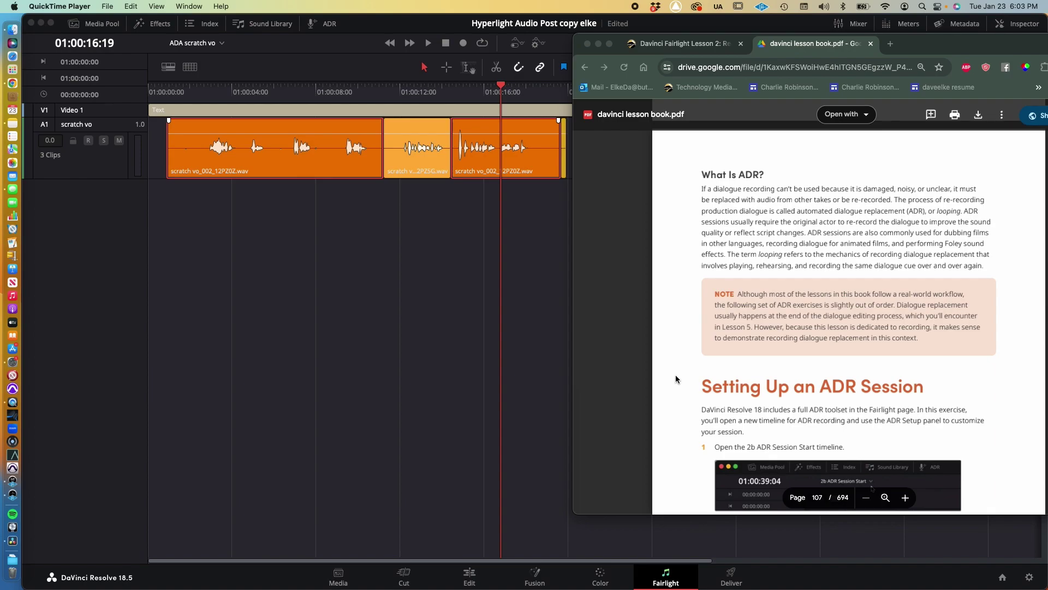
- Scroll the lesson PDF to page 107, the 'Setting Up an ADR Session' heading
{"action": "scroll", "coordinate": [700, 334], "scroll_direction": "down", "scroll_amount": 1}
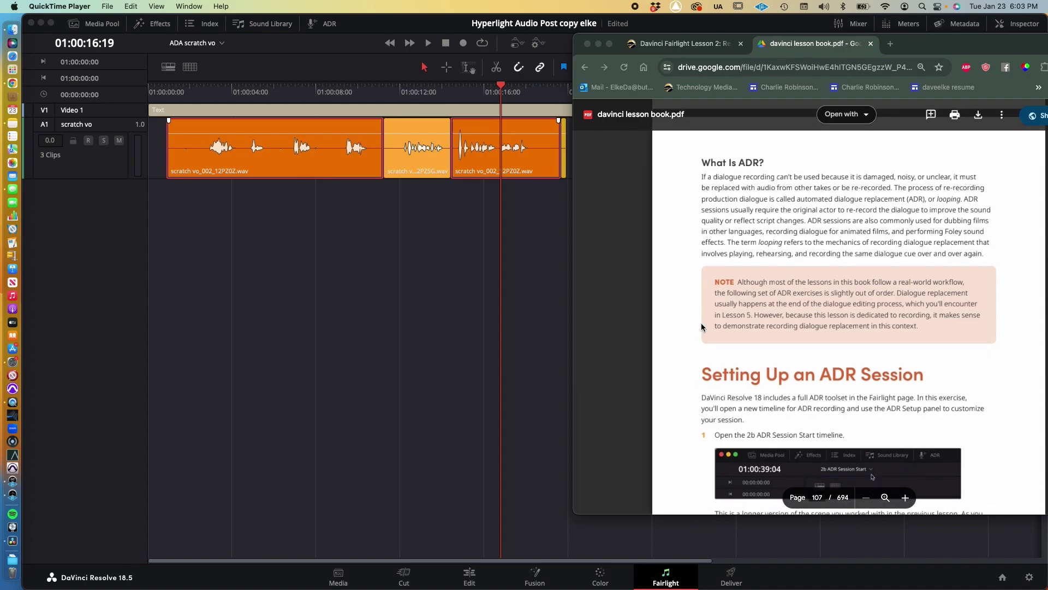
{"action": "scroll", "coordinate": [701, 322], "scroll_direction": "down", "scroll_amount": 4}
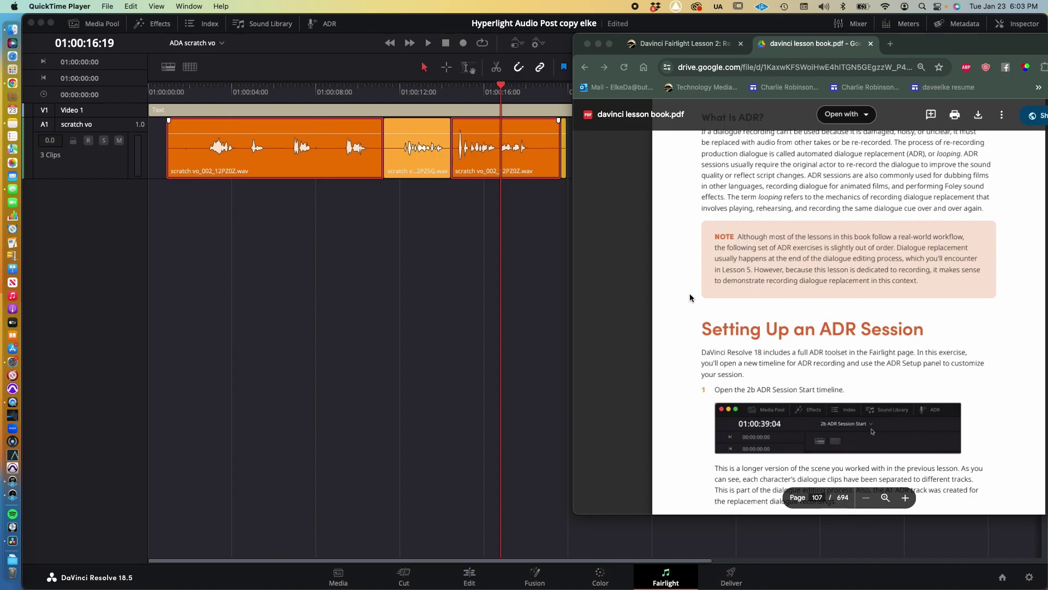
{"action": "scroll", "coordinate": [690, 297], "scroll_direction": "down", "scroll_amount": 3}
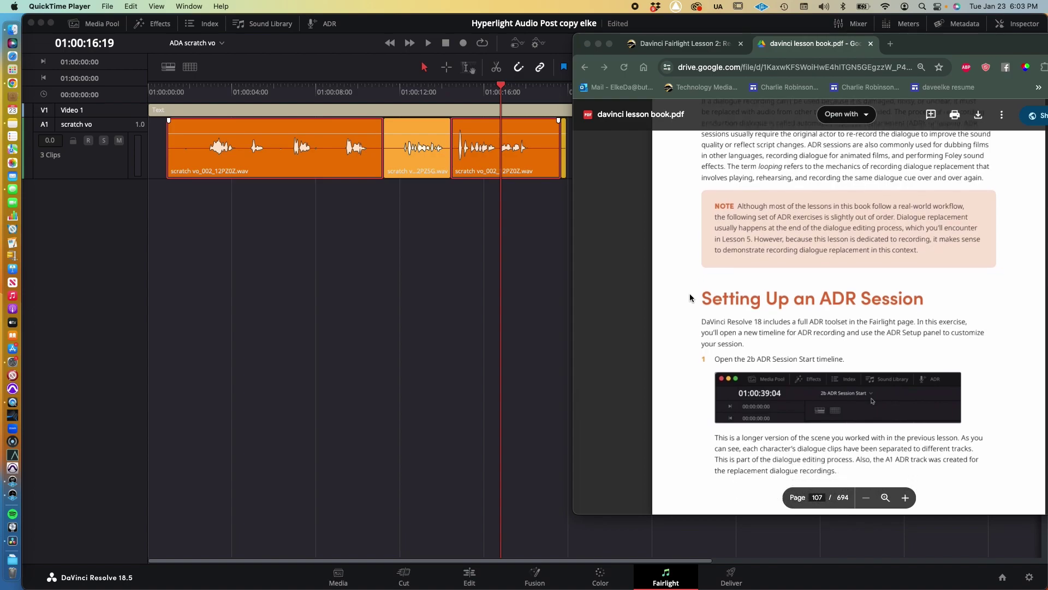
{"action": "scroll", "coordinate": [689, 297], "scroll_direction": "down", "scroll_amount": 5}
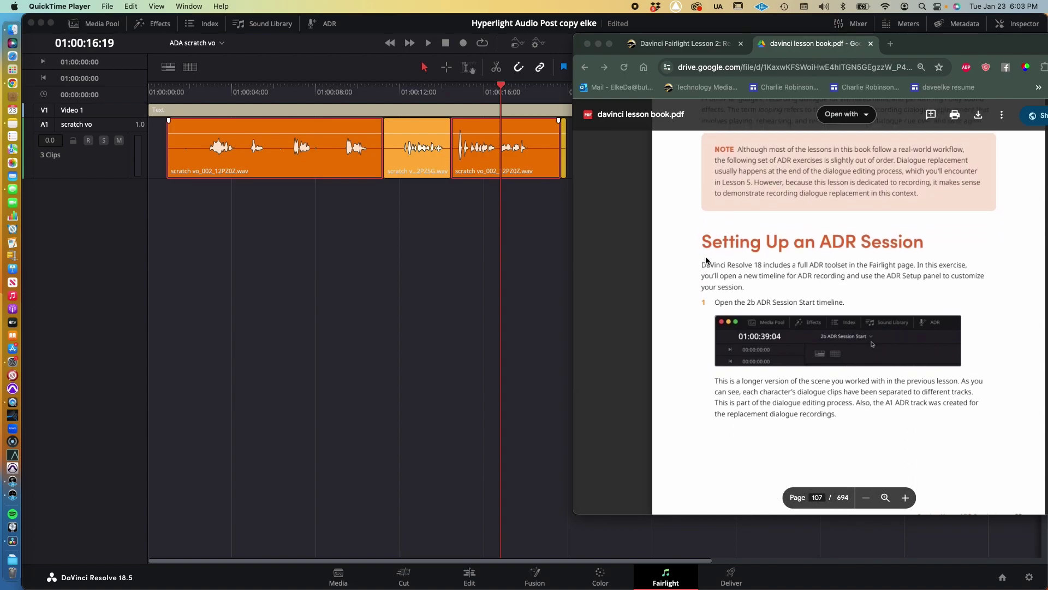
{"action": "scroll", "coordinate": [706, 259], "scroll_direction": "down", "scroll_amount": 6}
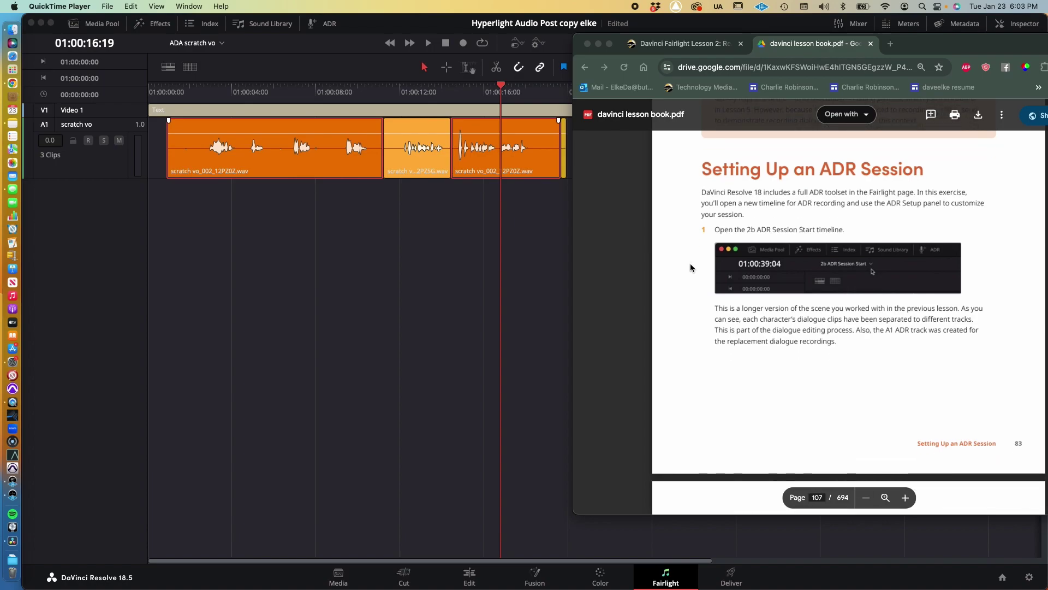
{"action": "scroll", "coordinate": [691, 267], "scroll_direction": "down", "scroll_amount": 2}
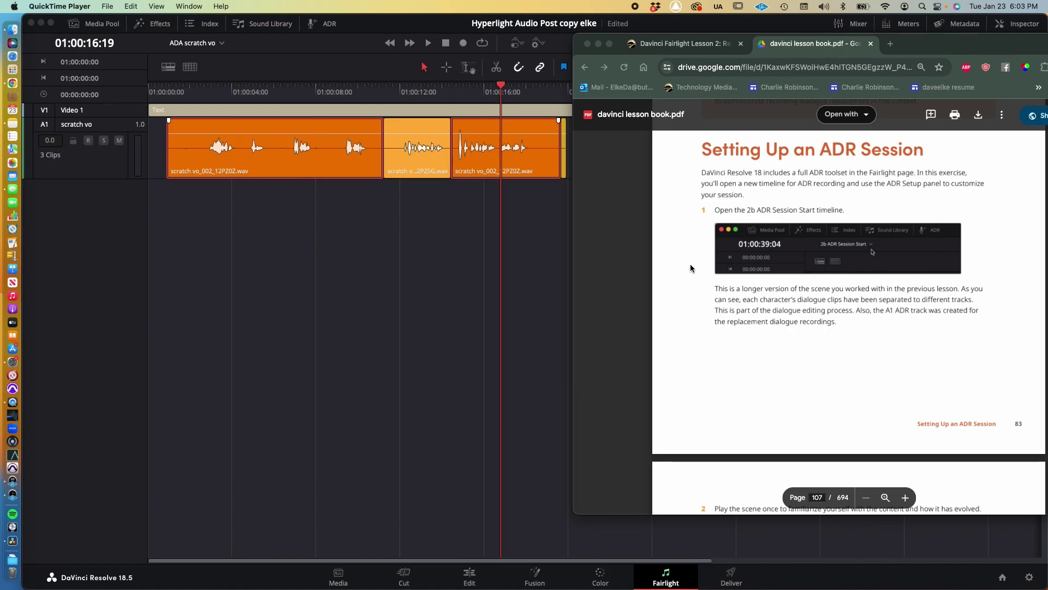
{"action": "key", "text": "super+Tab"}
{"action": "key", "text": "super+Tab"}
{"action": "key", "text": "super+Tab"}
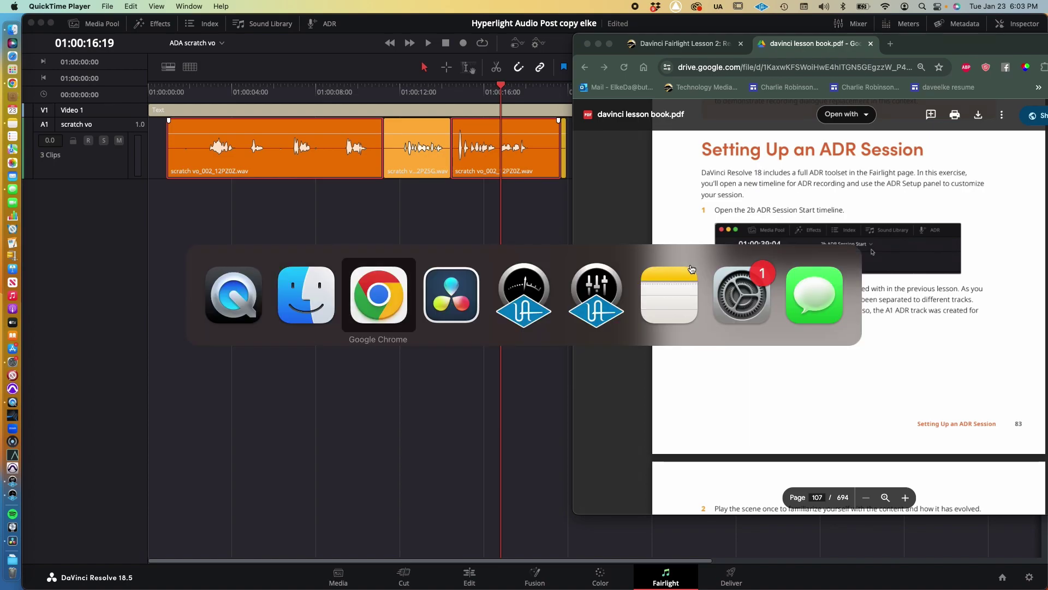
- In Resolve, show the Media Pool and load the 2b ADR Session Start timeline
{"action": "left_click", "coordinate": [690, 268]}
{"action": "left_click", "coordinate": [64, 28]}
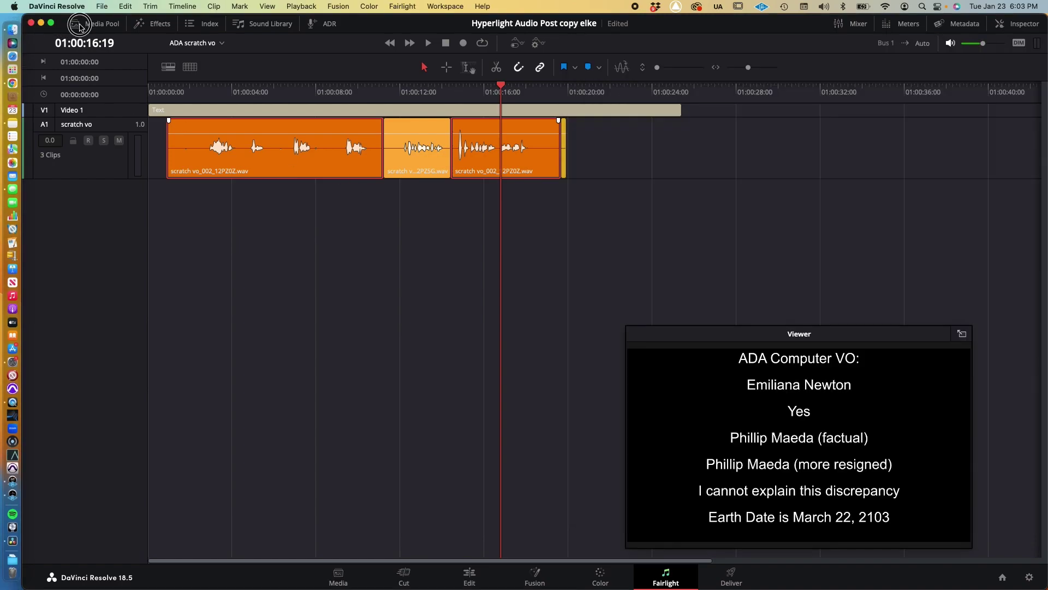
{"action": "left_click", "coordinate": [77, 24]}
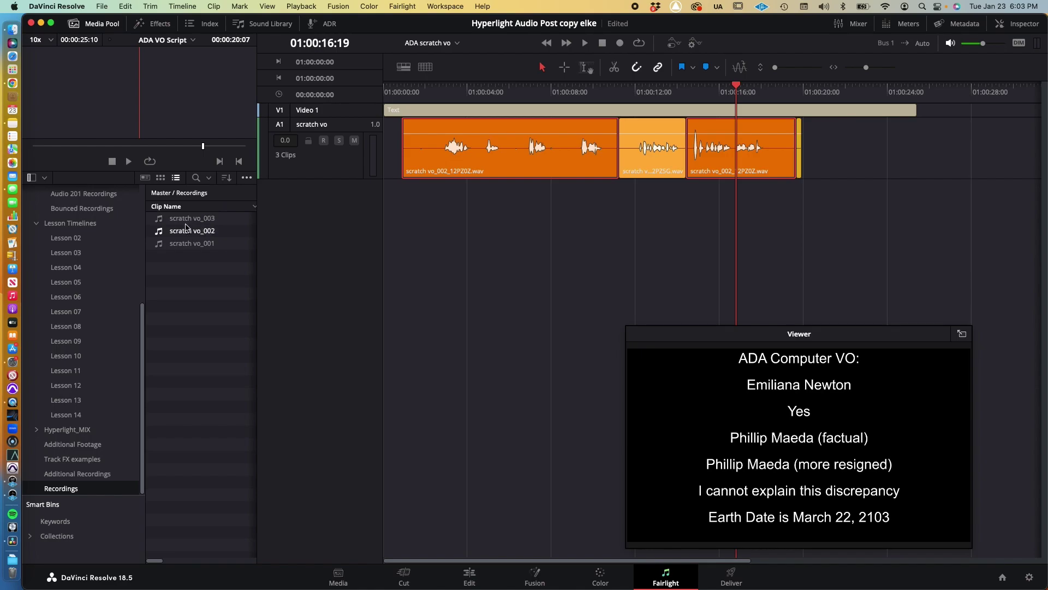
{"action": "scroll", "coordinate": [113, 243], "scroll_direction": "up", "scroll_amount": 5}
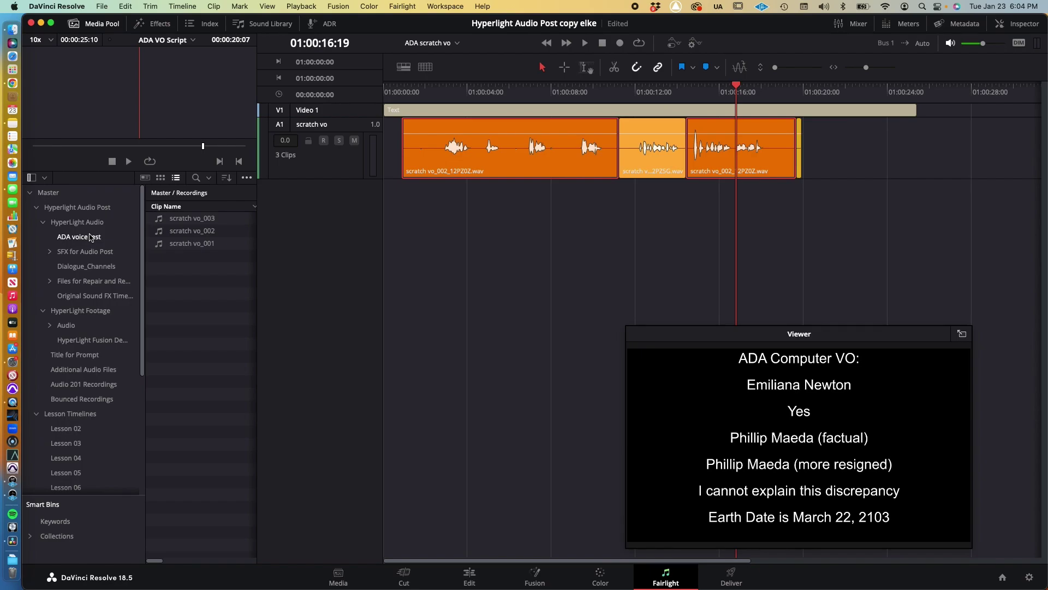
{"action": "left_click", "coordinate": [430, 42]}
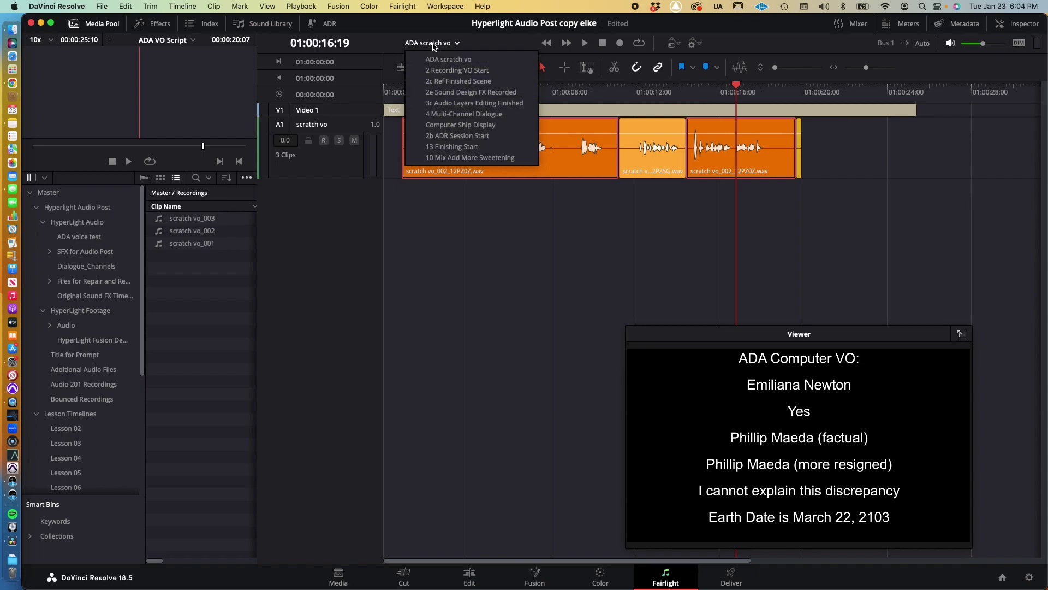
{"action": "left_click", "coordinate": [439, 136]}
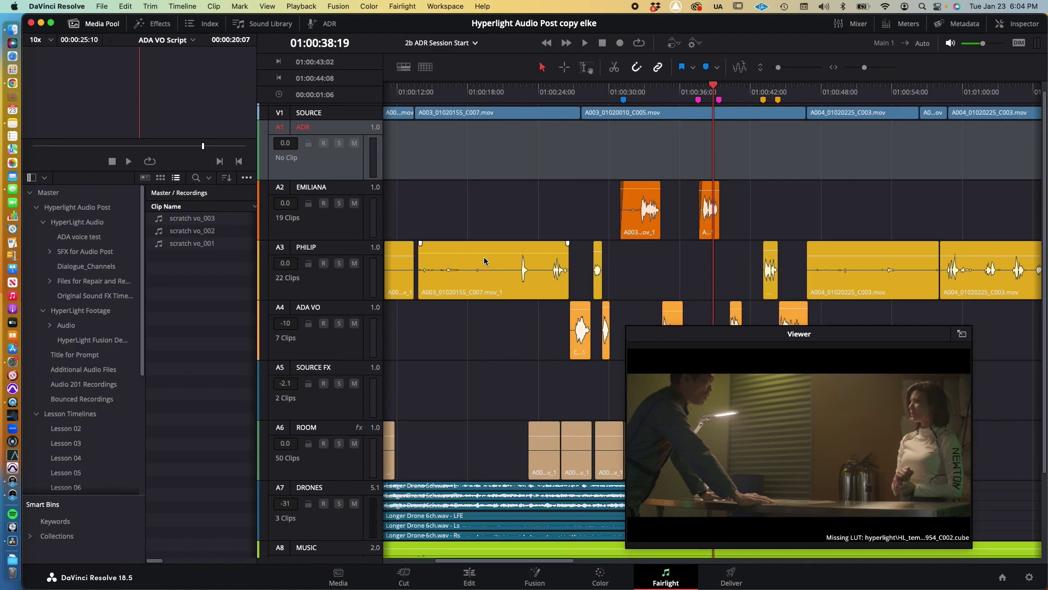
- Read steps 2 and 3 on page 108 of the lesson PDF, then return to Resolve
{"action": "key", "text": "super+Tab"}
{"action": "key", "text": "super+Tab"}
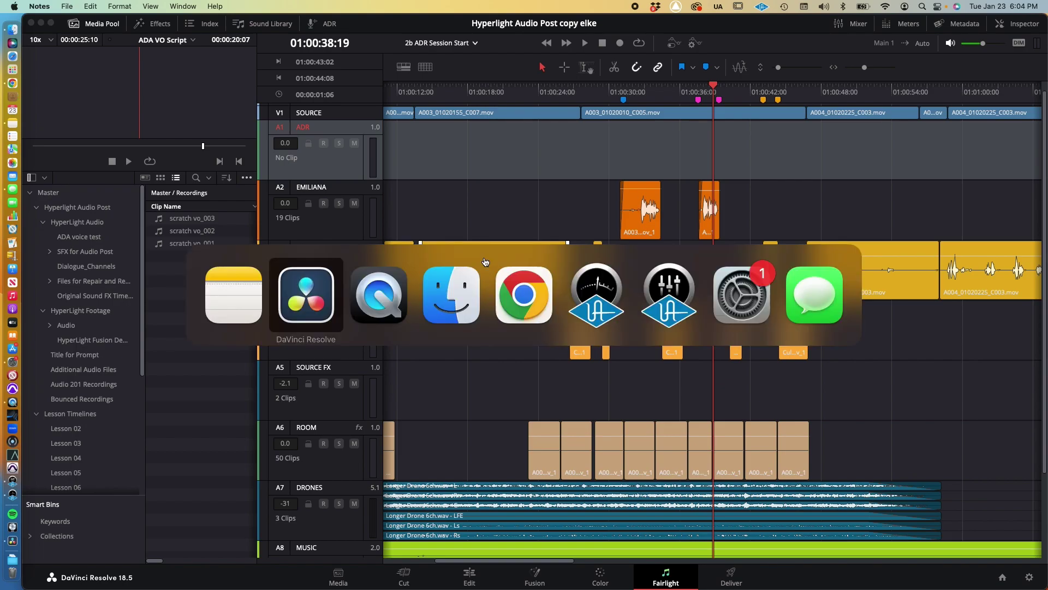
{"action": "key", "text": "Tab"}
{"action": "key", "text": "Tab"}
{"action": "key", "text": "Tab"}
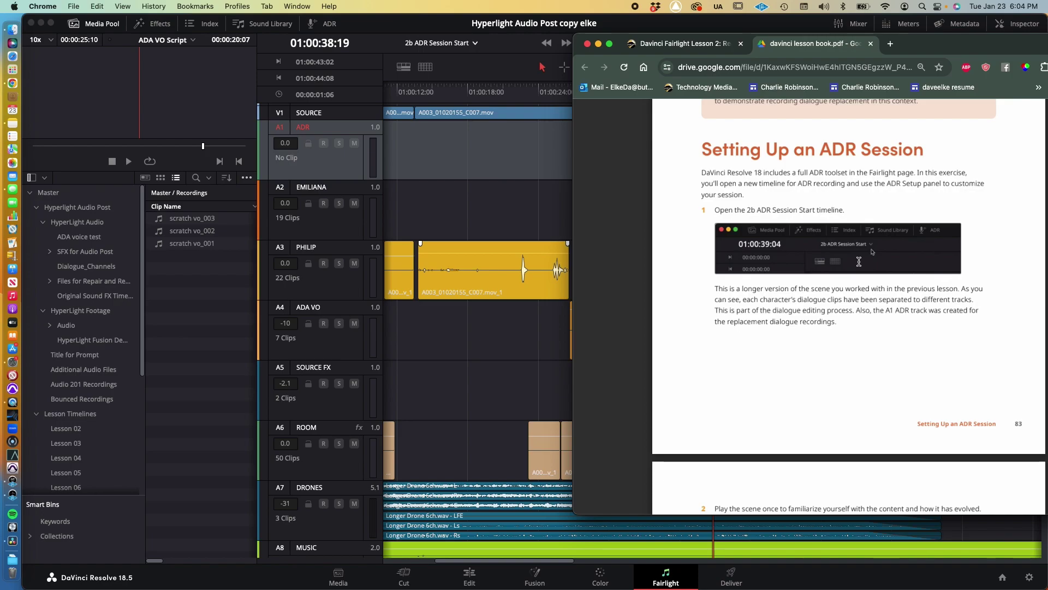
{"action": "scroll", "coordinate": [858, 261], "scroll_direction": "down", "scroll_amount": 2}
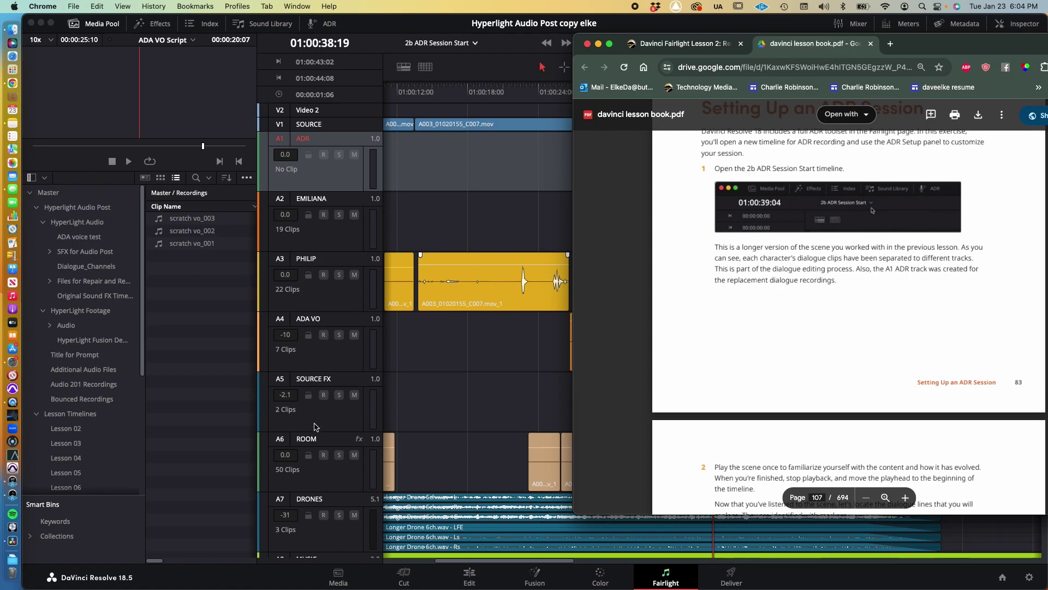
{"action": "scroll", "coordinate": [327, 453], "scroll_direction": "down", "scroll_amount": 2}
{"action": "scroll", "coordinate": [321, 470], "scroll_direction": "down", "scroll_amount": 4}
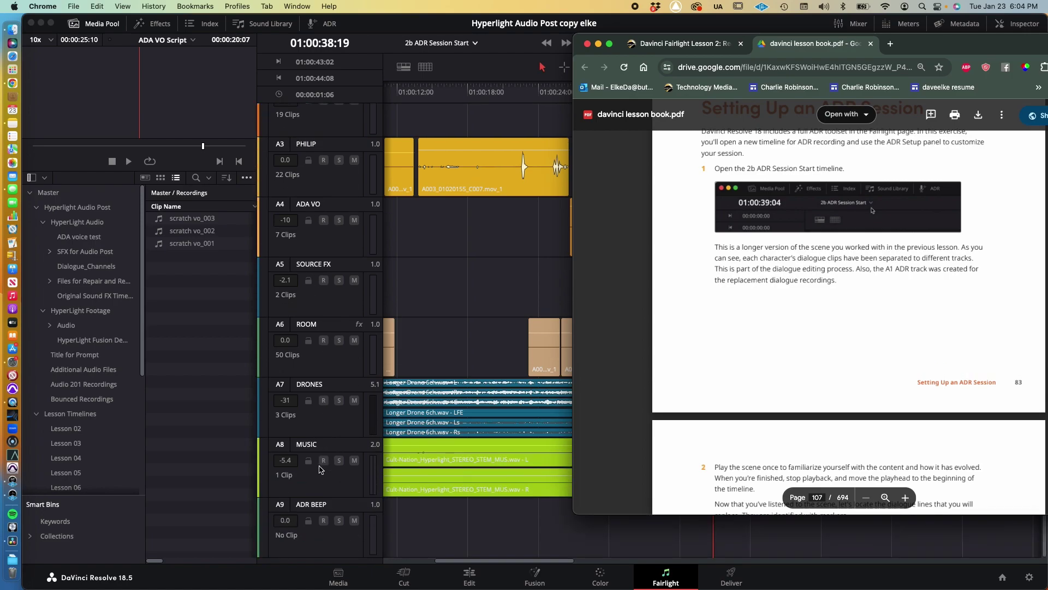
{"action": "scroll", "coordinate": [341, 429], "scroll_direction": "up", "scroll_amount": 6}
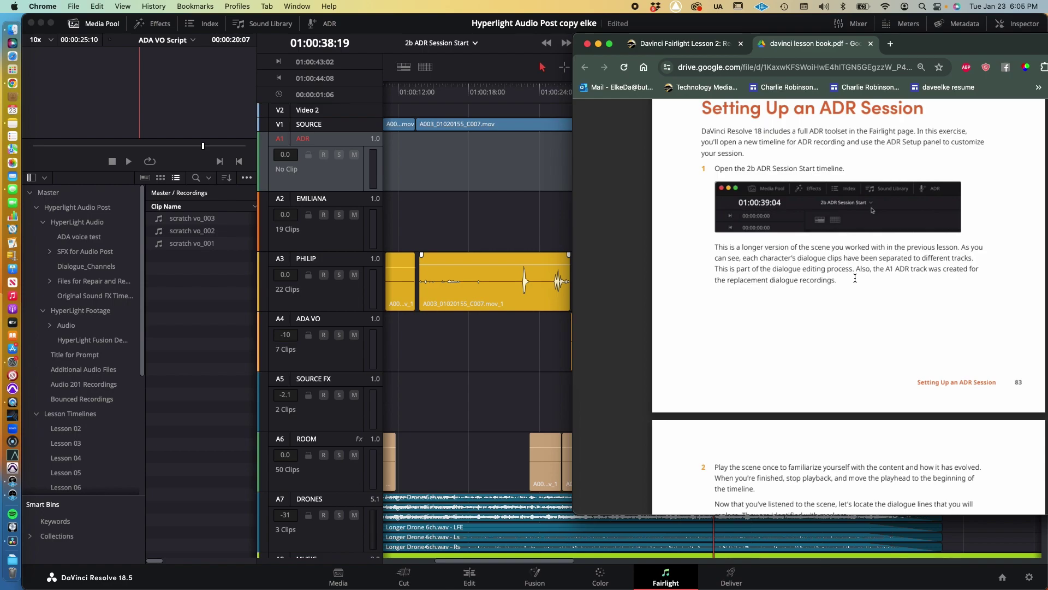
{"action": "scroll", "coordinate": [855, 279], "scroll_direction": "down", "scroll_amount": 5}
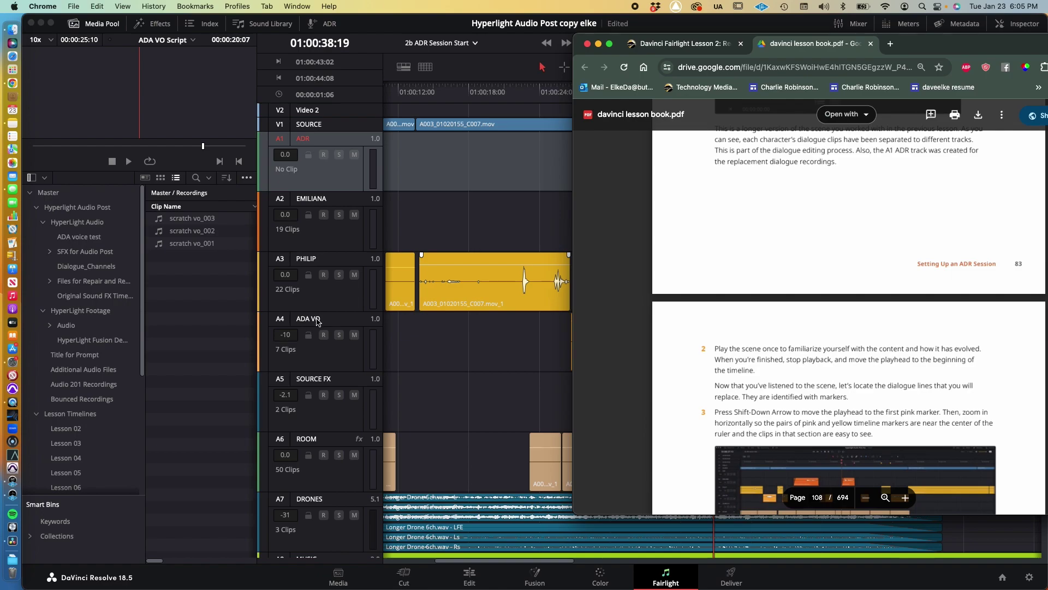
{"action": "scroll", "coordinate": [824, 298], "scroll_direction": "down", "scroll_amount": 1}
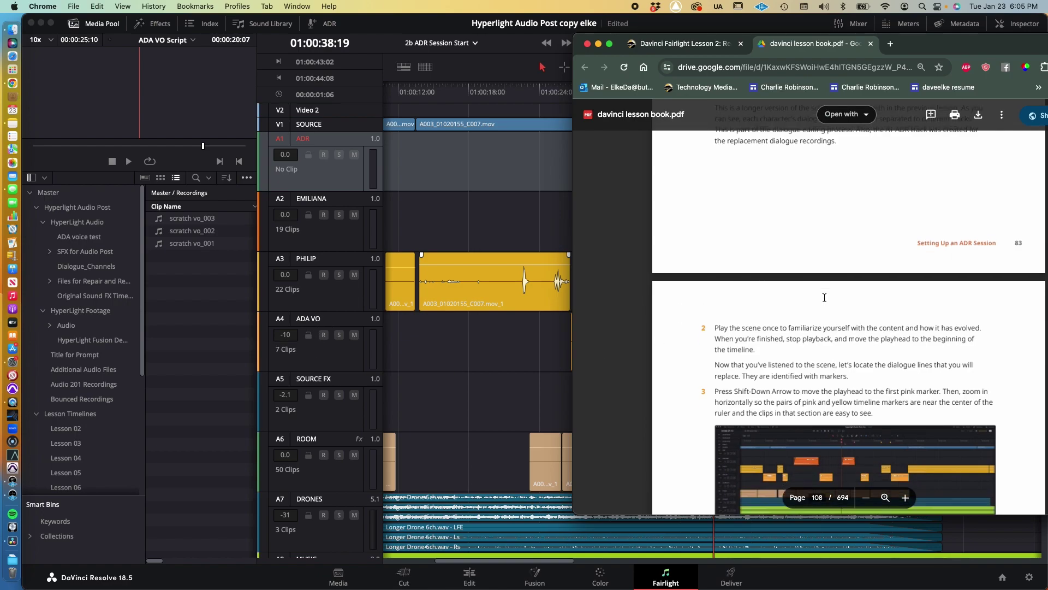
{"action": "scroll", "coordinate": [825, 297], "scroll_direction": "down", "scroll_amount": 4}
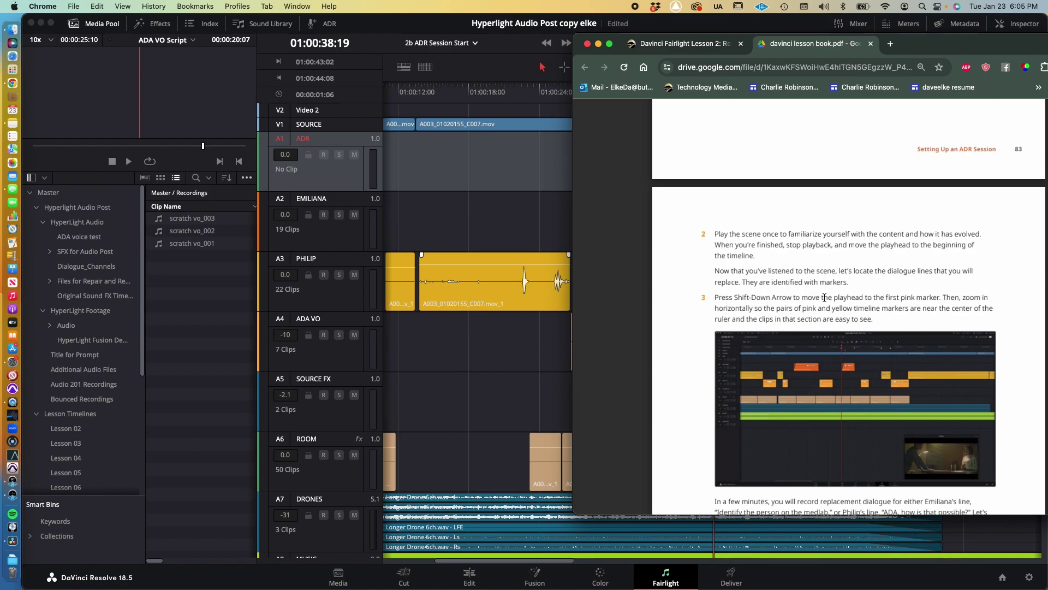
{"action": "key", "text": "super+Tab"}
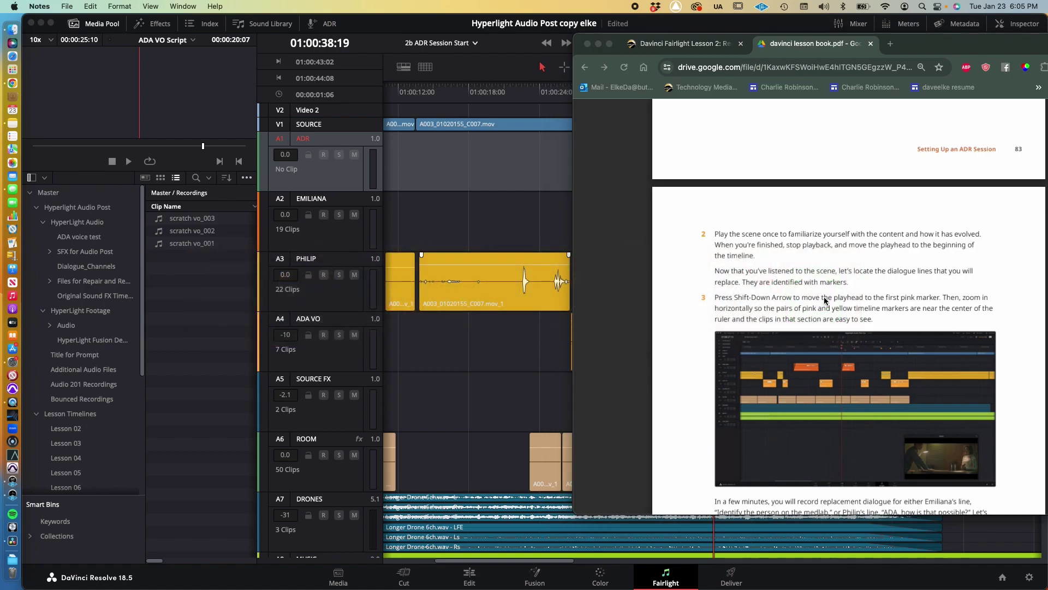
{"action": "key", "text": "super+Tab"}
{"action": "key", "text": "super+Tab"}
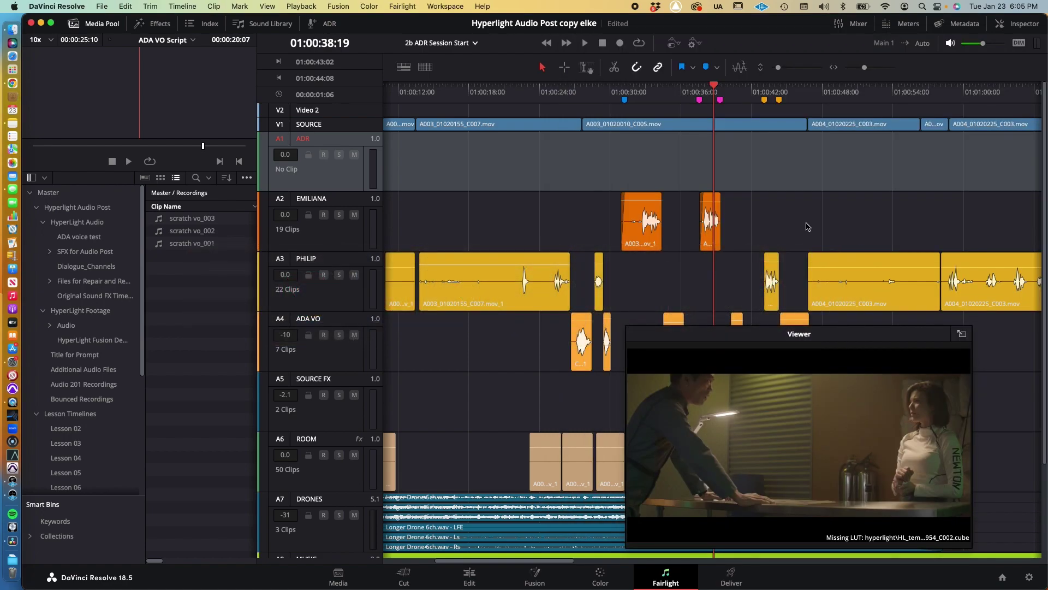
- Play the 2b ADR Session Start scene from the timeline start and stop partway
{"action": "left_click_drag", "start_coordinate": [712, 86], "coordinate": [335, 124]}
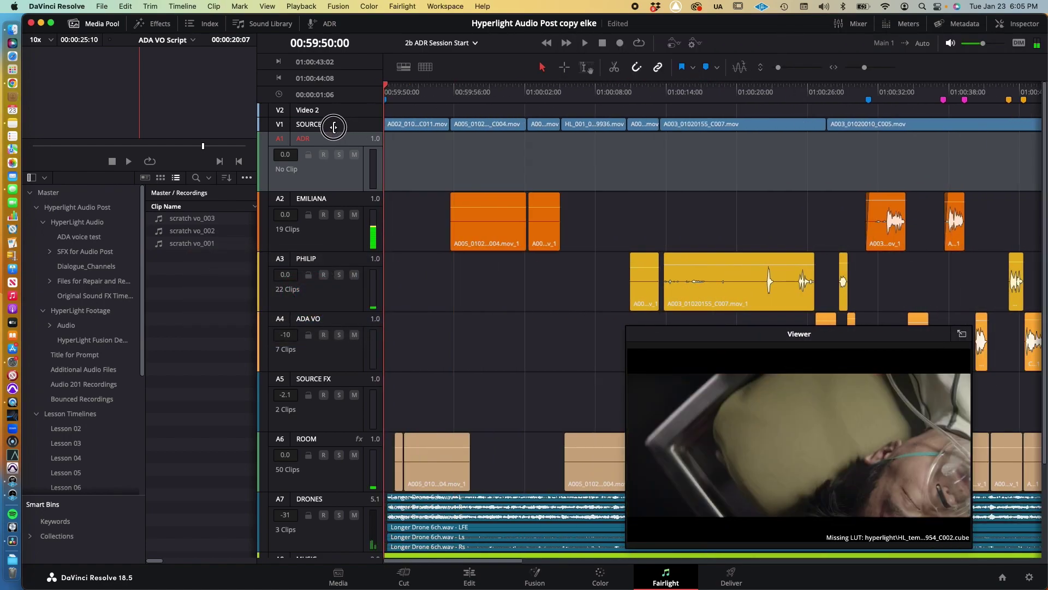
{"action": "key", "text": "space"}
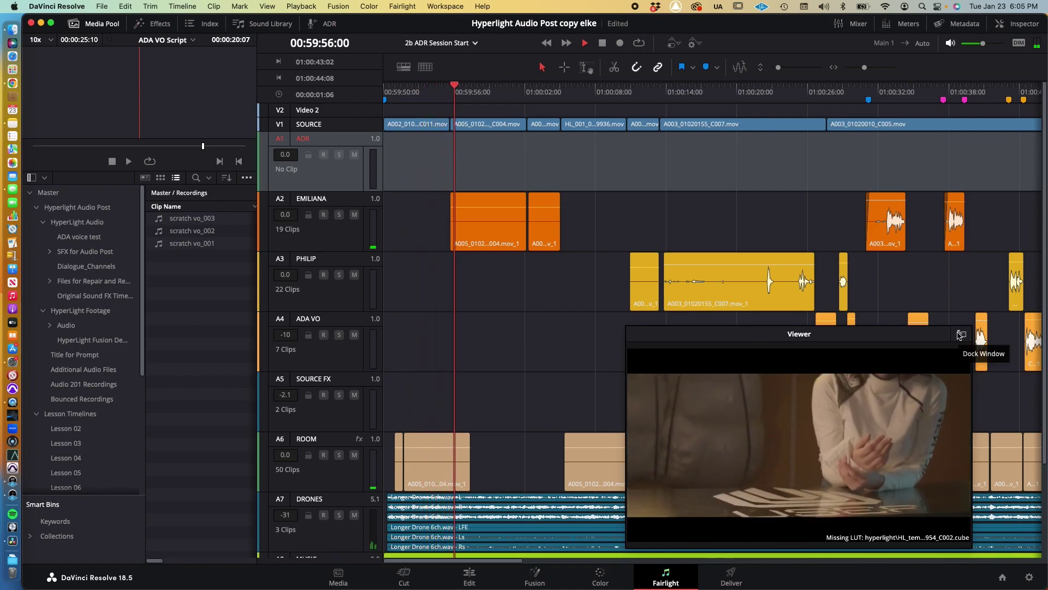
{"action": "key", "text": "space"}
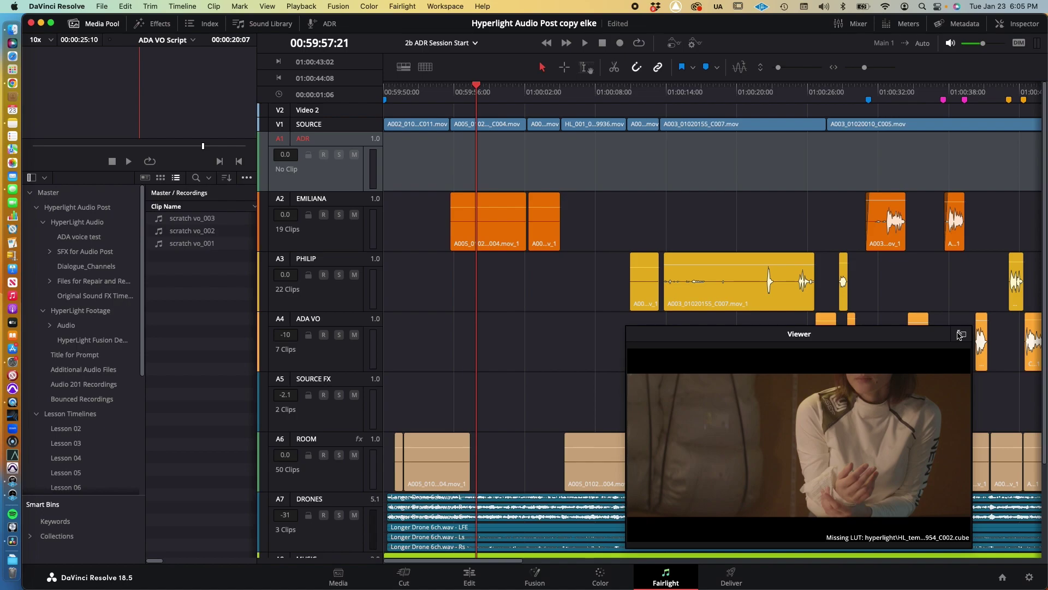
{"action": "key", "text": "super+Tab"}
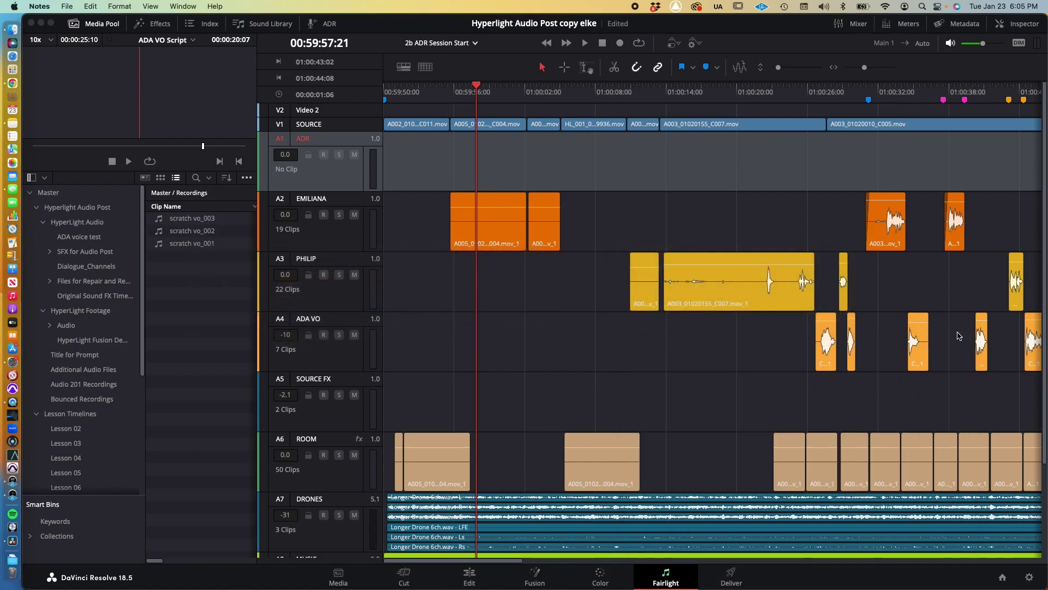
{"action": "key", "text": "super+Tab"}
{"action": "key", "text": "super+Tab"}
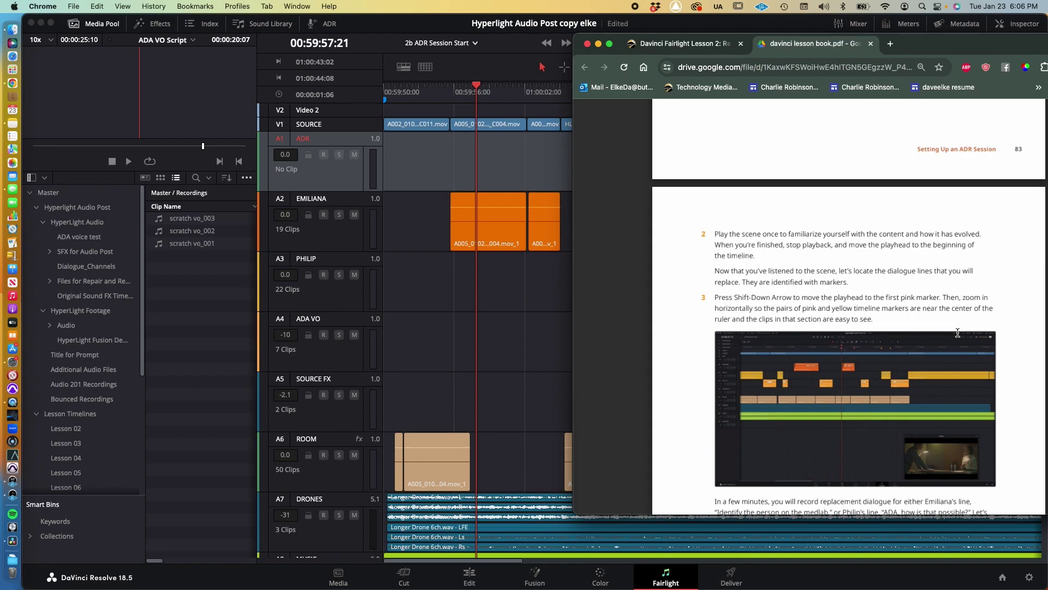
- Step through markers with Shift-Up/Down to park the playhead on the first pink marker, 01:00:37:13
{"action": "key", "text": "super+Tab"}
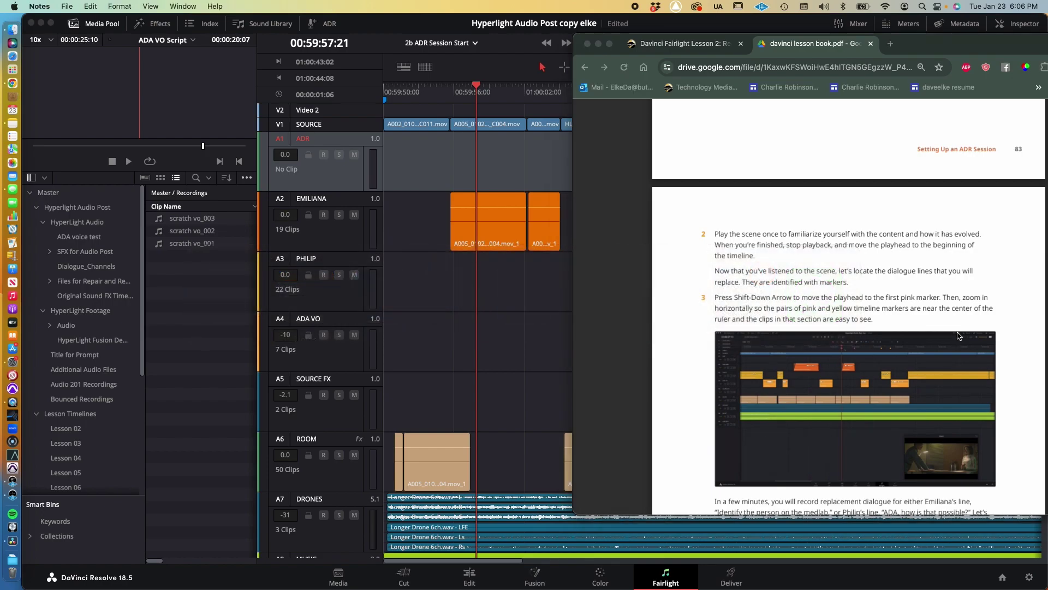
{"action": "key", "text": "super+Tab"}
{"action": "key", "text": "super+Tab"}
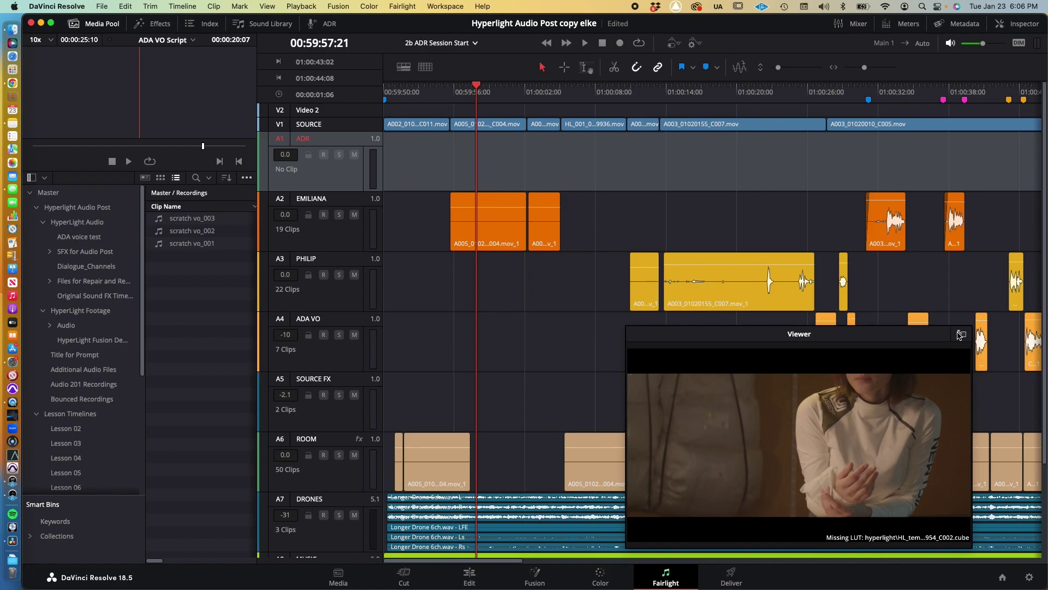
{"action": "key", "text": "shift+Down"}
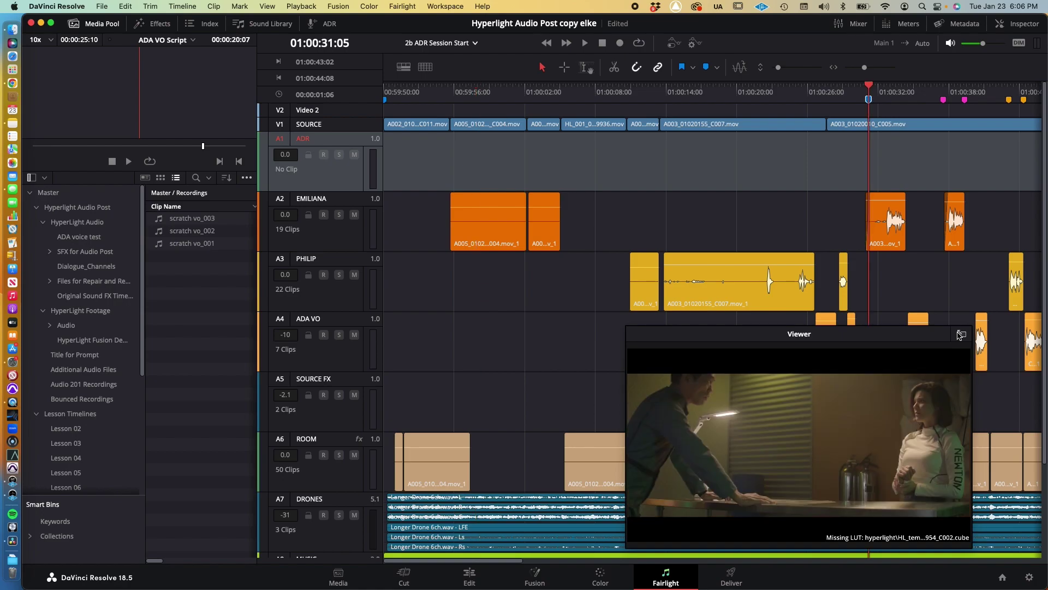
{"action": "key", "text": "shift+Down"}
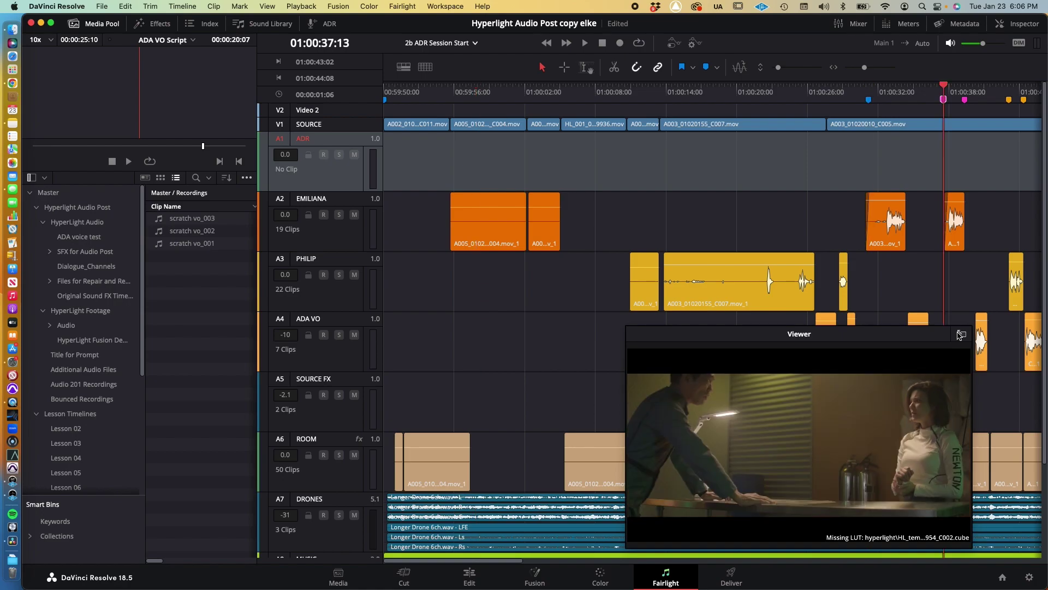
{"action": "key", "text": "shift+Up"}
{"action": "key", "text": "Home"}
{"action": "key", "text": "shift+Down"}
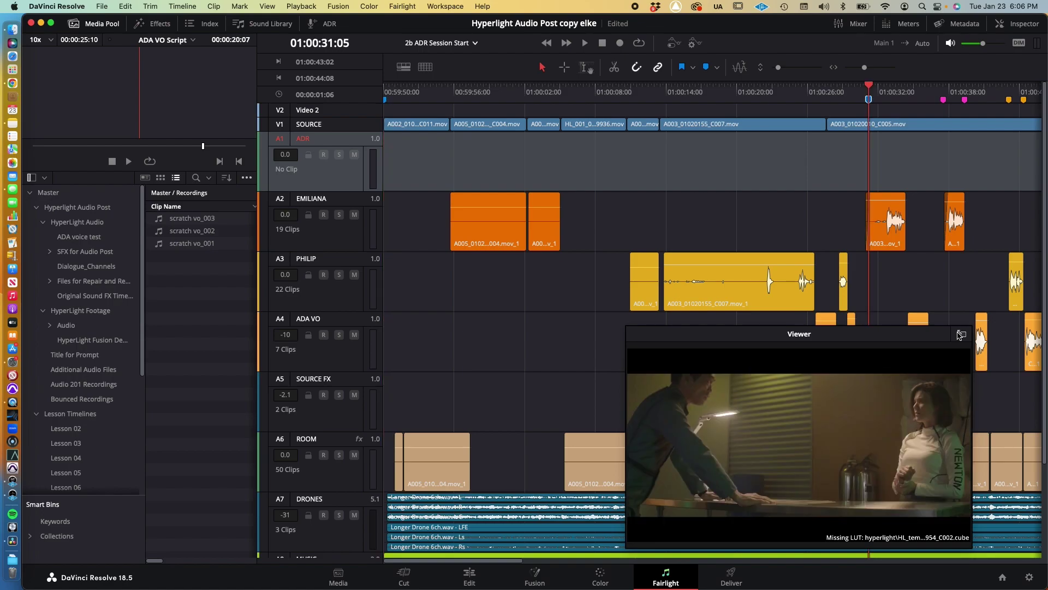
{"action": "key", "text": "shift+Down"}
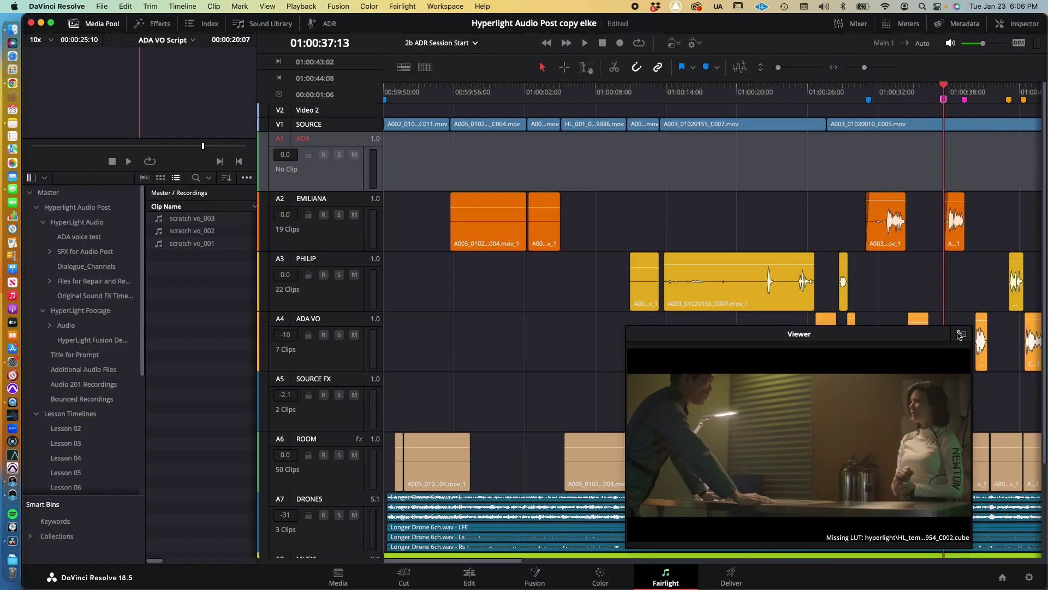
{"action": "key", "text": "shift+Down"}
{"action": "key", "text": "shift+Down"}
{"action": "key", "text": "shift+Up"}
{"action": "key", "text": "shift+Up"}
{"action": "key", "text": "super+Tab"}
{"action": "key", "text": "super+Tab"}
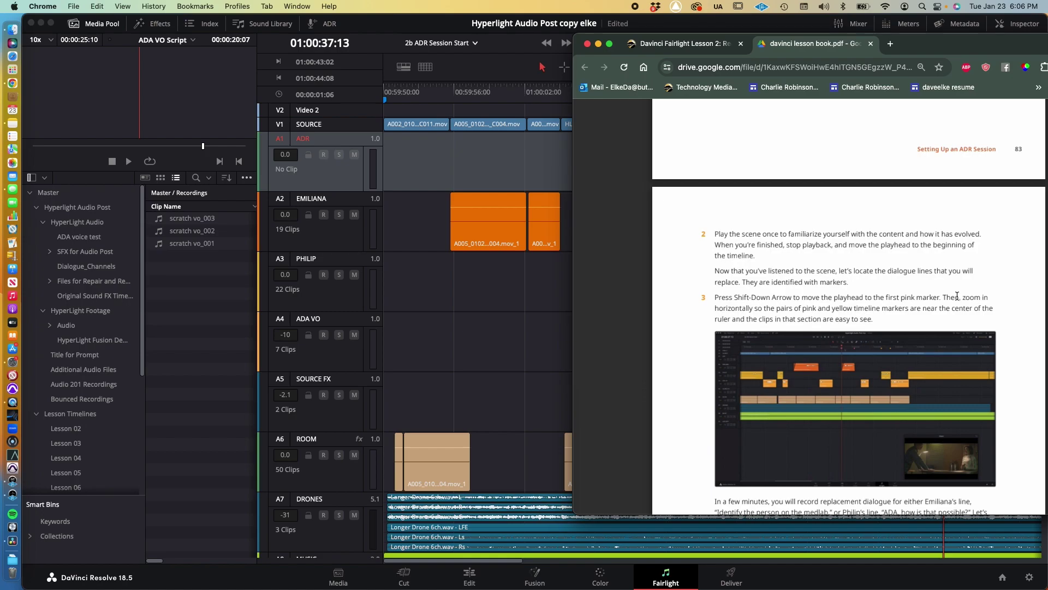
- Zoom the timeline in twice and out once so the pink and yellow markers sit centred
{"action": "key", "text": "super+Tab"}
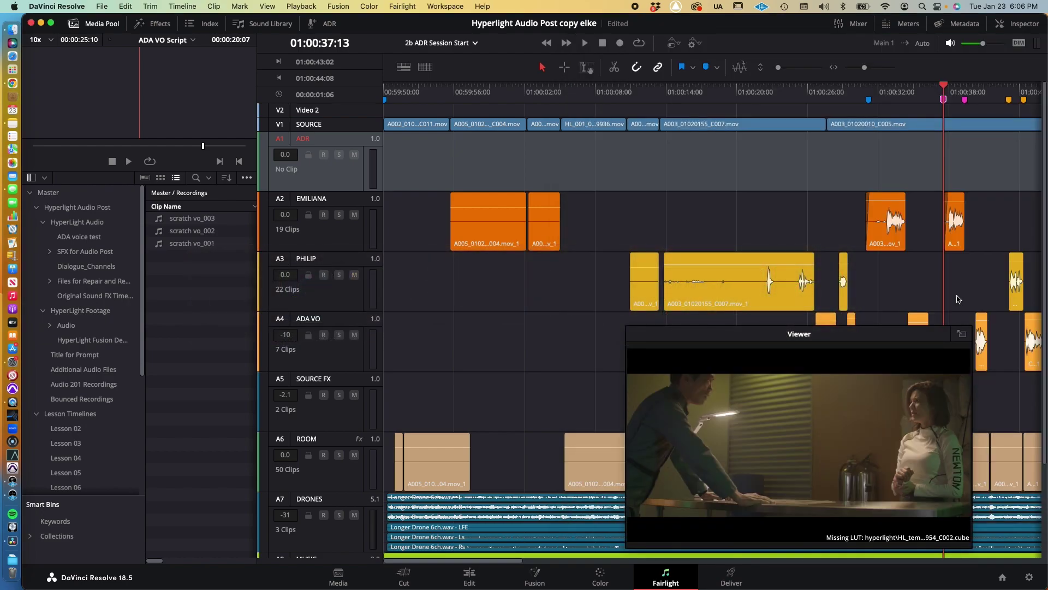
{"action": "key", "text": "super+equal"}
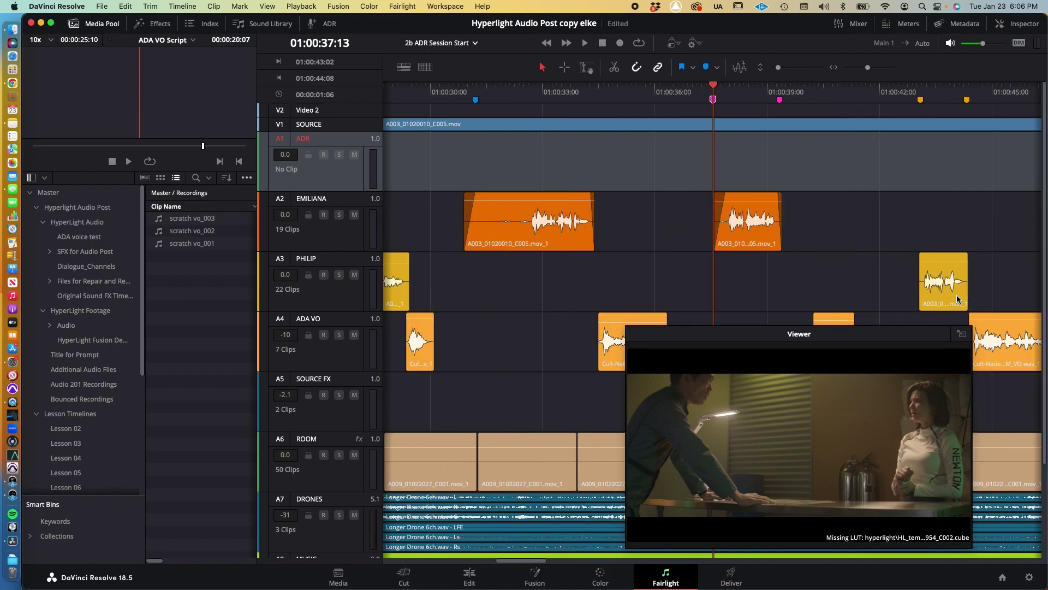
{"action": "key", "text": "super+equal"}
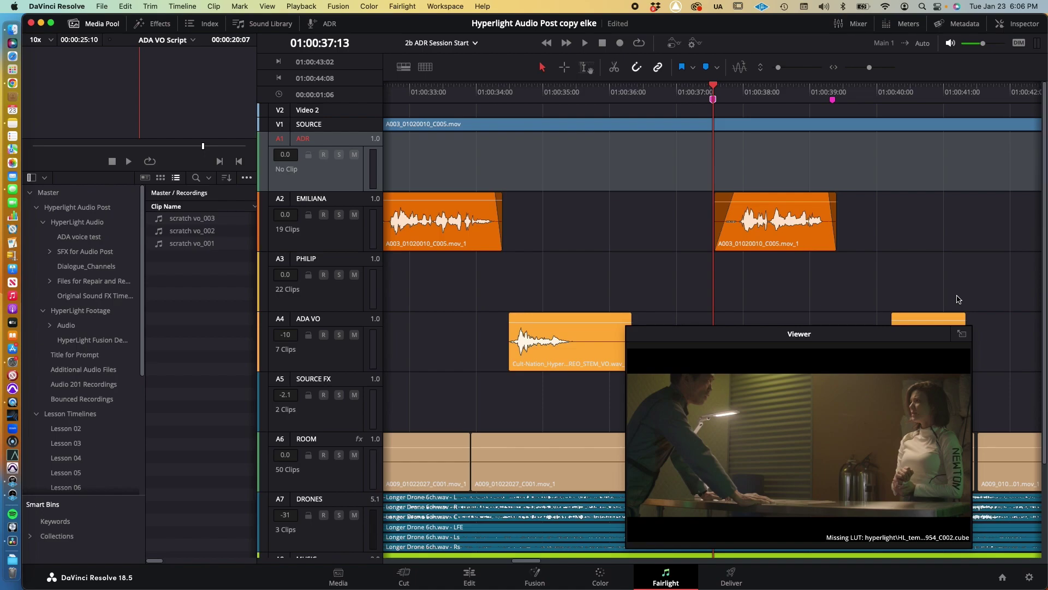
{"action": "key", "text": "super+Tab"}
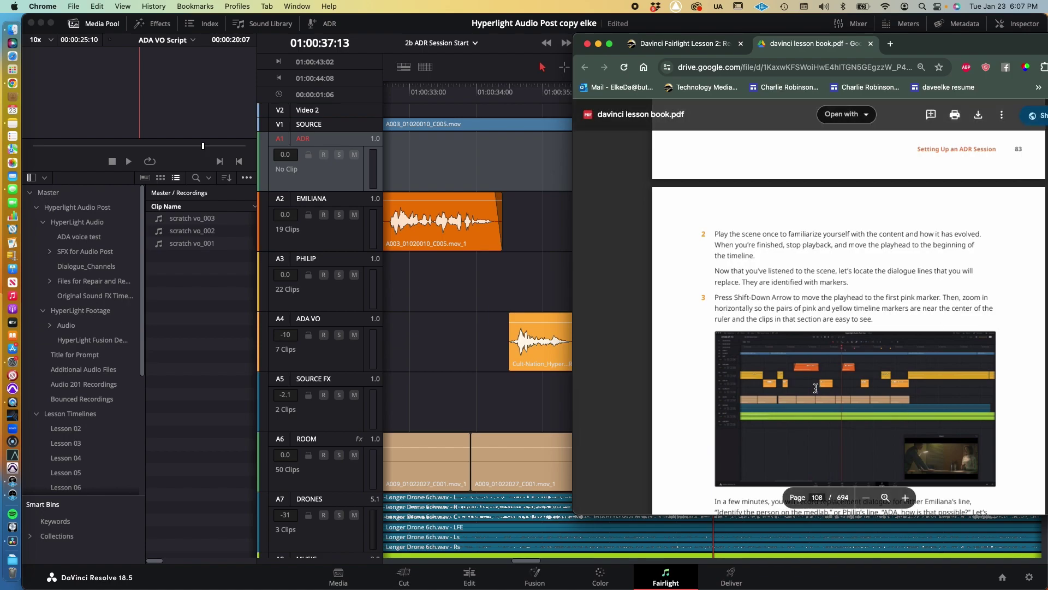
{"action": "key", "text": "super+Tab"}
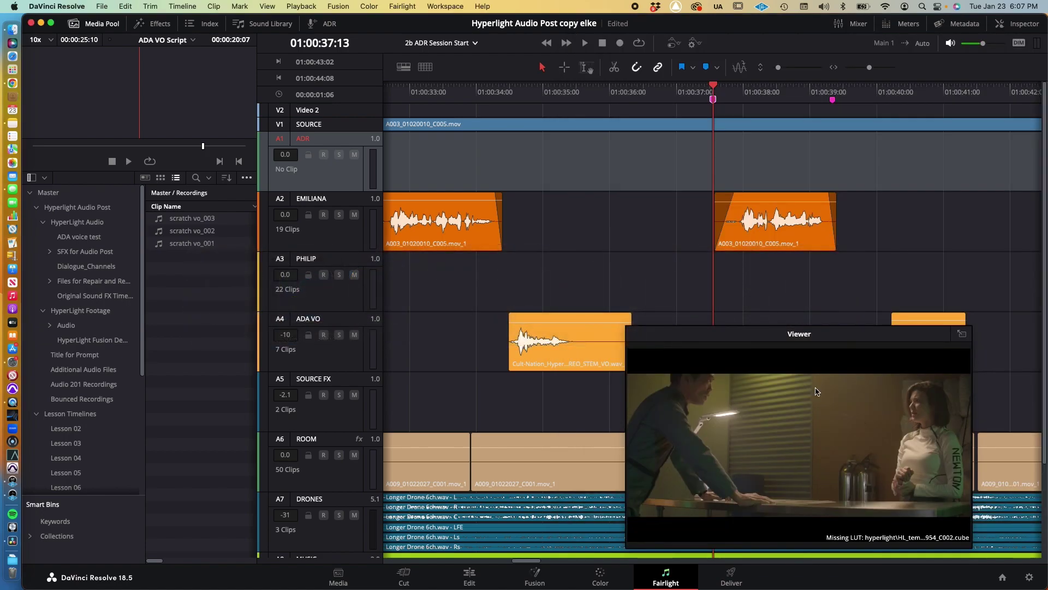
{"action": "key", "text": "super+minus"}
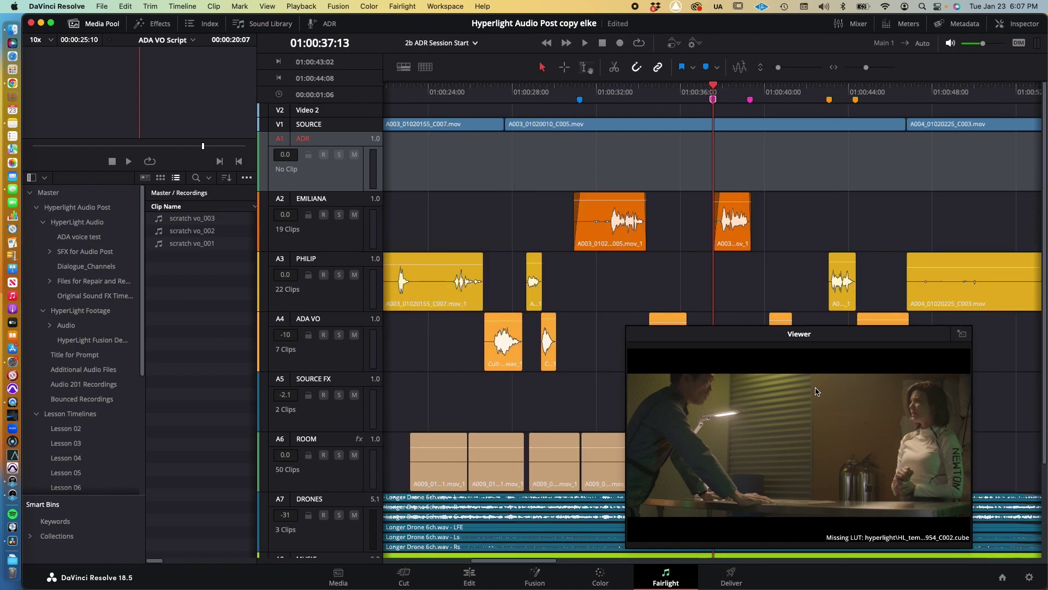
{"action": "key", "text": "super+Tab"}
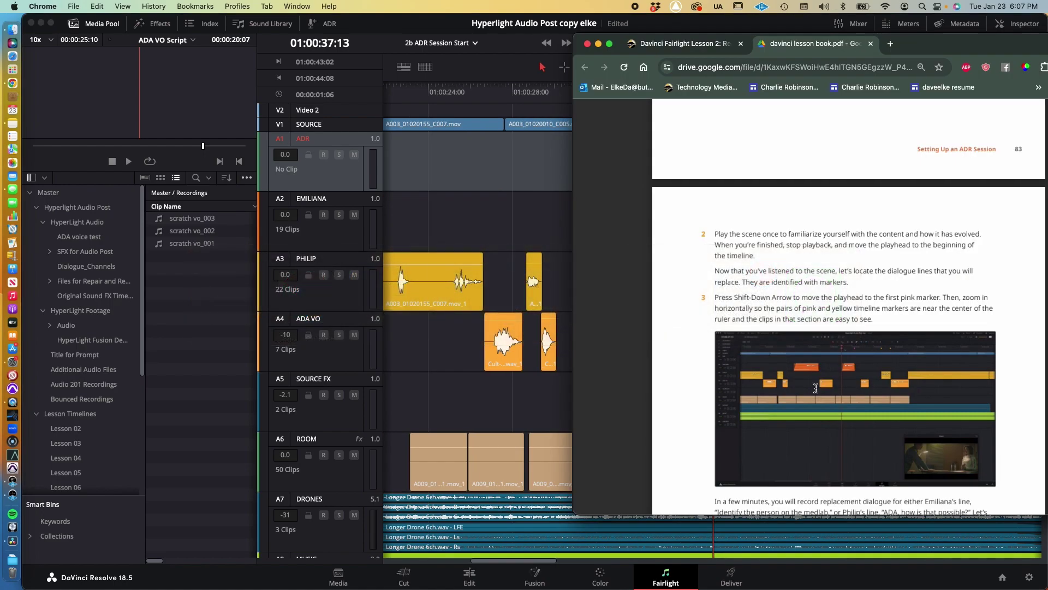
- Scroll the PDF to step 4, playing from the first pink to the last yellow marker
{"action": "scroll", "coordinate": [815, 388], "scroll_direction": "down", "scroll_amount": 3}
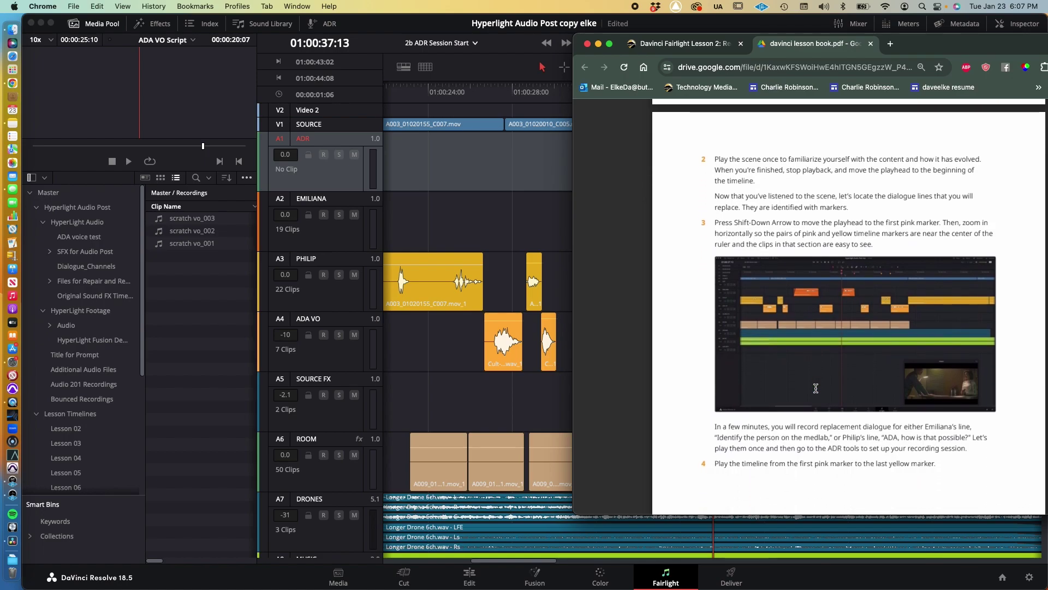
{"action": "scroll", "coordinate": [816, 389], "scroll_direction": "down", "scroll_amount": 5}
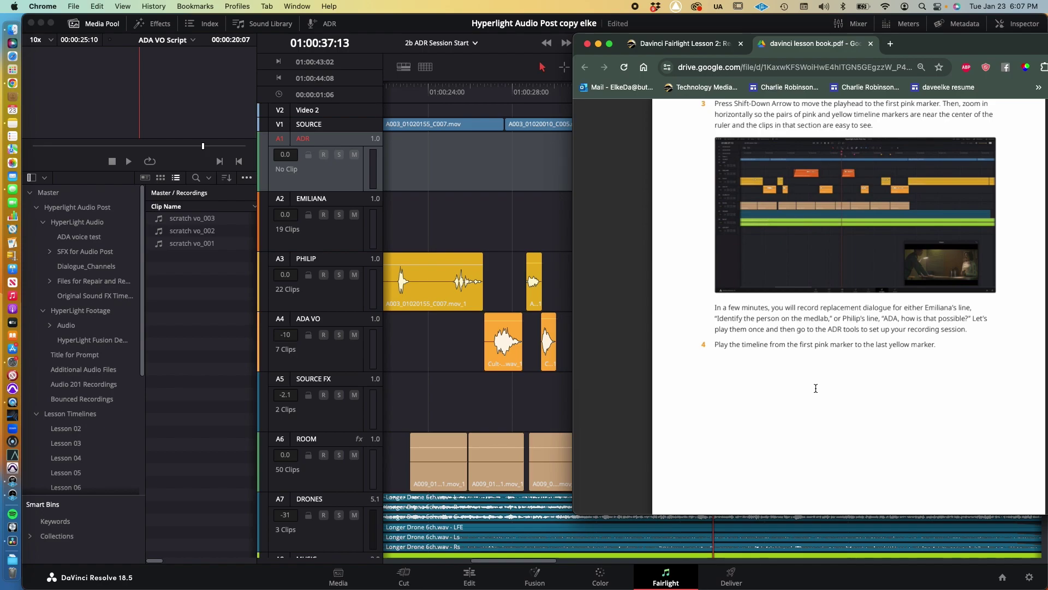
{"action": "key", "text": "super+Tab"}
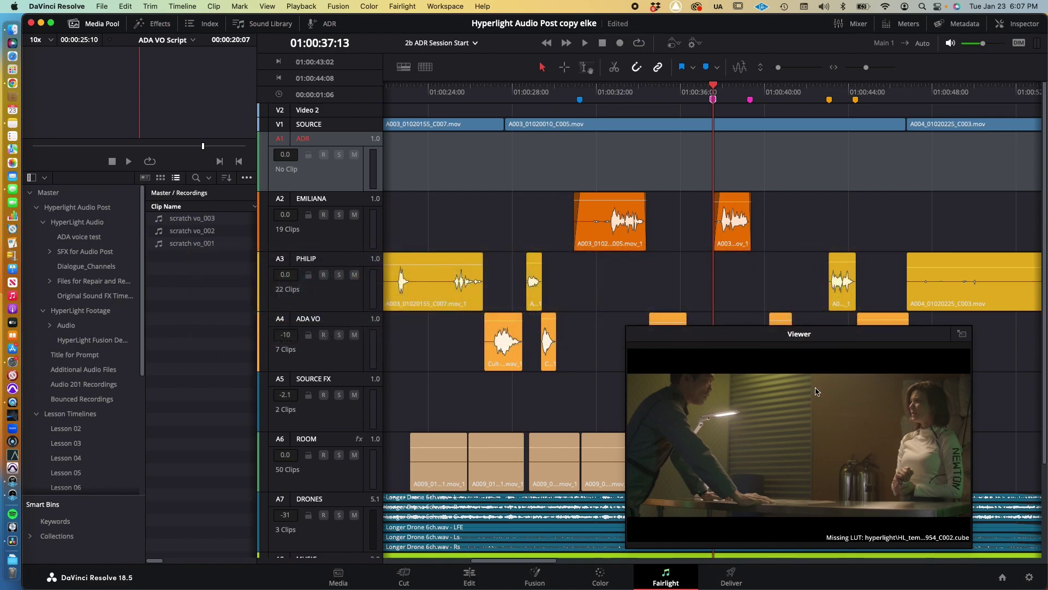
- Play from the first pink marker past the yellow markers, then return the playhead to 01:00:37:13
{"action": "key", "text": "space"}
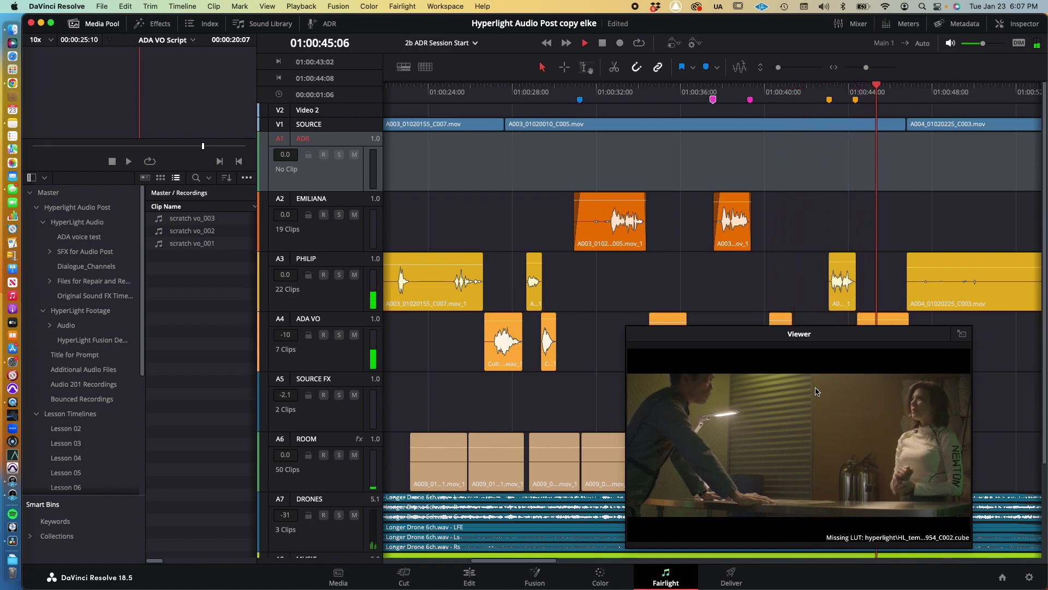
{"action": "key", "text": "space"}
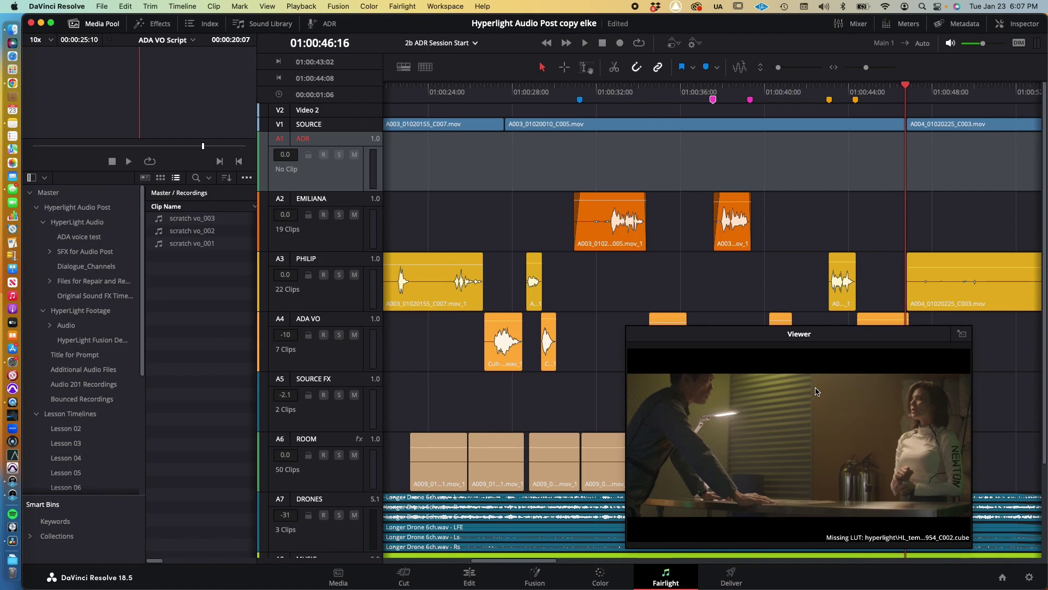
{"action": "key", "text": "End"}
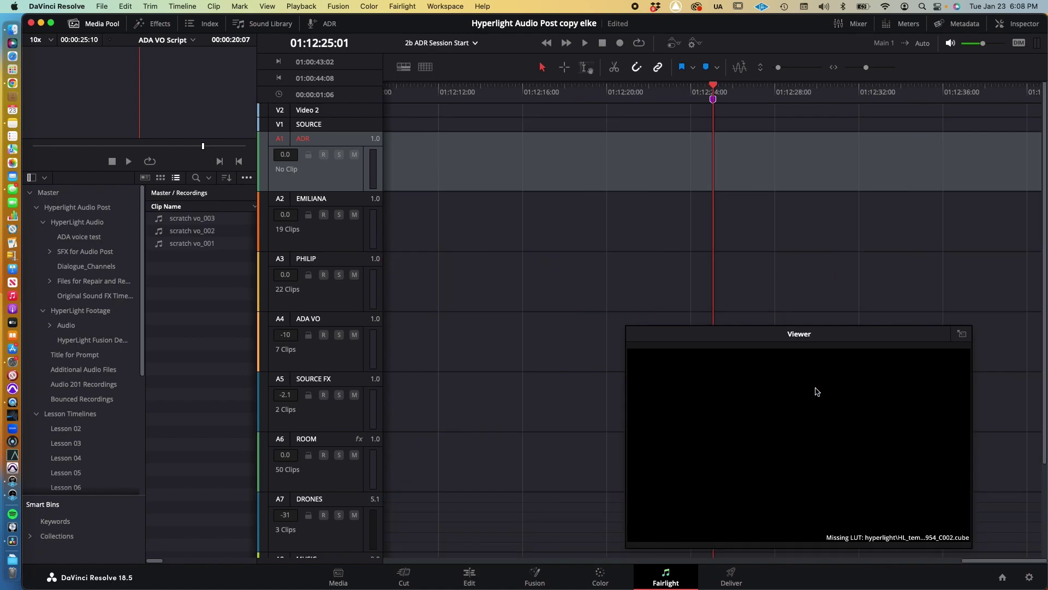
{"action": "key", "text": "shift+o"}
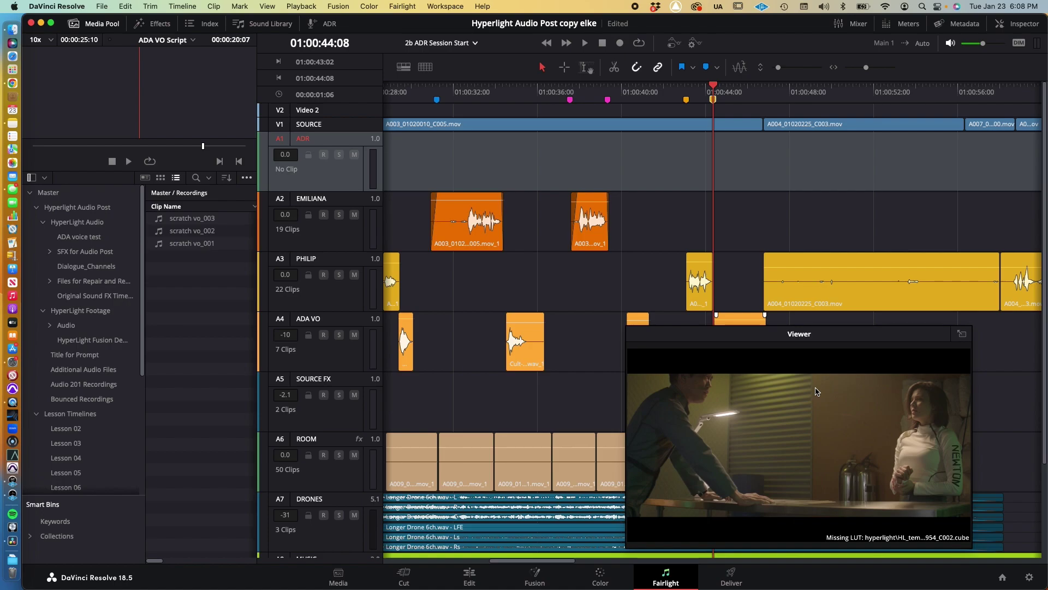
{"action": "key", "text": "shift+Up"}
{"action": "key", "text": "shift+Up"}
{"action": "key", "text": "shift+Up"}
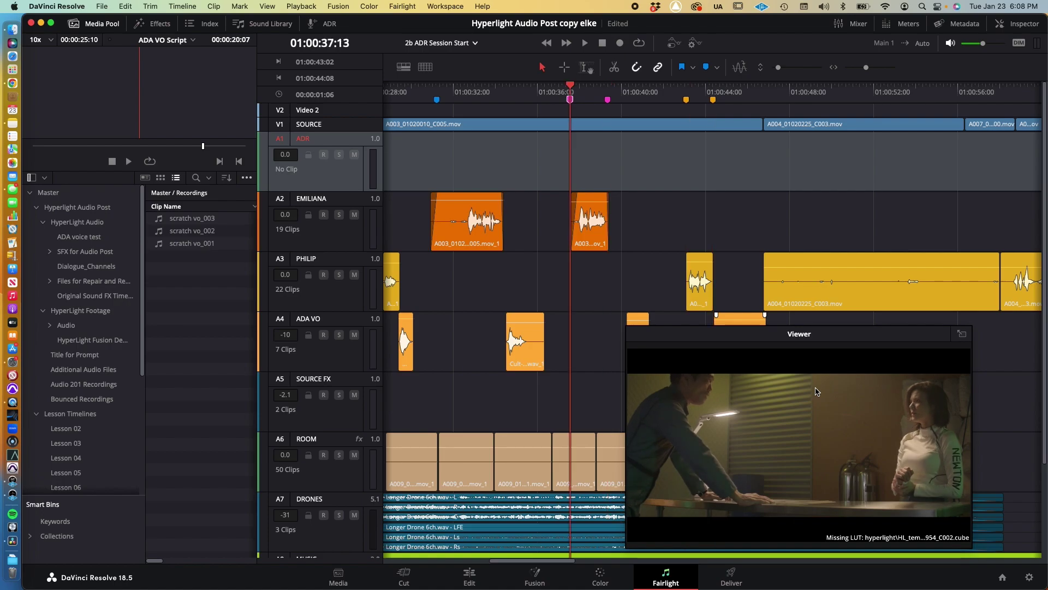
{"action": "key", "text": "shift+Down"}
{"action": "key", "text": "shift+Down"}
{"action": "key", "text": "shift+Down"}
{"action": "key", "text": "shift+Down"}
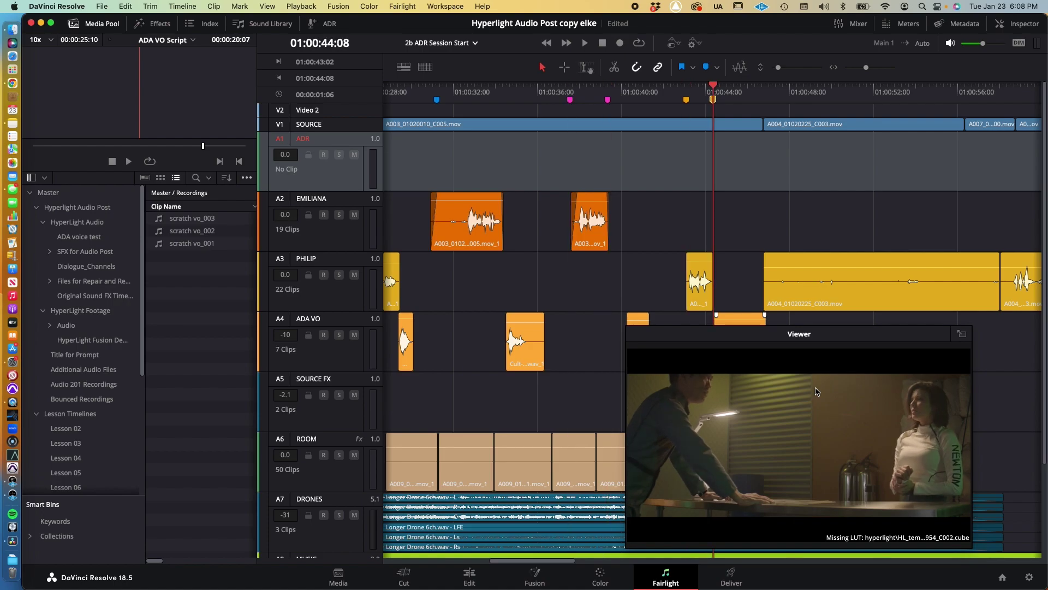
{"action": "key", "text": "shift+Up"}
{"action": "key", "text": "shift+Up"}
{"action": "key", "text": "shift+Up"}
{"action": "key", "text": "shift+Up"}
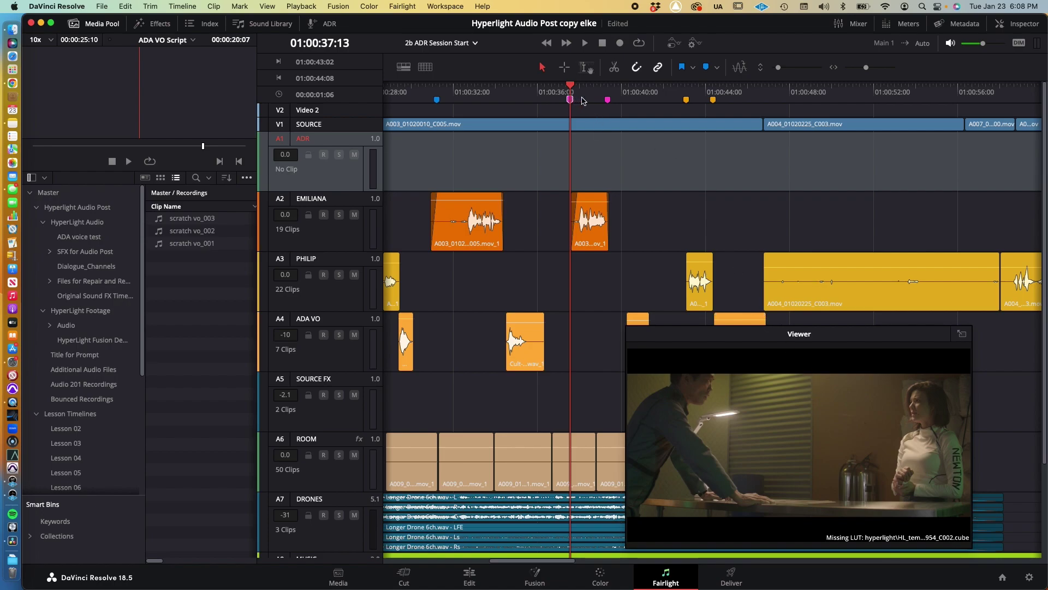
{"action": "left_click", "coordinate": [608, 100]}
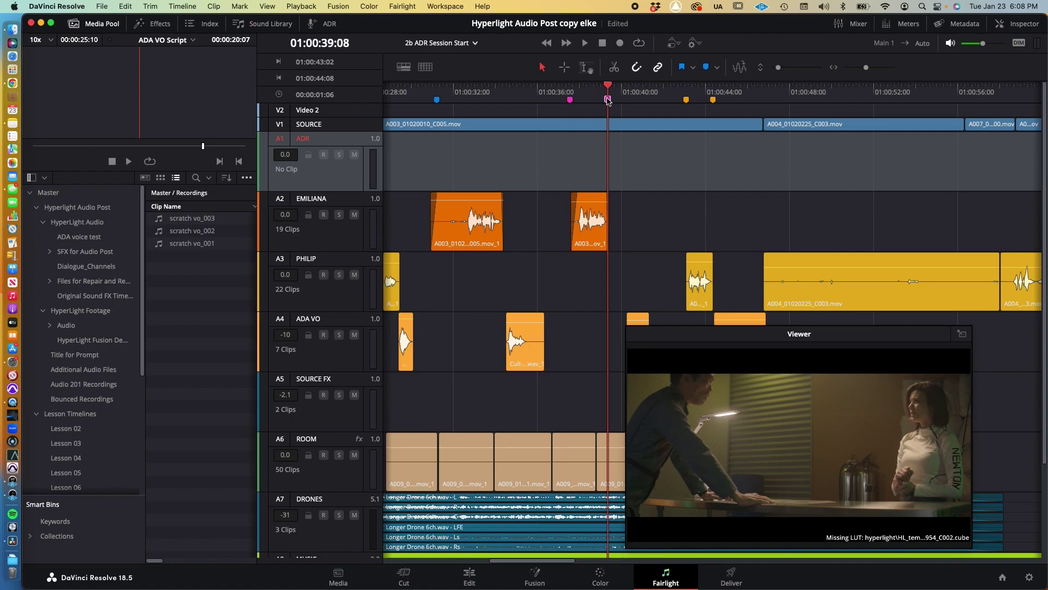
{"action": "left_click", "coordinate": [686, 100]}
{"action": "key", "text": "shift+Up"}
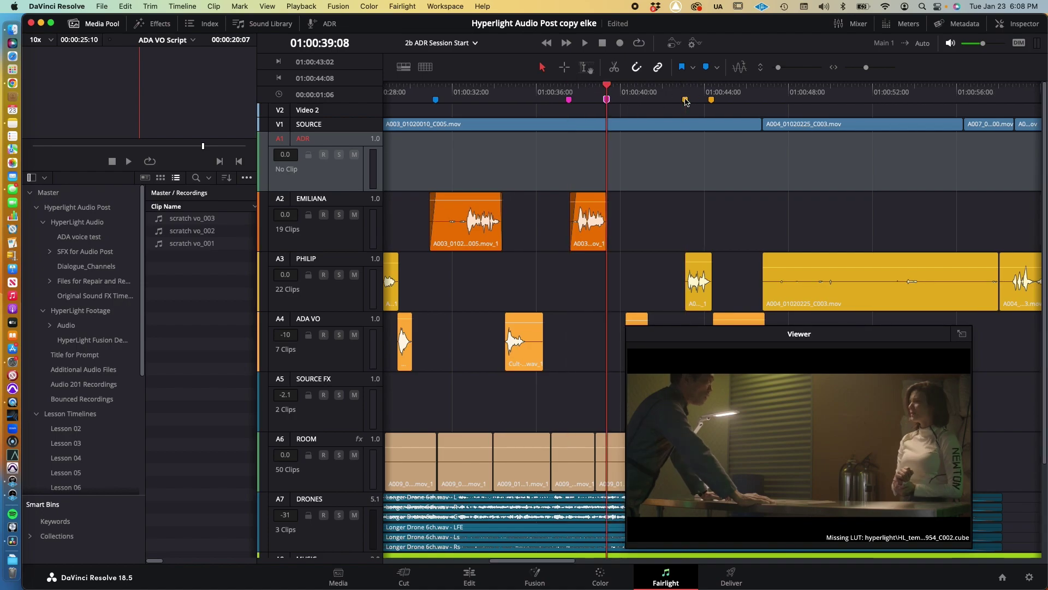
{"action": "key", "text": "shift+Up"}
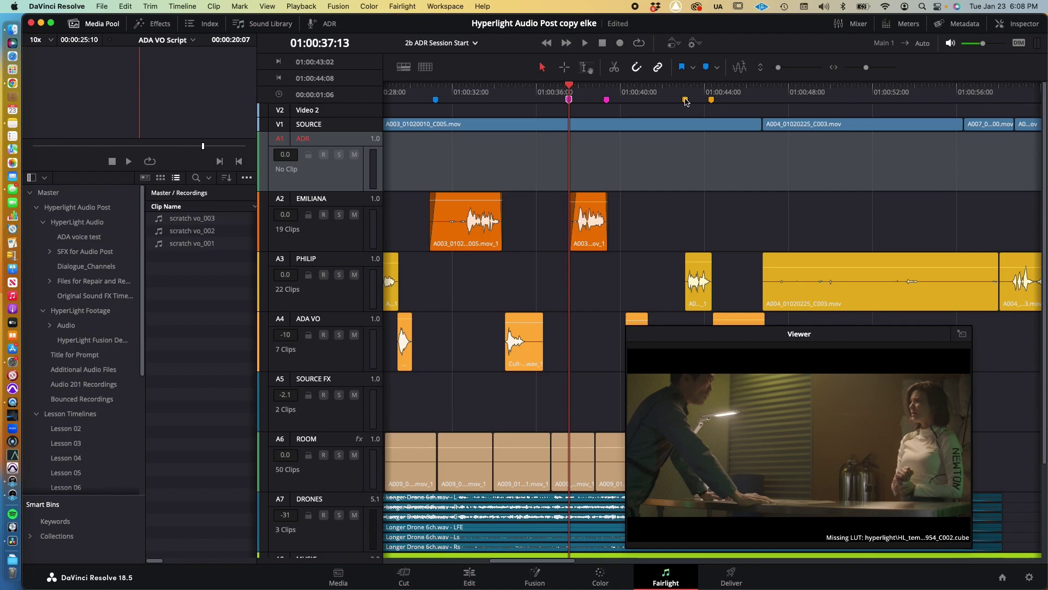
{"action": "key", "text": "super+Tab"}
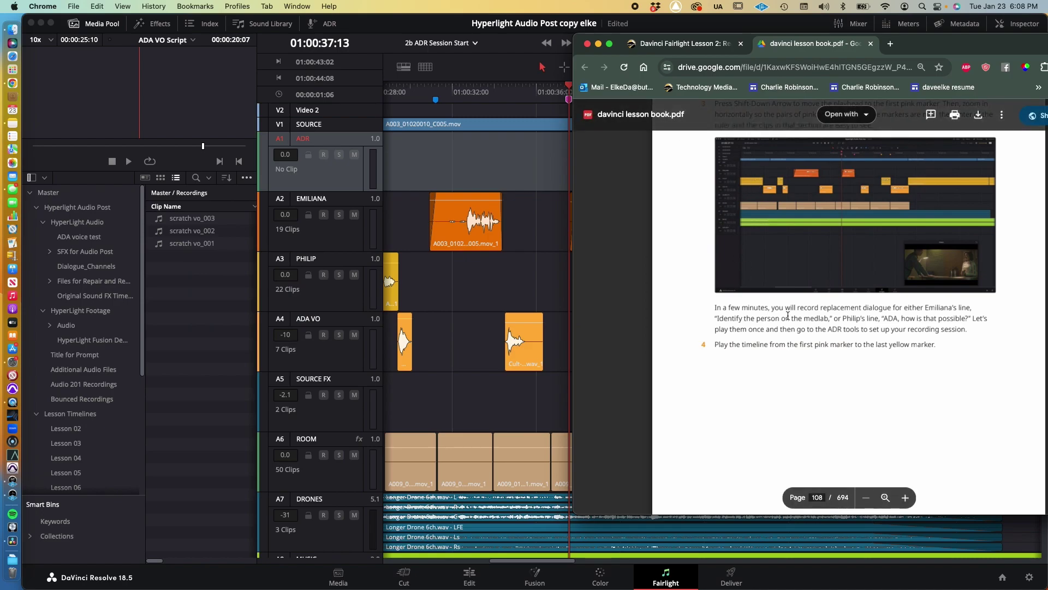
- Scroll the PDF to step 5 and the ADR Setup panel screenshot on page 109
{"action": "scroll", "coordinate": [829, 329], "scroll_direction": "down", "scroll_amount": 2}
{"action": "scroll", "coordinate": [829, 330], "scroll_direction": "down", "scroll_amount": 5}
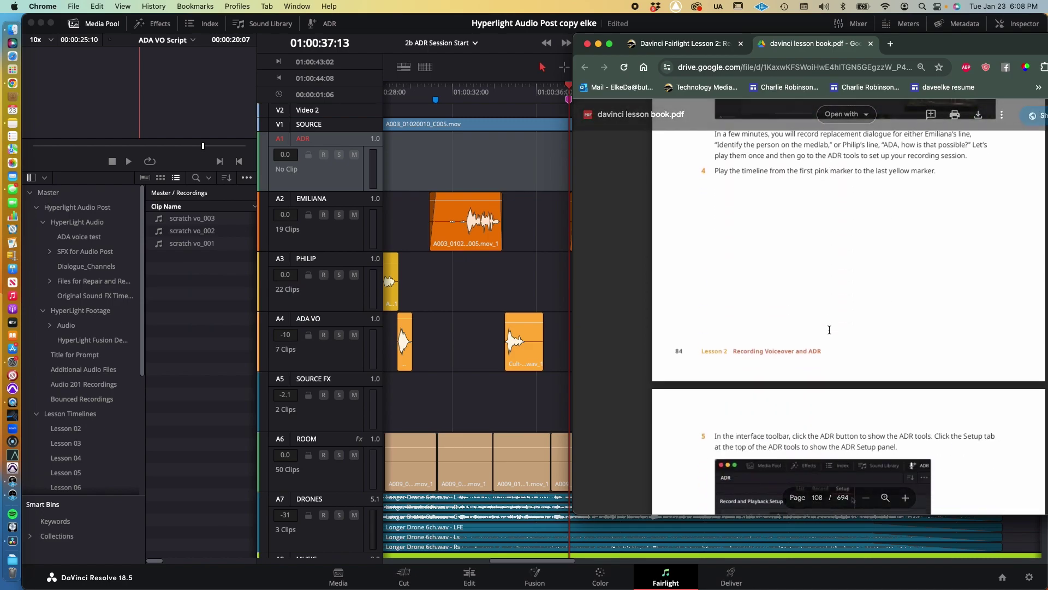
{"action": "scroll", "coordinate": [829, 330], "scroll_direction": "down", "scroll_amount": 6}
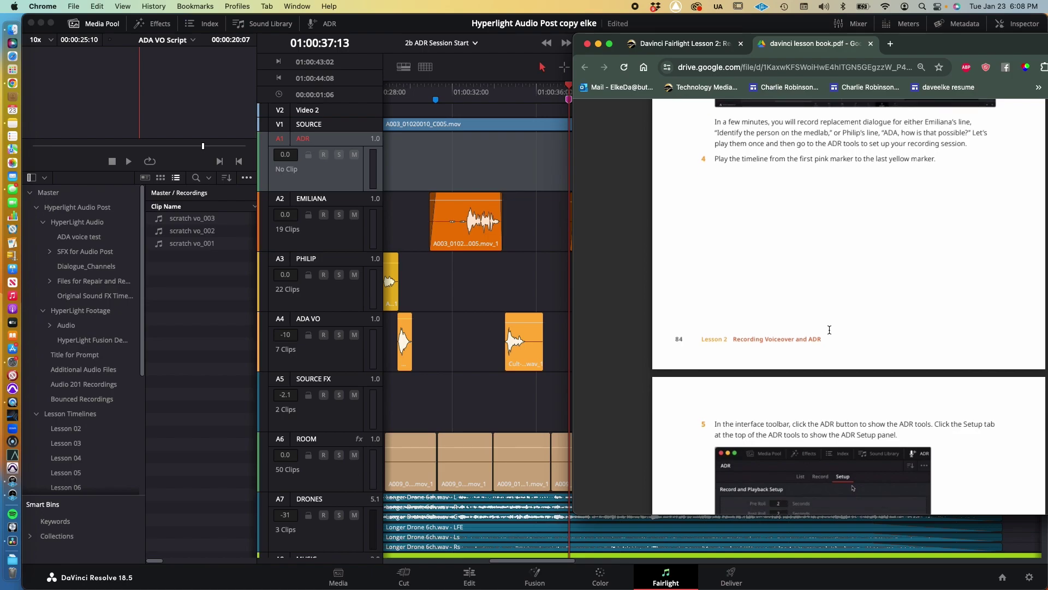
{"action": "scroll", "coordinate": [829, 330], "scroll_direction": "down", "scroll_amount": 5}
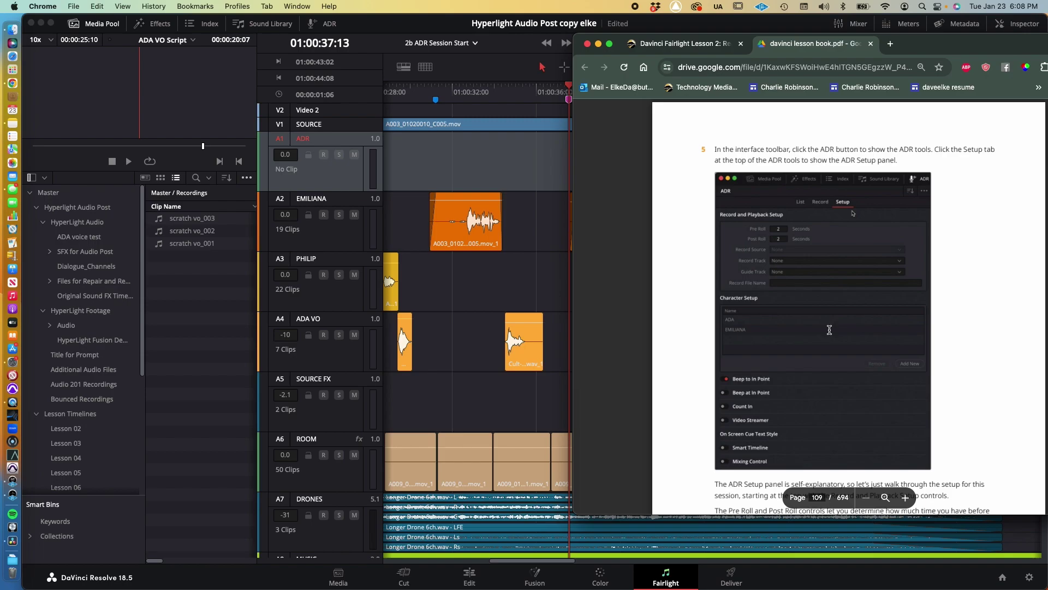
{"action": "key", "text": "super+Tab"}
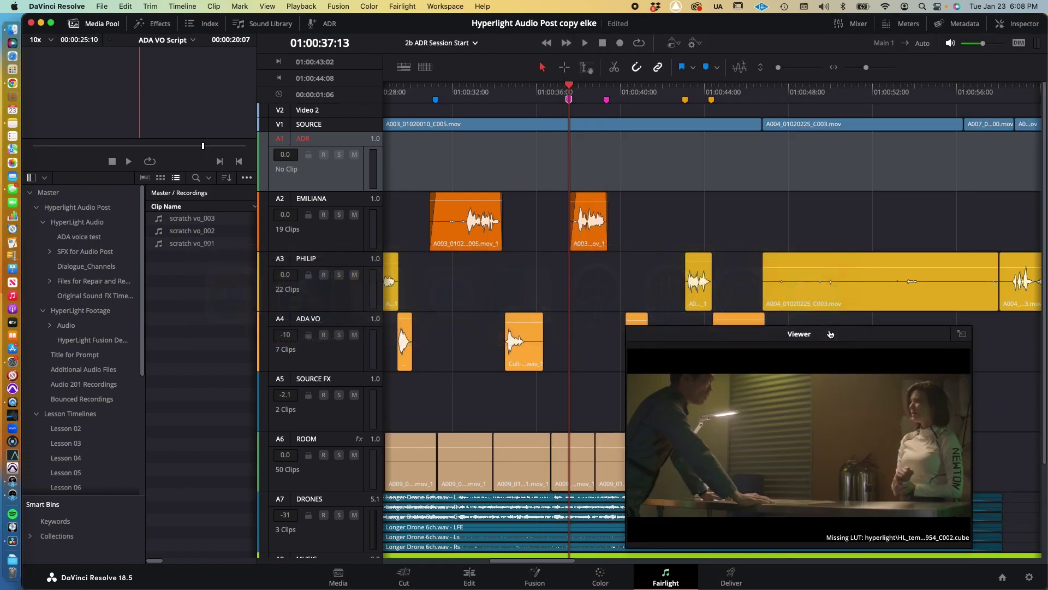
- Open the ADR panel's Setup tab, showing 2-second pre-roll and post-roll
{"action": "left_click", "coordinate": [329, 23]}
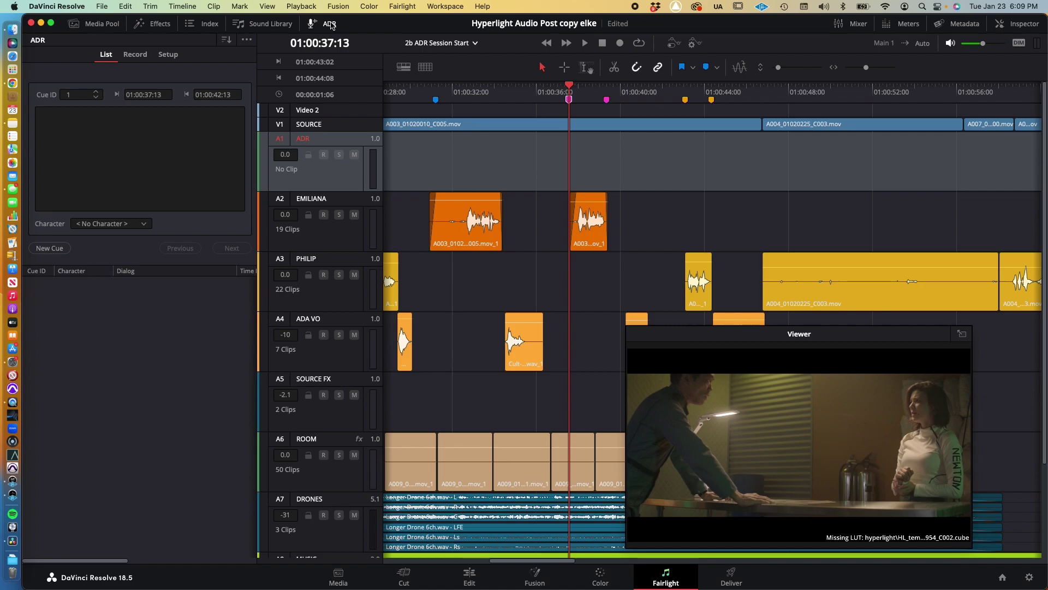
{"action": "key", "text": "super+Tab"}
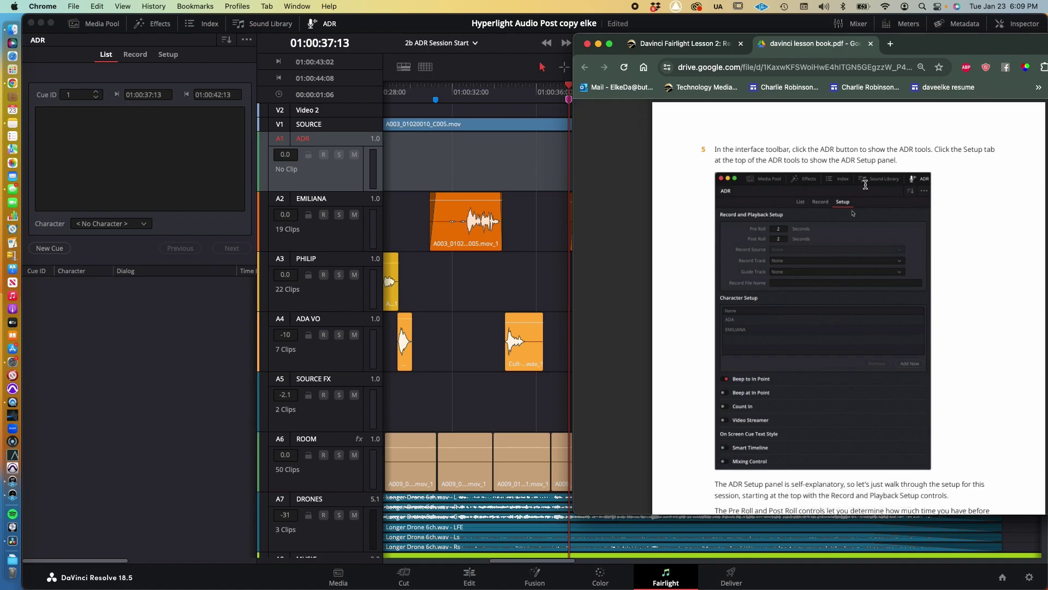
{"action": "key", "text": "super+Tab"}
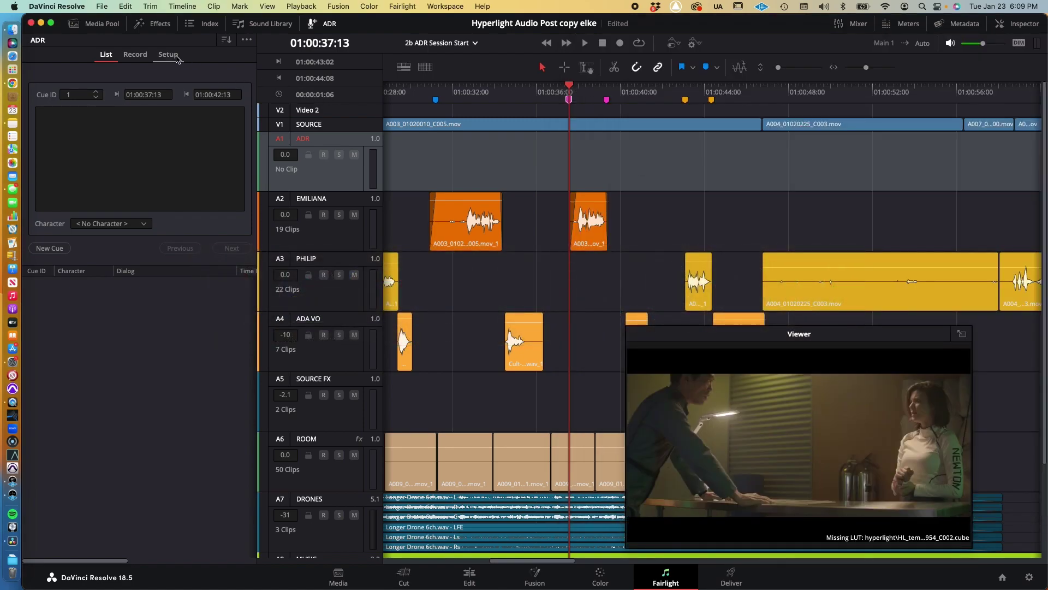
{"action": "left_click", "coordinate": [170, 54]}
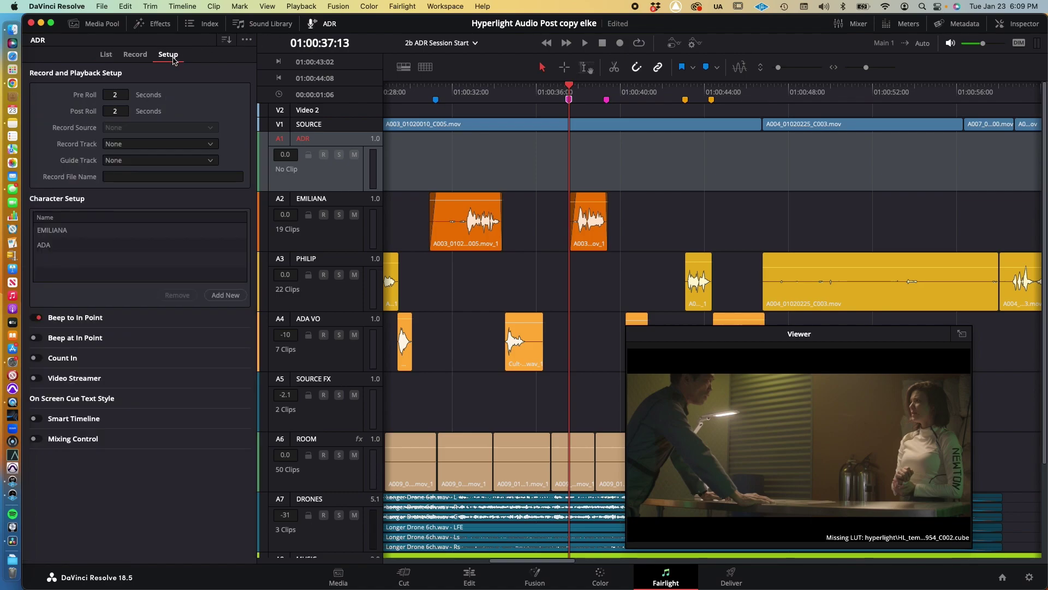
{"action": "key", "text": "super+Tab"}
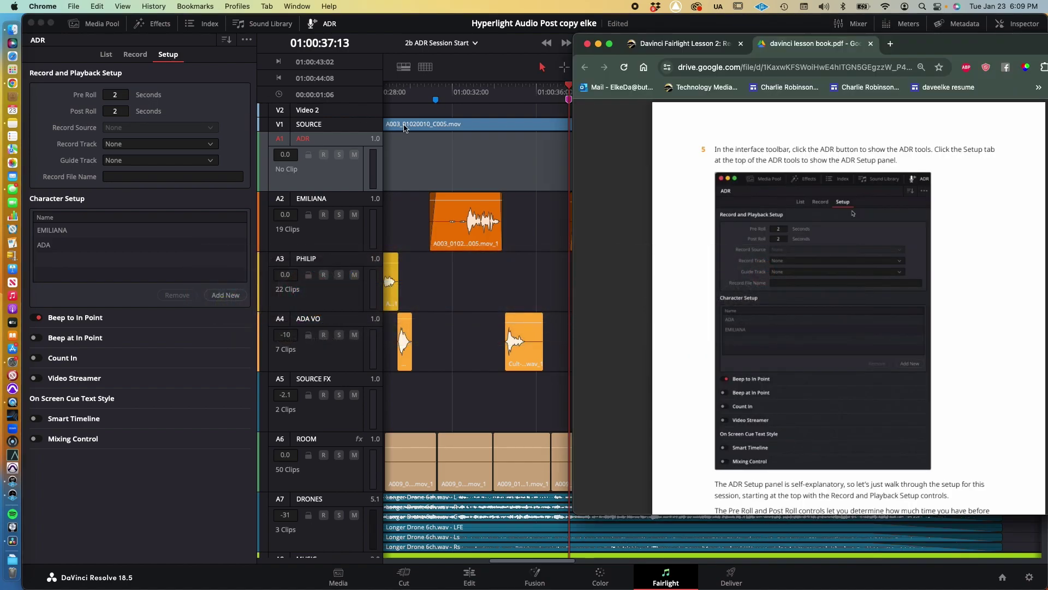
- Scroll the lesson PDF past the ADR Setup screenshot to page 110, steps 6–9
{"action": "scroll", "coordinate": [702, 197], "scroll_direction": "down", "scroll_amount": 10}
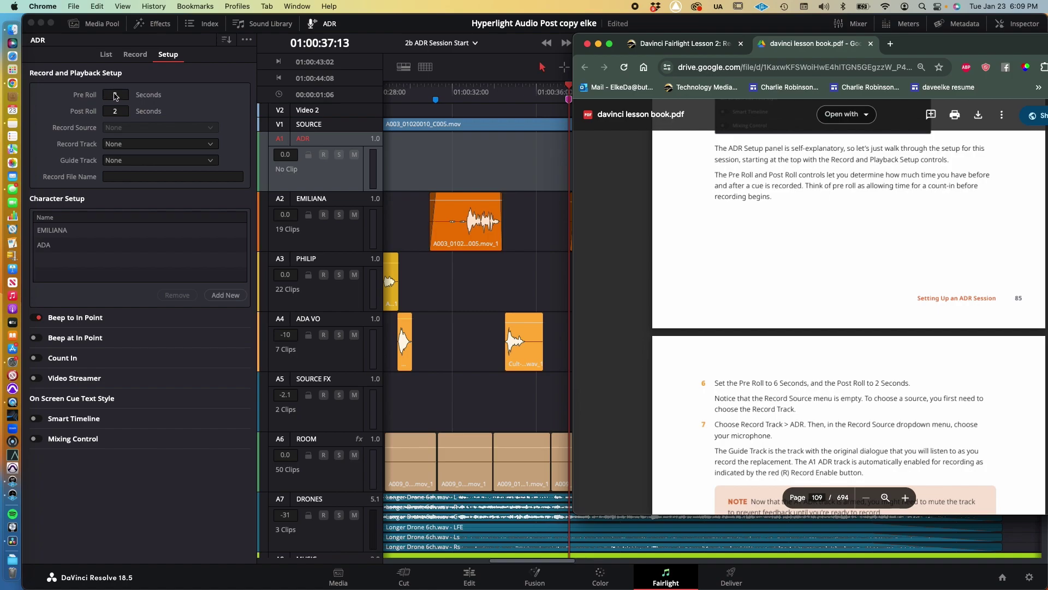
{"action": "scroll", "coordinate": [880, 237], "scroll_direction": "down", "scroll_amount": 5}
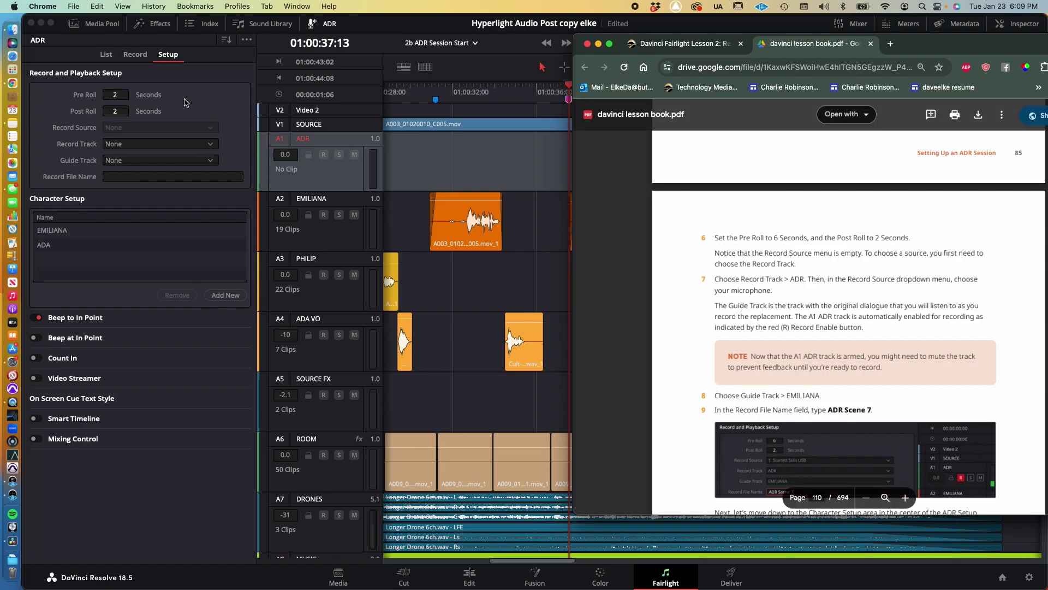
- Enter 6 seconds as the ADR Pre Roll, leaving Post Roll at 2 seconds
{"action": "left_click", "coordinate": [117, 95]}
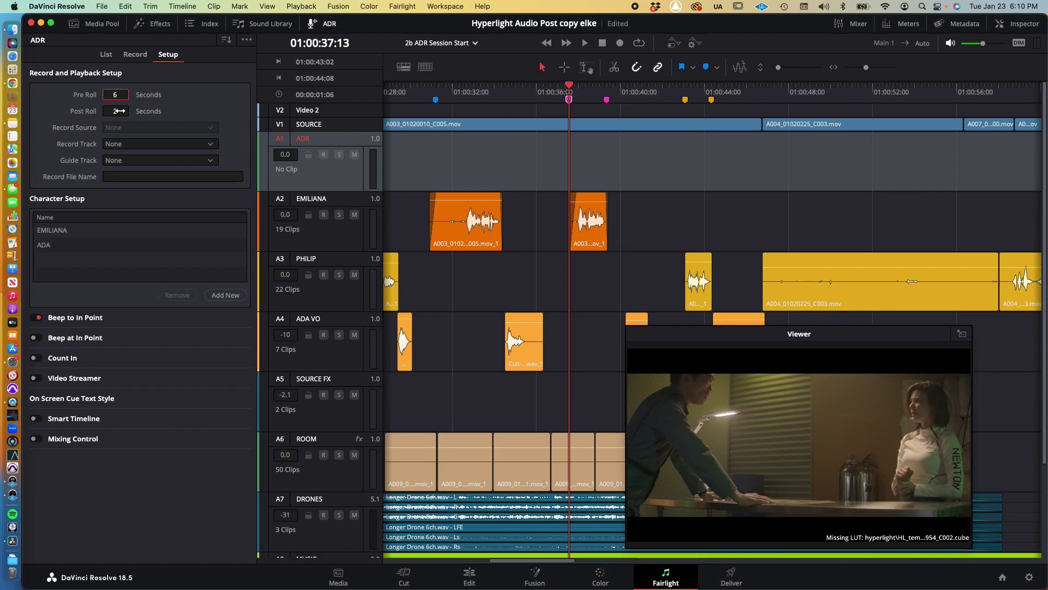
{"action": "key", "text": "super+Tab"}
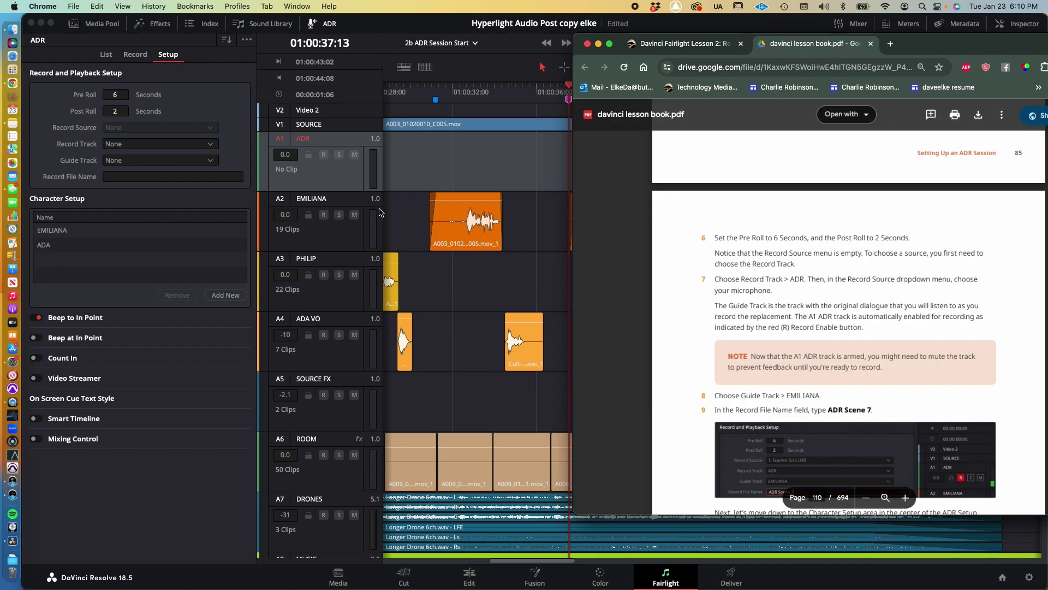
- Choose ADR in the Record Track dropdown of ADR Setup
{"action": "left_click", "coordinate": [131, 145]}
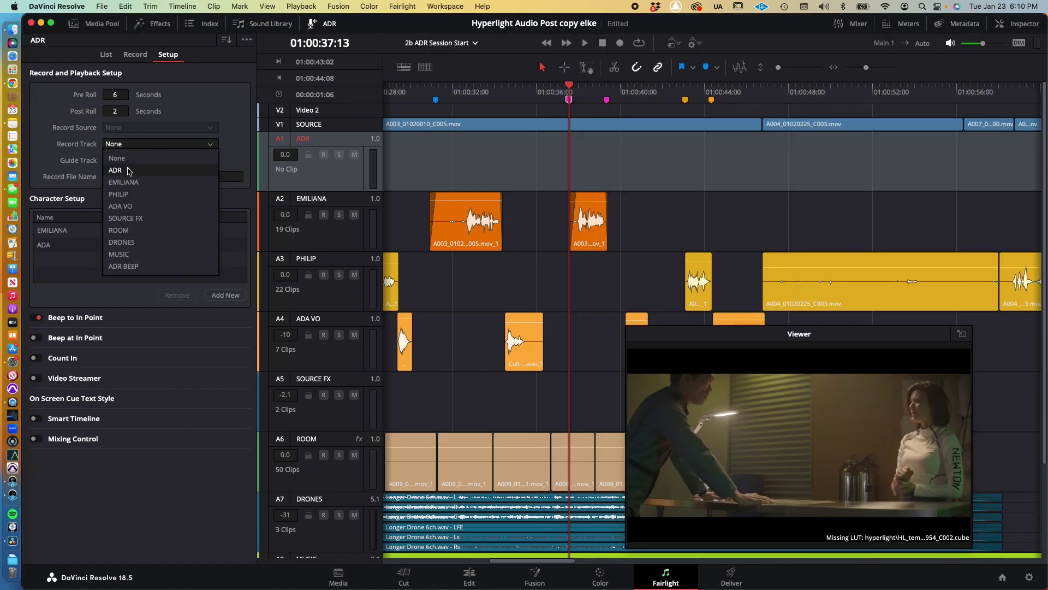
{"action": "left_click", "coordinate": [128, 170]}
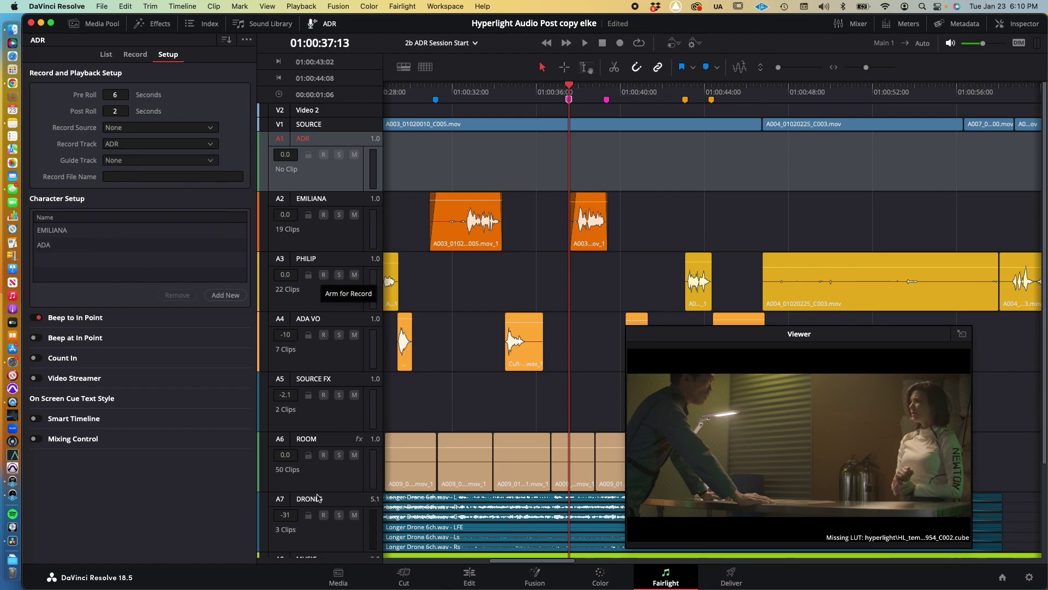
{"action": "scroll", "coordinate": [312, 331], "scroll_direction": "down", "scroll_amount": 4}
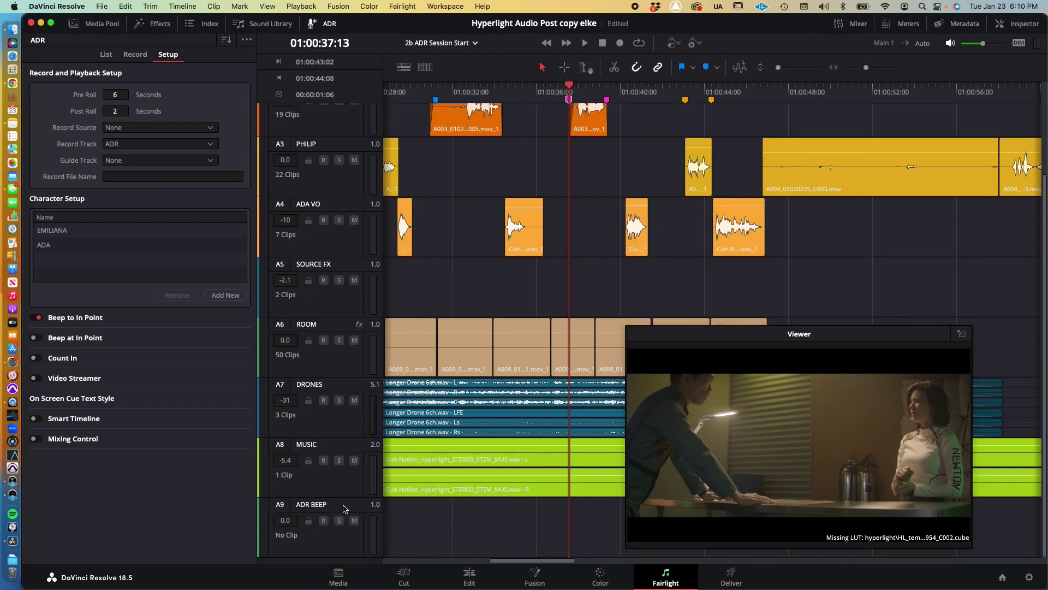
{"action": "scroll", "coordinate": [344, 508], "scroll_direction": "up", "scroll_amount": 4}
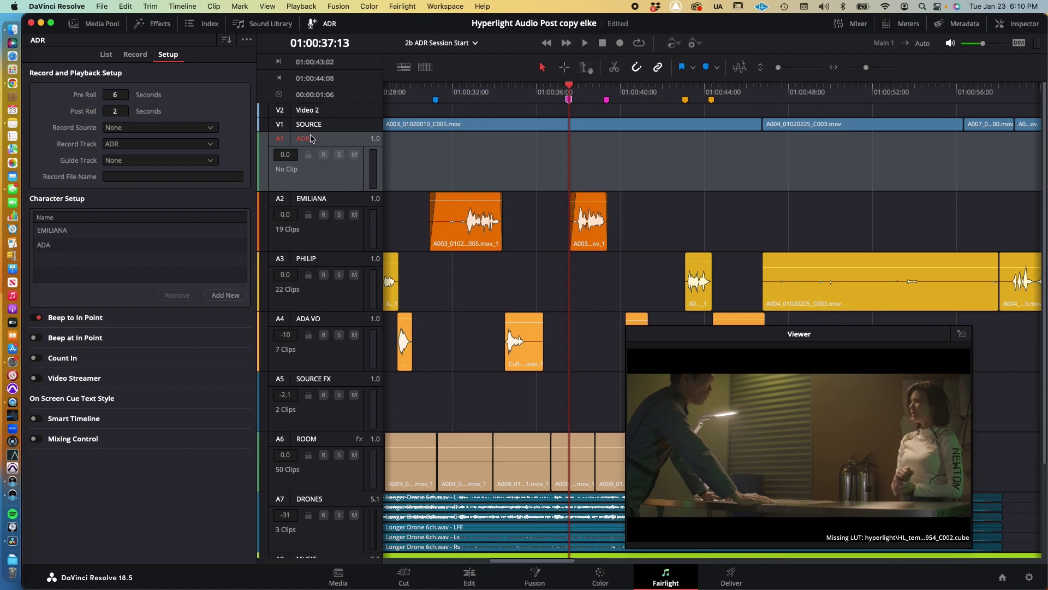
{"action": "left_click", "coordinate": [121, 145]}
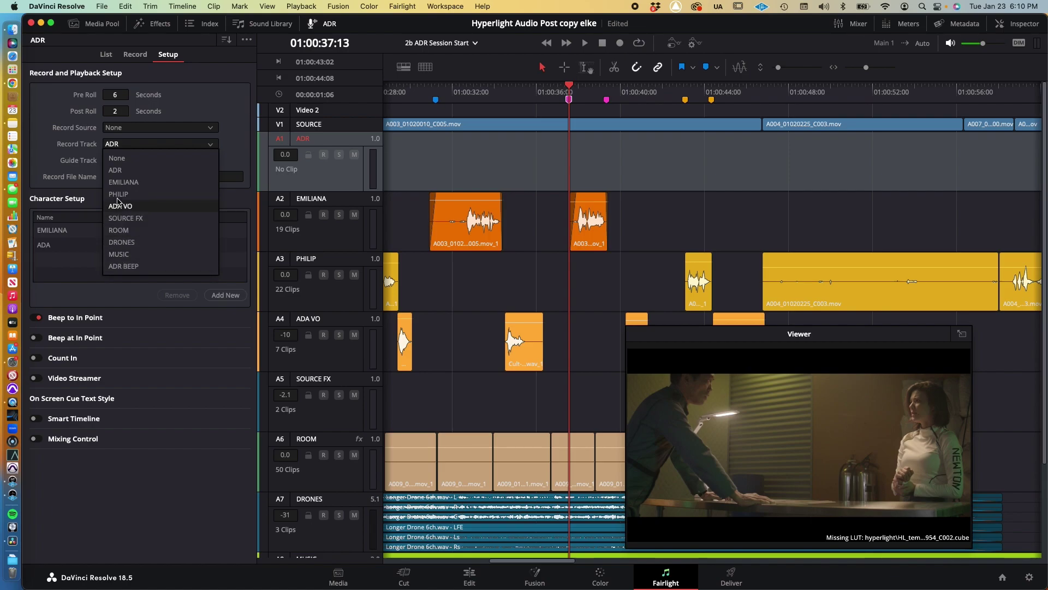
{"action": "left_click", "coordinate": [117, 170]}
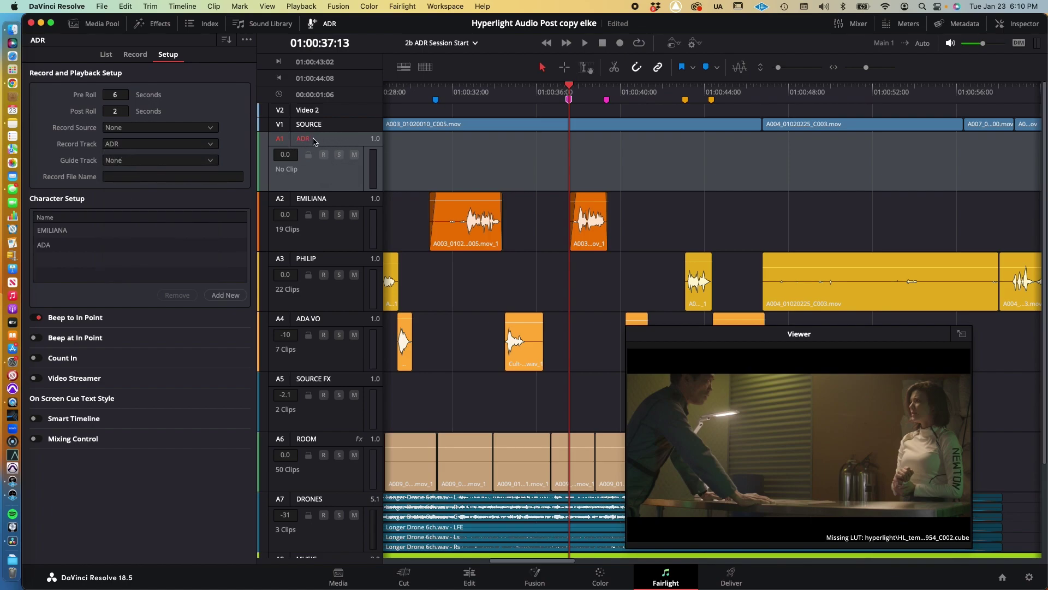
{"action": "key", "text": "super+Tab"}
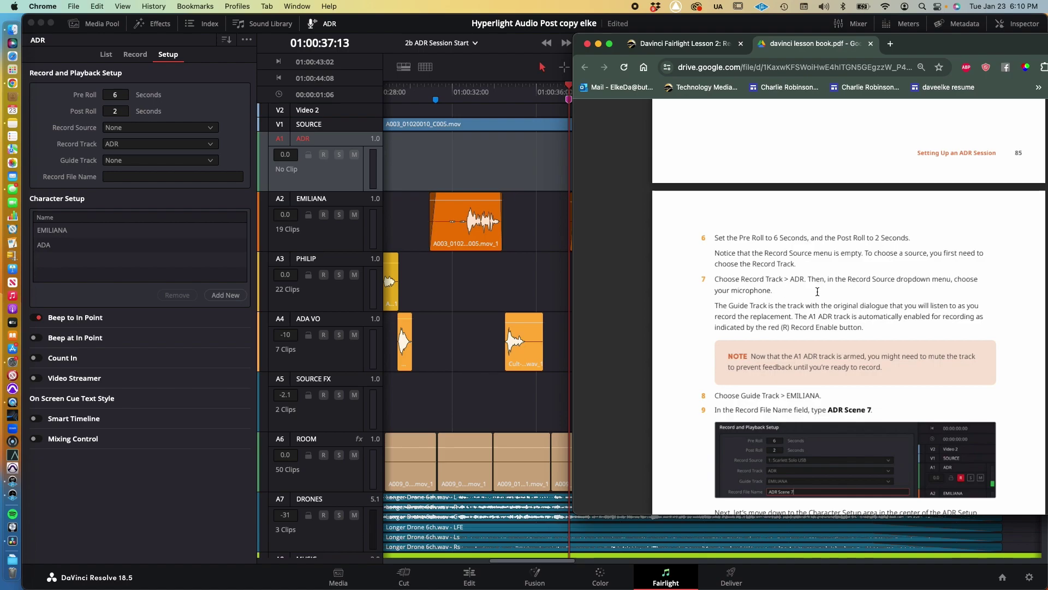
- Set the Record Source to 1: Universal Audio Thunderbolt, arming the ADR track
{"action": "left_click", "coordinate": [247, 133]}
{"action": "left_click", "coordinate": [141, 127]}
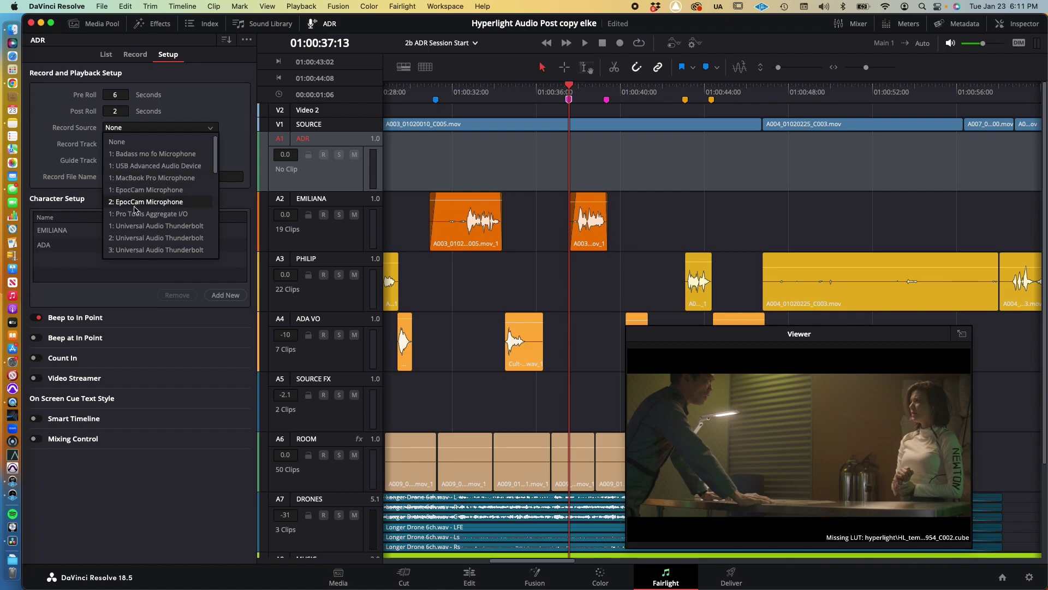
{"action": "left_click", "coordinate": [156, 227]}
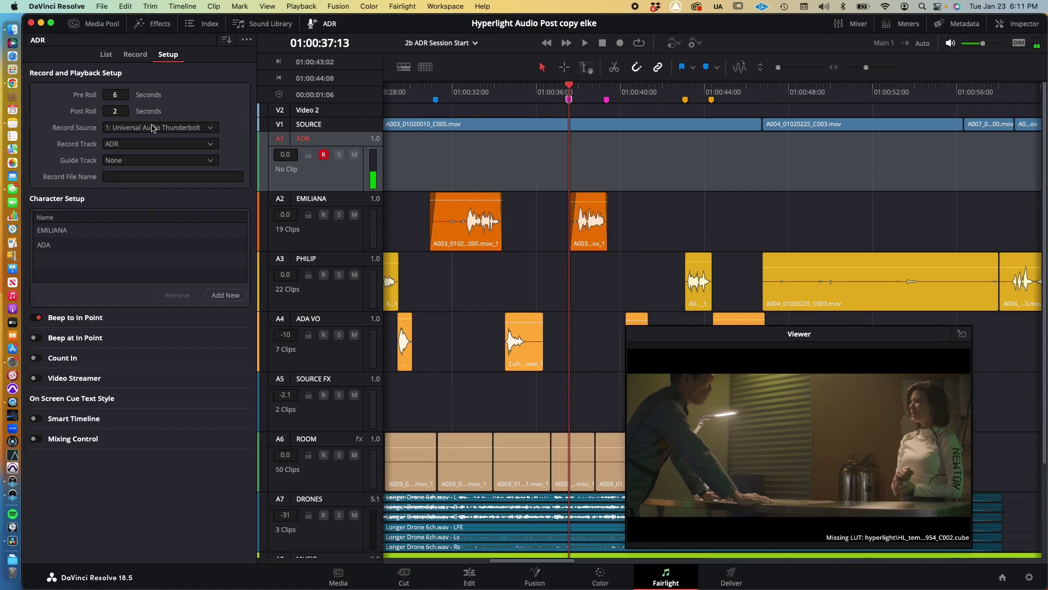
- Disarm the A1 ADR track and scroll the lesson PDF down to step 10
{"action": "key", "text": "super+Tab"}
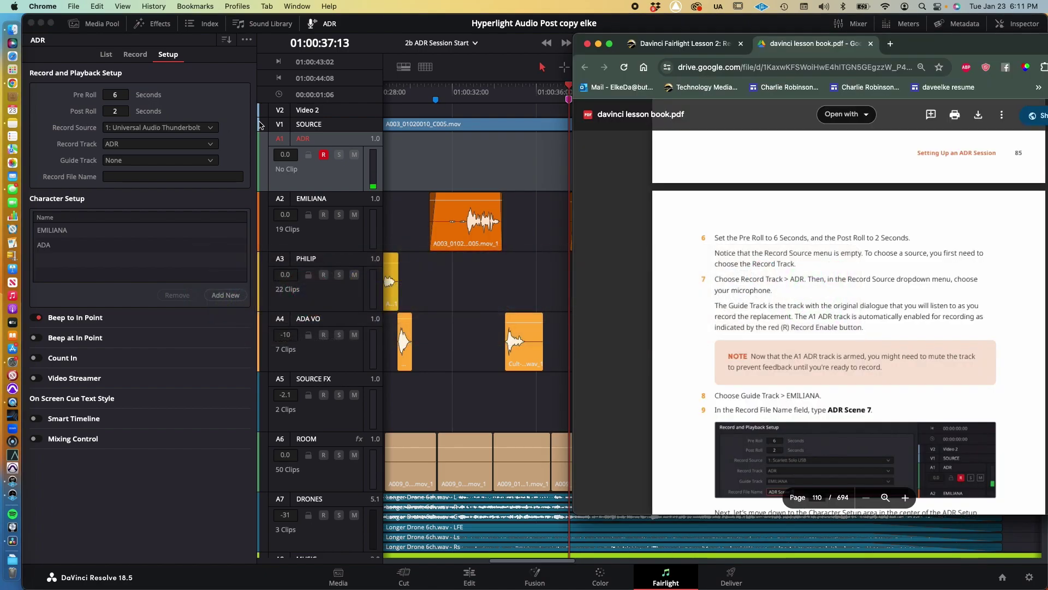
{"action": "scroll", "coordinate": [798, 300], "scroll_direction": "down", "scroll_amount": 2}
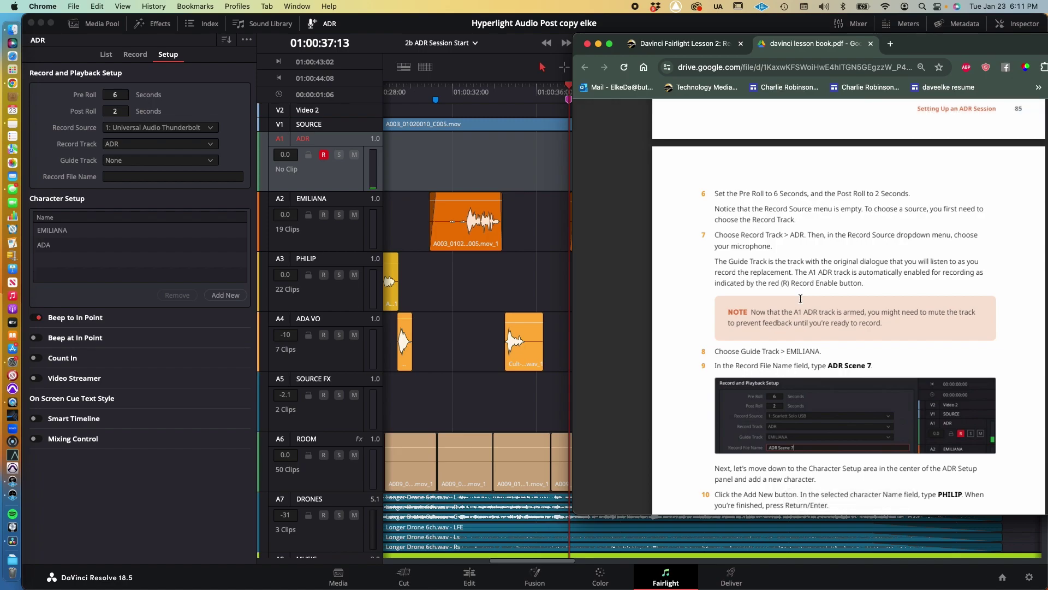
{"action": "left_click", "coordinate": [325, 156]}
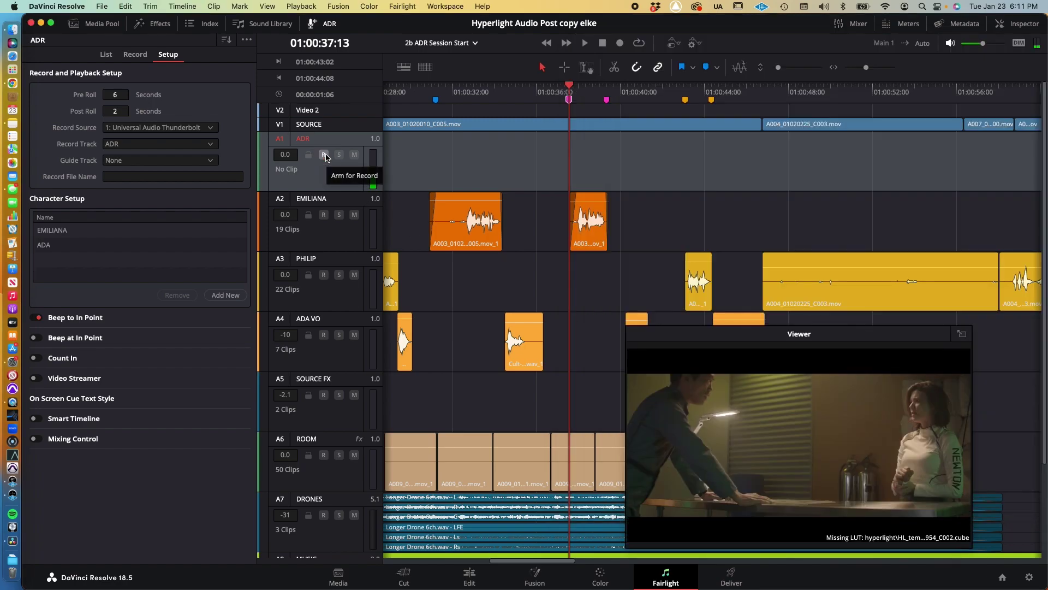
{"action": "key", "text": "super+Tab"}
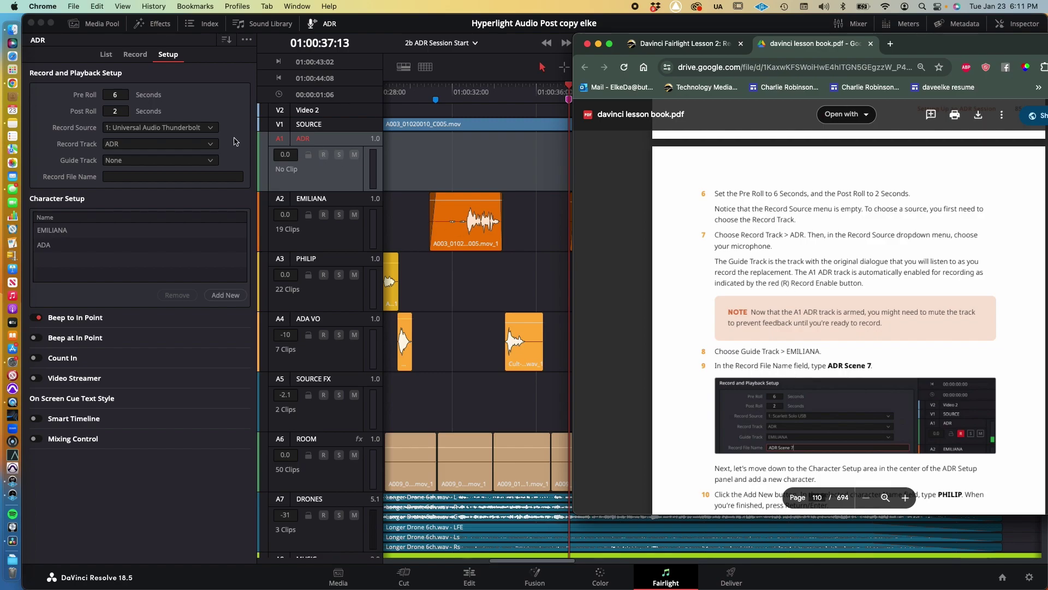
{"action": "scroll", "coordinate": [912, 238], "scroll_direction": "down", "scroll_amount": 5}
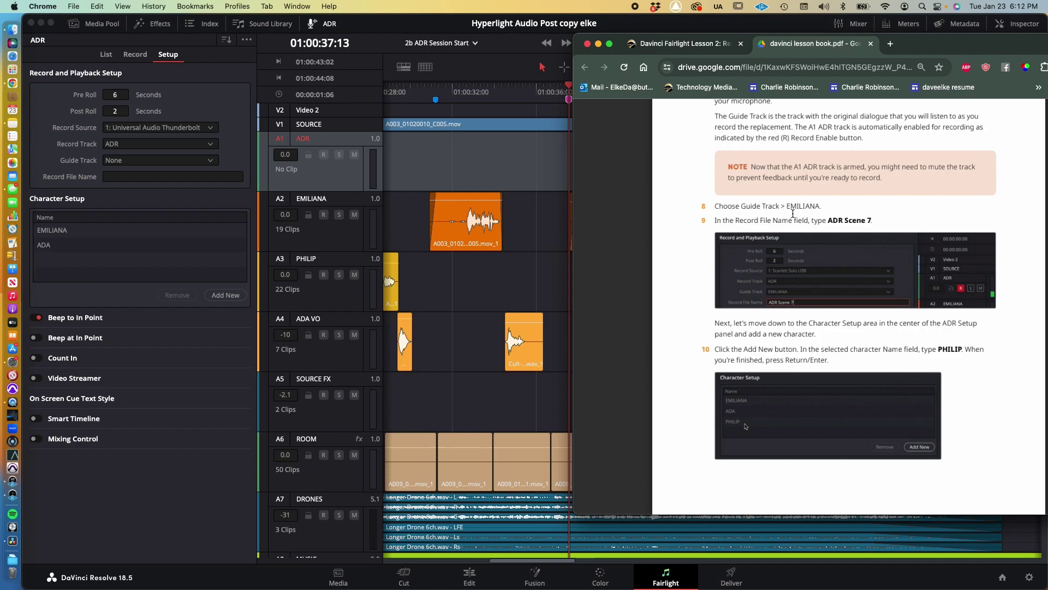
- Set the ADR Guide Track to EMILIANA
{"action": "left_click", "coordinate": [206, 194]}
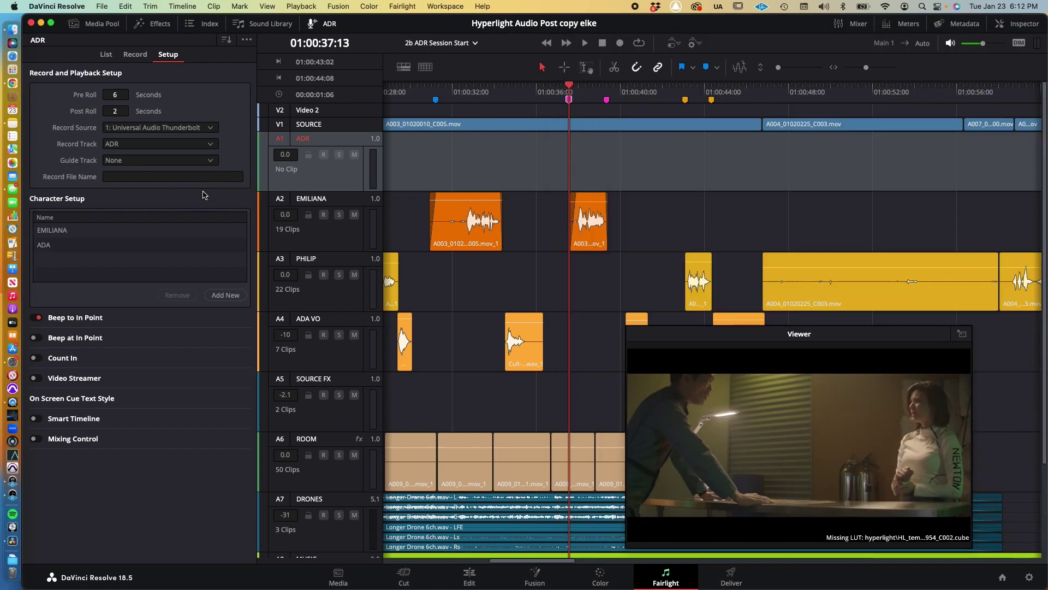
{"action": "left_click", "coordinate": [143, 161]}
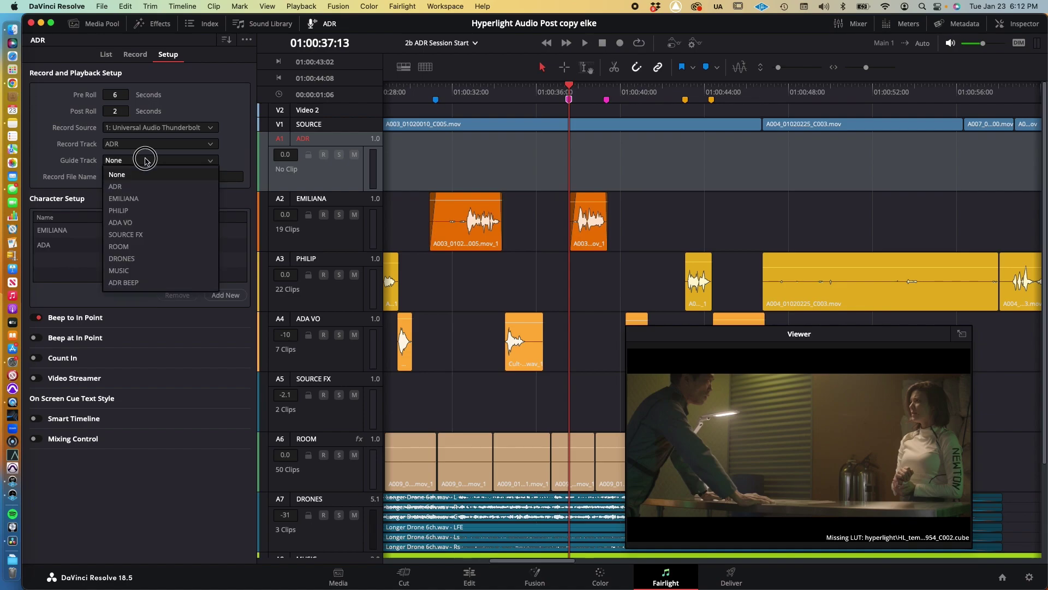
{"action": "left_click", "coordinate": [144, 199]}
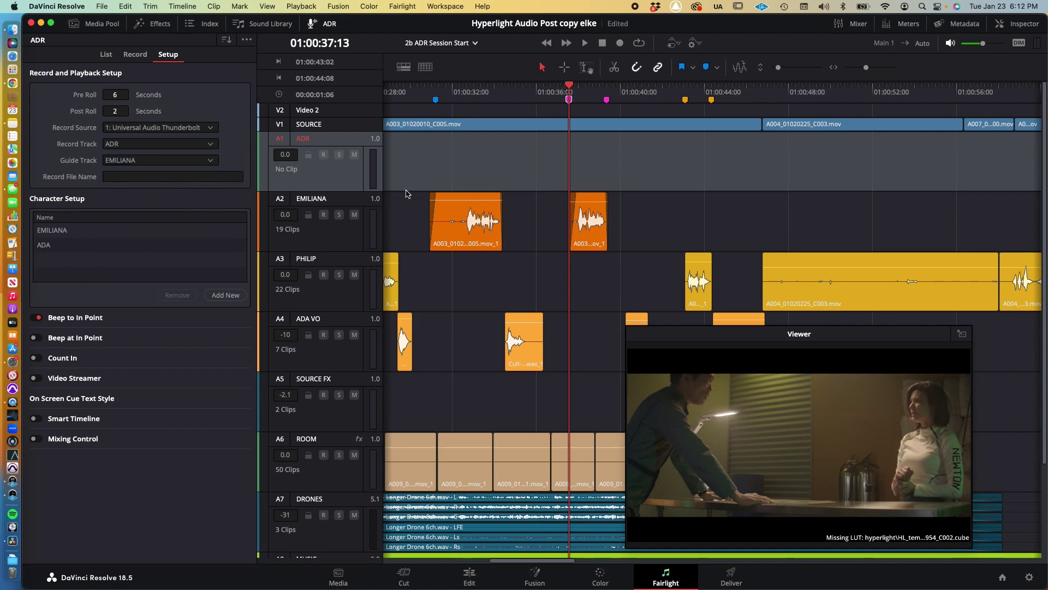
{"action": "key", "text": "super+Tab"}
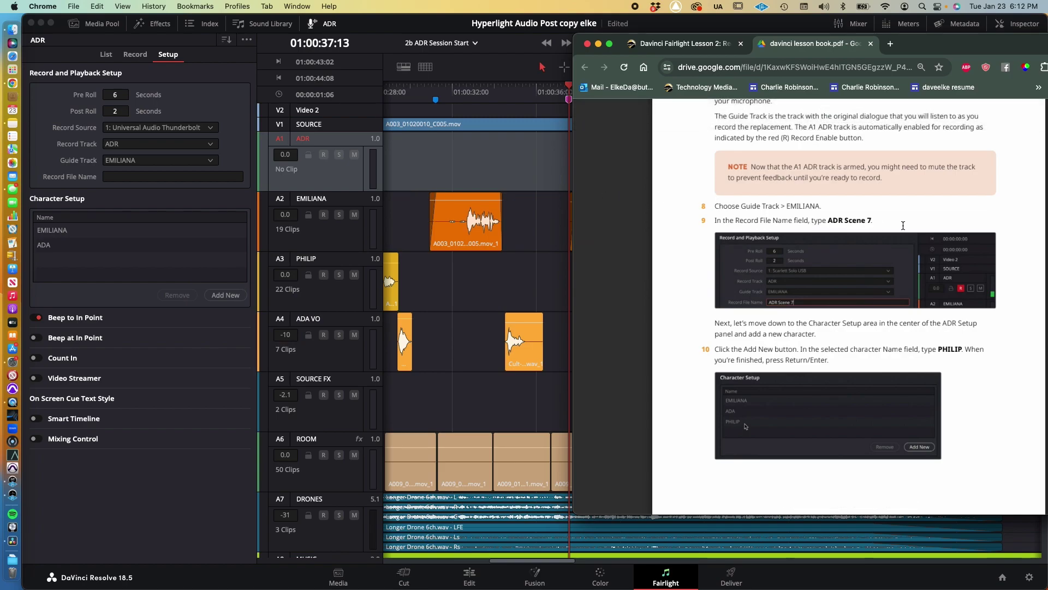
- Enter 'ADR scene 7' as the Record File Name
{"action": "key", "text": "super+Tab"}
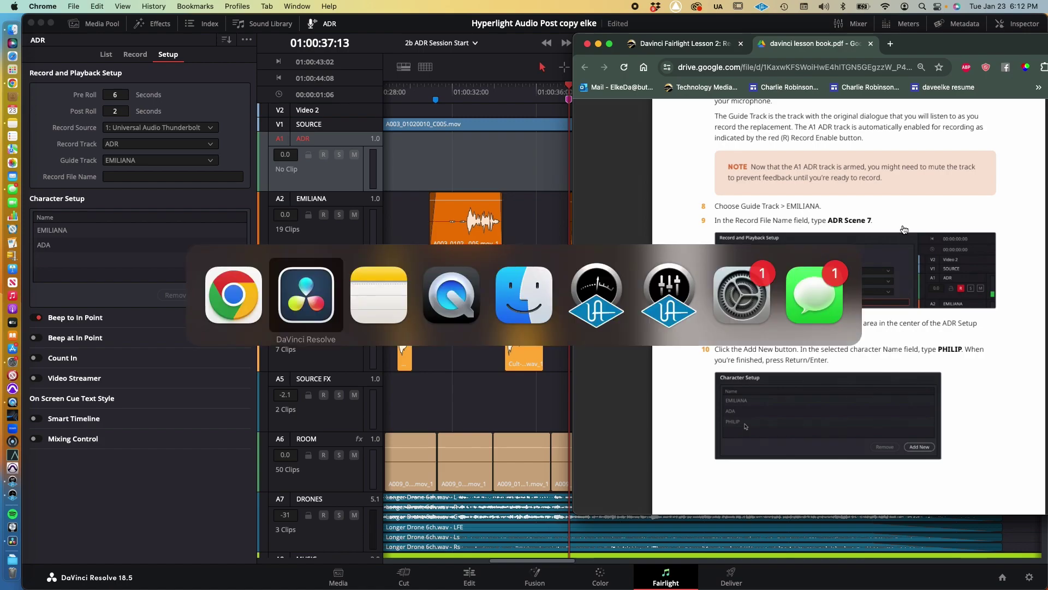
{"action": "left_click", "coordinate": [131, 174]}
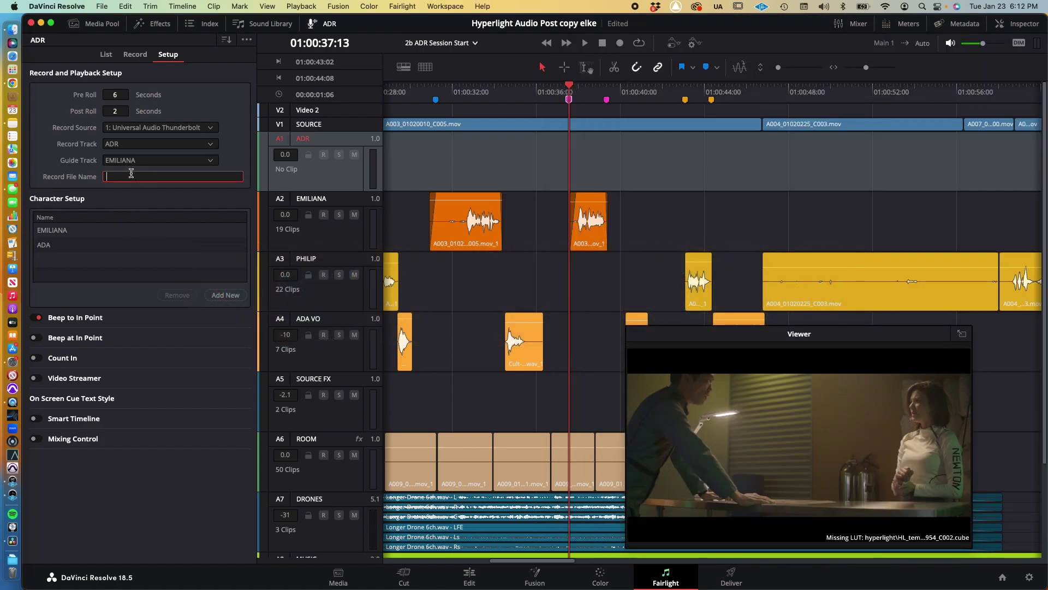
{"action": "type", "text": "ADR scene 7"}
{"action": "left_click", "coordinate": [158, 190]}
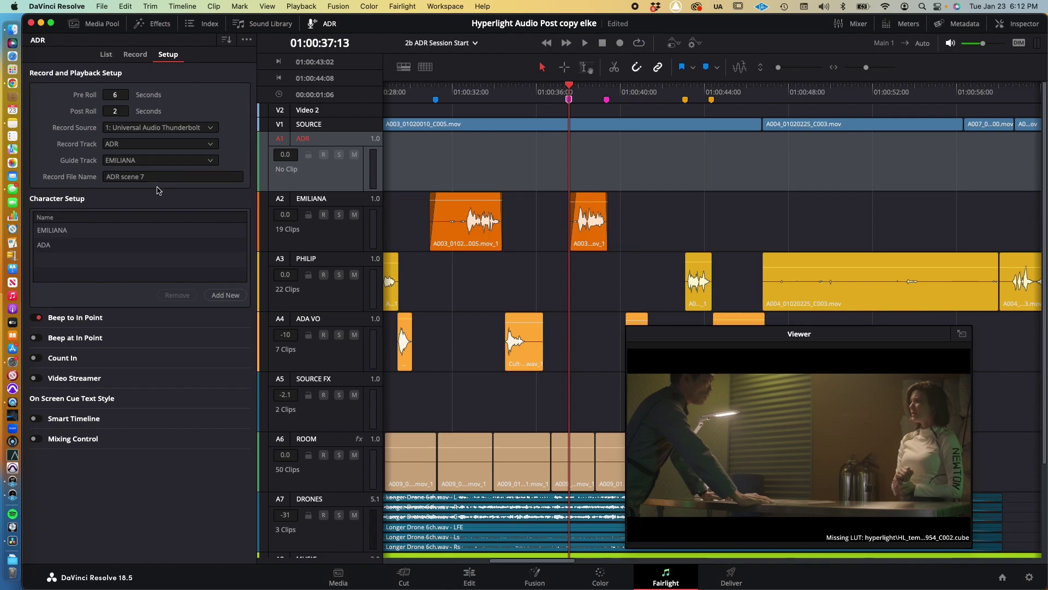
{"action": "key", "text": "super+Tab"}
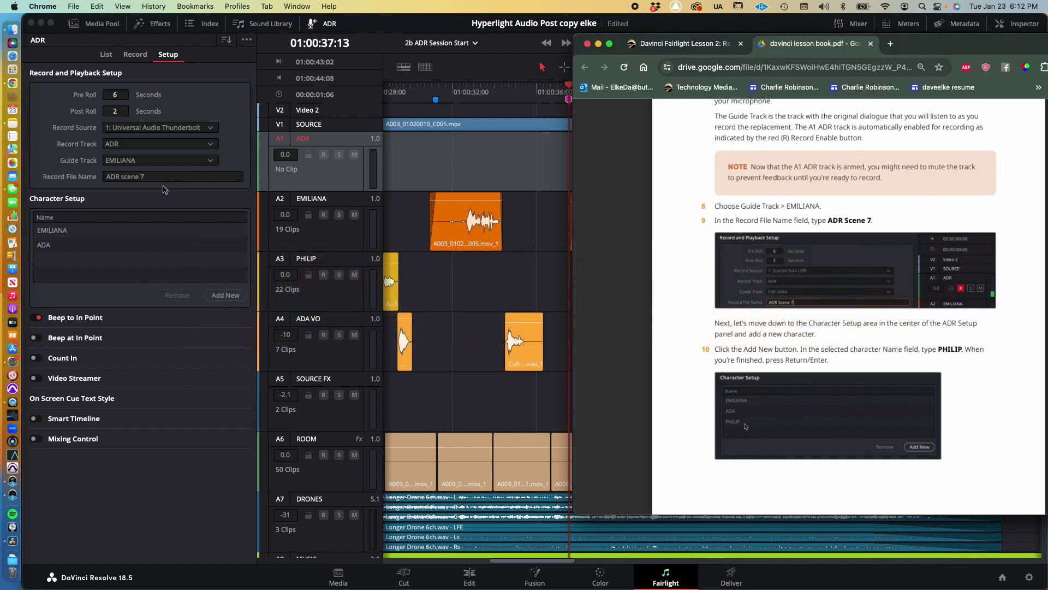
- Scroll the lesson PDF down to step 10 on adding the PHILIP character
{"action": "scroll", "coordinate": [764, 251], "scroll_direction": "down", "scroll_amount": 2}
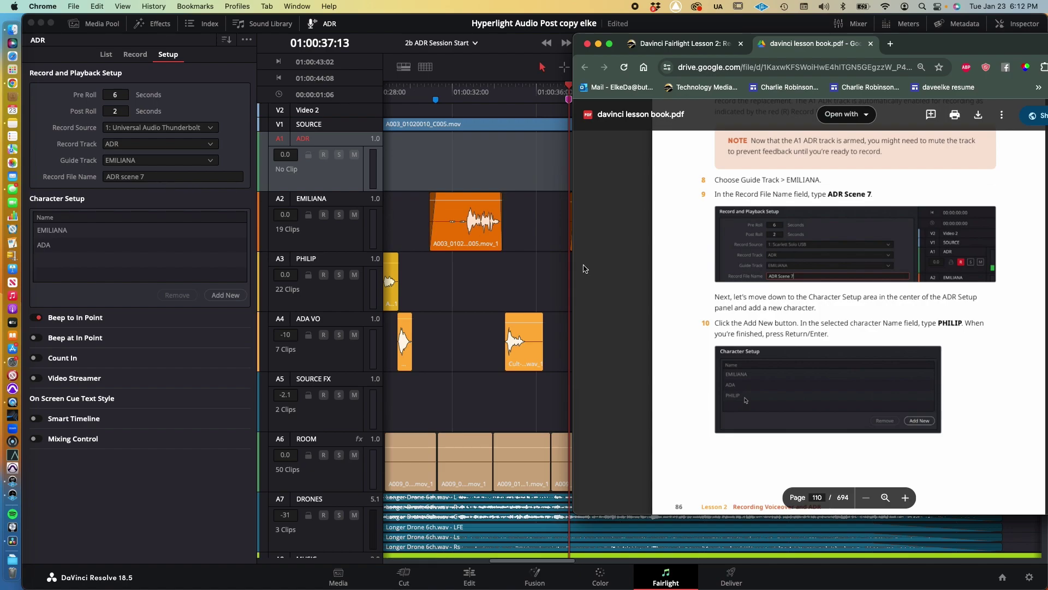
{"action": "scroll", "coordinate": [717, 277], "scroll_direction": "down", "scroll_amount": 3}
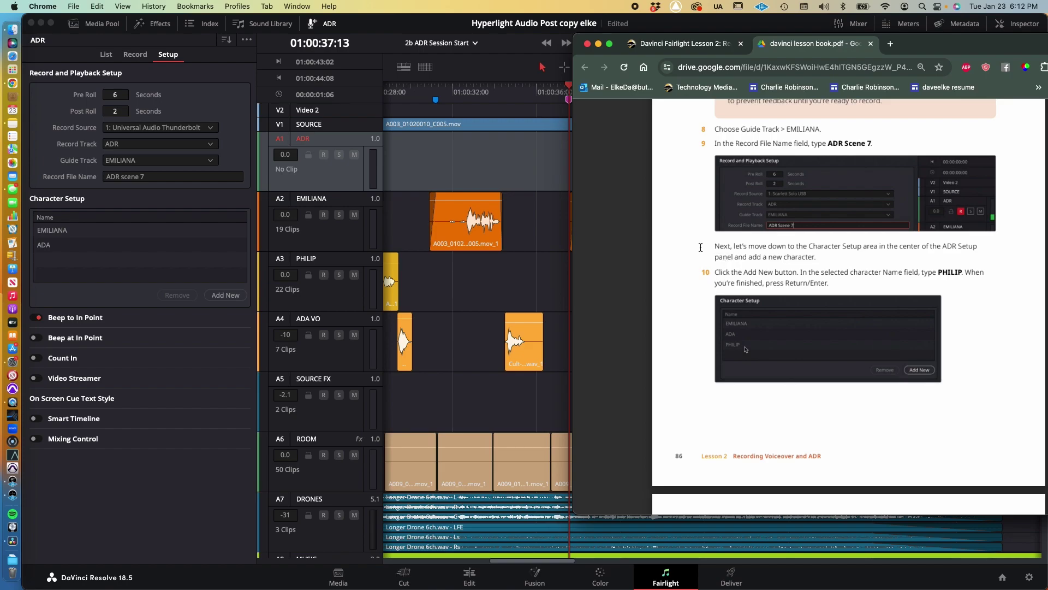
{"action": "scroll", "coordinate": [700, 247], "scroll_direction": "down", "scroll_amount": 2}
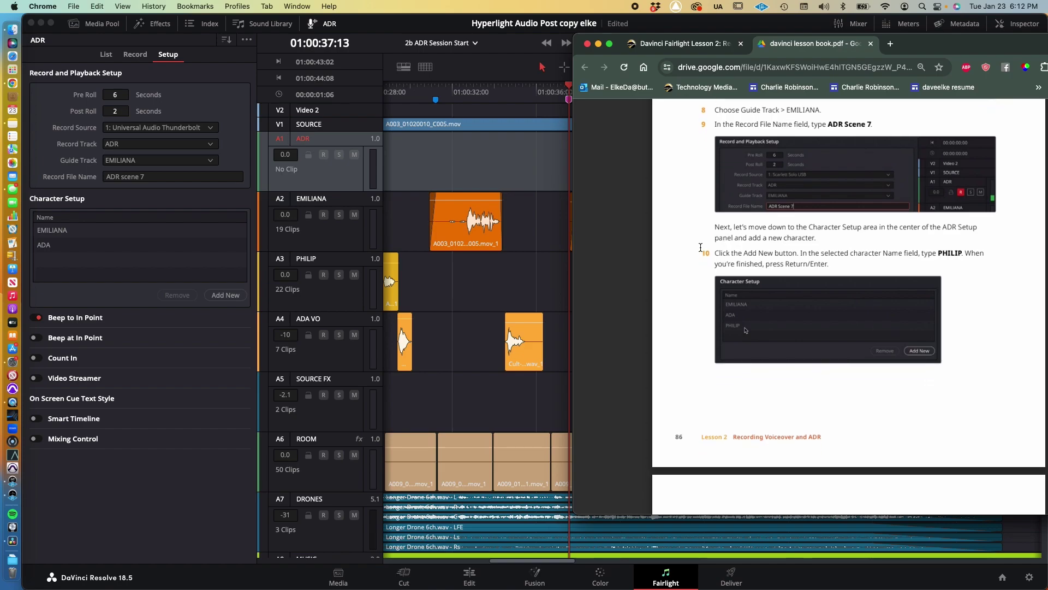
{"action": "scroll", "coordinate": [701, 248], "scroll_direction": "down", "scroll_amount": 2}
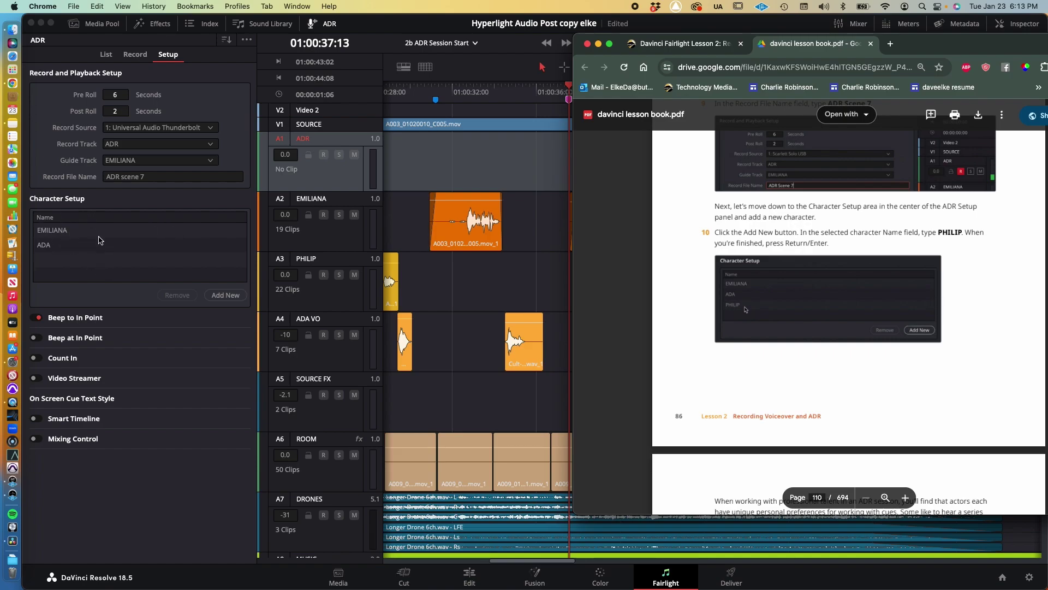
- Add a new Character Setup row and rename it Philip, after EMILIANA and ADA
{"action": "left_click", "coordinate": [223, 295]}
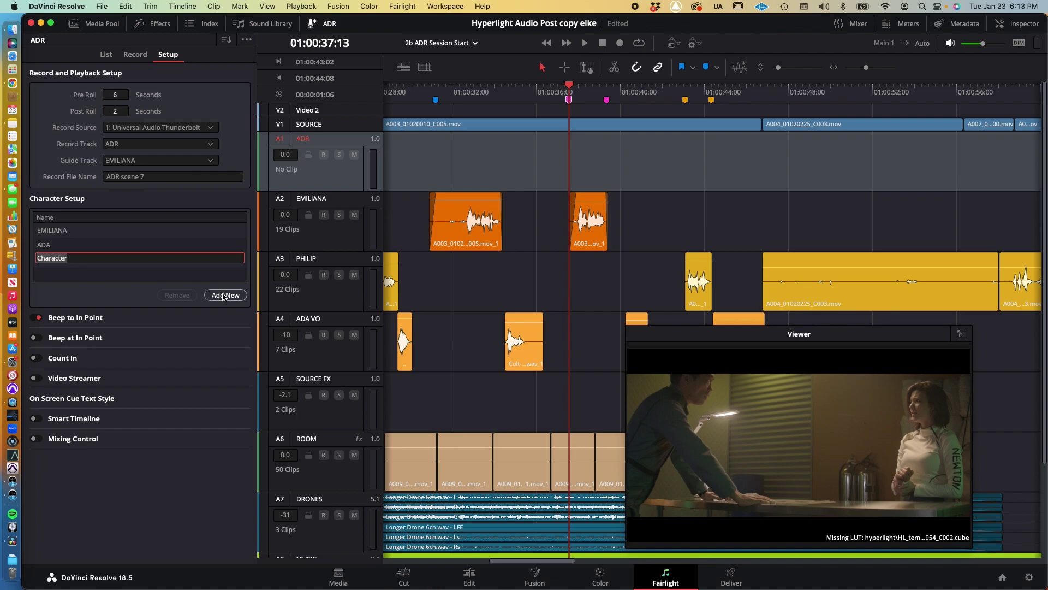
{"action": "key", "text": "super+Tab"}
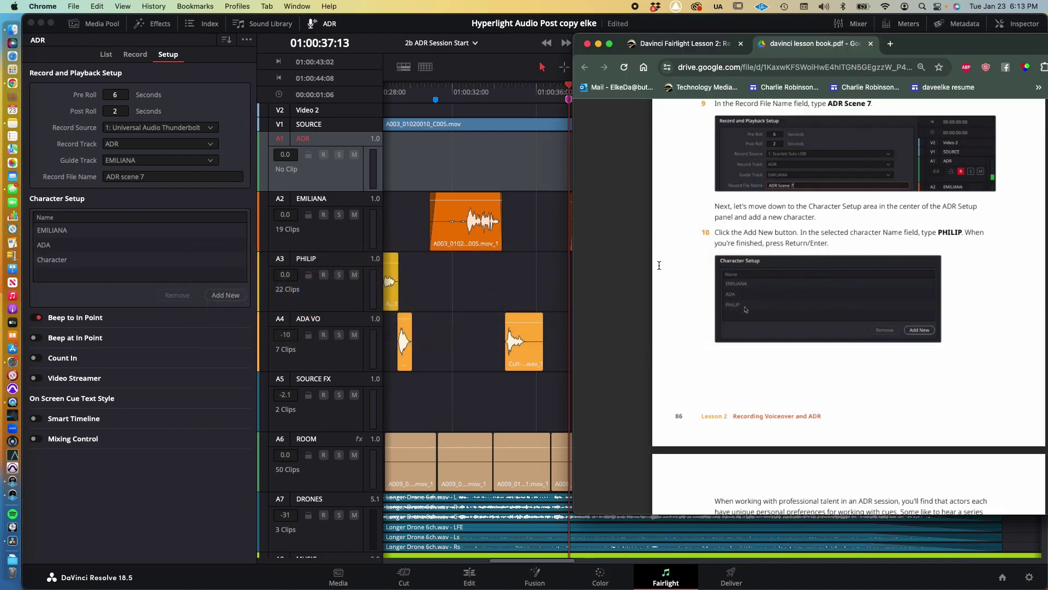
{"action": "left_click", "coordinate": [143, 262]}
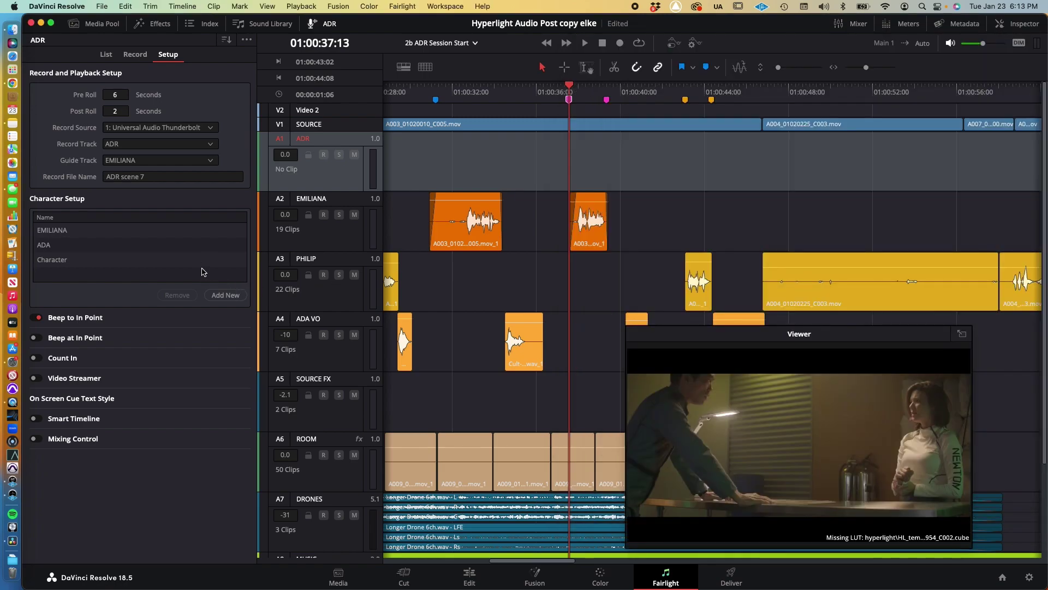
{"action": "left_click", "coordinate": [63, 260]}
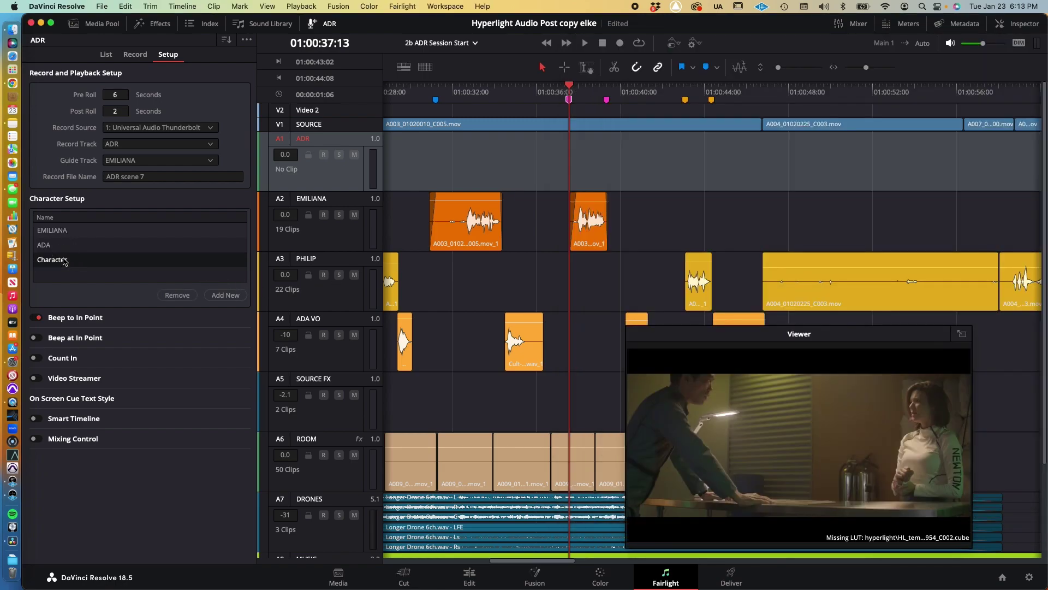
{"action": "double_click", "coordinate": [63, 260]}
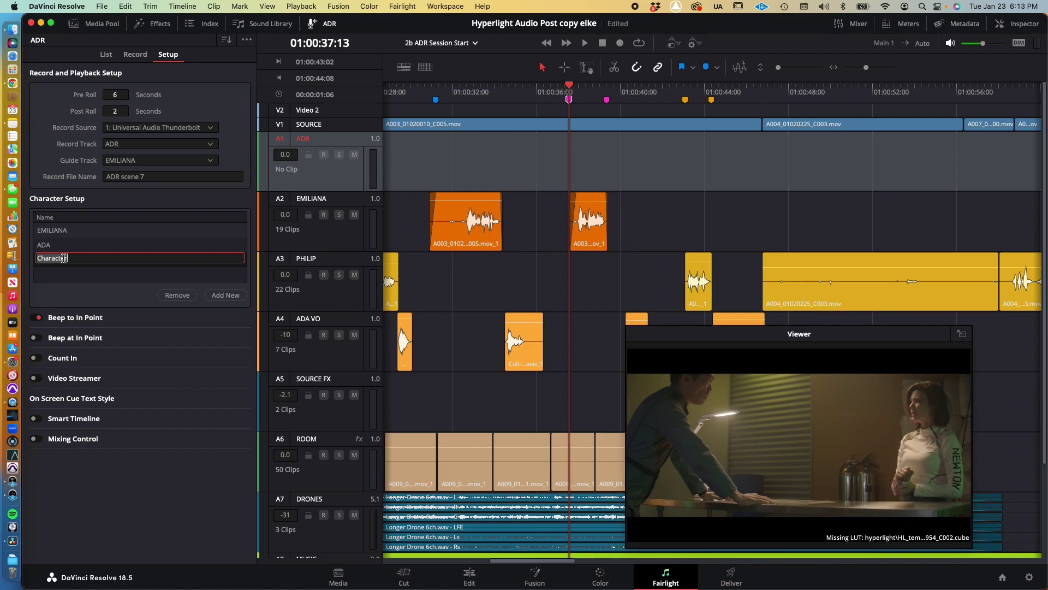
{"action": "type", "text": "Philip"}
{"action": "key", "text": "Return"}
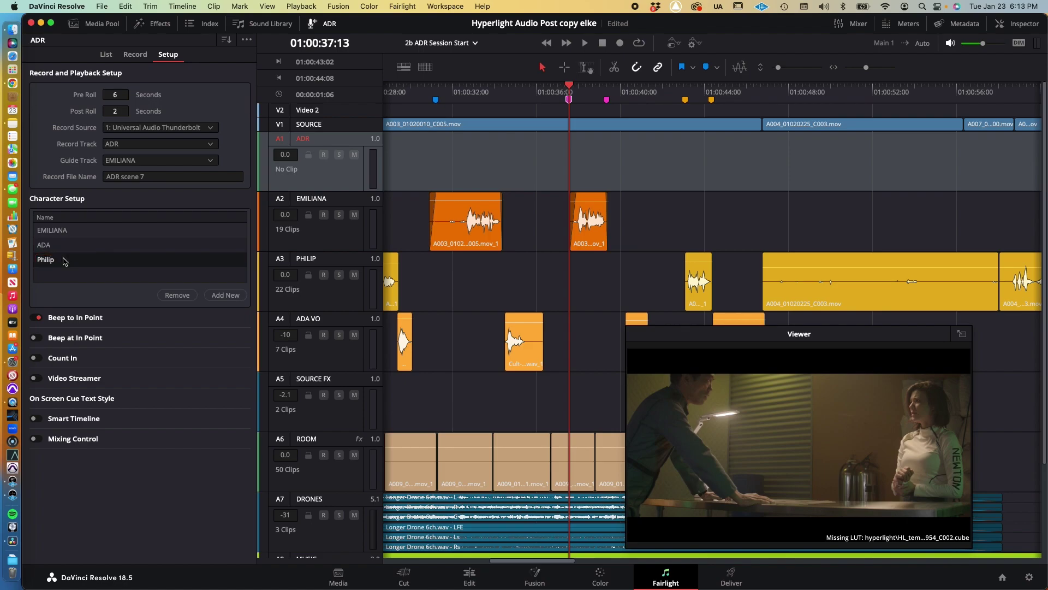
{"action": "key", "text": "super+Tab"}
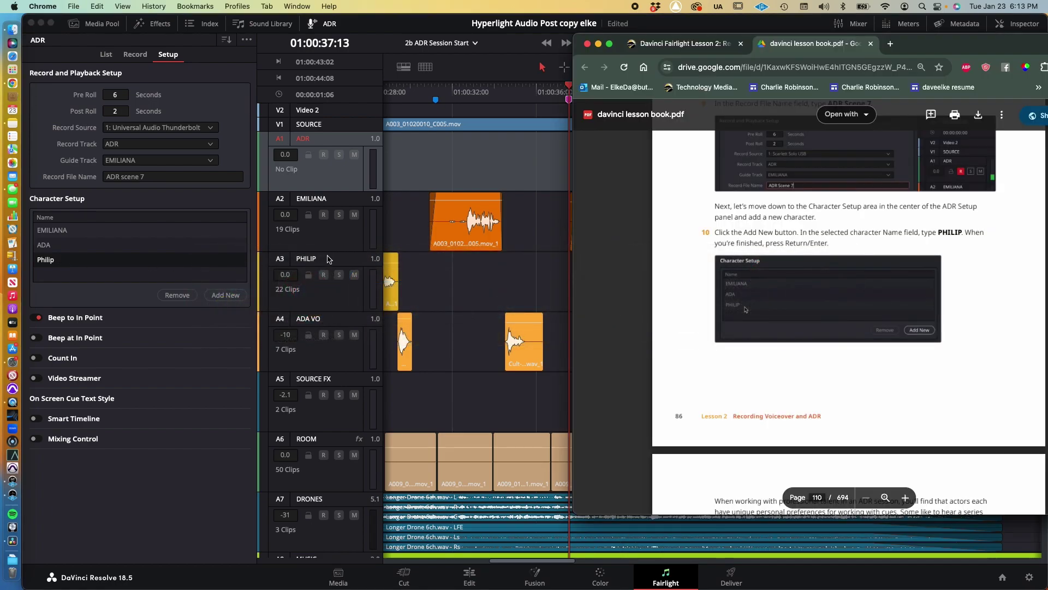
- Scroll the lesson PDF to page 111, steps 11–12 on beep and cue settings
{"action": "scroll", "coordinate": [756, 285], "scroll_direction": "down", "scroll_amount": 1}
{"action": "scroll", "coordinate": [757, 284], "scroll_direction": "down", "scroll_amount": 10}
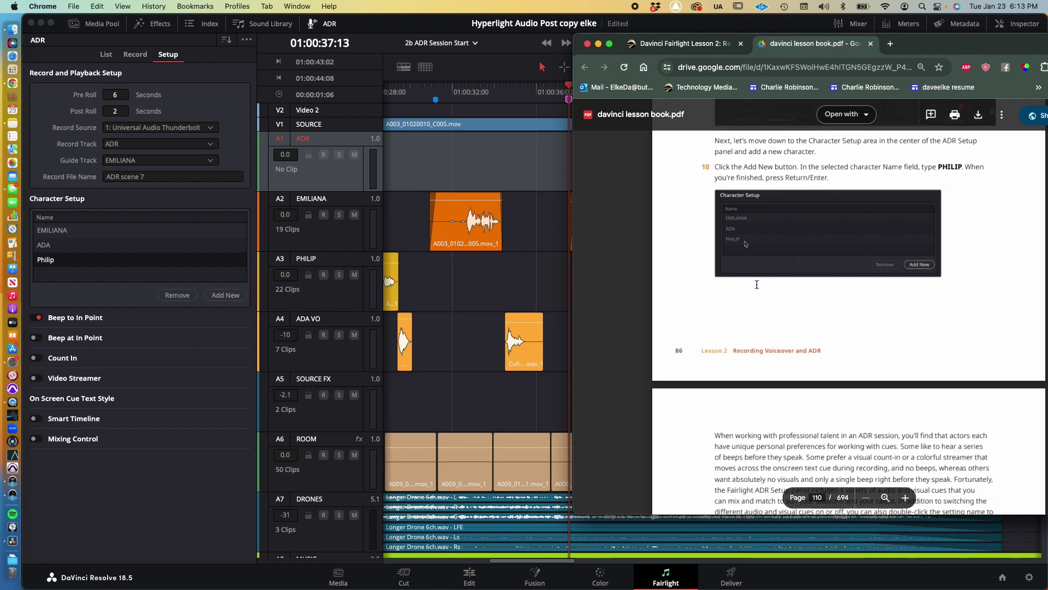
{"action": "scroll", "coordinate": [757, 284], "scroll_direction": "down", "scroll_amount": 1}
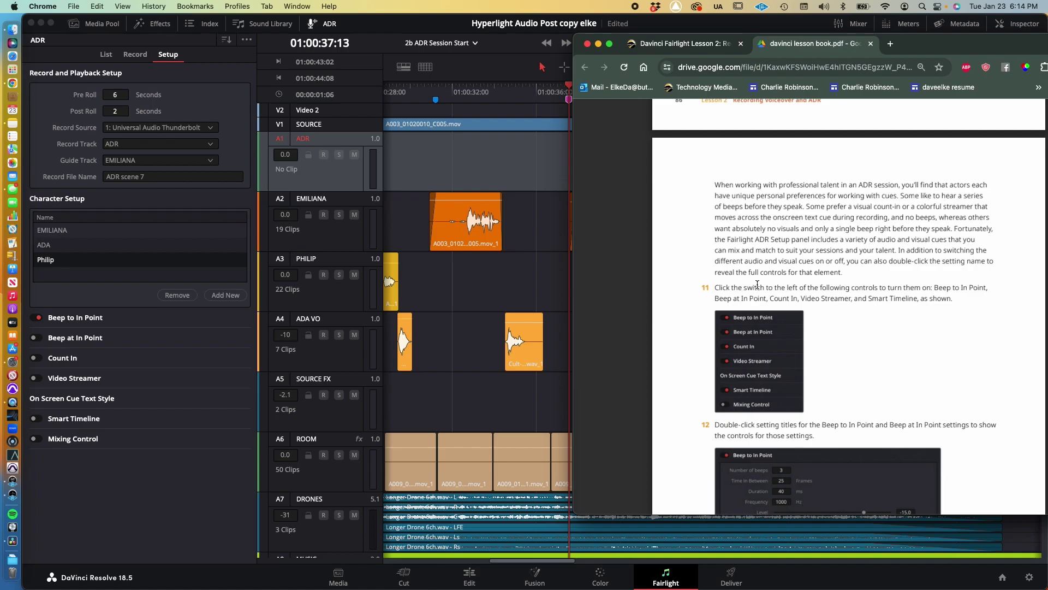
{"action": "scroll", "coordinate": [757, 284], "scroll_direction": "down", "scroll_amount": 2}
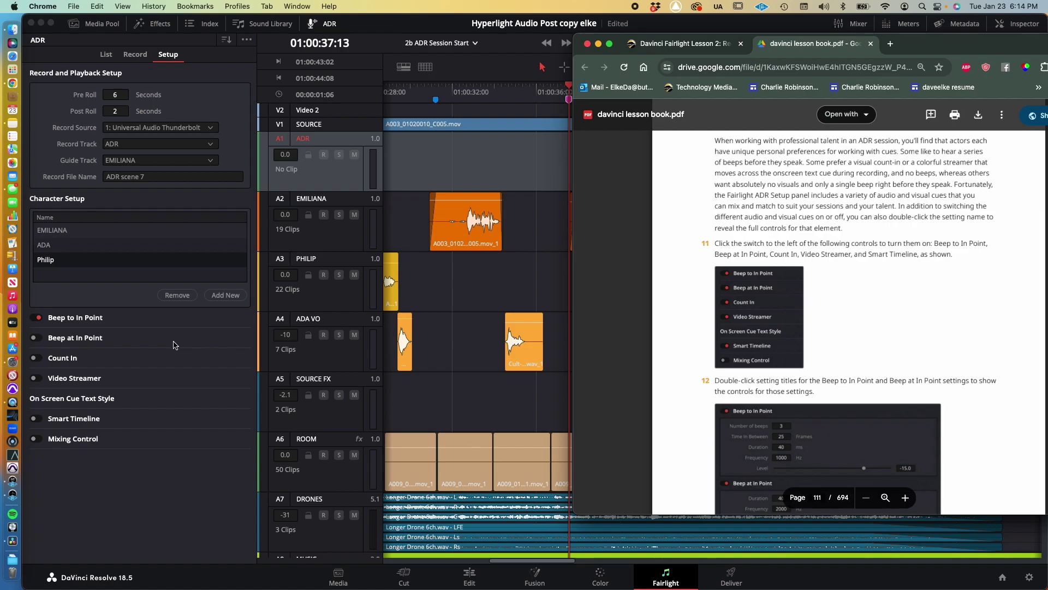
- Enable Beep at In Point, Count In, Video Streamer and Smart Timeline, keeping Beep to In Point on
{"action": "left_click", "coordinate": [37, 317]}
{"action": "left_click", "coordinate": [36, 318]}
{"action": "left_click", "coordinate": [37, 338]}
{"action": "left_click", "coordinate": [38, 339]}
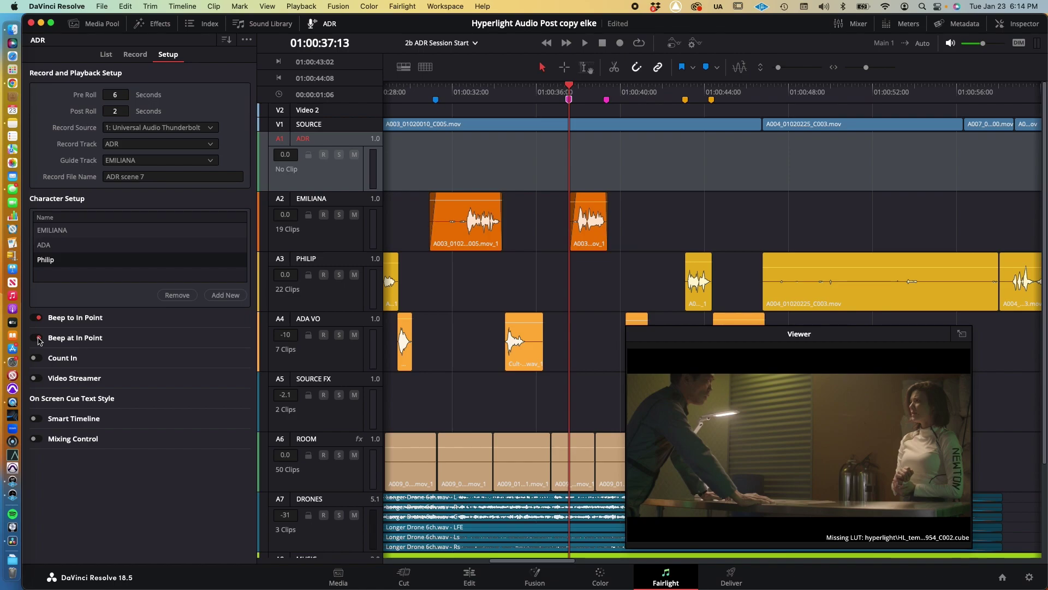
{"action": "key", "text": "super+Tab"}
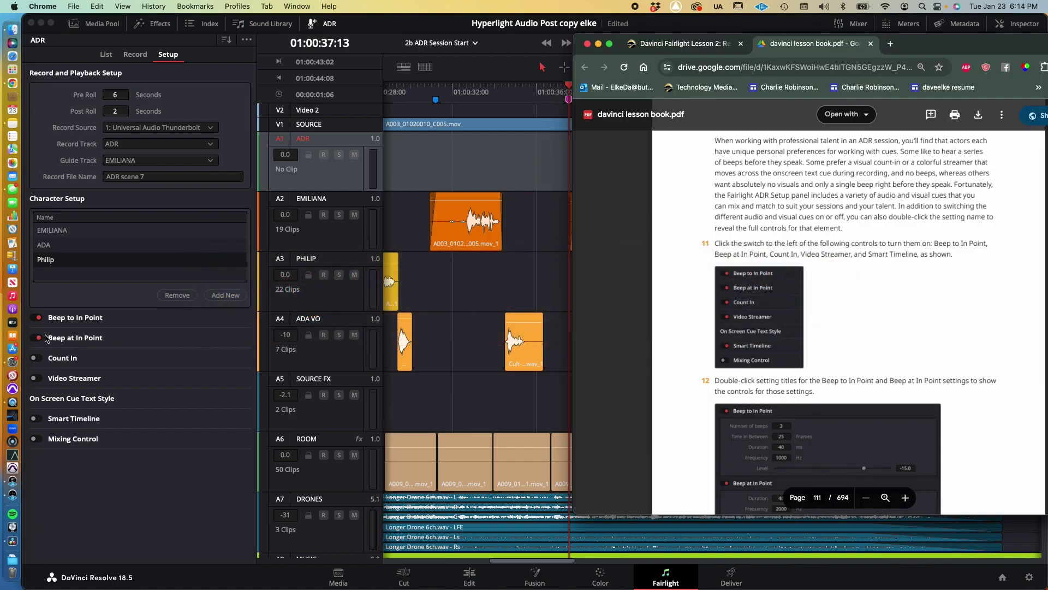
{"action": "left_click", "coordinate": [38, 359]}
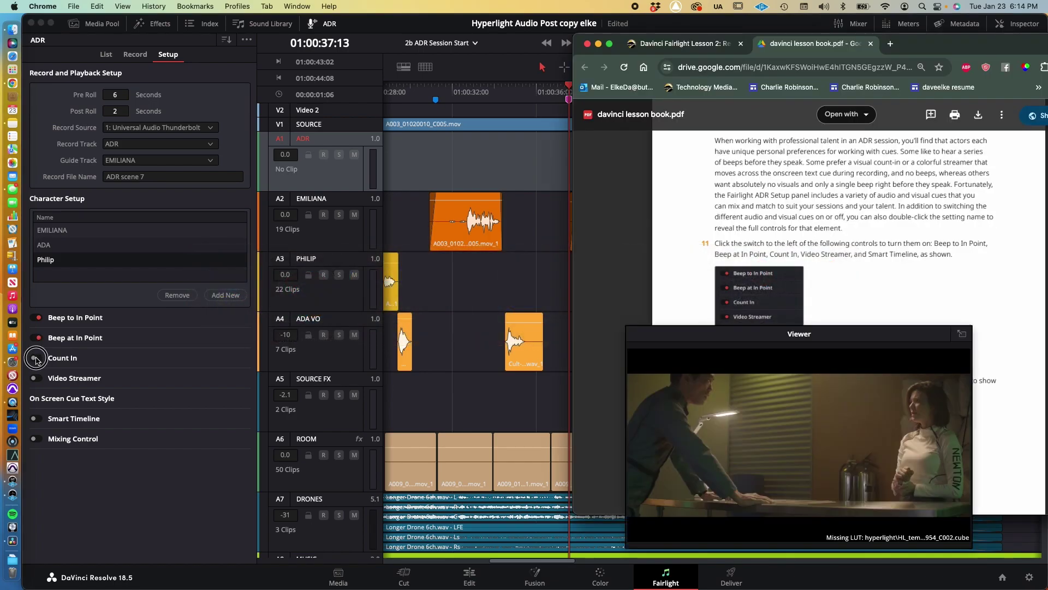
{"action": "key", "text": "super+Tab"}
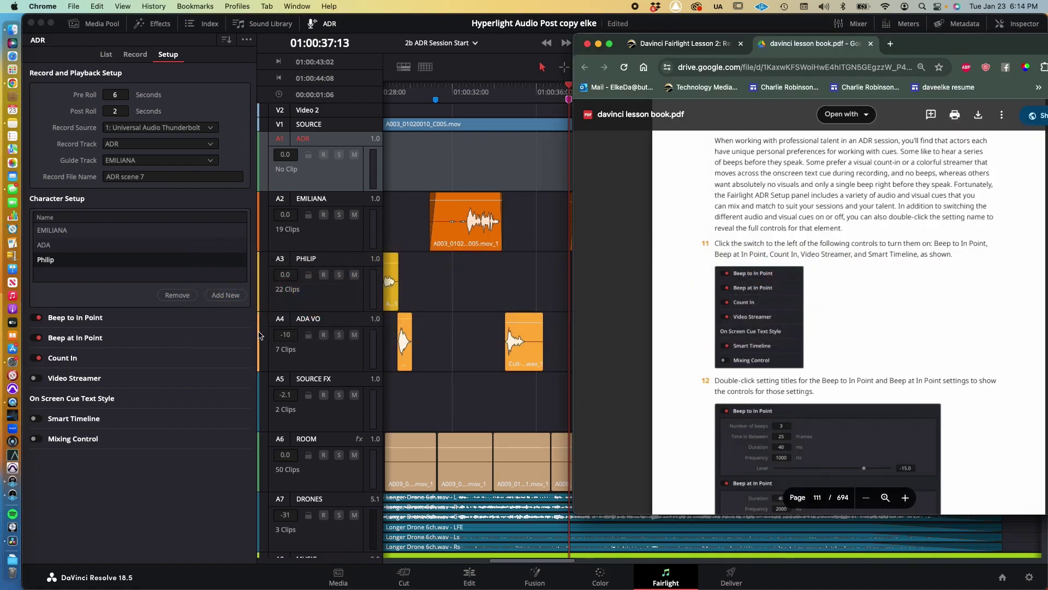
{"action": "left_click", "coordinate": [39, 378]}
{"action": "left_click", "coordinate": [37, 418]}
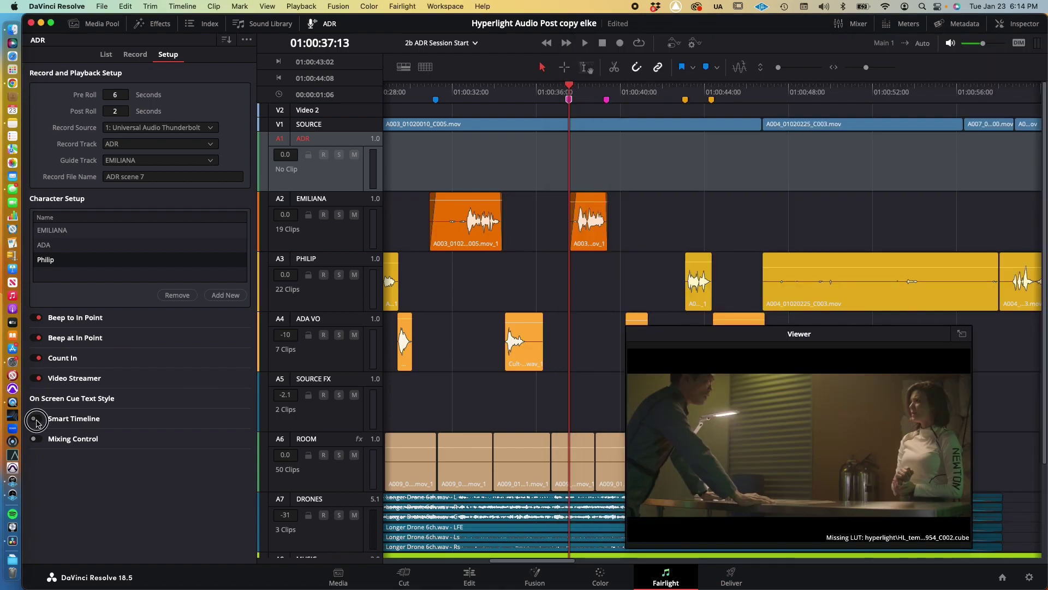
{"action": "key", "text": "super+Tab"}
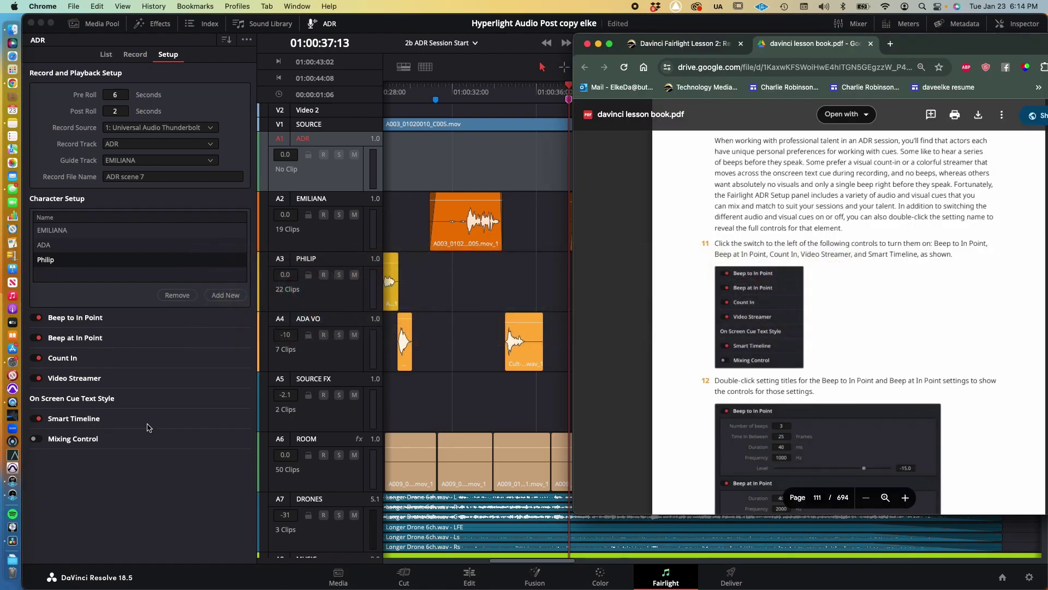
{"action": "scroll", "coordinate": [855, 371], "scroll_direction": "down", "scroll_amount": 3}
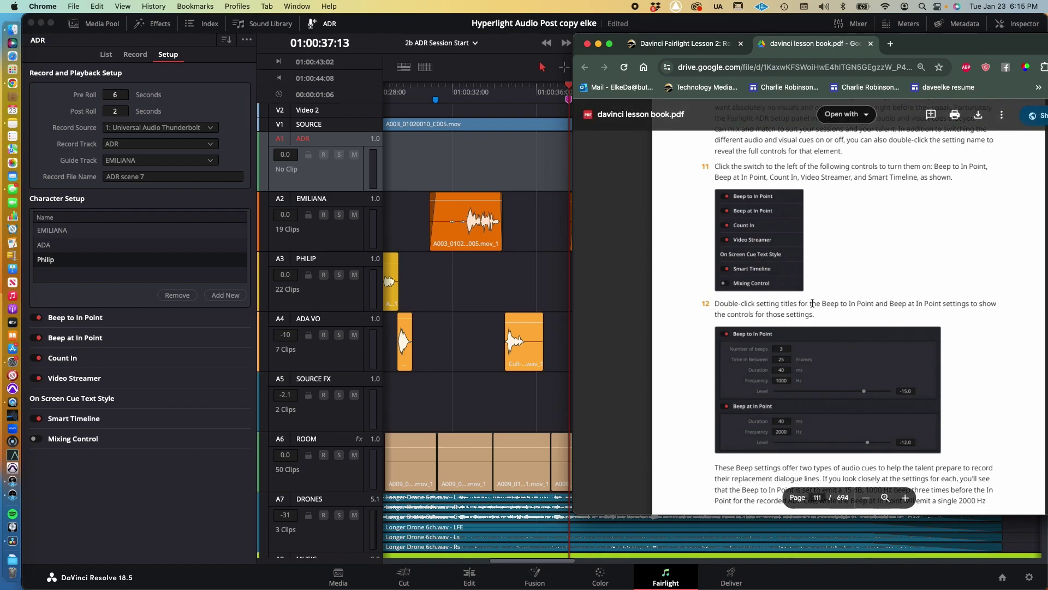
- Expand the Beep to In Point and Beep at In Point sections, checking them against the lesson PDF
{"action": "double_click", "coordinate": [112, 319]}
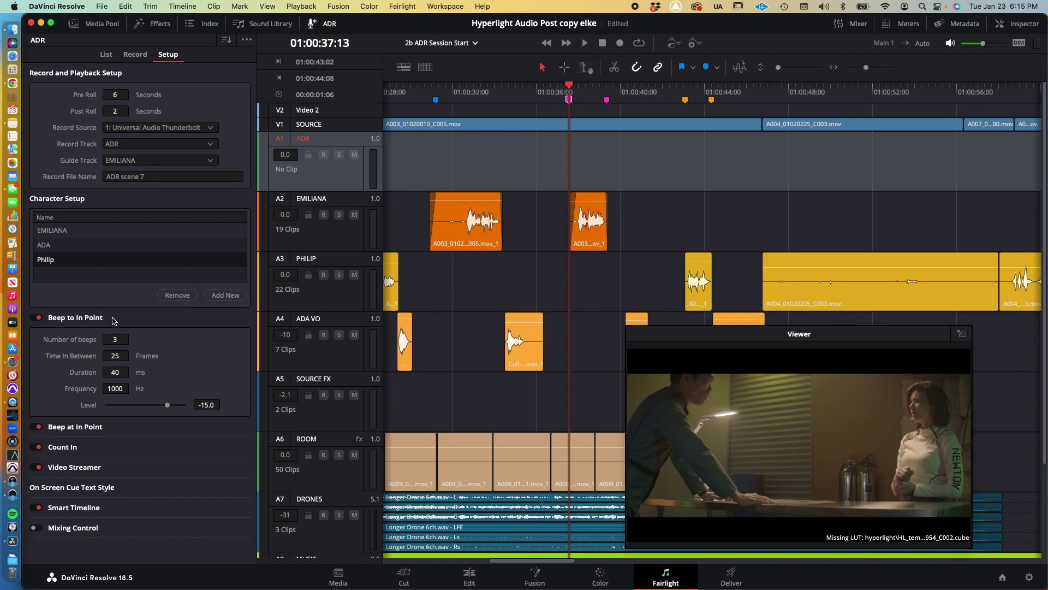
{"action": "key", "text": "super+Tab"}
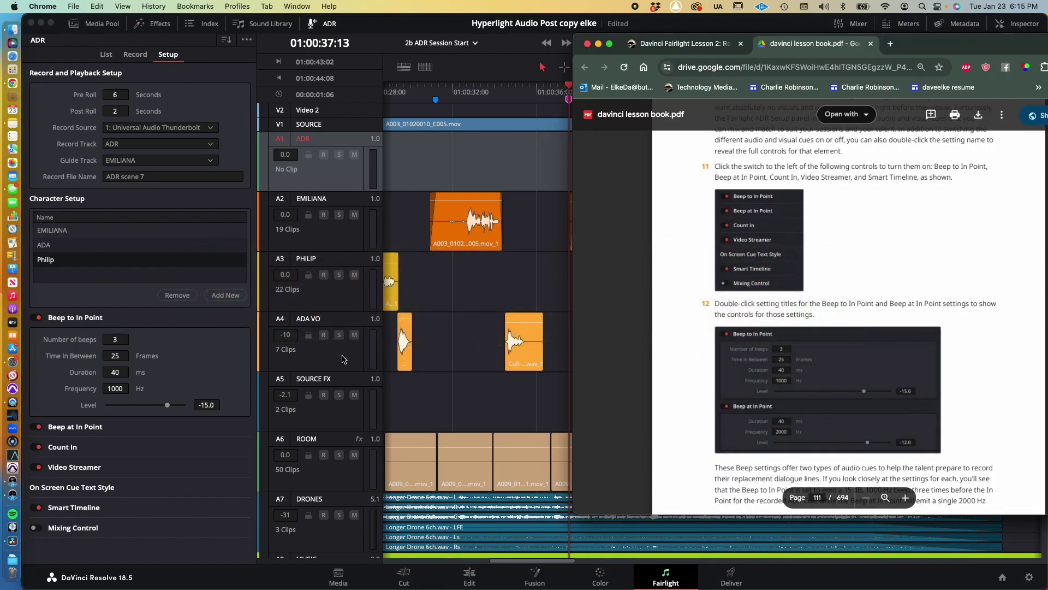
{"action": "double_click", "coordinate": [162, 430]}
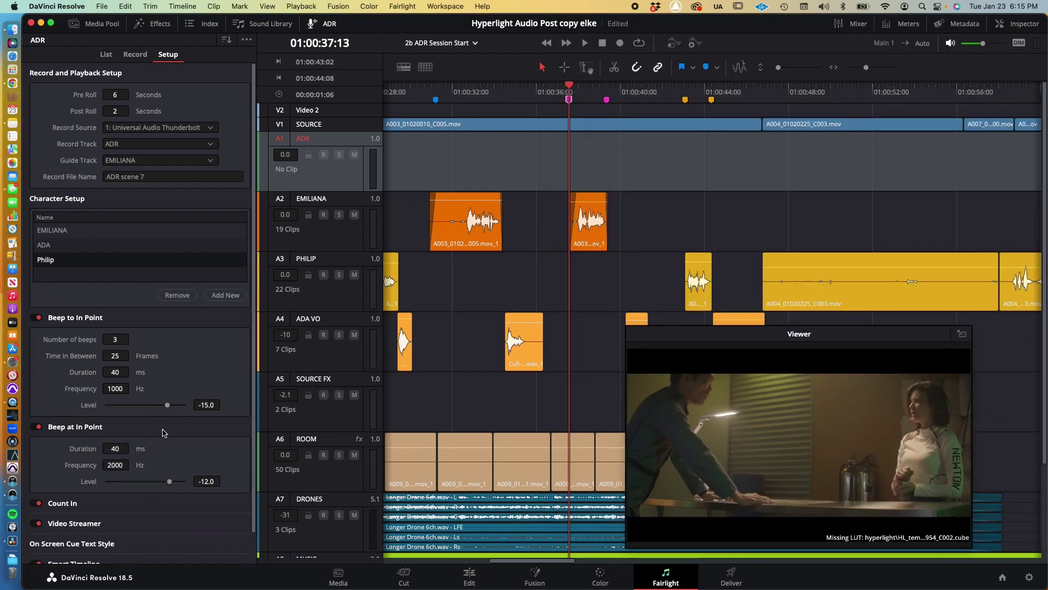
{"action": "key", "text": "super+Tab"}
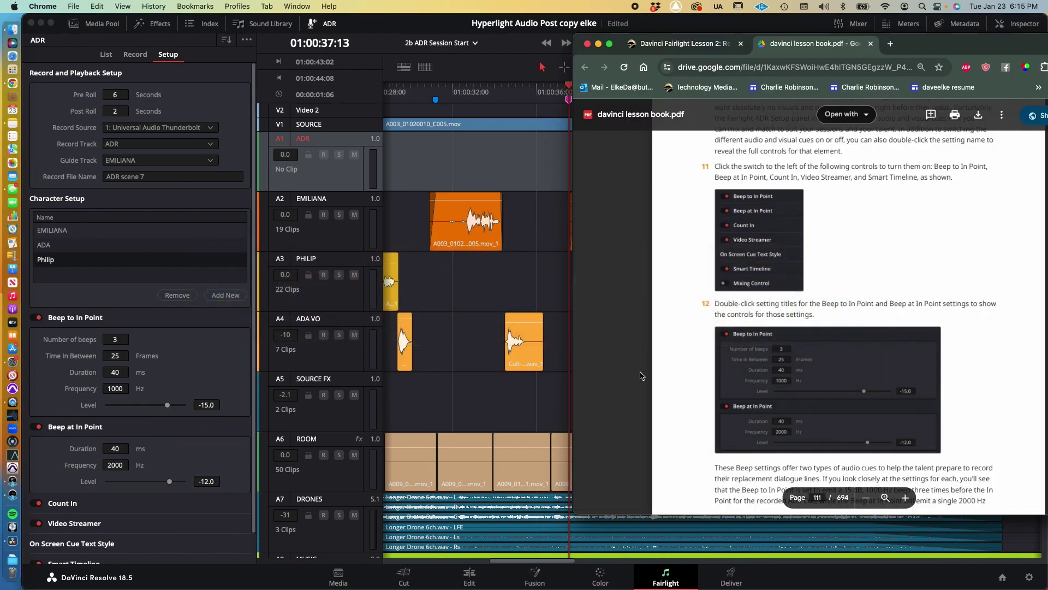
{"action": "scroll", "coordinate": [752, 360], "scroll_direction": "down", "scroll_amount": 1}
{"action": "scroll", "coordinate": [751, 360], "scroll_direction": "down", "scroll_amount": 4}
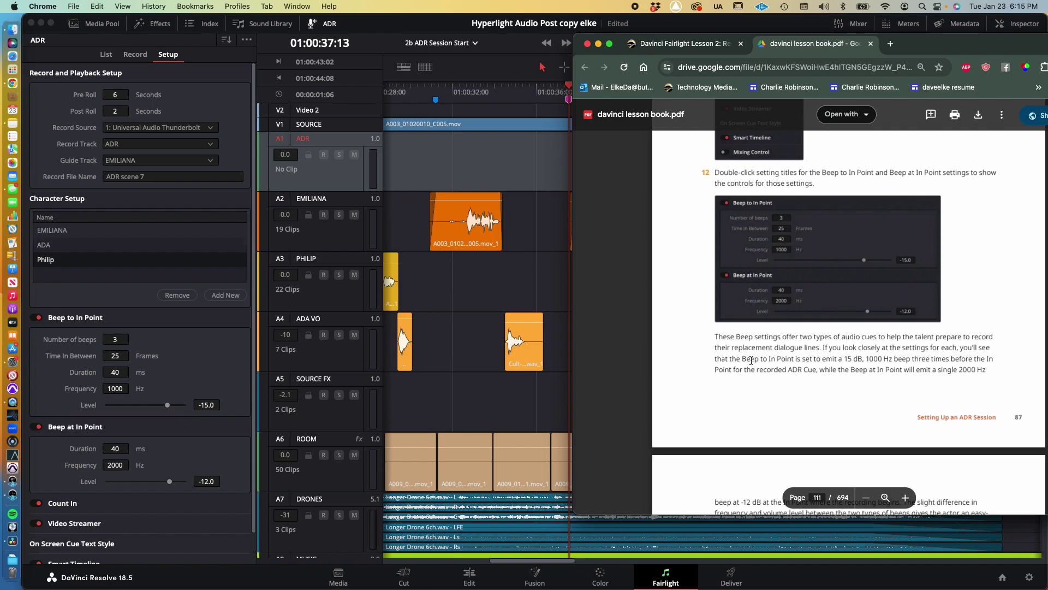
{"action": "scroll", "coordinate": [751, 360], "scroll_direction": "down", "scroll_amount": 1}
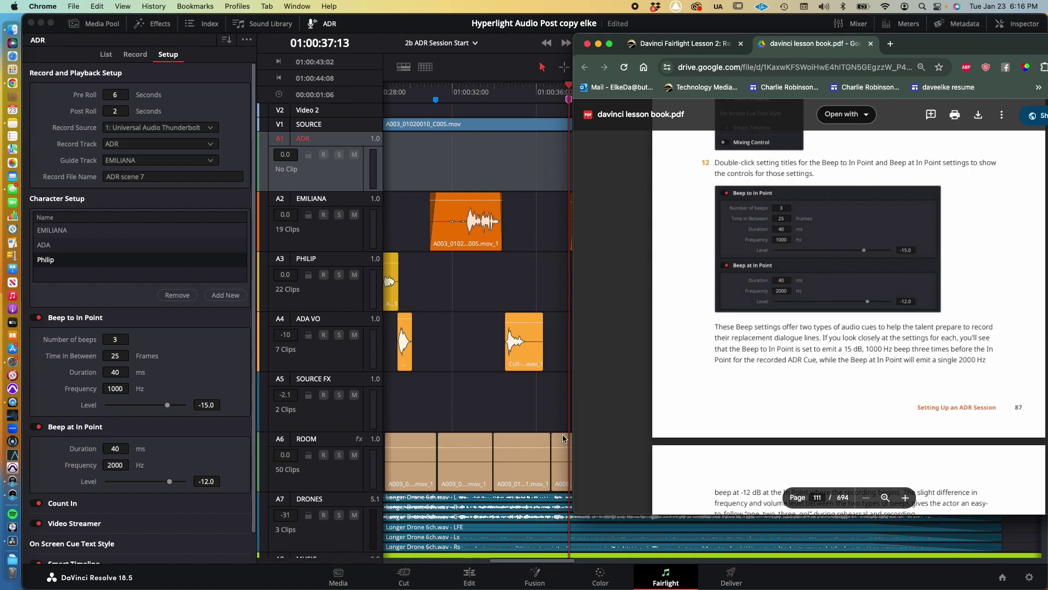
- Scroll the lesson PDF to page 112, showing steps 13 and 14 on Count In
{"action": "scroll", "coordinate": [963, 363], "scroll_direction": "down", "scroll_amount": 3}
{"action": "scroll", "coordinate": [963, 362], "scroll_direction": "down", "scroll_amount": 6}
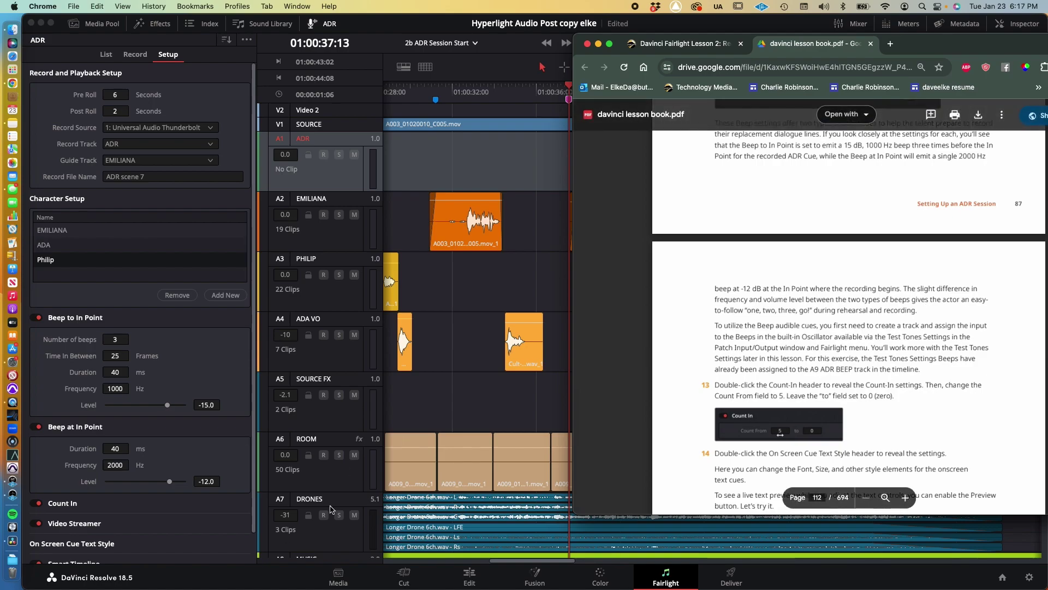
- Expand the Count In settings in ADR Setup and compare with the lesson
{"action": "scroll", "coordinate": [348, 487], "scroll_direction": "down", "scroll_amount": 3}
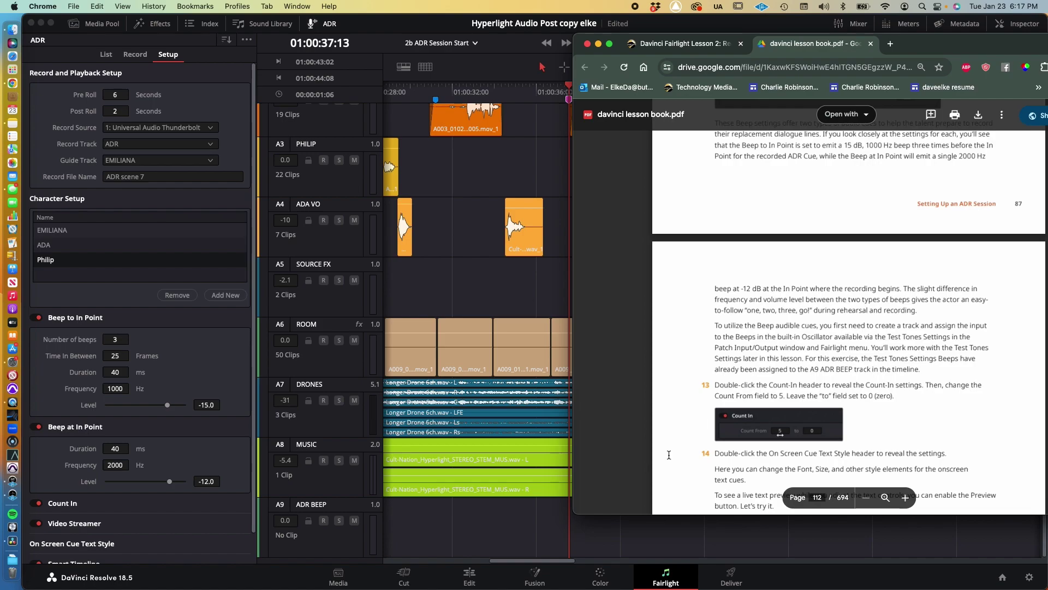
{"action": "scroll", "coordinate": [183, 393], "scroll_direction": "down", "scroll_amount": 2}
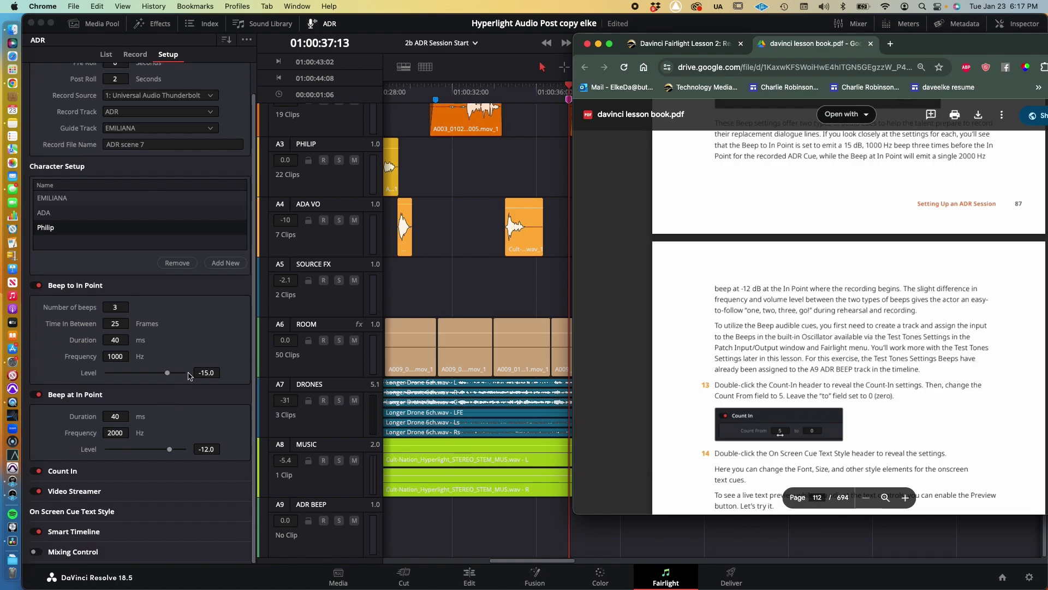
{"action": "double_click", "coordinate": [165, 473]}
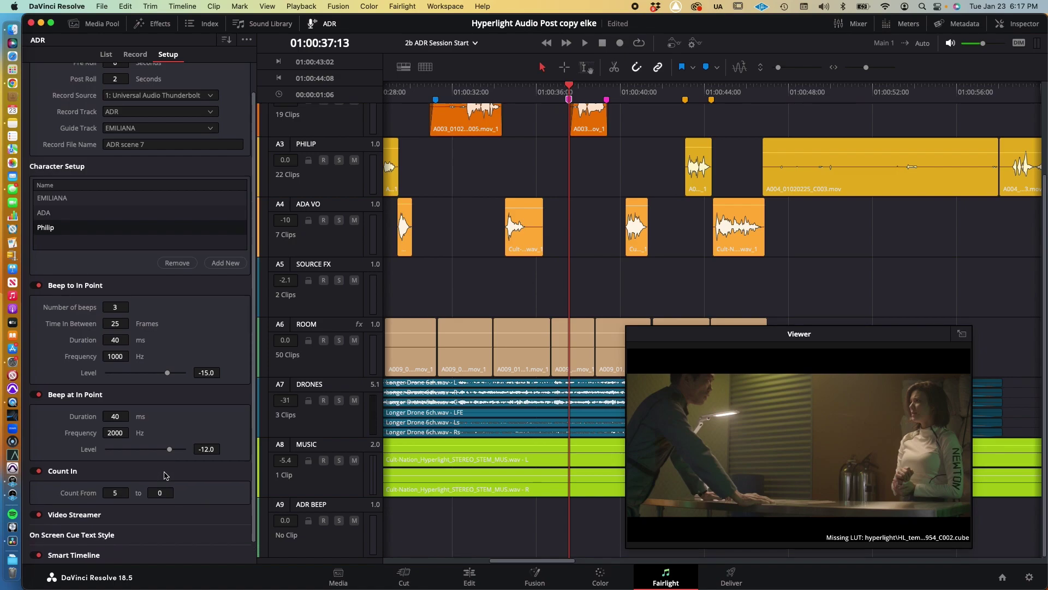
{"action": "scroll", "coordinate": [166, 475], "scroll_direction": "down", "scroll_amount": 1}
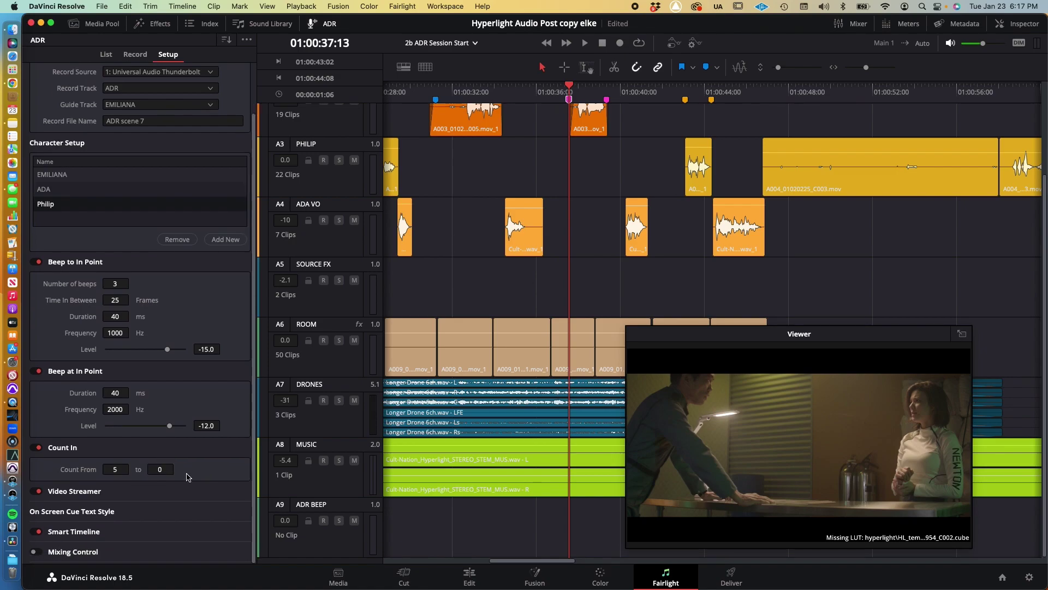
{"action": "key", "text": "super+Tab"}
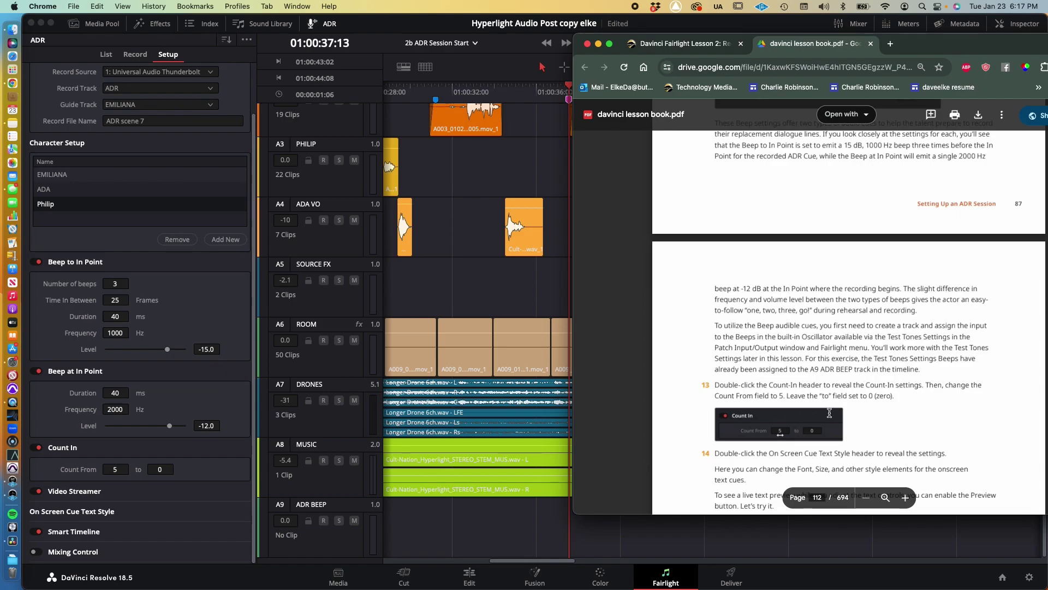
{"action": "scroll", "coordinate": [827, 413], "scroll_direction": "down", "scroll_amount": 1}
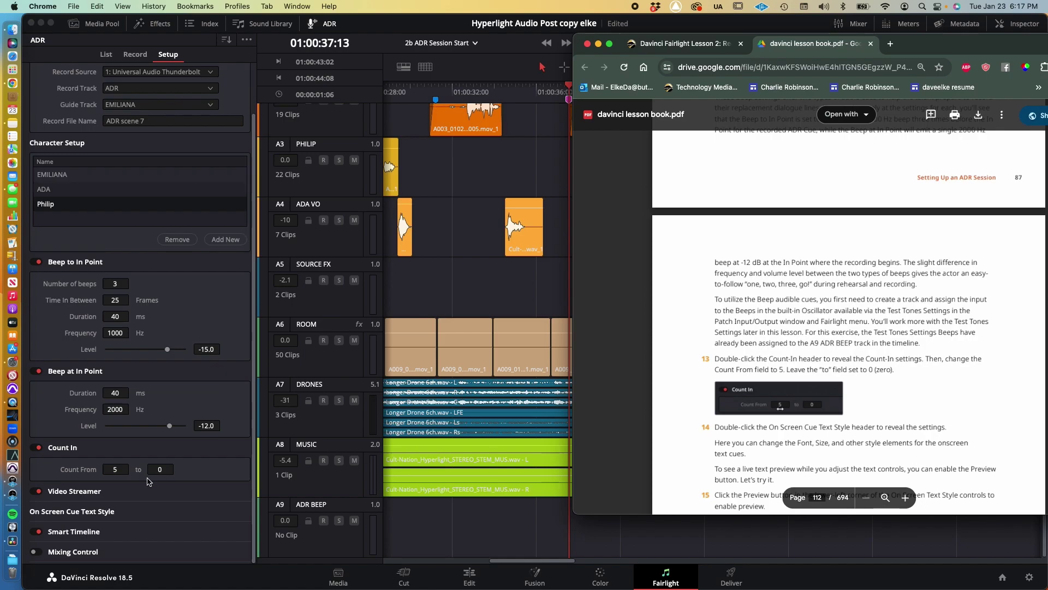
- Keep Count In counting from 5 to 0, then scroll the lesson to steps 15–17
{"action": "left_click", "coordinate": [120, 472]}
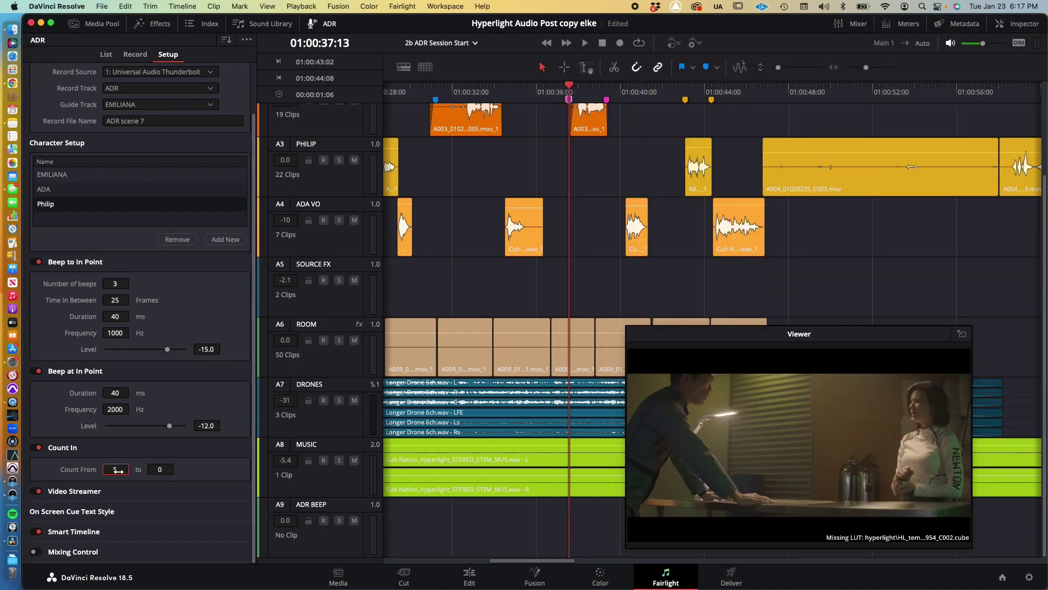
{"action": "left_click", "coordinate": [132, 474]}
{"action": "key", "text": "super+Tab"}
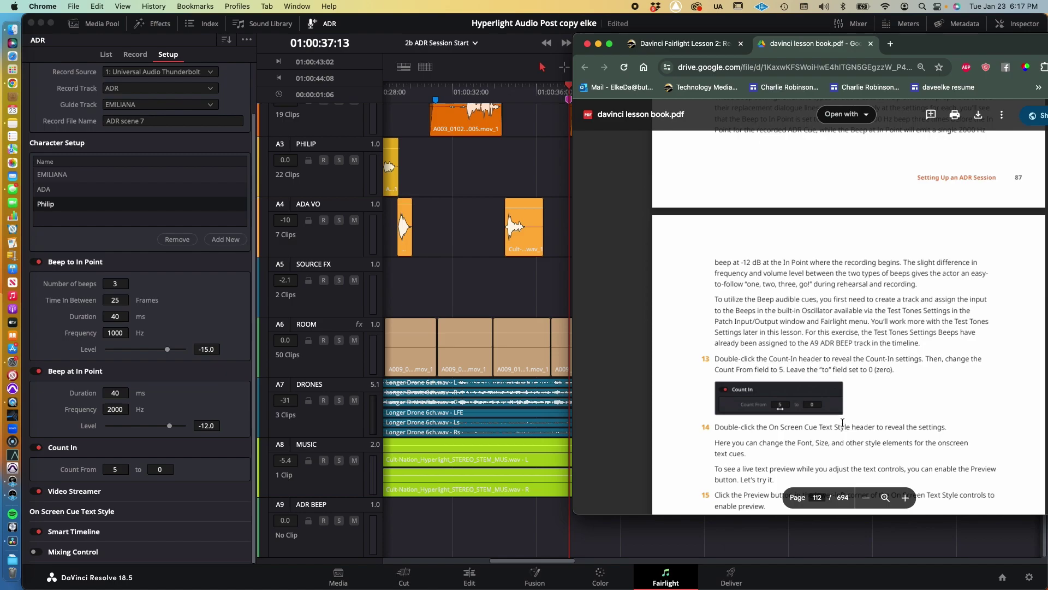
{"action": "scroll", "coordinate": [842, 422], "scroll_direction": "down", "scroll_amount": 5}
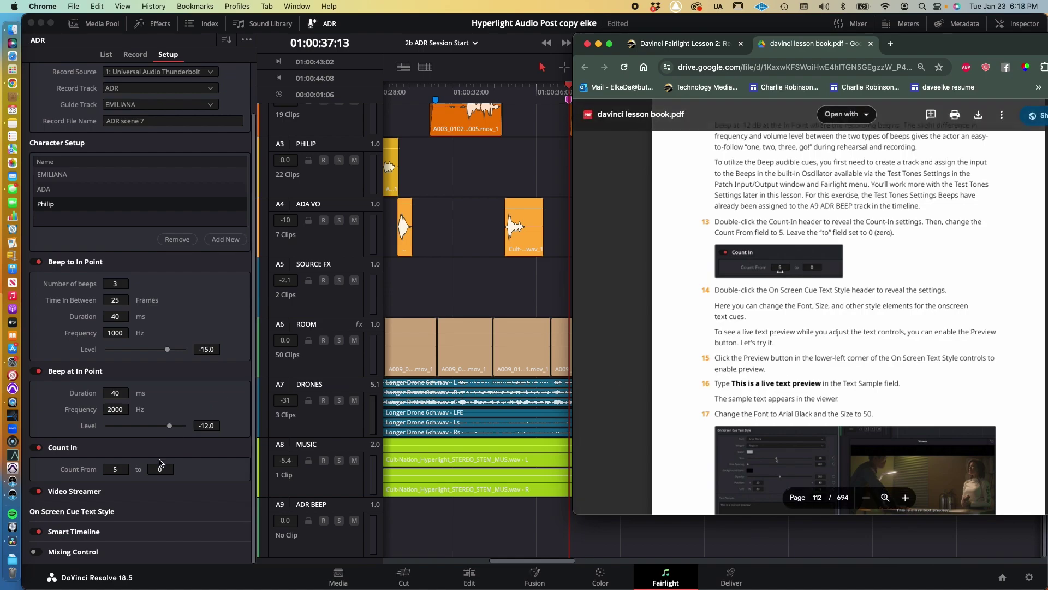
- Expand On Screen Cue Text Style, showing Arial Black at size 50
{"action": "double_click", "coordinate": [150, 512]}
{"action": "scroll", "coordinate": [156, 502], "scroll_direction": "down", "scroll_amount": 3}
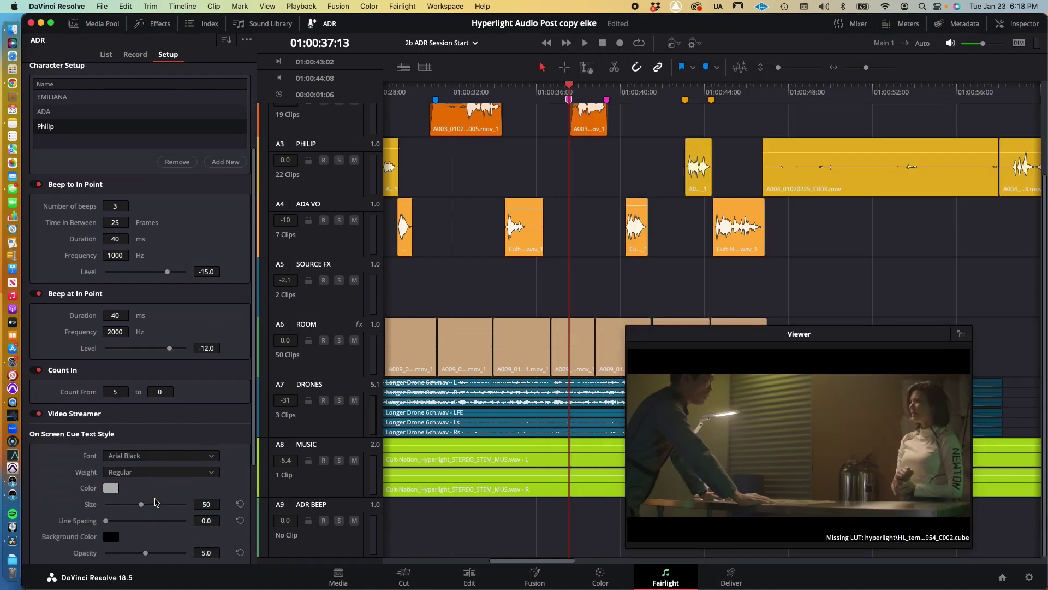
{"action": "scroll", "coordinate": [156, 502], "scroll_direction": "down", "scroll_amount": 4}
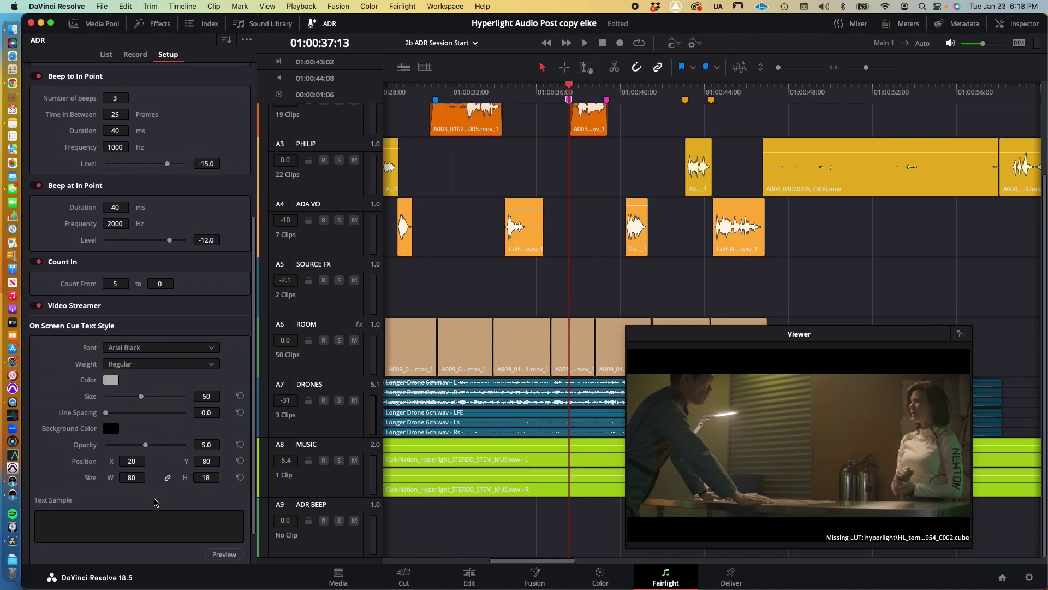
{"action": "key", "text": "super+Tab"}
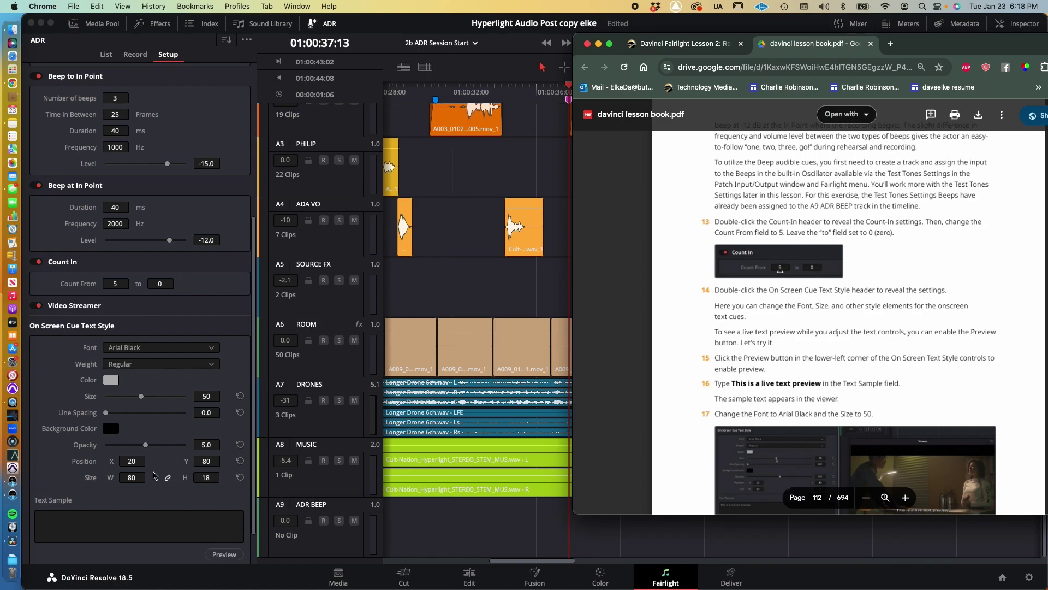
- Turn on the live cue text Preview and read ahead in the lesson PDF
{"action": "scroll", "coordinate": [154, 475], "scroll_direction": "down", "scroll_amount": 2}
{"action": "left_click", "coordinate": [216, 516]}
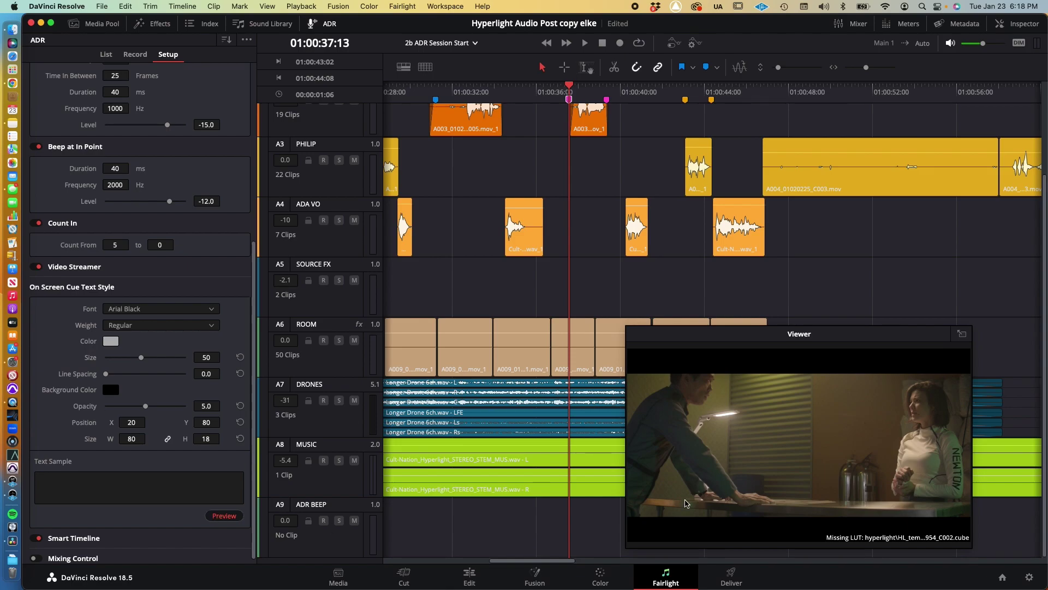
{"action": "key", "text": "super+Tab"}
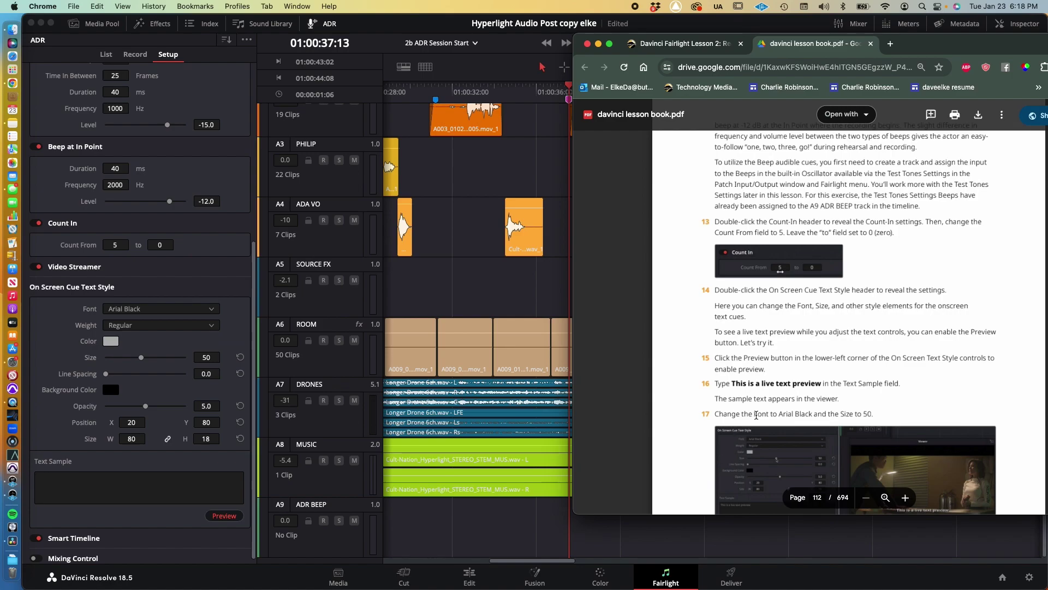
{"action": "scroll", "coordinate": [756, 415], "scroll_direction": "down", "scroll_amount": 2}
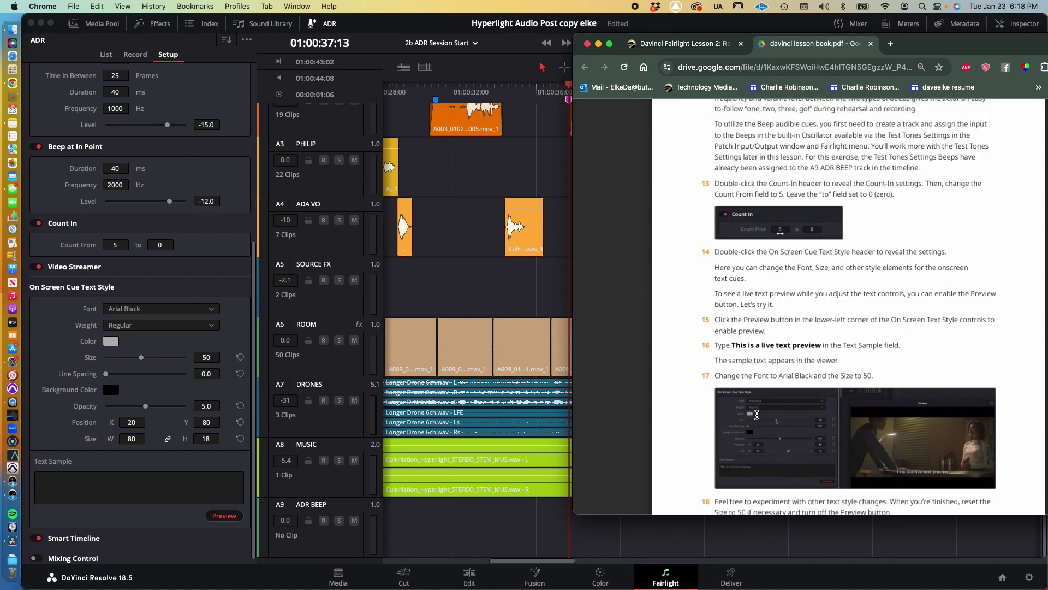
{"action": "scroll", "coordinate": [756, 415], "scroll_direction": "down", "scroll_amount": 1}
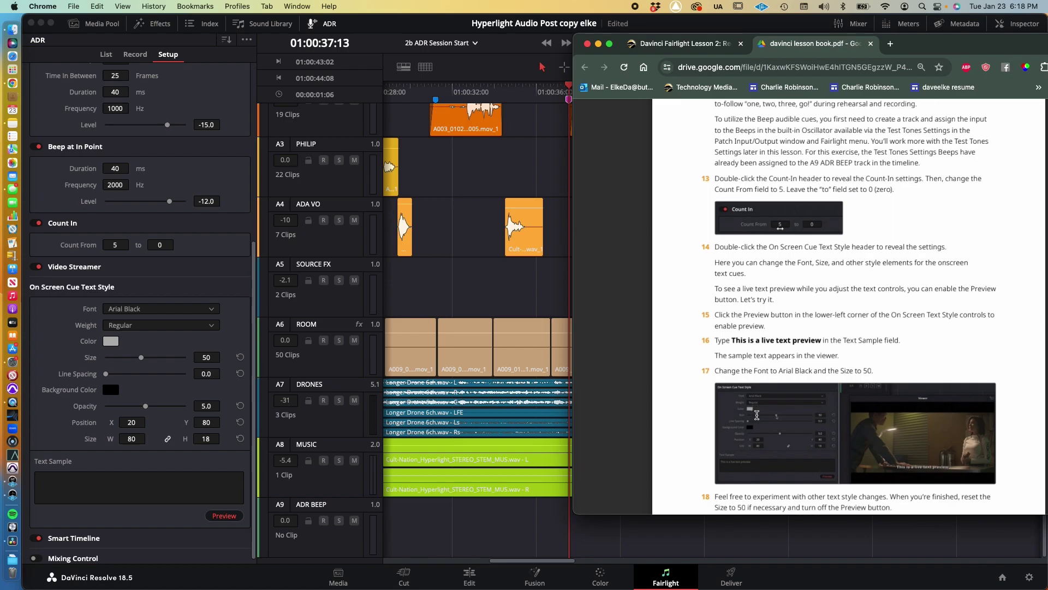
{"action": "scroll", "coordinate": [756, 415], "scroll_direction": "down", "scroll_amount": 1}
- Play the scene from about 01:00:37:14 in the Viewer to check the preview
{"action": "key", "text": "super+Tab"}
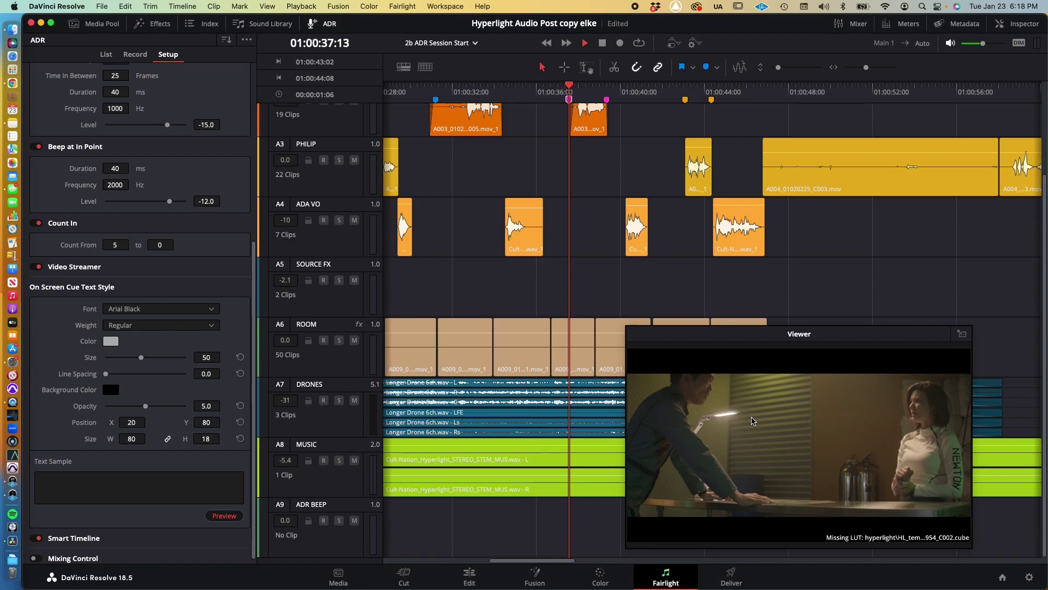
{"action": "key", "text": "space"}
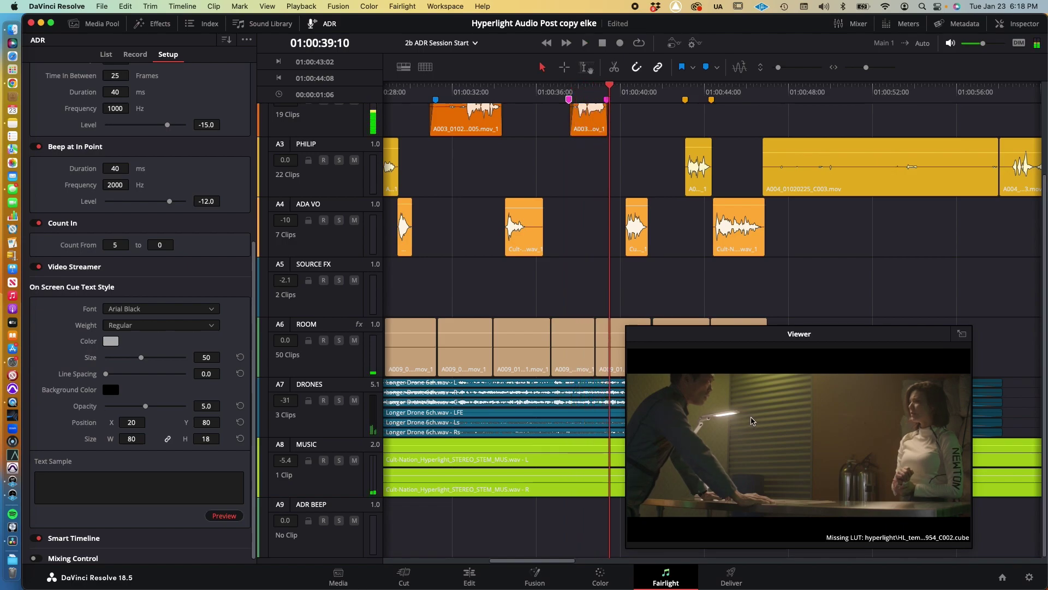
{"action": "left_click", "coordinate": [743, 340]}
{"action": "left_click_drag", "start_coordinate": [610, 87], "coordinate": [566, 86]}
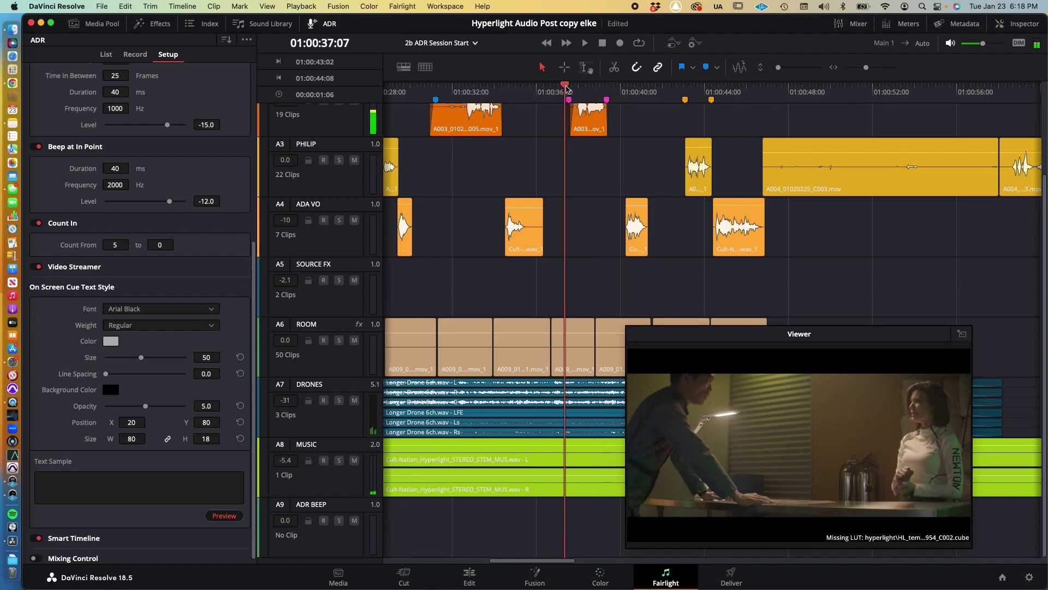
{"action": "key", "text": "space"}
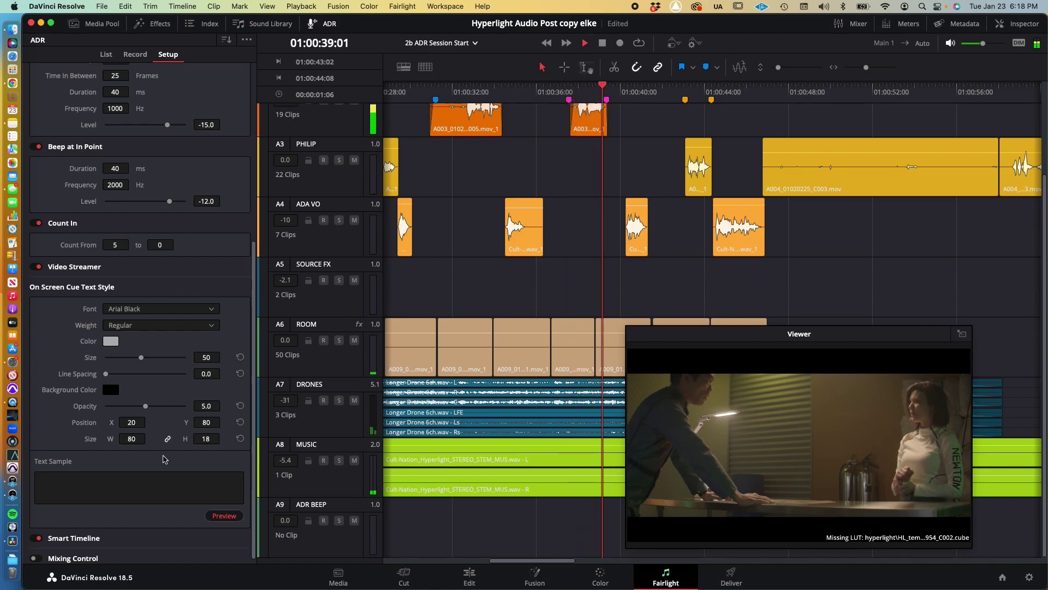
{"action": "key", "text": "space"}
- Enter 'Identify the person on the medlab' as sample cue text and refresh the Preview
{"action": "left_click", "coordinate": [116, 486]}
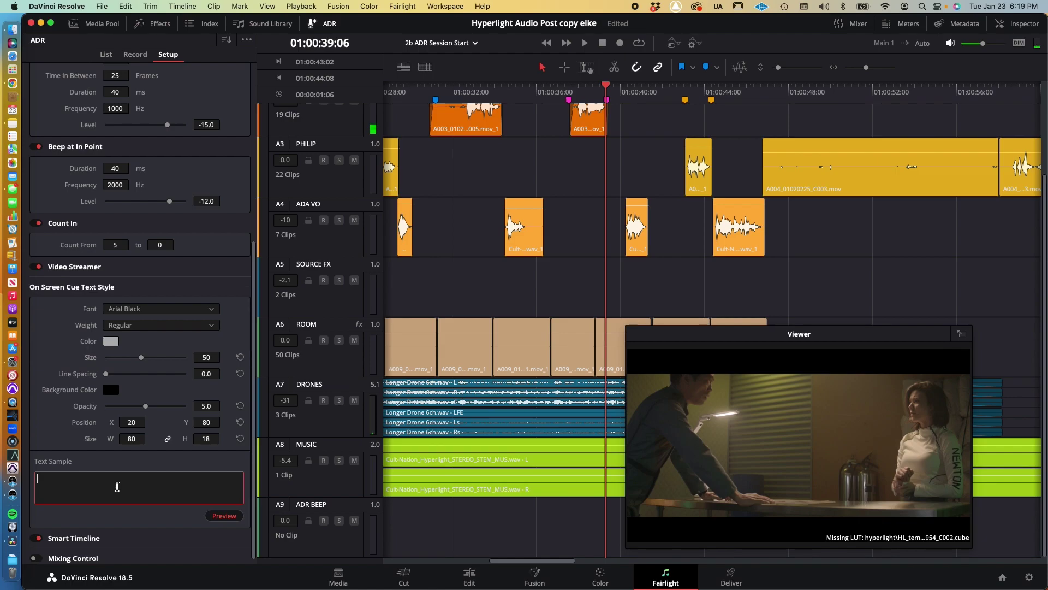
{"action": "type", "text": "Identify the person o"}
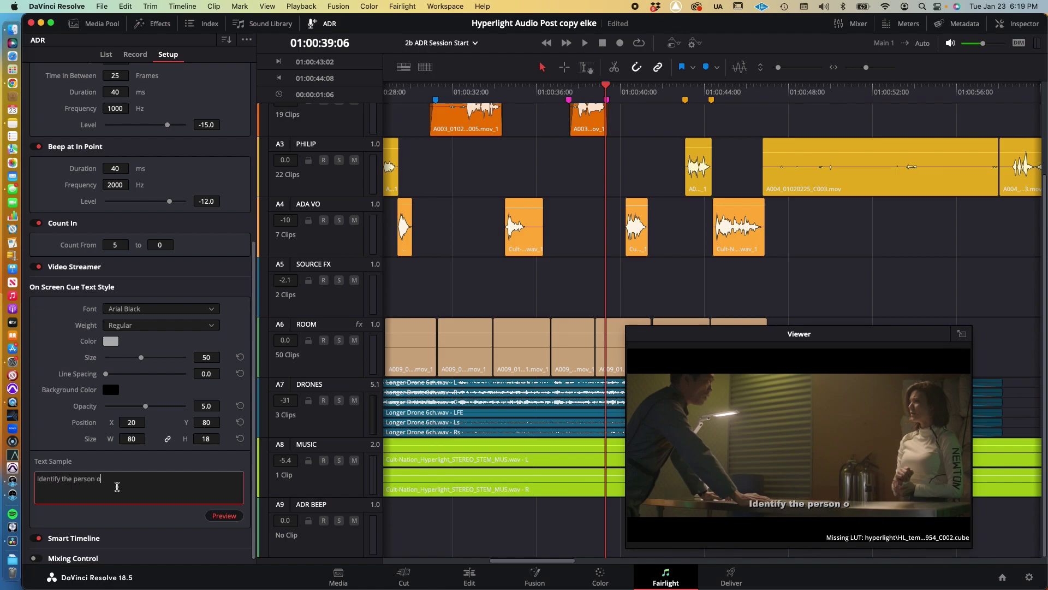
{"action": "type", "text": "n the medlab"}
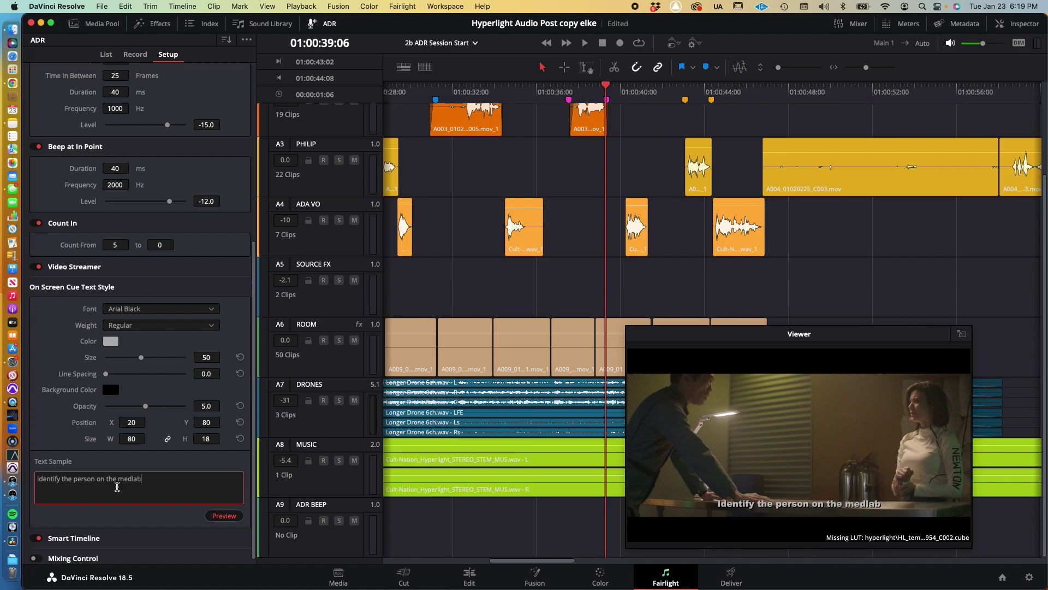
{"action": "left_click", "coordinate": [189, 520]}
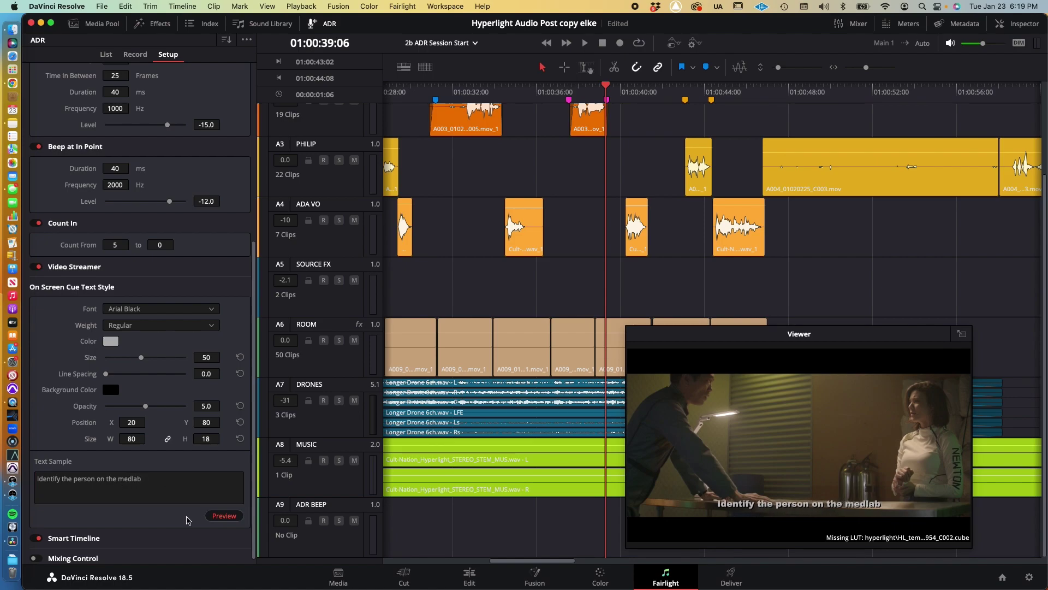
{"action": "left_click", "coordinate": [230, 516]}
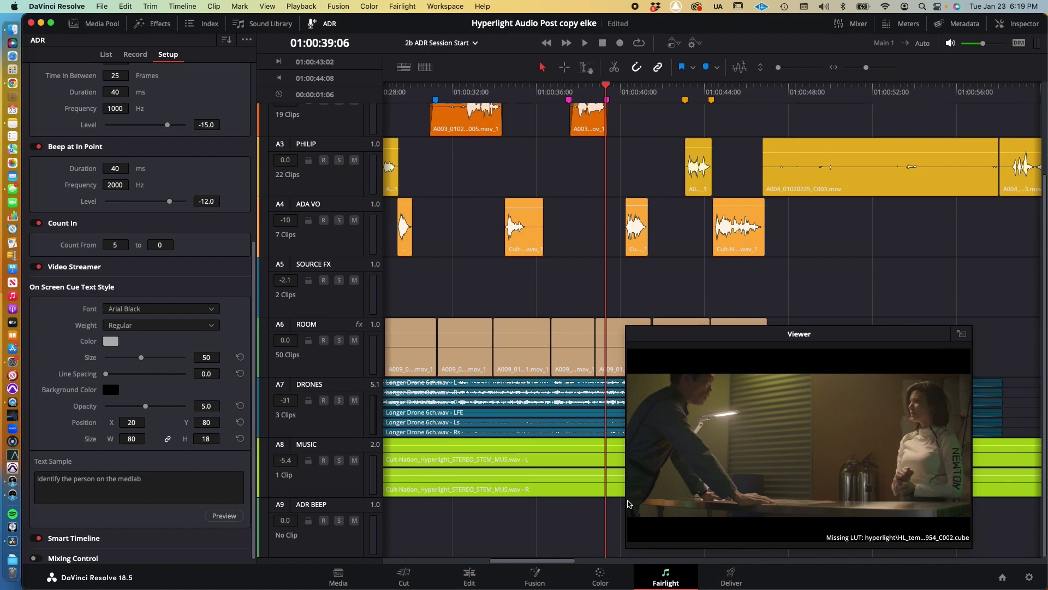
{"action": "left_click", "coordinate": [223, 516]}
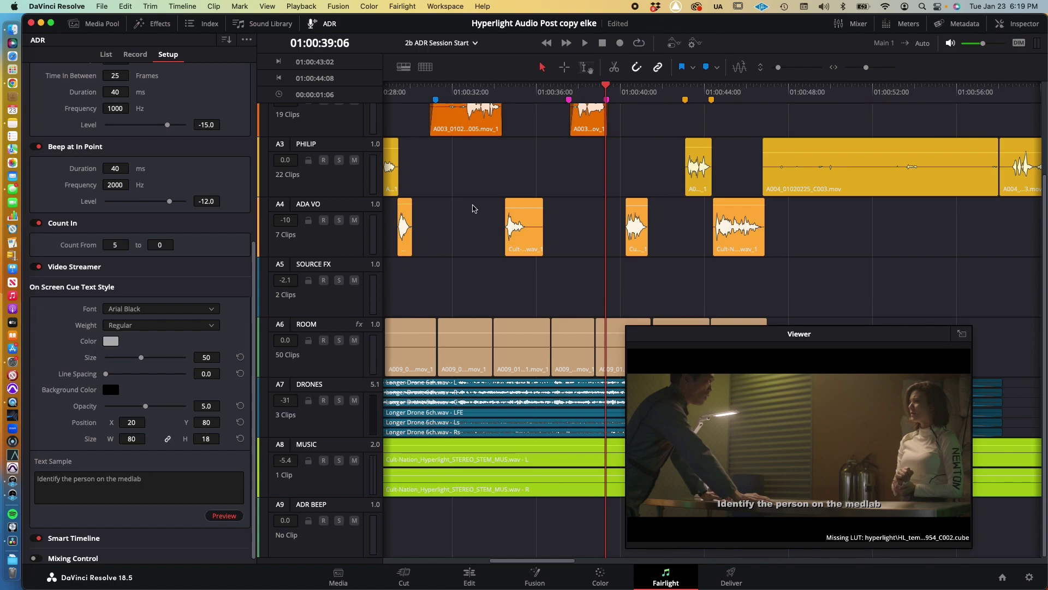
- Play back from the marker to see the cue text over the picture
{"action": "key", "text": "shift+Up"}
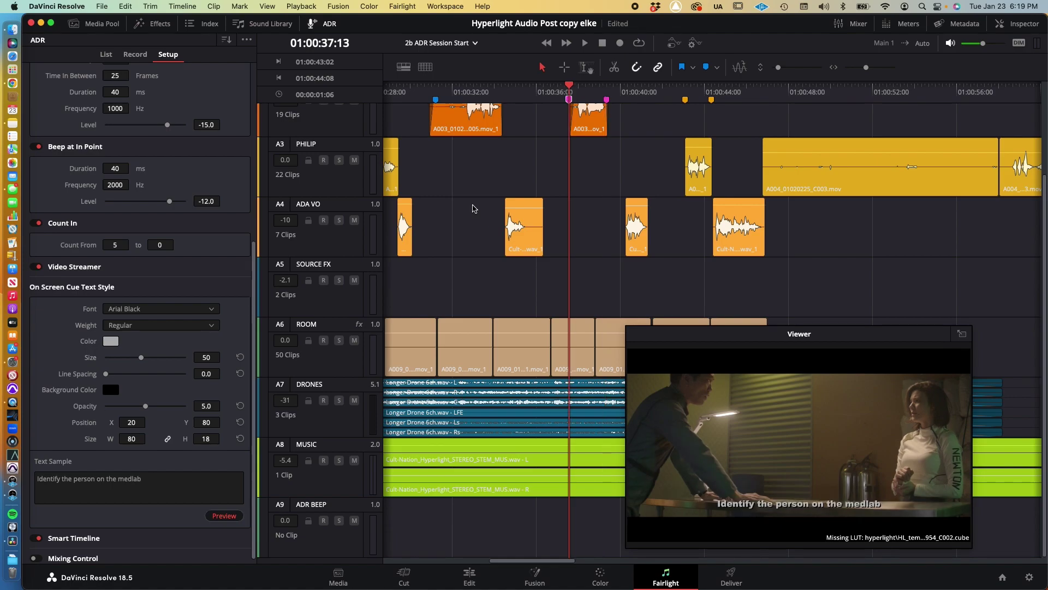
{"action": "key", "text": "space"}
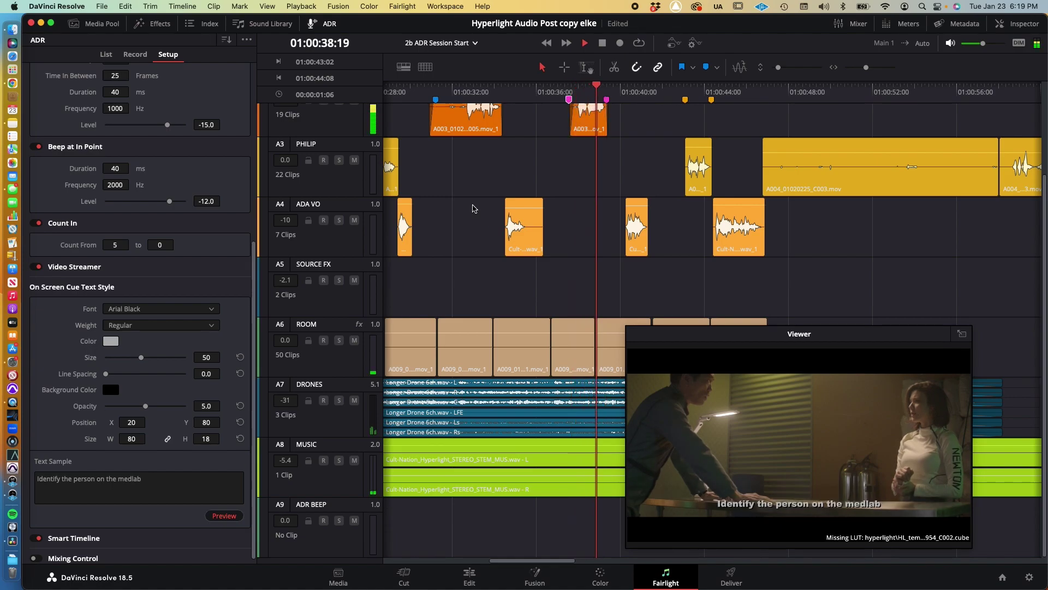
{"action": "key", "text": "space"}
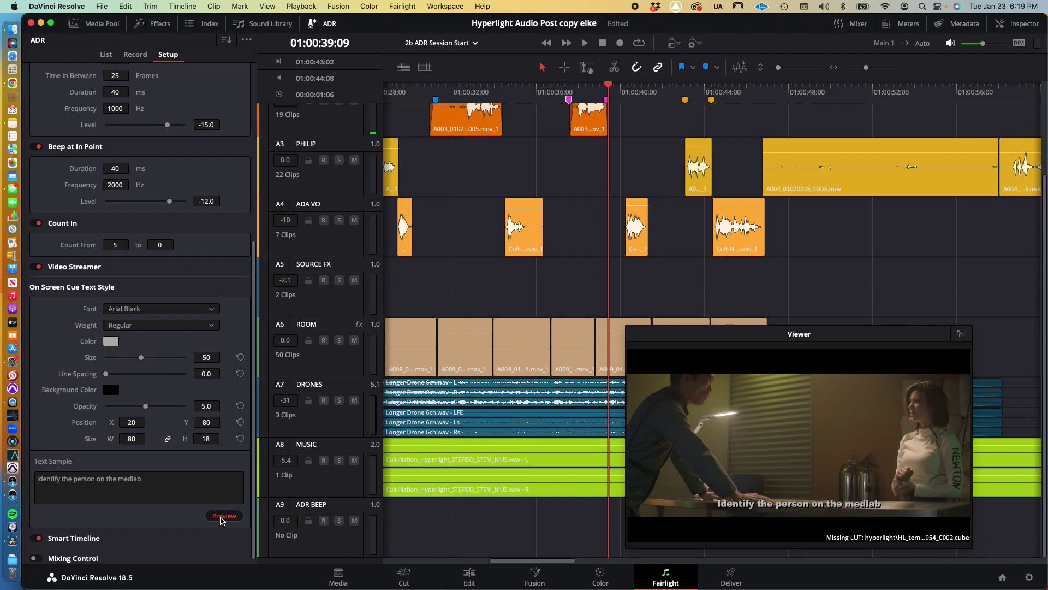
{"action": "left_click", "coordinate": [222, 516]}
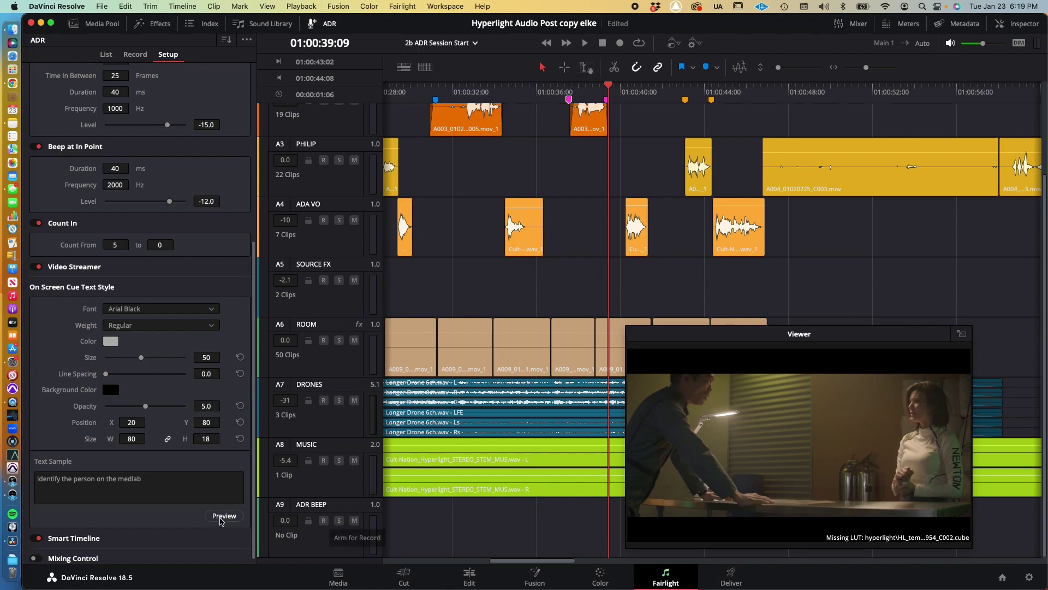
{"action": "left_click", "coordinate": [221, 516]}
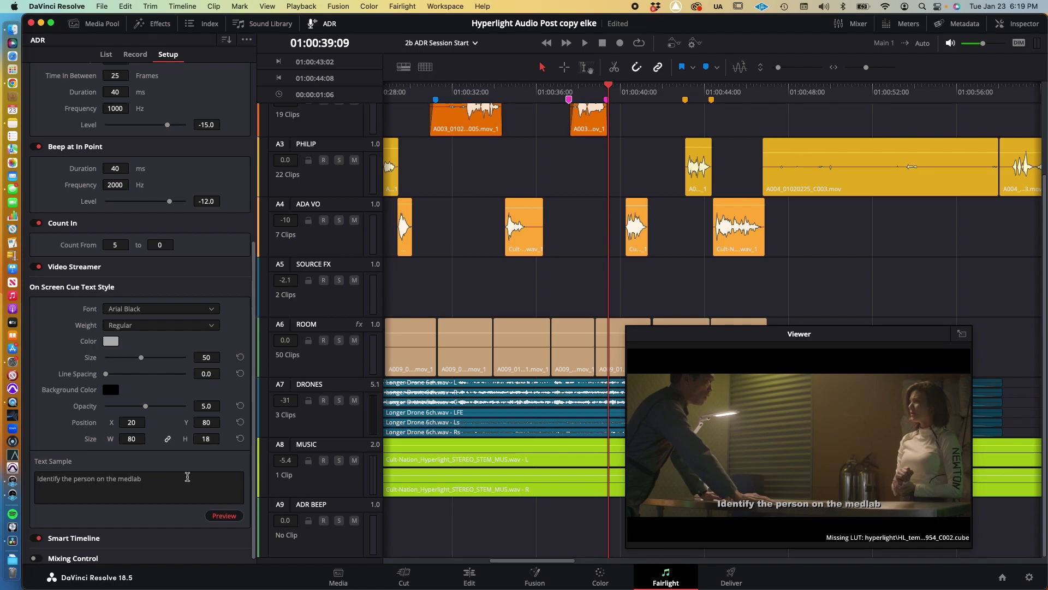
{"action": "key", "text": "super+Tab"}
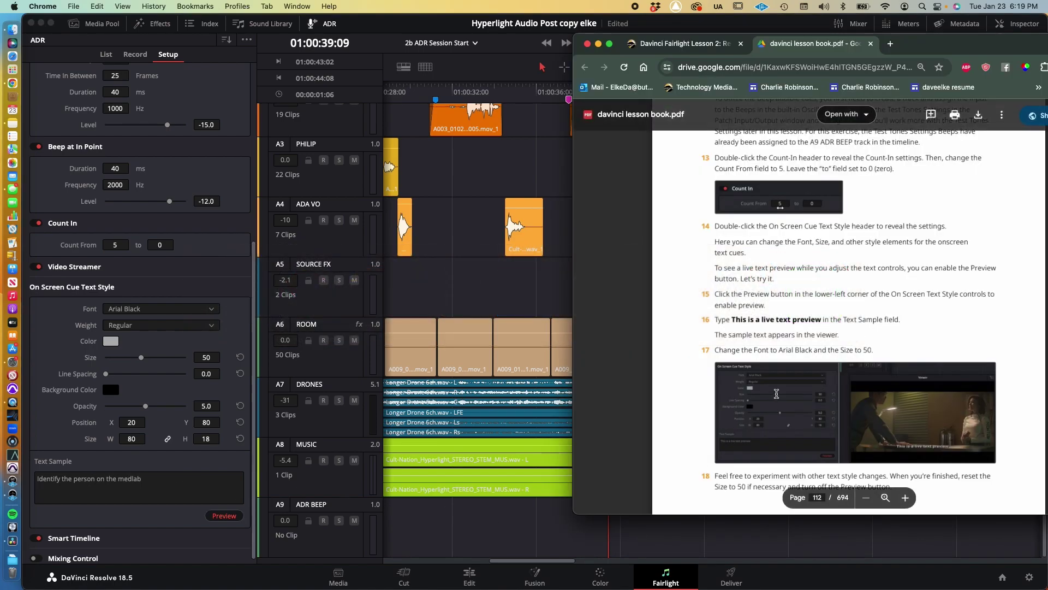
- Keep Arial Black as the cue font and set the cue text size to 60
{"action": "scroll", "coordinate": [759, 334], "scroll_direction": "down", "scroll_amount": 1}
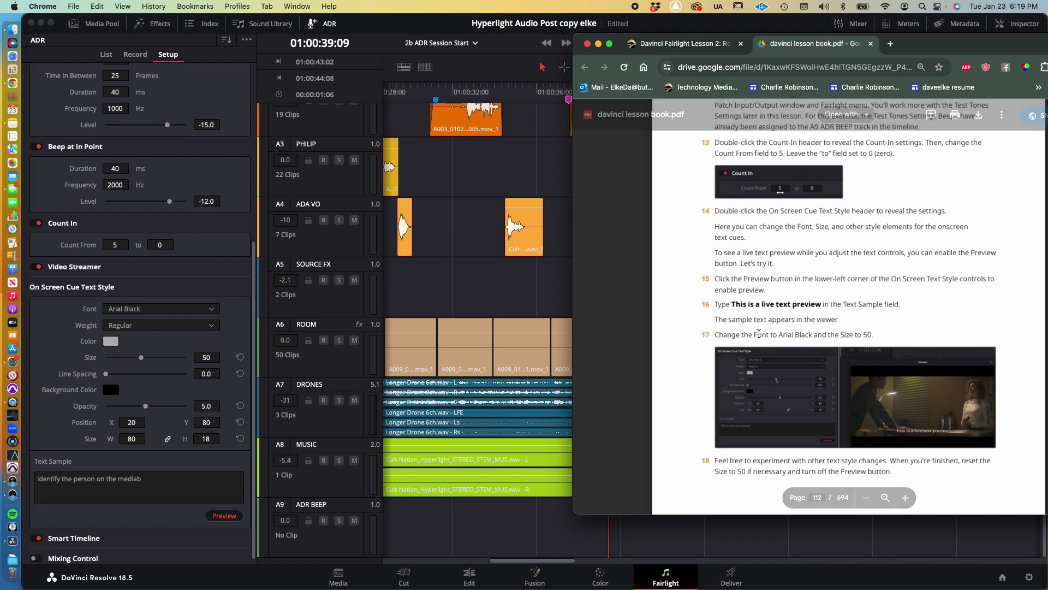
{"action": "scroll", "coordinate": [759, 334], "scroll_direction": "down", "scroll_amount": 5}
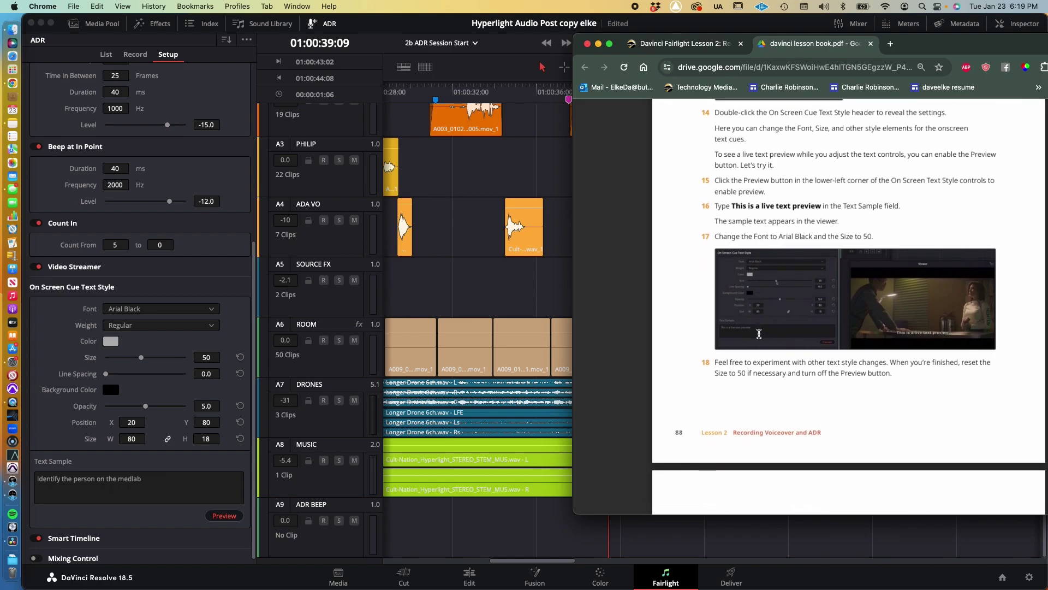
{"action": "key", "text": "super+Tab"}
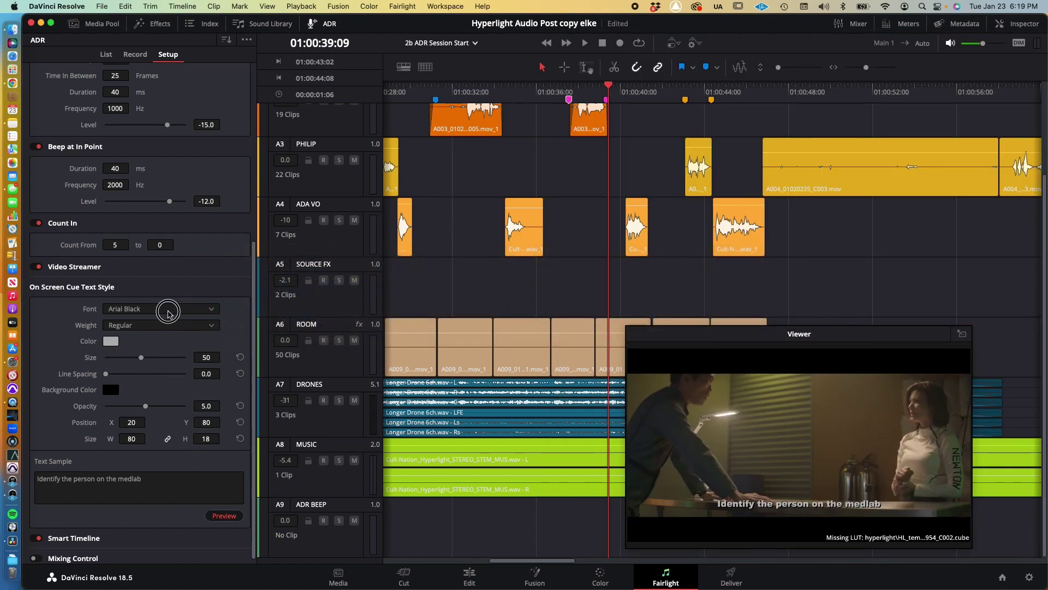
{"action": "left_click", "coordinate": [168, 310]}
{"action": "left_click", "coordinate": [168, 310]}
{"action": "left_click", "coordinate": [199, 357]}
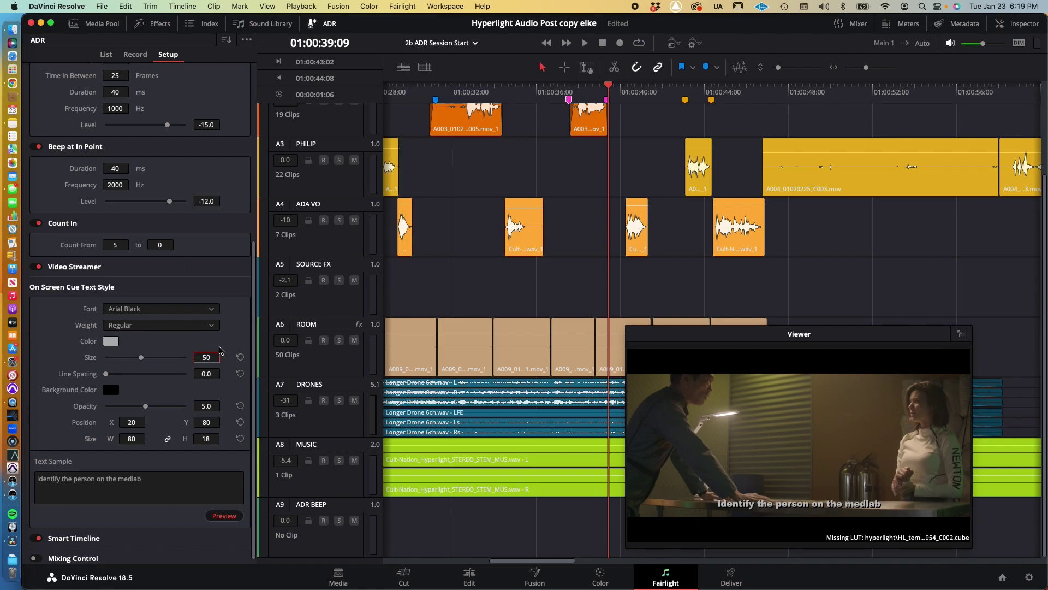
{"action": "key", "text": "BackSpace"}
{"action": "key", "text": "BackSpace"}
{"action": "type", "text": "60"}
{"action": "key", "text": "Return"}
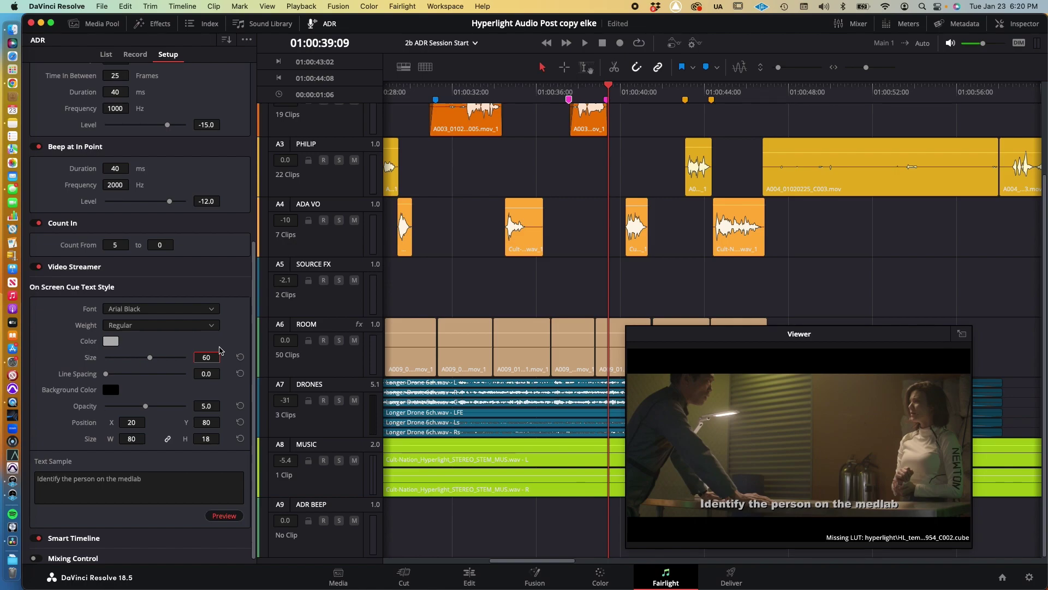
- Turn off the live cue text preview after checking the lesson
{"action": "key", "text": "super+Tab"}
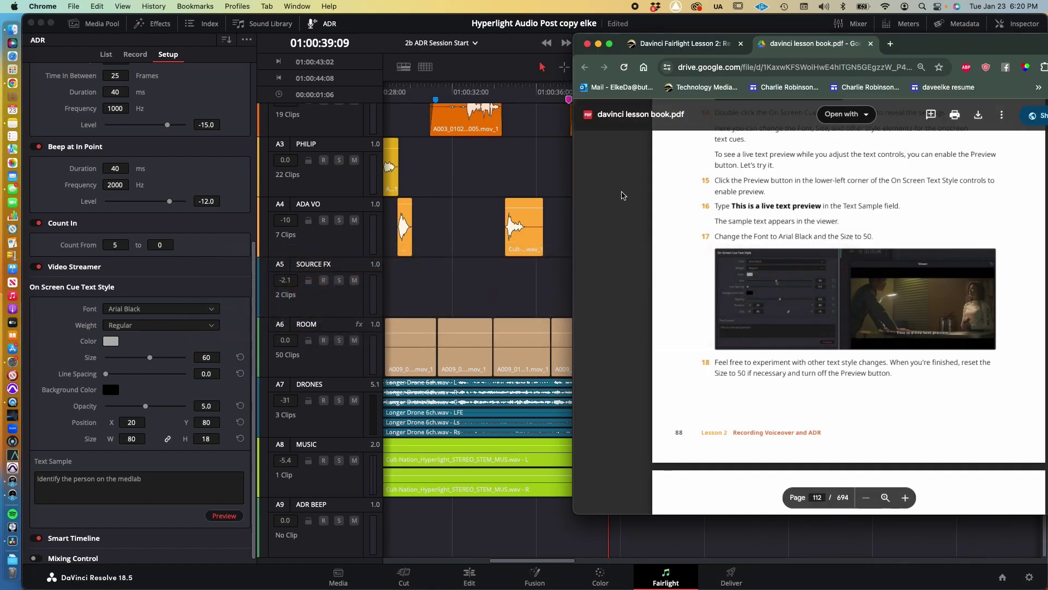
{"action": "scroll", "coordinate": [803, 300], "scroll_direction": "down", "scroll_amount": 1}
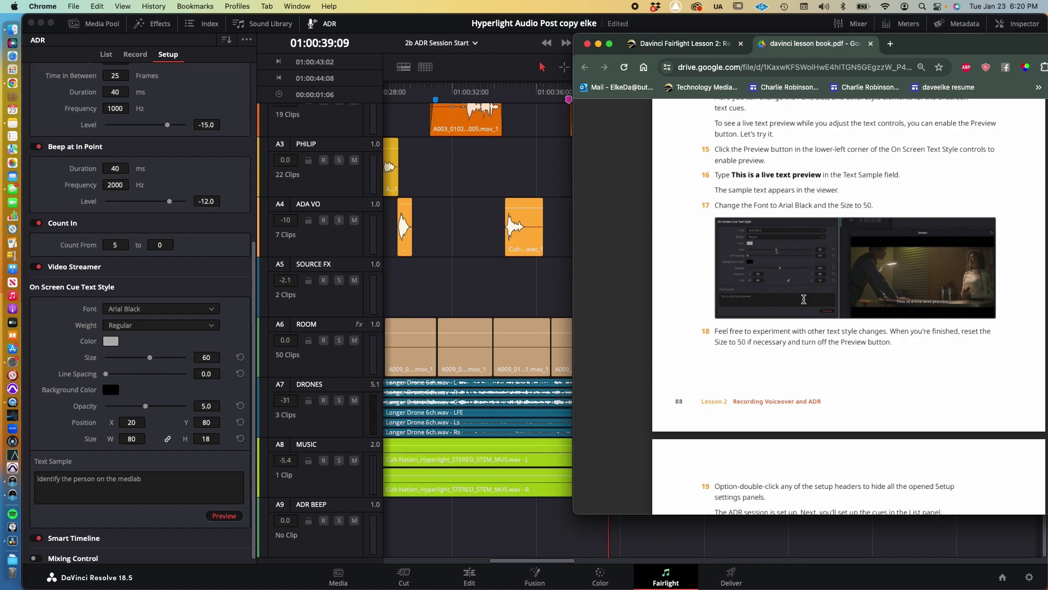
{"action": "left_click", "coordinate": [231, 515]}
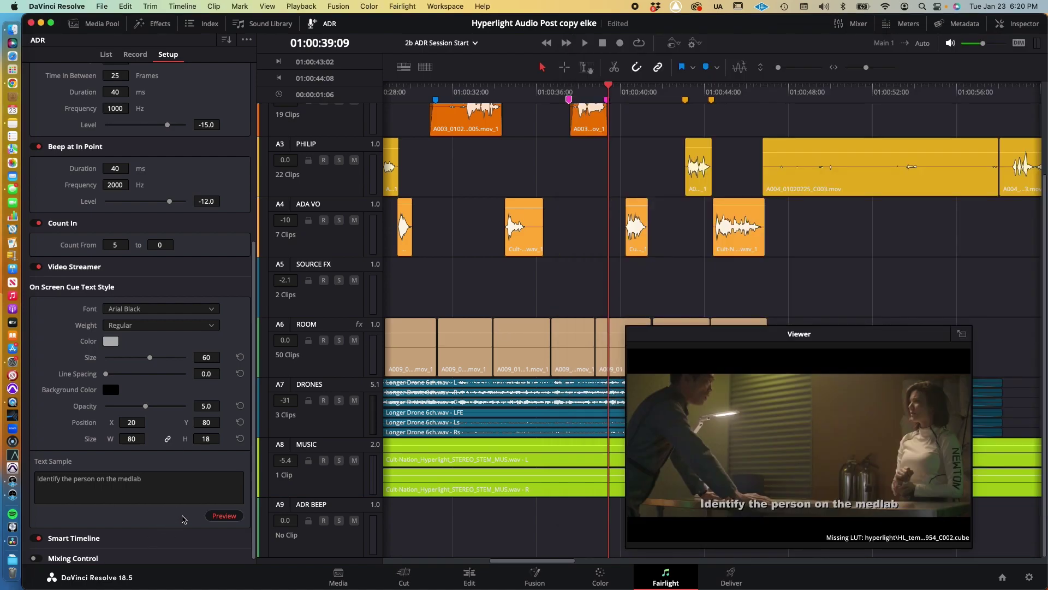
{"action": "left_click", "coordinate": [232, 515]}
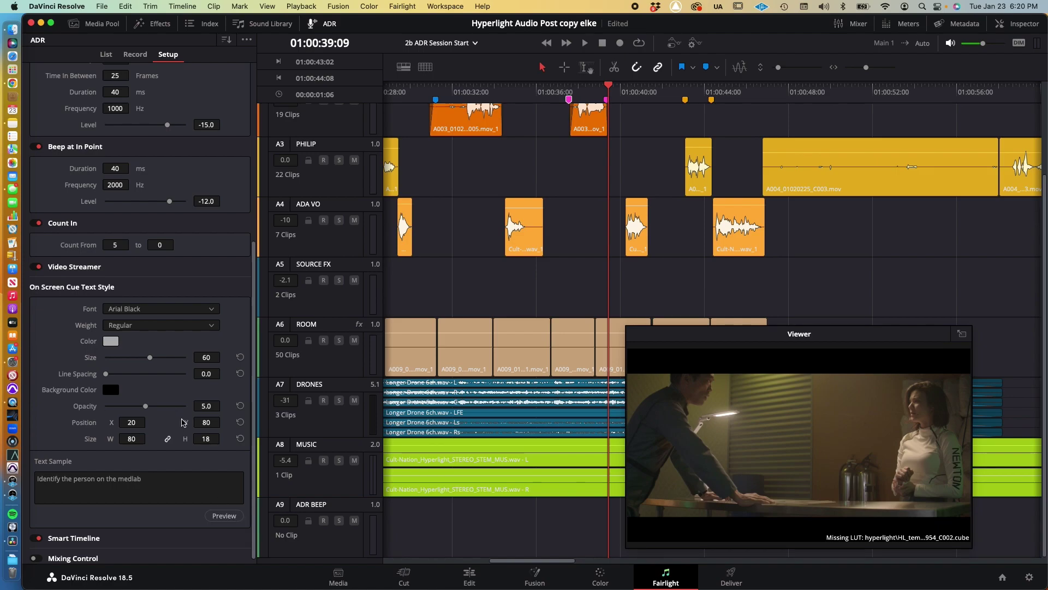
{"action": "key", "text": "super+Tab"}
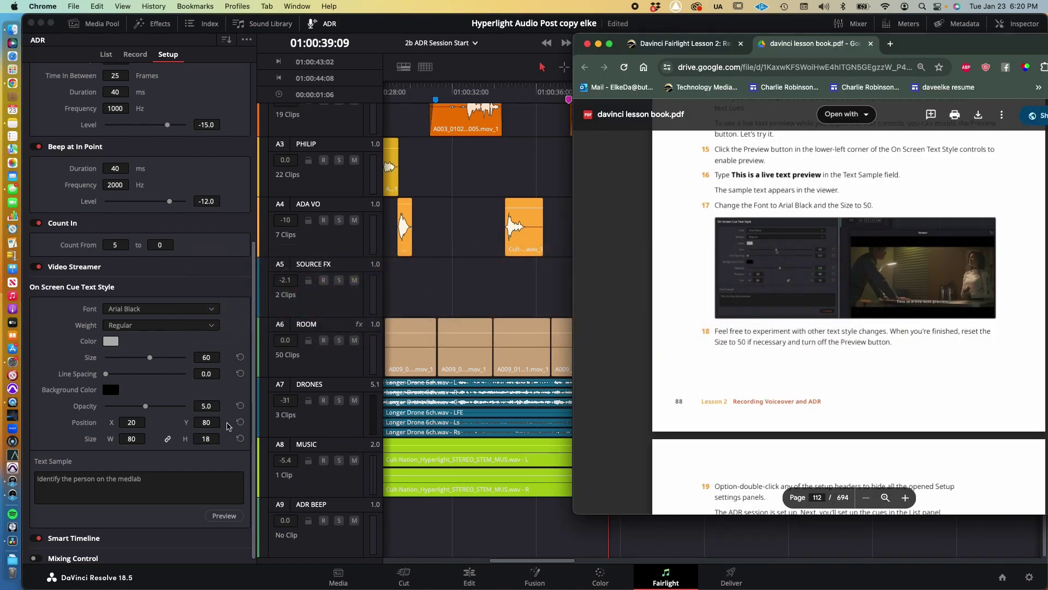
- Collapse all ADR Setup sections at once from the Video Streamer header
{"action": "scroll", "coordinate": [762, 304], "scroll_direction": "down", "scroll_amount": 3}
{"action": "scroll", "coordinate": [763, 304], "scroll_direction": "down", "scroll_amount": 2}
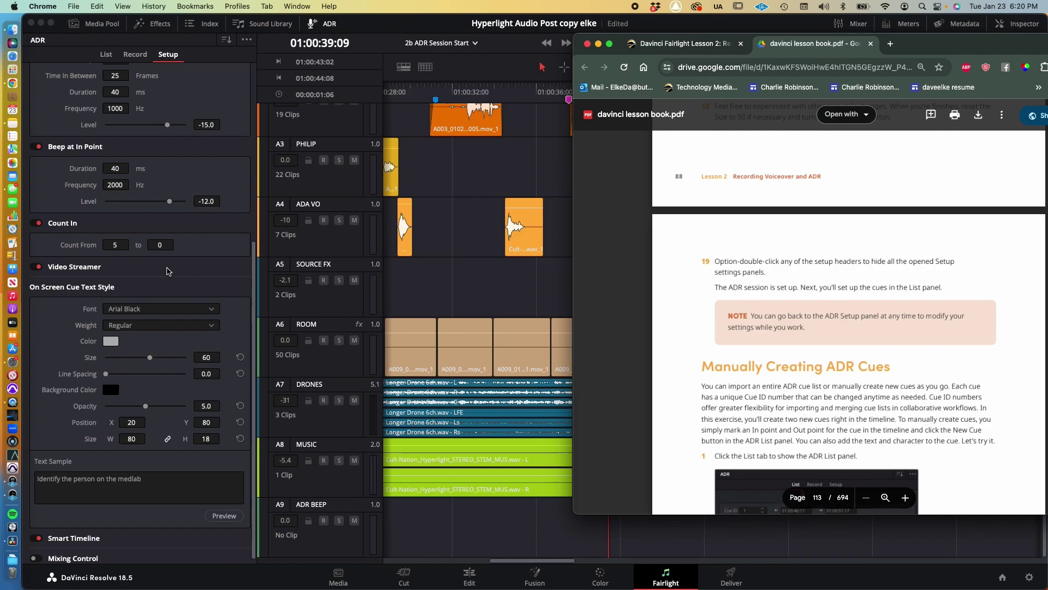
{"action": "left_click", "coordinate": [167, 270]}
{"action": "left_click", "coordinate": [167, 271]}
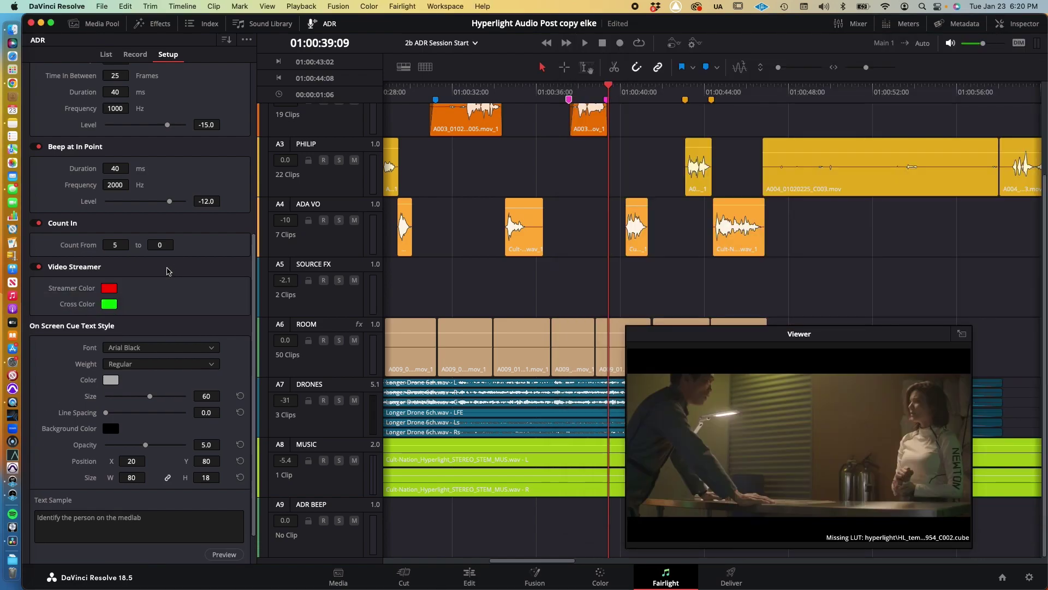
{"action": "double_click", "coordinate": [167, 271], "text": "alt"}
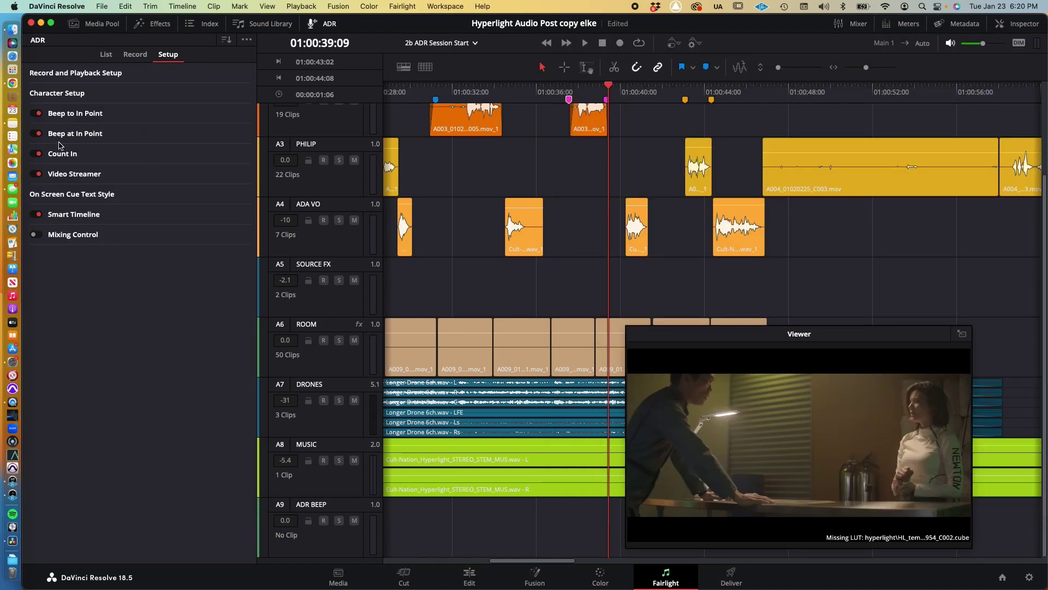
- Test expanding and collapsing individual and all sections, leaving every section collapsed
{"action": "left_click", "coordinate": [130, 114]}
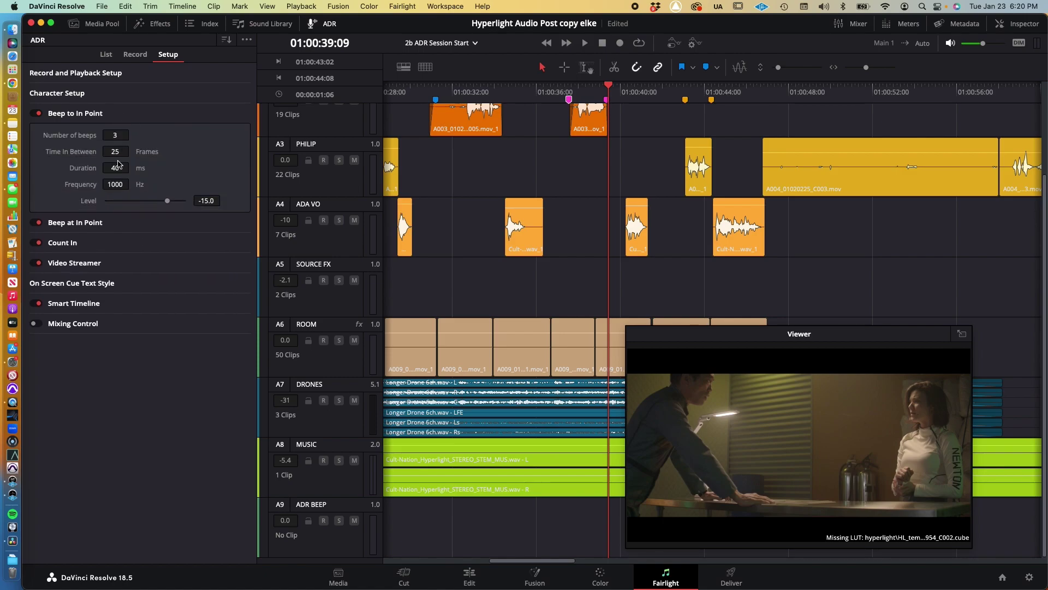
{"action": "left_click", "coordinate": [121, 264]}
{"action": "left_click", "coordinate": [121, 264]}
{"action": "left_click", "coordinate": [121, 264]}
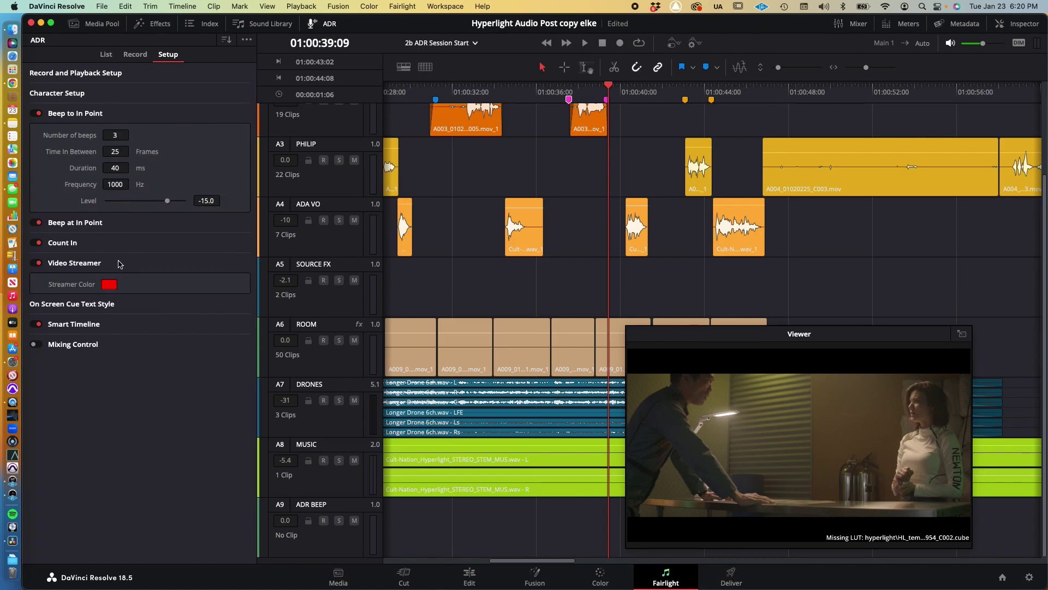
{"action": "left_click", "coordinate": [153, 242], "text": "alt"}
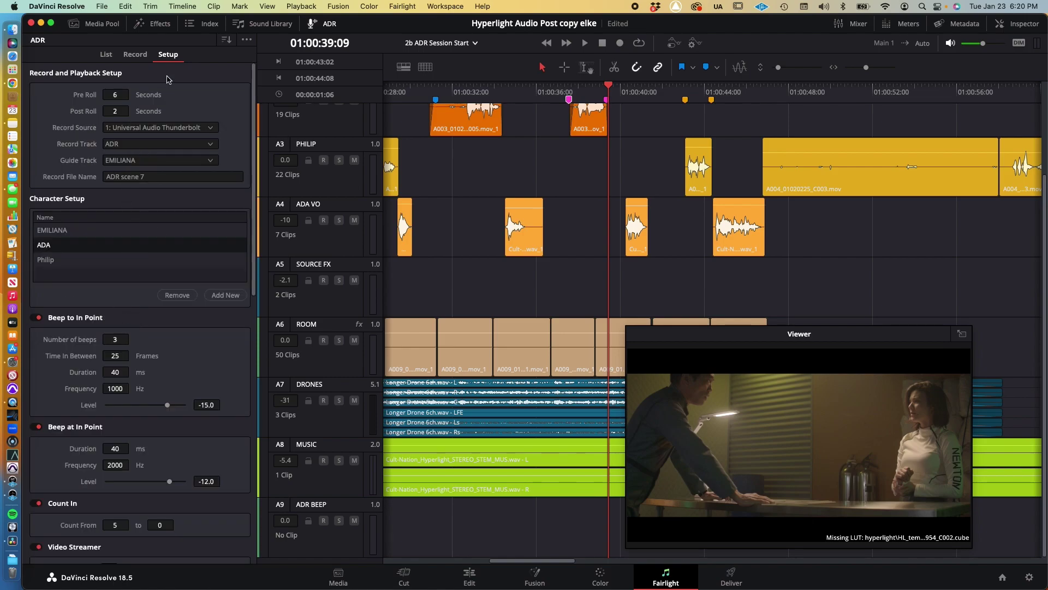
{"action": "left_click", "coordinate": [102, 323], "text": "alt"}
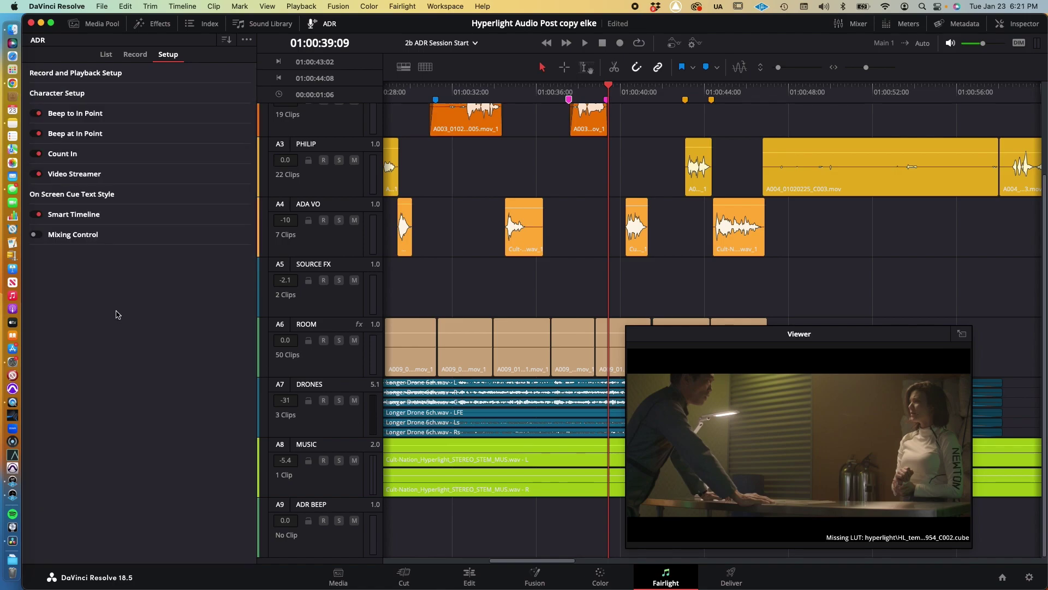
{"action": "key", "text": "super+Tab"}
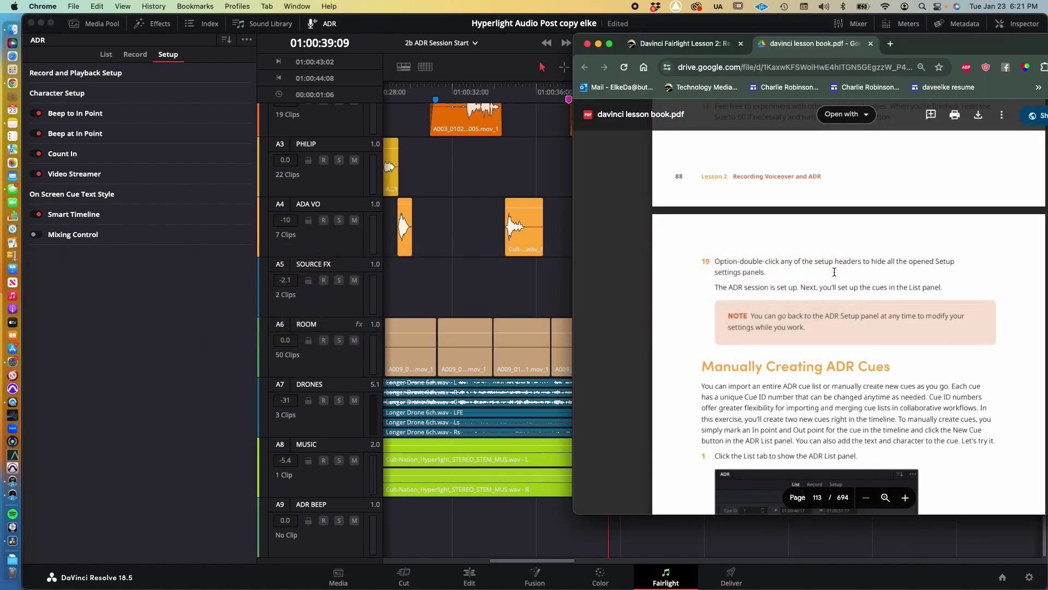
- Scroll the lesson PDF to page 113, steps 1–3 of Manually Creating ADR Cues
{"action": "scroll", "coordinate": [851, 306], "scroll_direction": "down", "scroll_amount": 2}
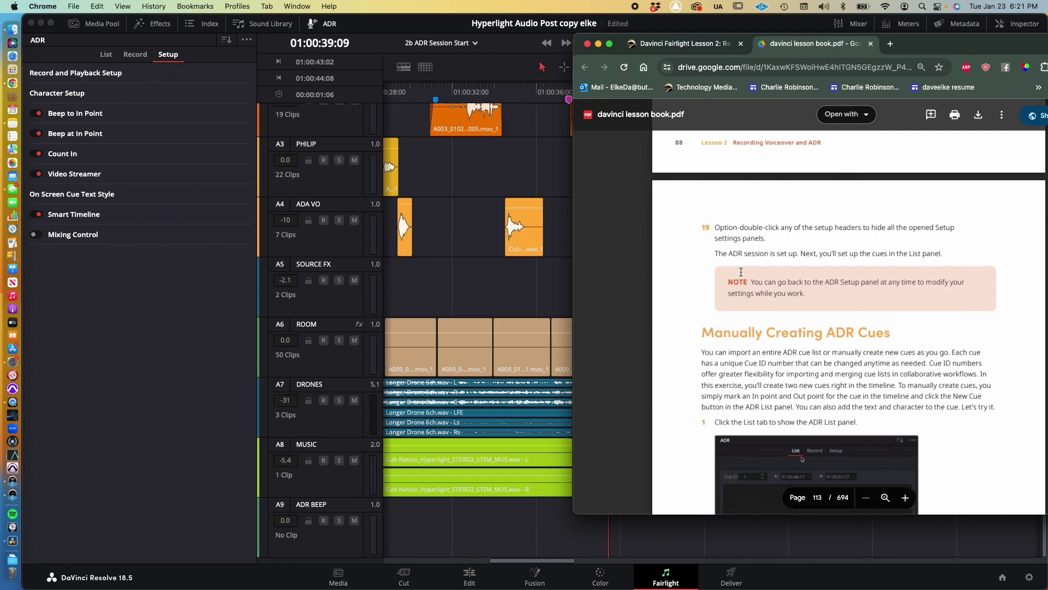
{"action": "scroll", "coordinate": [865, 288], "scroll_direction": "down", "scroll_amount": 3}
{"action": "scroll", "coordinate": [865, 288], "scroll_direction": "down", "scroll_amount": 3}
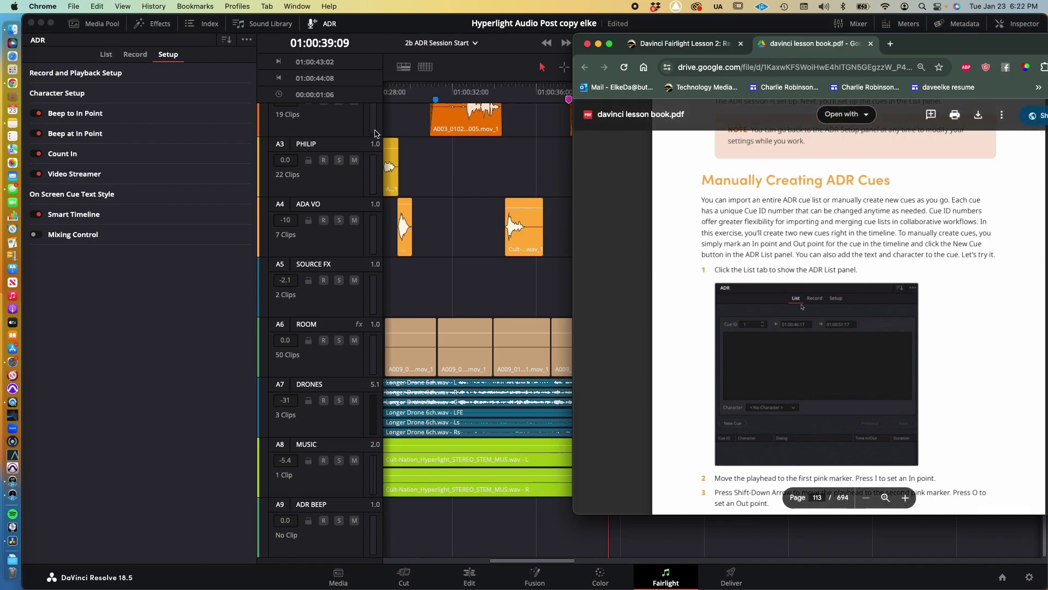
- Show the ADR cue list in the ADR panel
{"action": "left_click", "coordinate": [106, 55]}
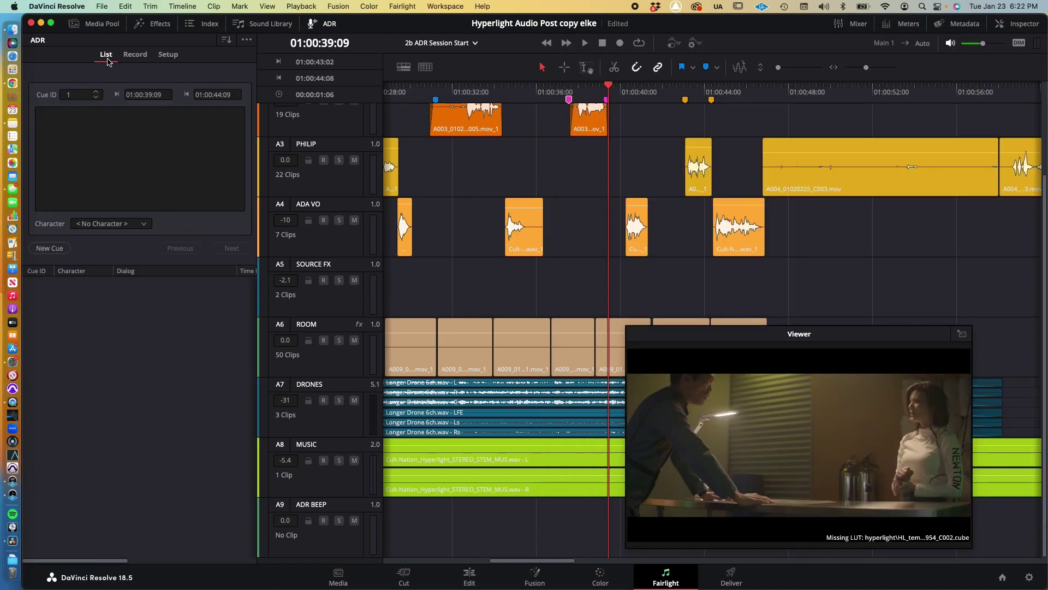
{"action": "left_click", "coordinate": [332, 24]}
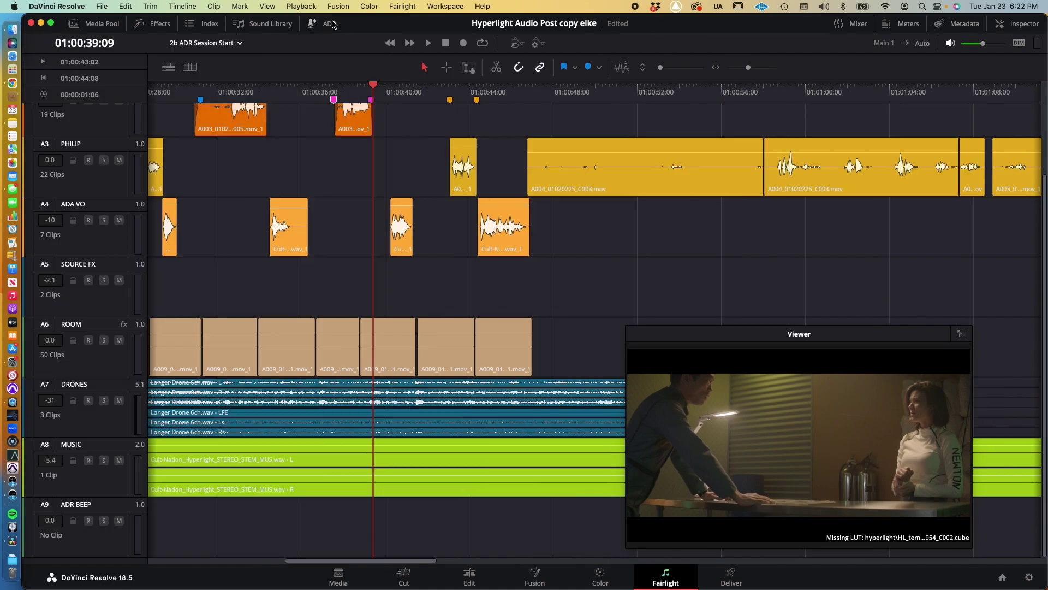
{"action": "left_click", "coordinate": [332, 24]}
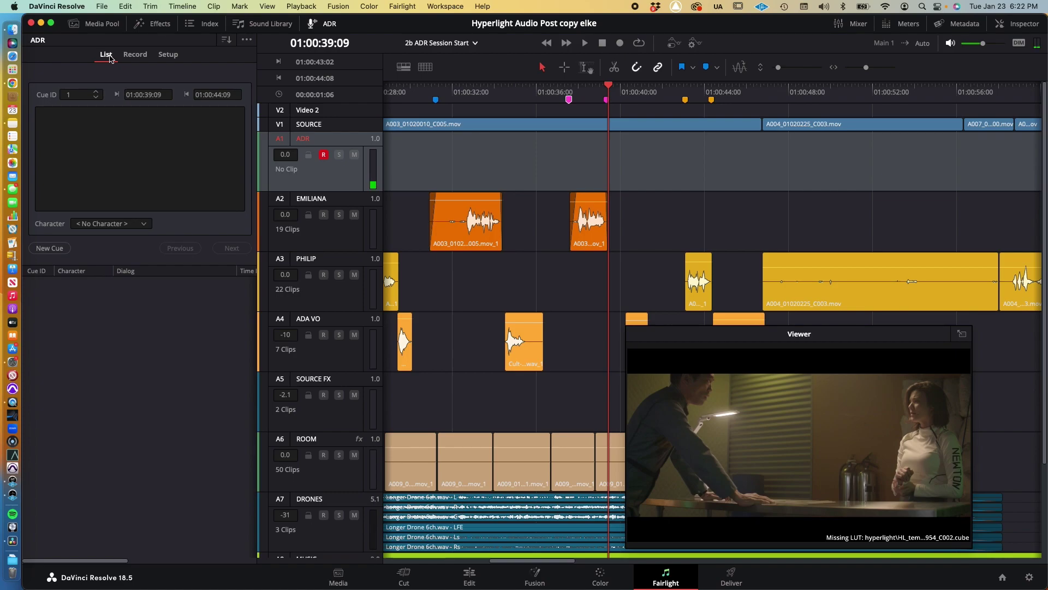
{"action": "key", "text": "super+Tab"}
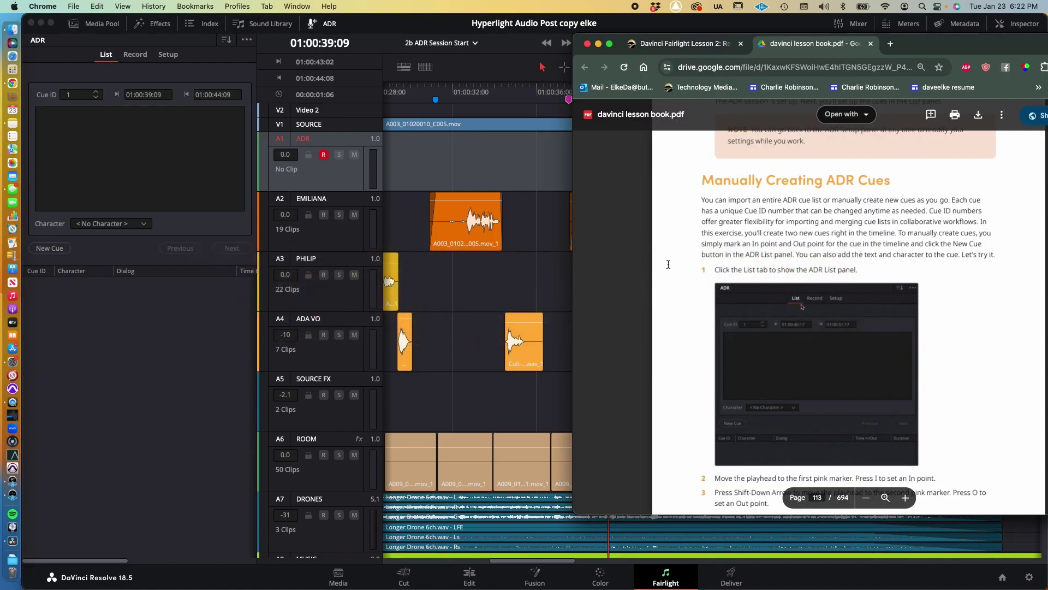
{"action": "scroll", "coordinate": [711, 263], "scroll_direction": "down", "scroll_amount": 3}
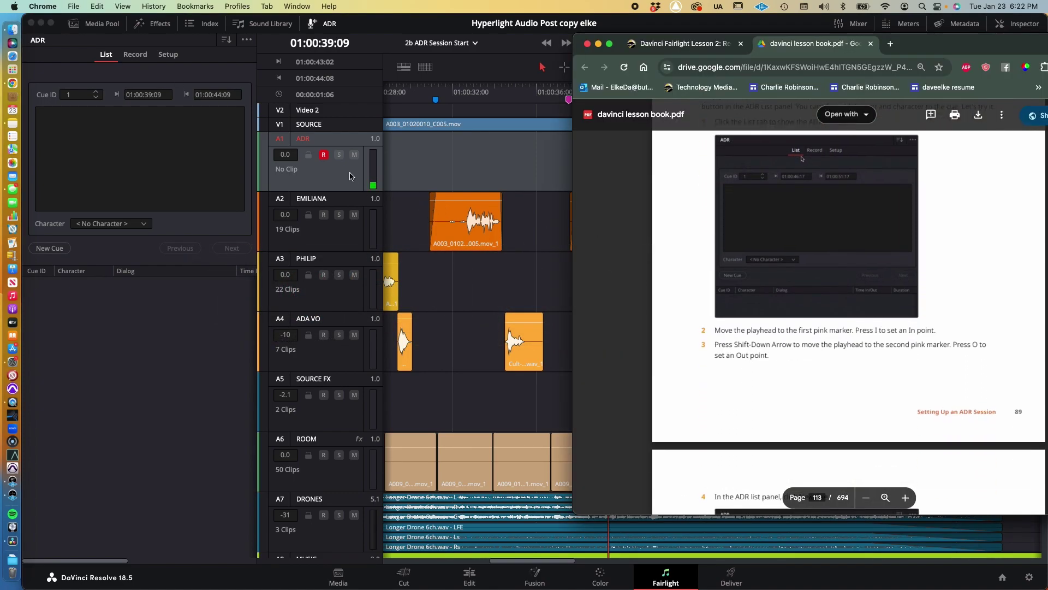
{"action": "left_click", "coordinate": [326, 155]}
{"action": "key", "text": "super+Tab"}
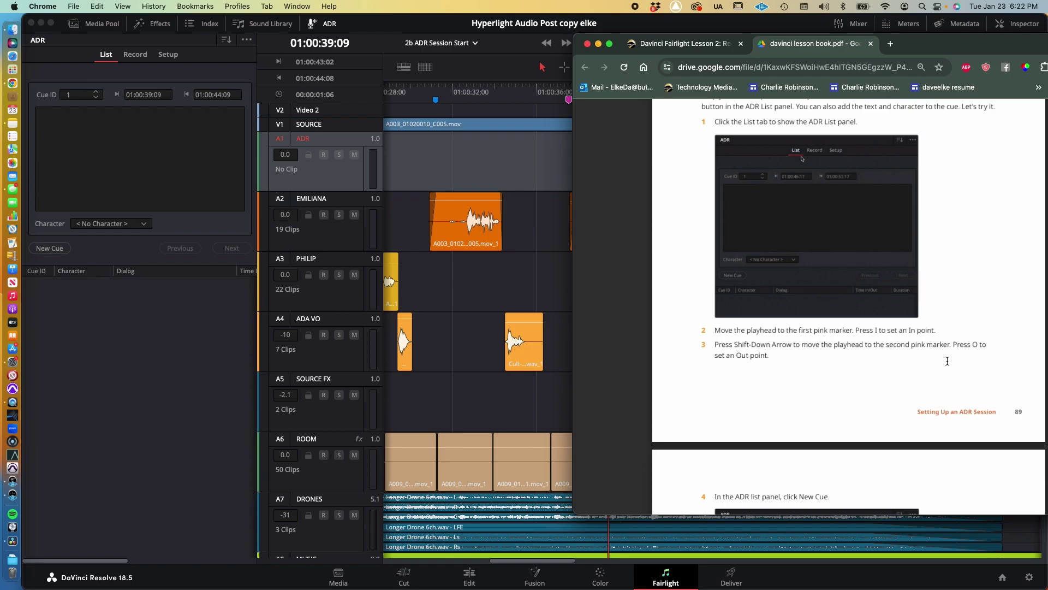
- Set the In point at the first pink marker, 01:00:37:13
{"action": "key", "text": "super+Tab"}
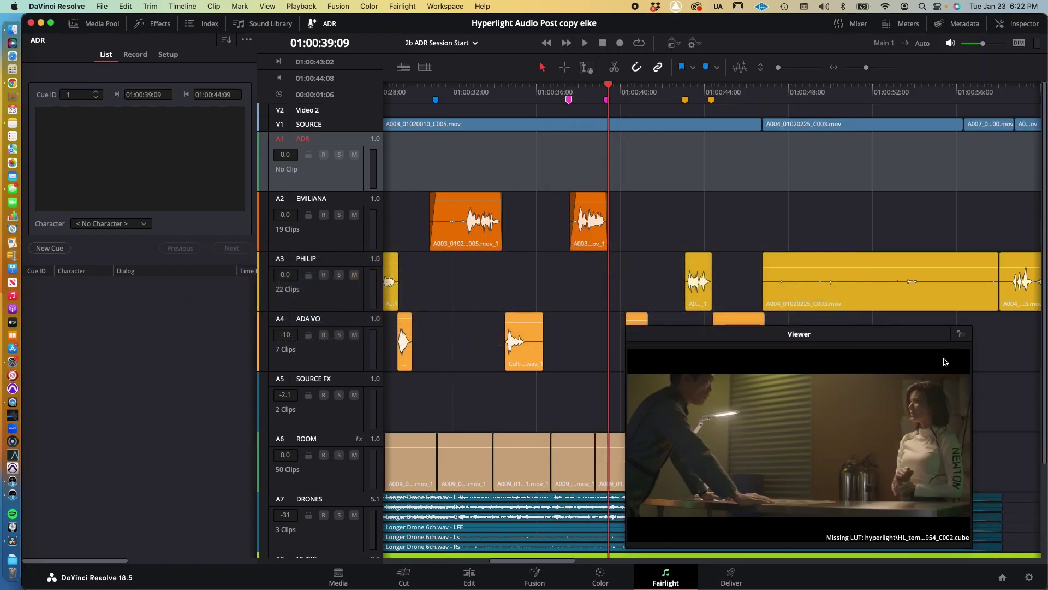
{"action": "key", "text": "Left"}
{"action": "key", "text": "shift+Up"}
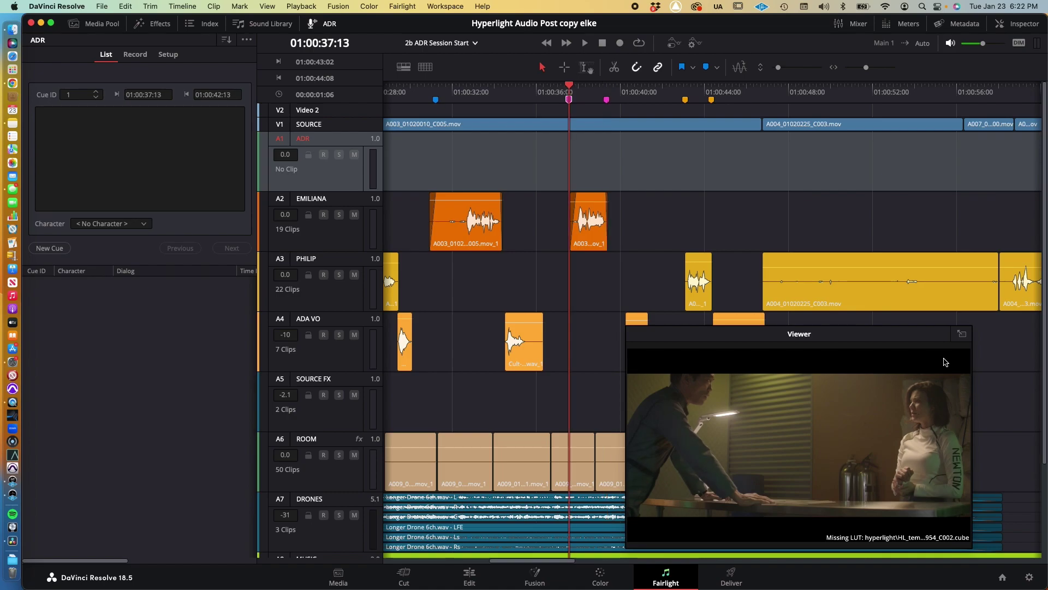
{"action": "key", "text": "i"}
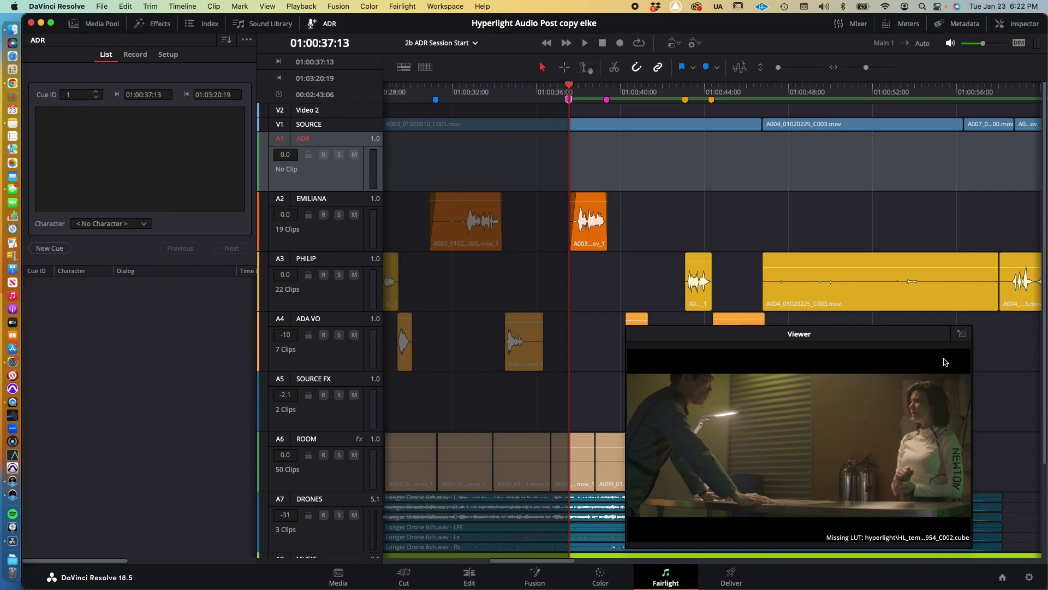
- Set the Out point at the next pink marker, 01:00:39:08
{"action": "key", "text": "super+Tab"}
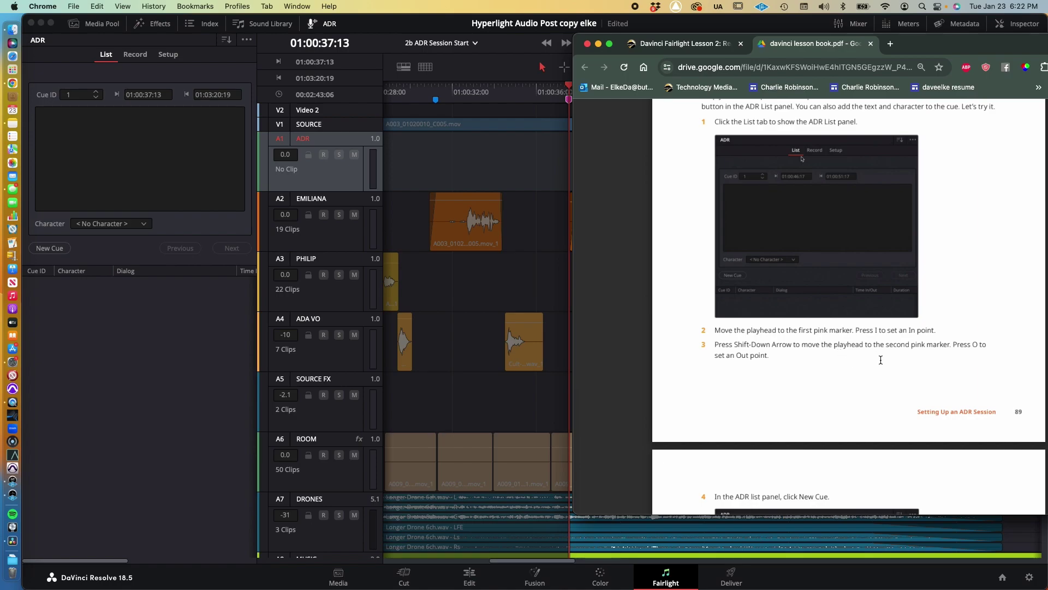
{"action": "key", "text": "super+Tab"}
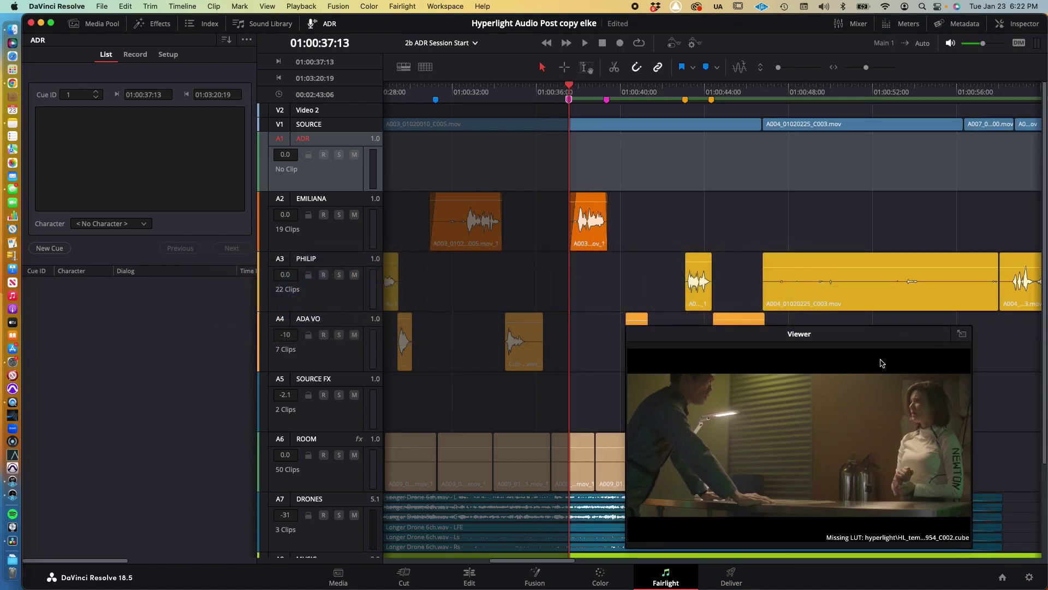
{"action": "key", "text": "shift+Down"}
{"action": "key", "text": "o"}
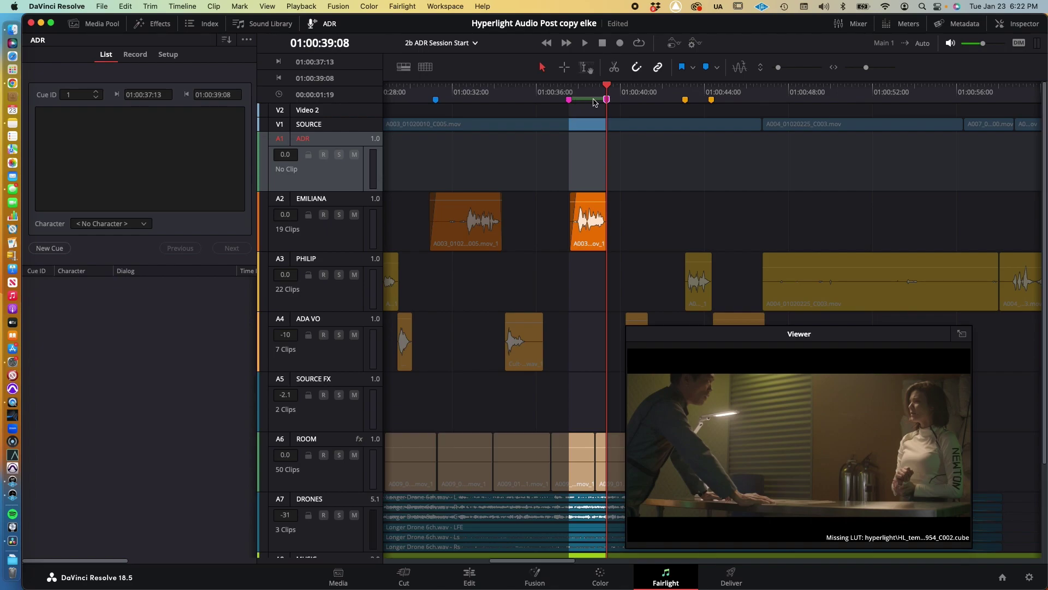
{"action": "key", "text": "super+Tab"}
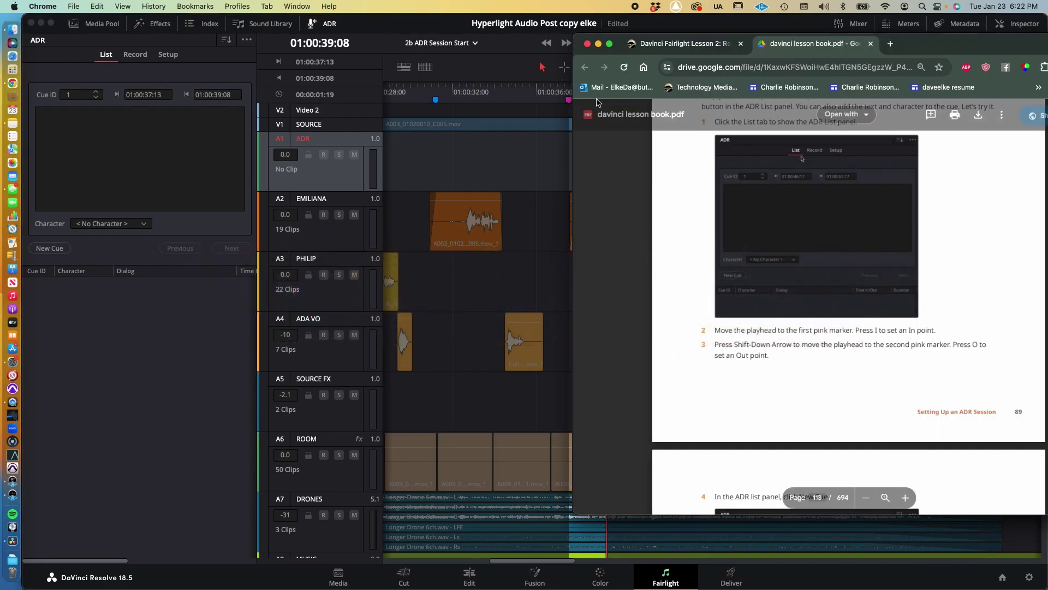
- Add cue 1 for the marked range with New Cue in the ADR List
{"action": "scroll", "coordinate": [723, 257], "scroll_direction": "down", "scroll_amount": 1}
{"action": "scroll", "coordinate": [722, 257], "scroll_direction": "down", "scroll_amount": 5}
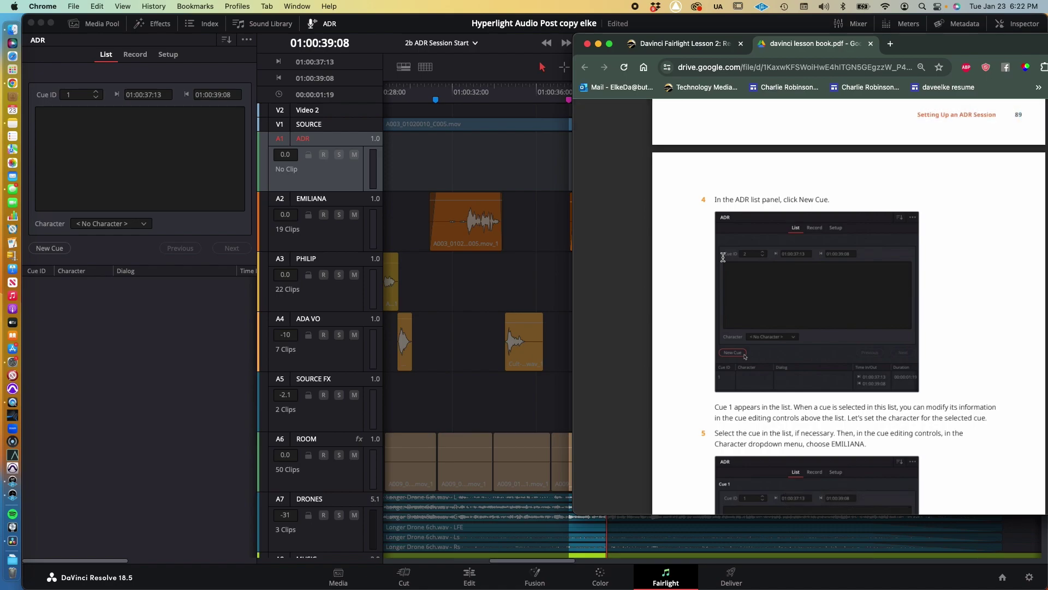
{"action": "key", "text": "super+Tab"}
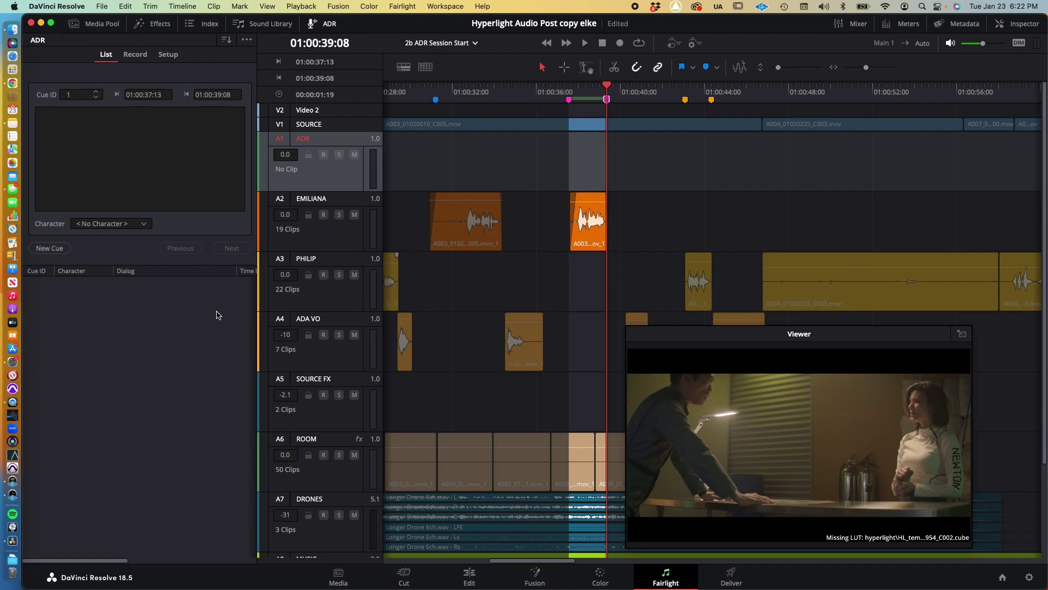
{"action": "left_click", "coordinate": [52, 249]}
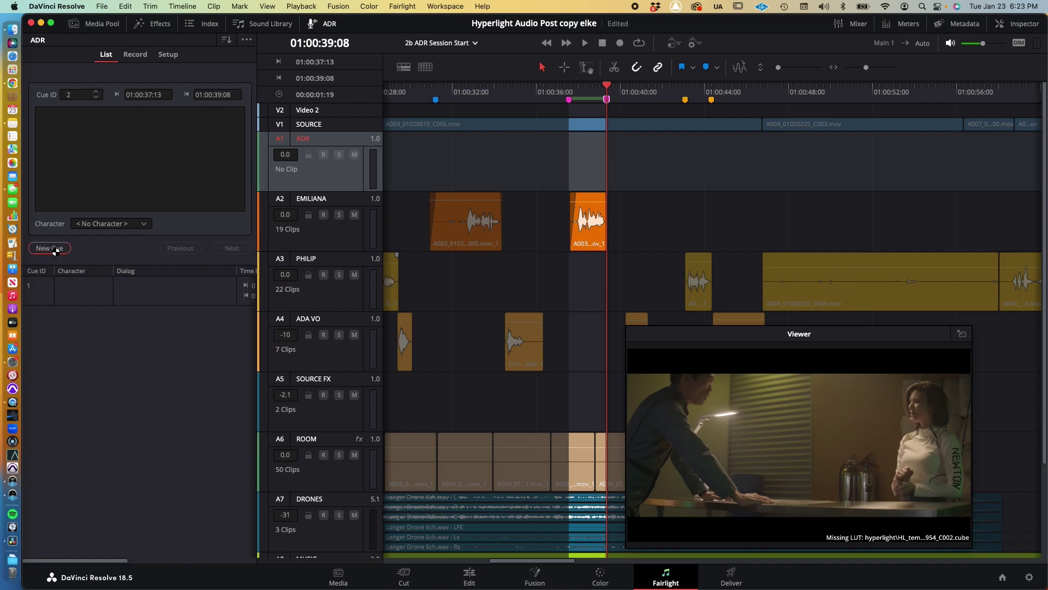
- Scroll the lesson PDF to step 5 on choosing EMILIANA
{"action": "key", "text": "super+Tab"}
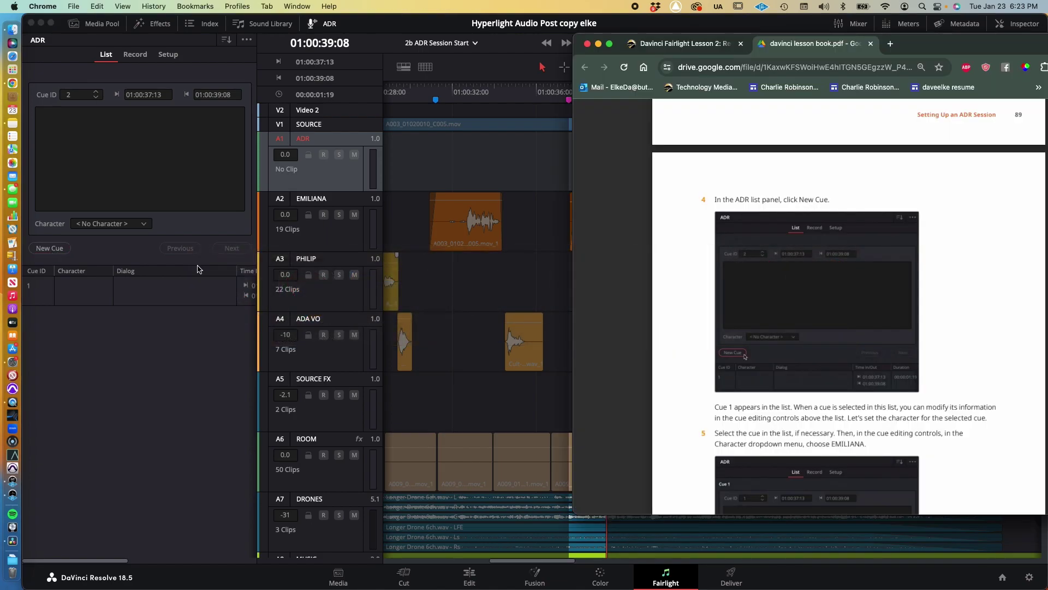
{"action": "scroll", "coordinate": [856, 402], "scroll_direction": "down", "scroll_amount": 3}
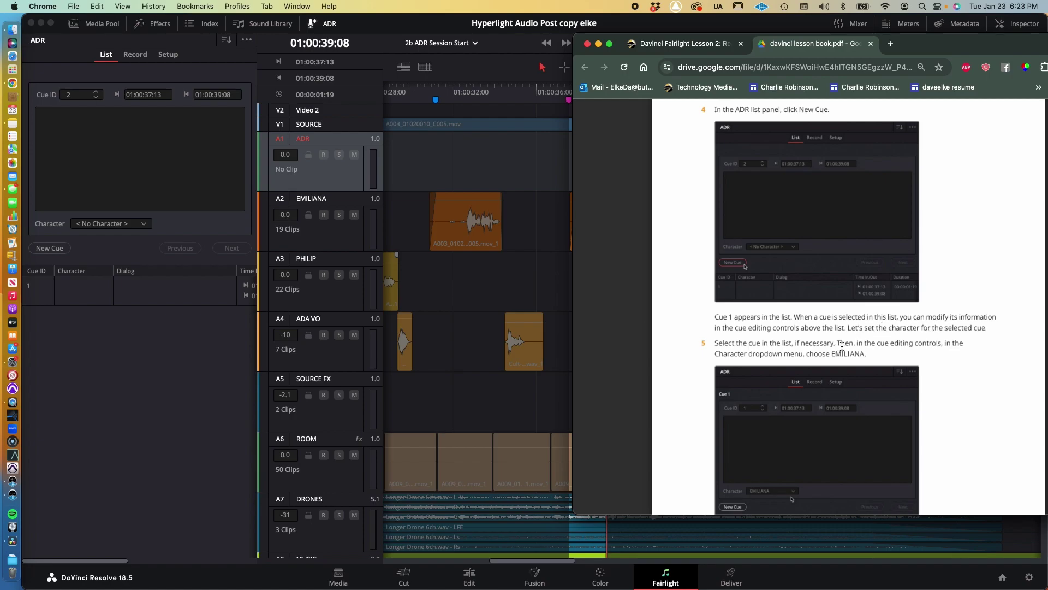
{"action": "scroll", "coordinate": [842, 347], "scroll_direction": "down", "scroll_amount": 2}
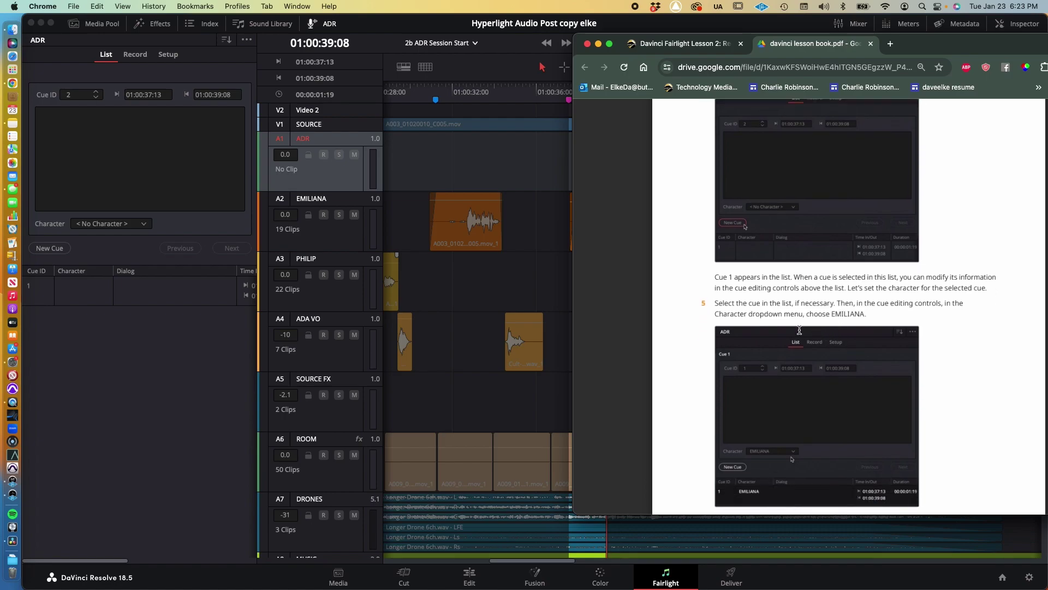
- Select cue 1 and set its character to EMILIANA
{"action": "left_click", "coordinate": [67, 293]}
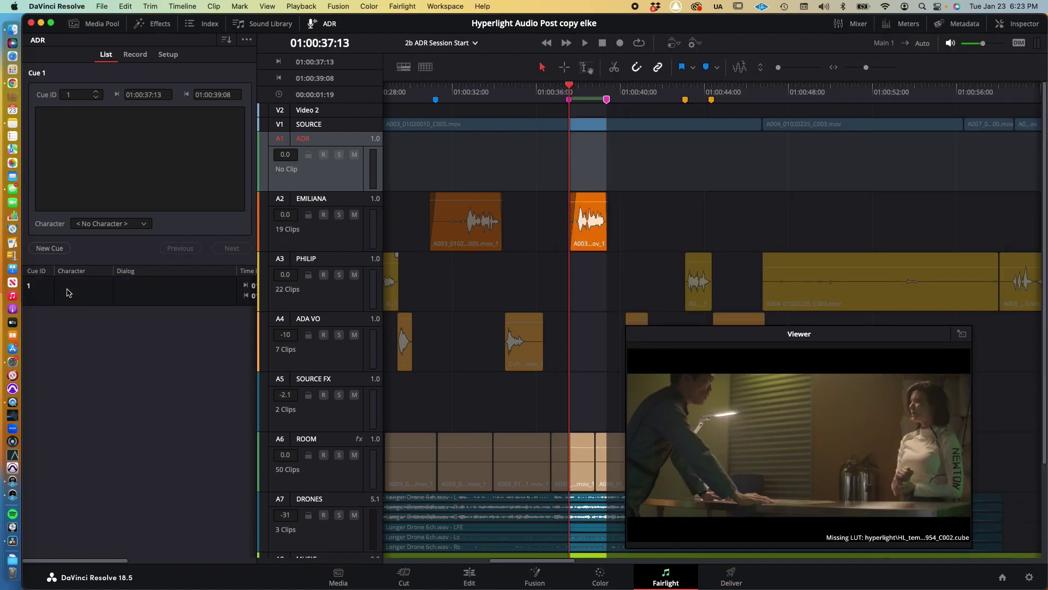
{"action": "left_click", "coordinate": [99, 224]}
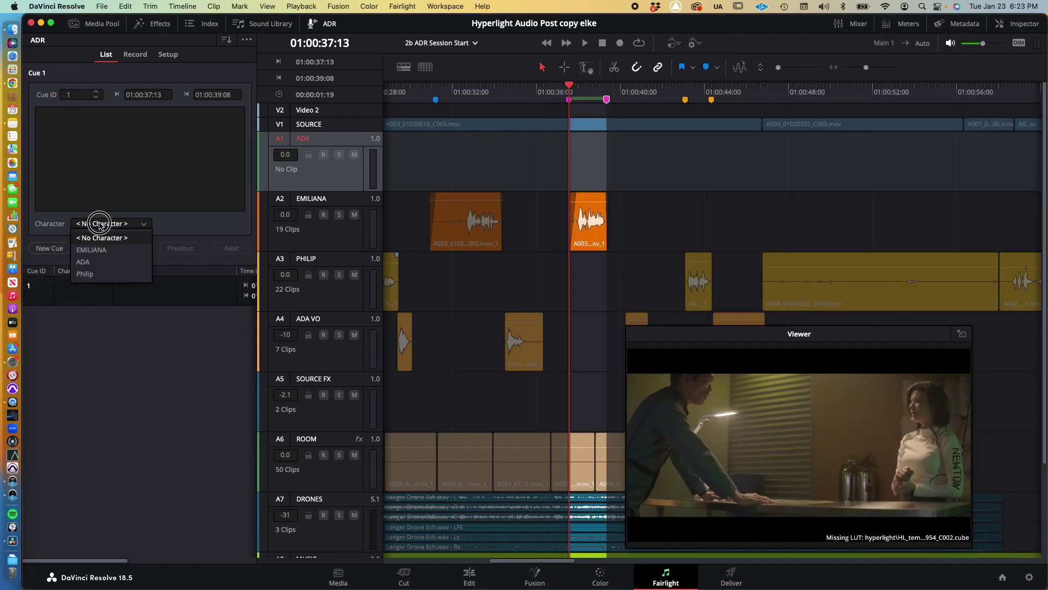
{"action": "left_click", "coordinate": [96, 251]}
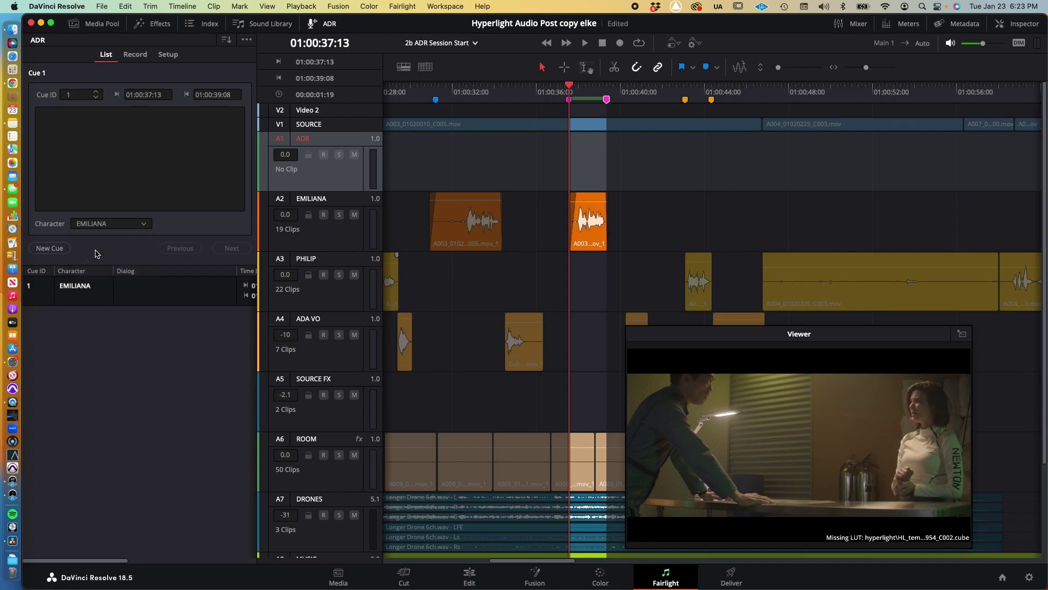
- Scroll the lesson PDF to step 6 about typing the cue's dialogue
{"action": "key", "text": "super+Tab"}
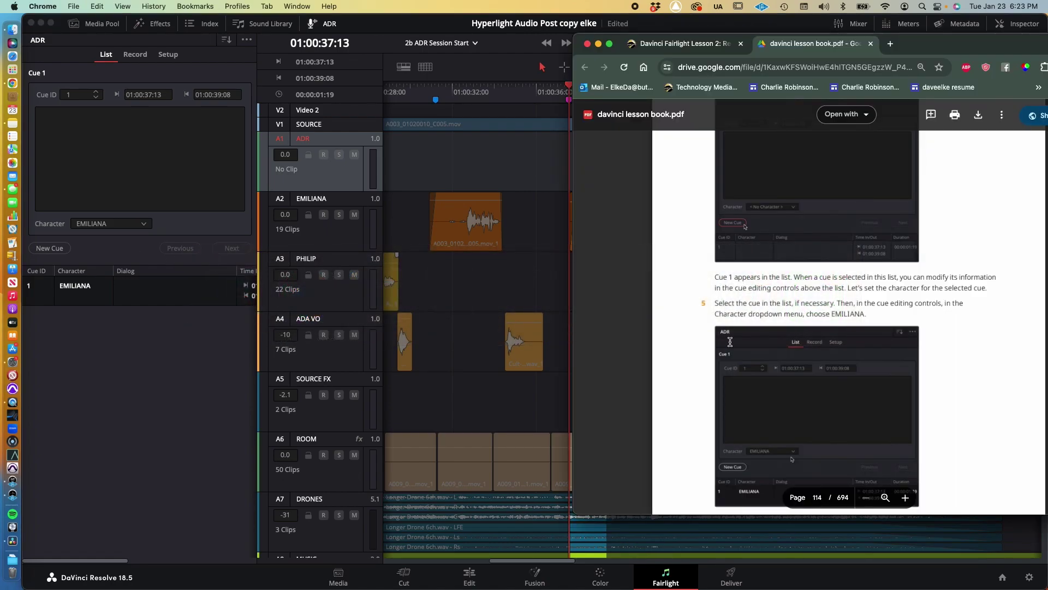
{"action": "scroll", "coordinate": [731, 340], "scroll_direction": "down", "scroll_amount": 3}
{"action": "scroll", "coordinate": [731, 339], "scroll_direction": "down", "scroll_amount": 5}
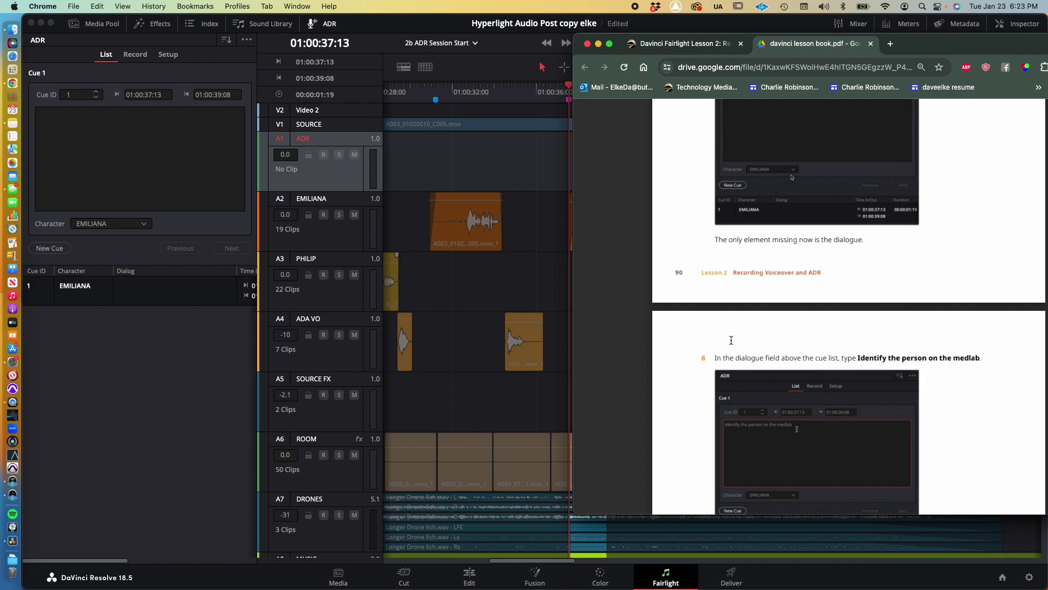
{"action": "scroll", "coordinate": [731, 340], "scroll_direction": "down", "scroll_amount": 3}
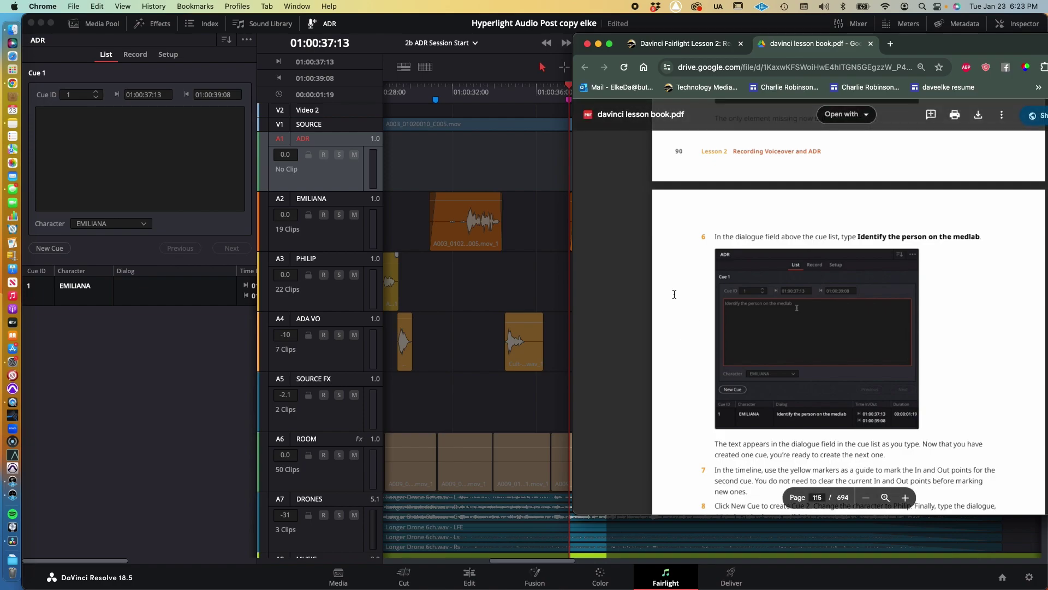
- Enter 'Identify the person on the medlab' as cue 1's dialogue
{"action": "key", "text": "super+Tab"}
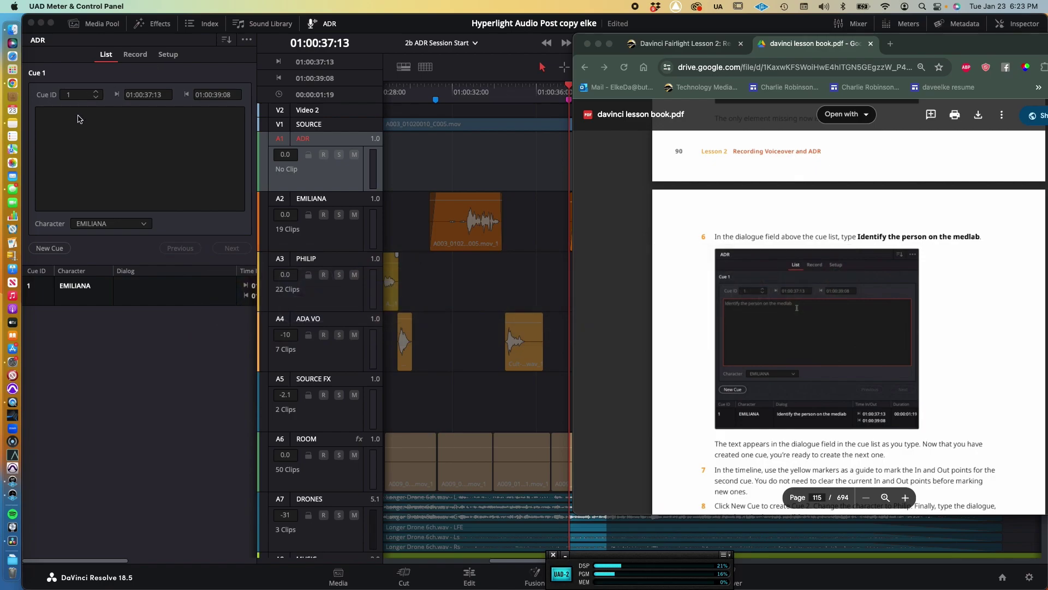
{"action": "left_click", "coordinate": [75, 115]}
{"action": "type", "text": "Iden"}
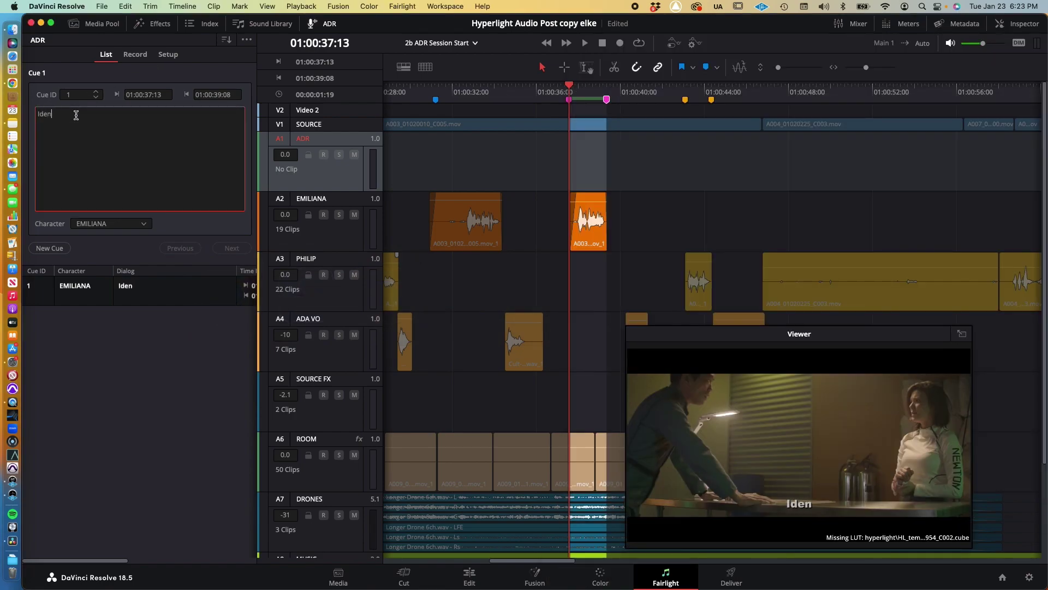
{"action": "type", "text": "tify the pe"}
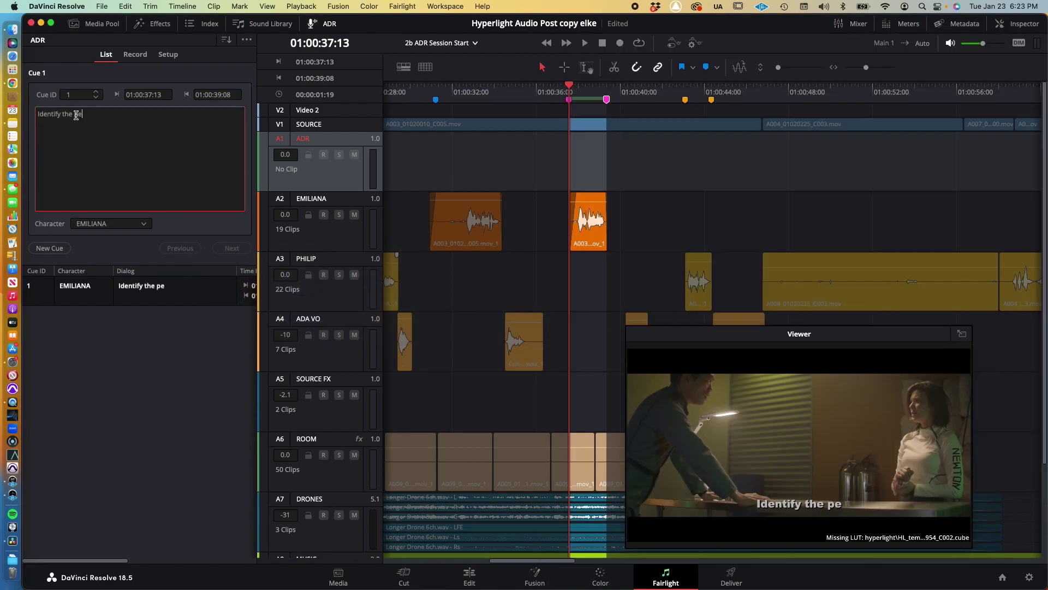
{"action": "type", "text": "rson on the"}
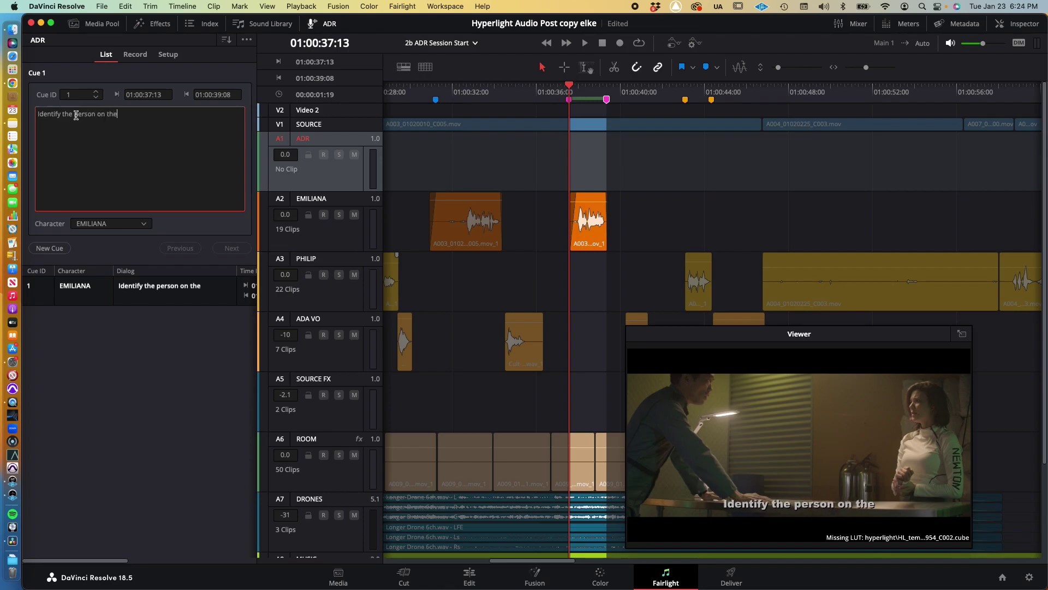
{"action": "type", "text": " mediab"}
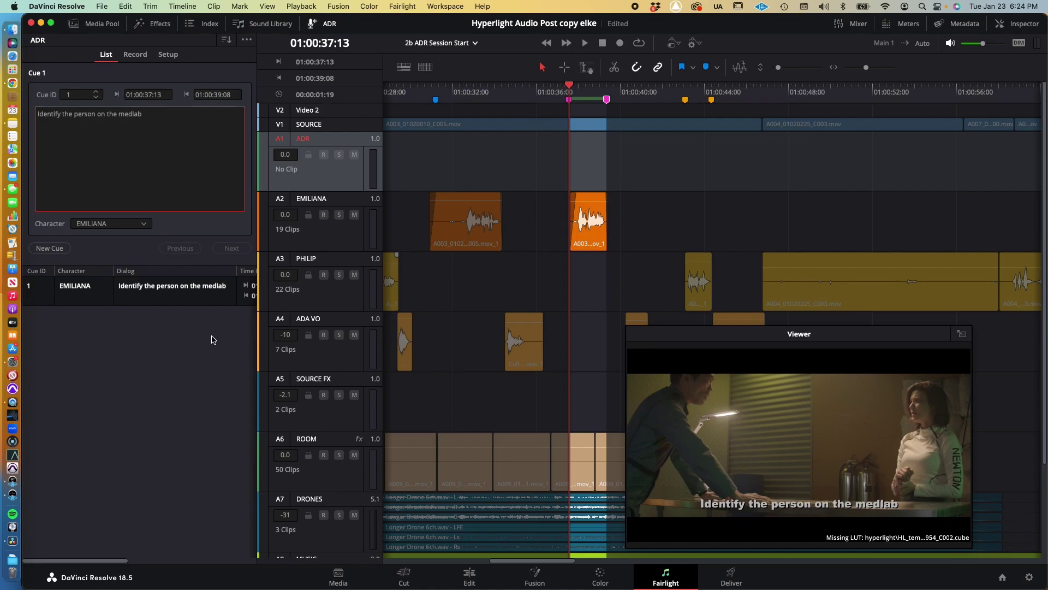
- Scroll the lesson PDF down to steps 7–8
{"action": "key", "text": "super+Tab"}
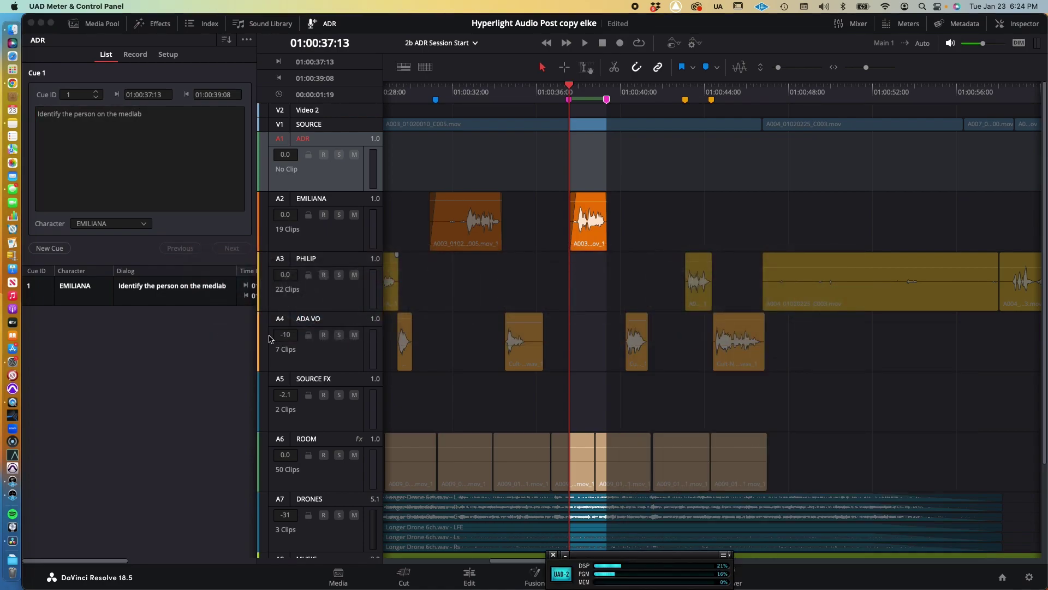
{"action": "key", "text": "super+Tab"}
{"action": "key", "text": "super+Tab"}
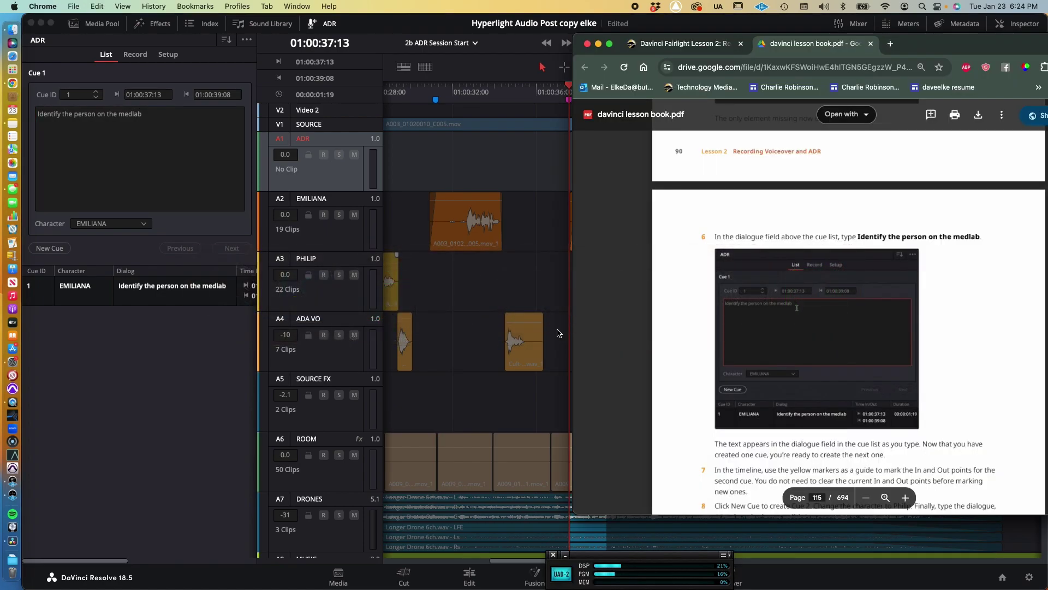
{"action": "scroll", "coordinate": [772, 282], "scroll_direction": "down", "scroll_amount": 5}
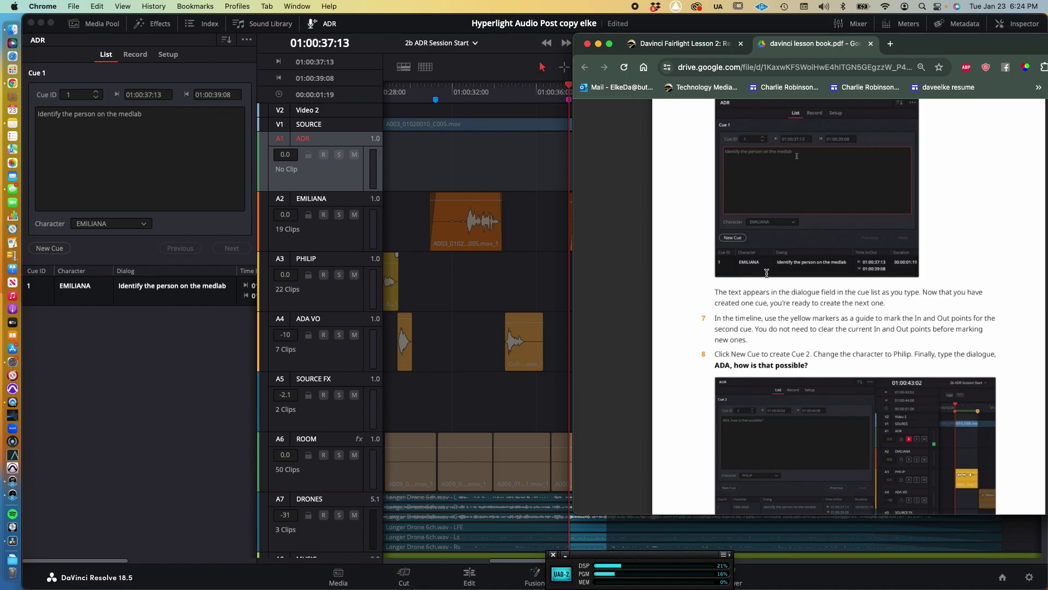
{"action": "scroll", "coordinate": [769, 295], "scroll_direction": "down", "scroll_amount": 1}
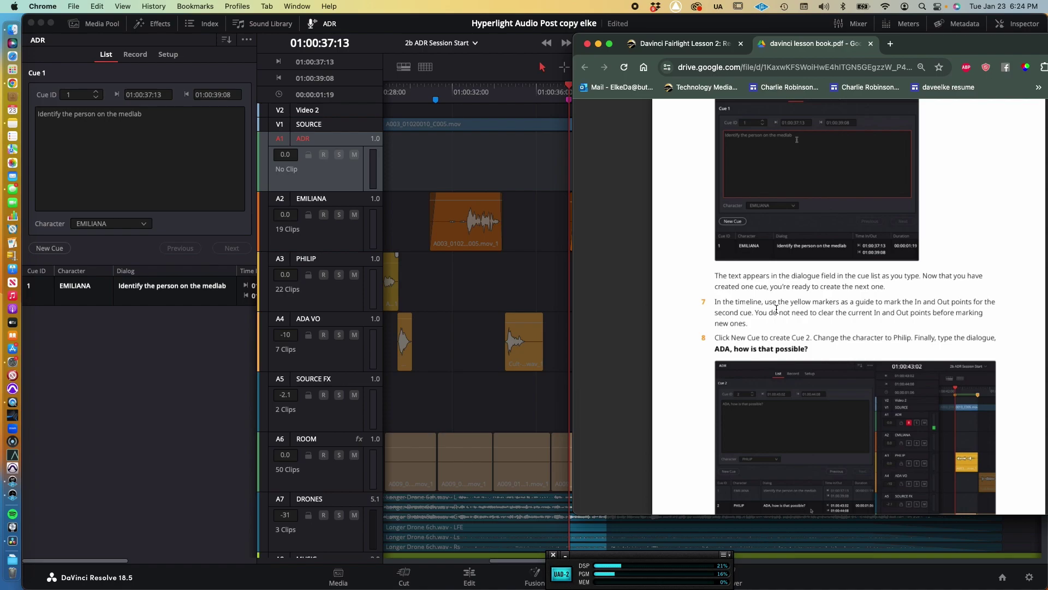
- Scroll the PDF to step 8 on Philip's cue and return to Resolve
{"action": "scroll", "coordinate": [776, 309], "scroll_direction": "down", "scroll_amount": 3}
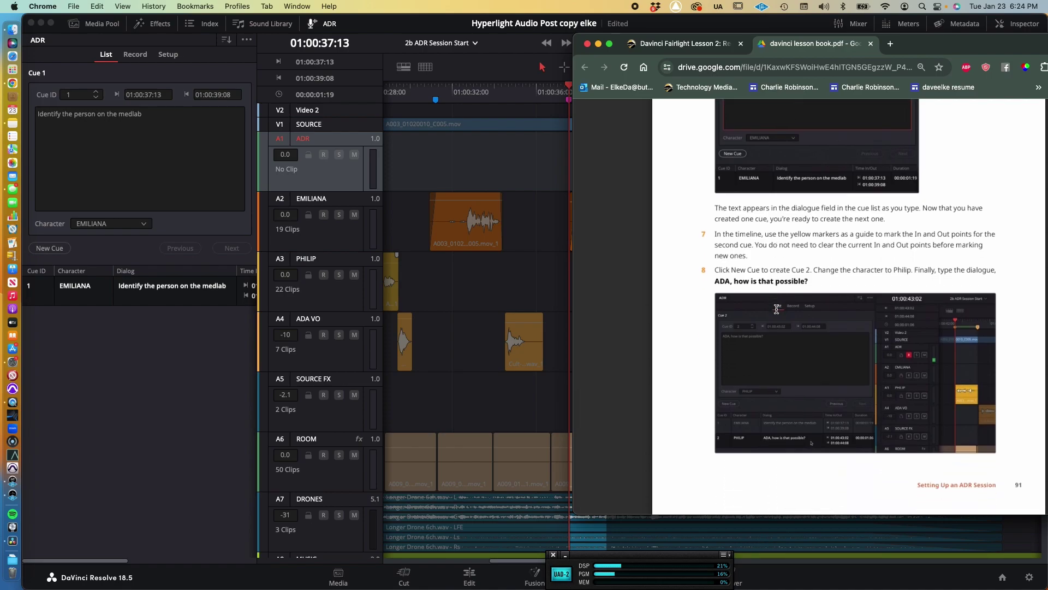
{"action": "key", "text": "super+Tab"}
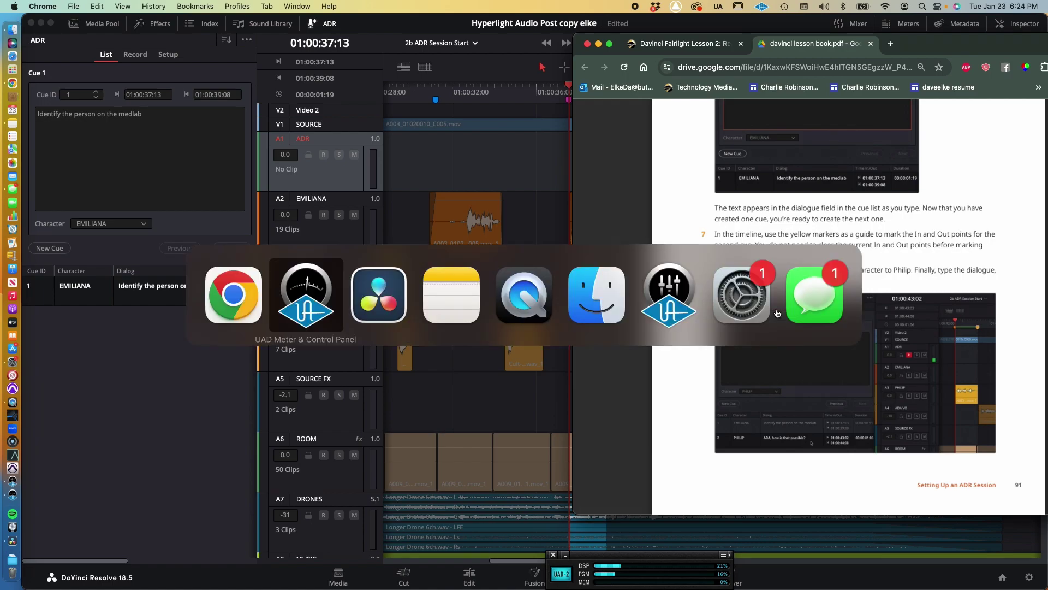
{"action": "key", "text": "super+Tab"}
{"action": "key", "text": "super+Tab"}
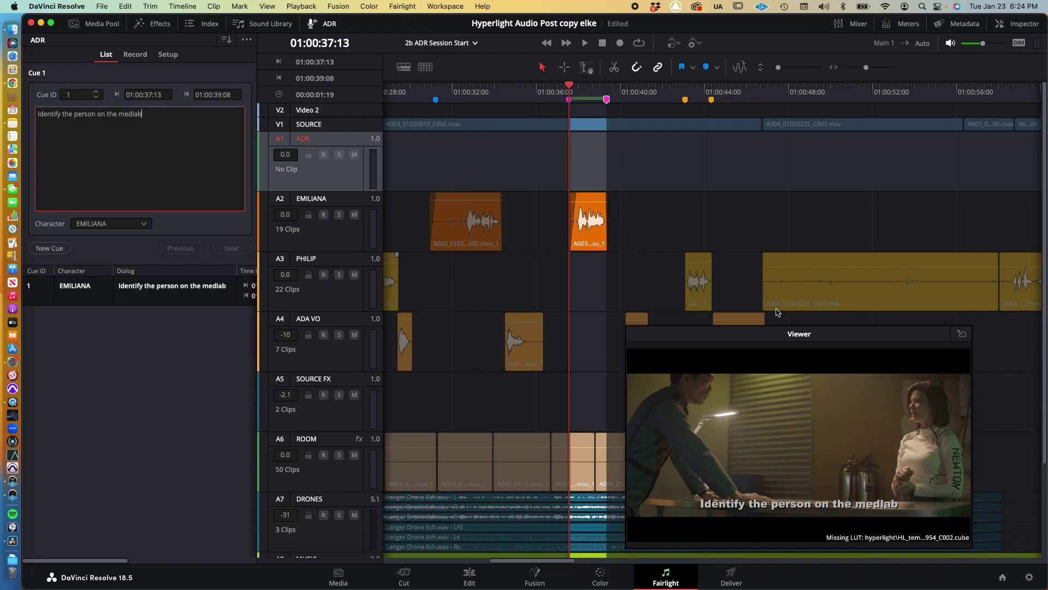
- Create cue 2 with In at 01:00:43:02 and Out at 01:00:44:08 around the Philip clip
{"action": "key", "text": "shift+Up"}
{"action": "key", "text": "shift+Down"}
{"action": "key", "text": "shift+Down"}
{"action": "key", "text": "shift+Down"}
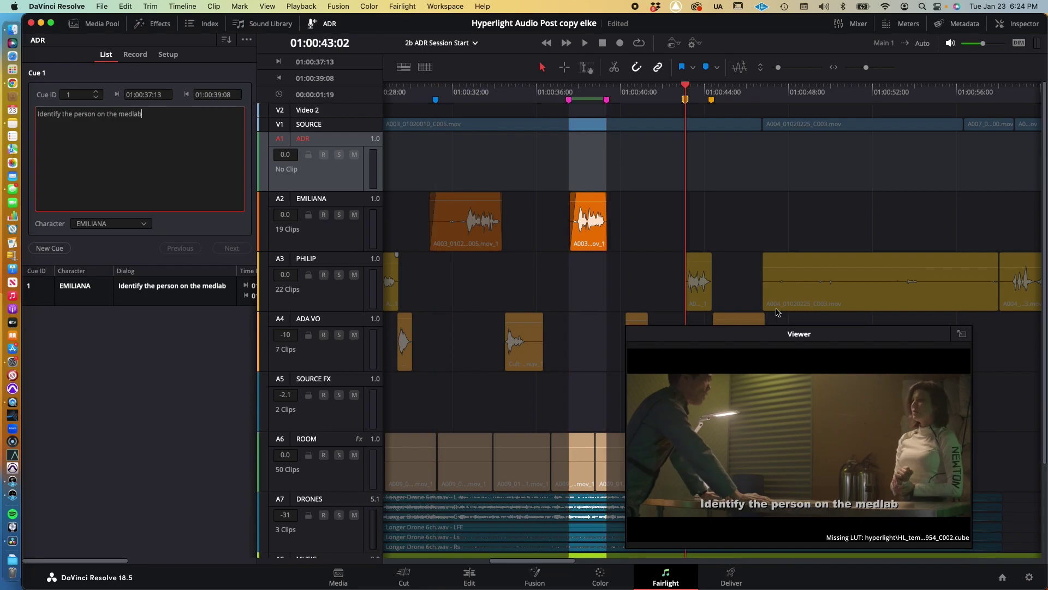
{"action": "type", "text": "i"}
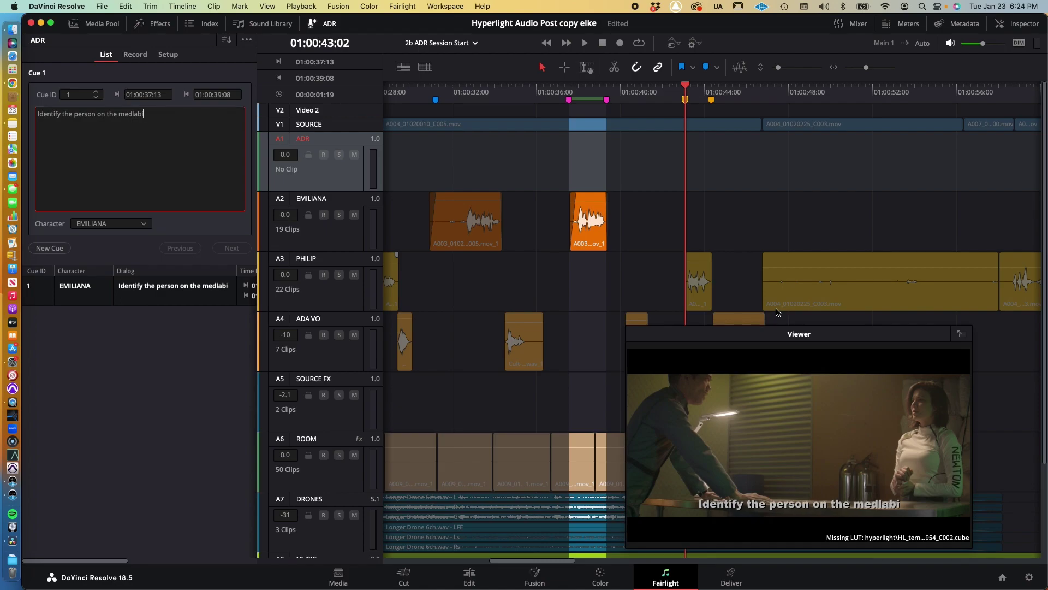
{"action": "type", "text": "i"}
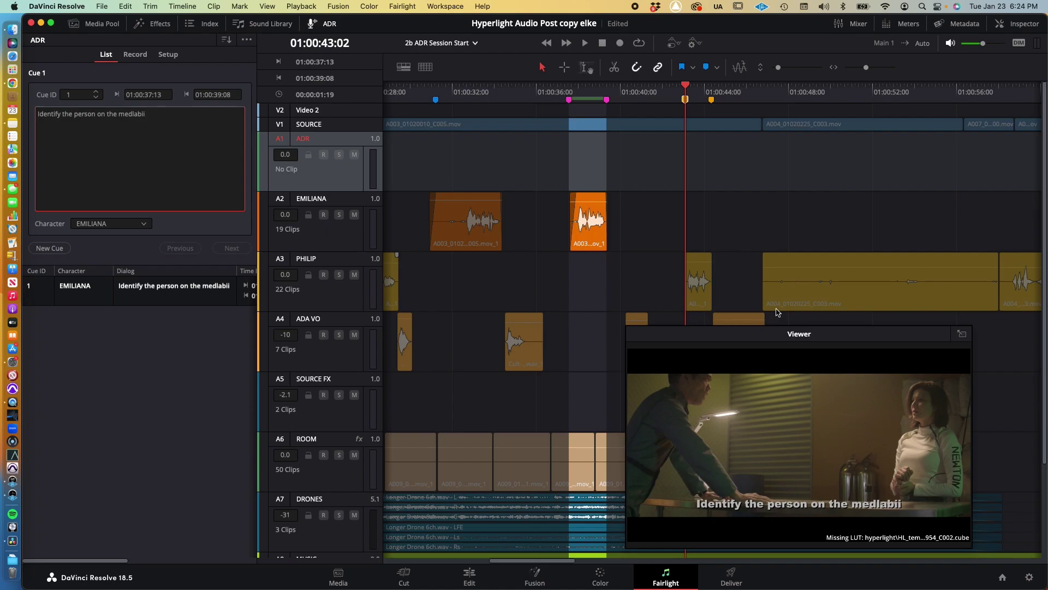
{"action": "left_click", "coordinate": [110, 425]}
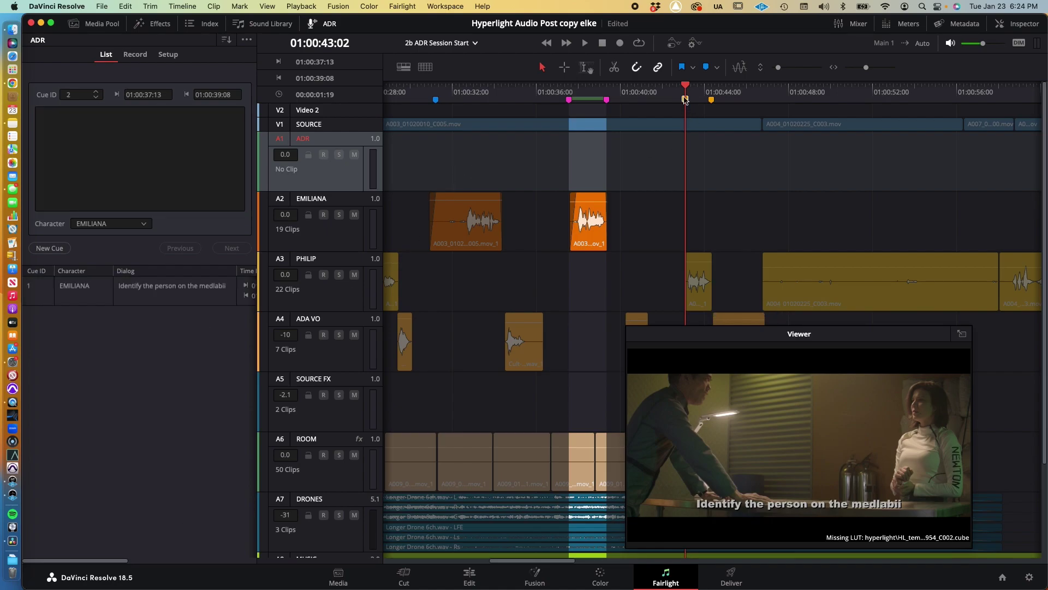
{"action": "key", "text": "i"}
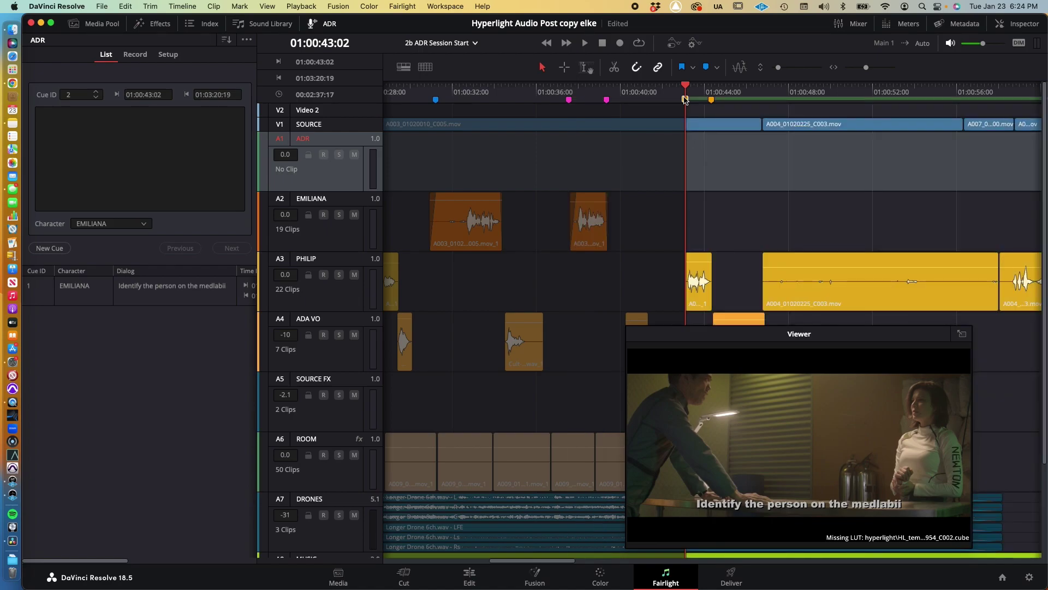
{"action": "key", "text": "shift+Down"}
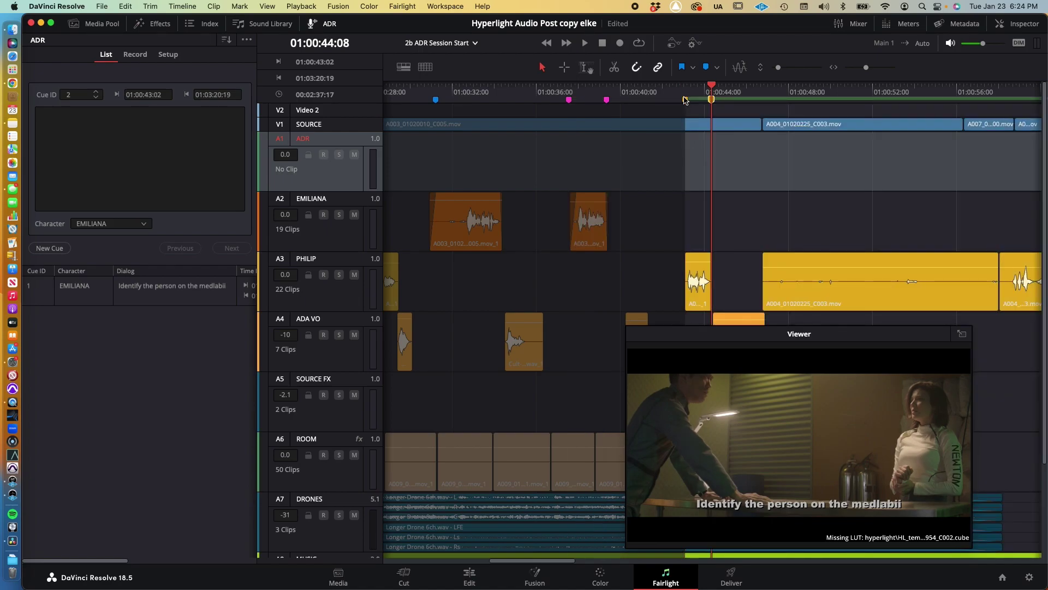
{"action": "key", "text": "o"}
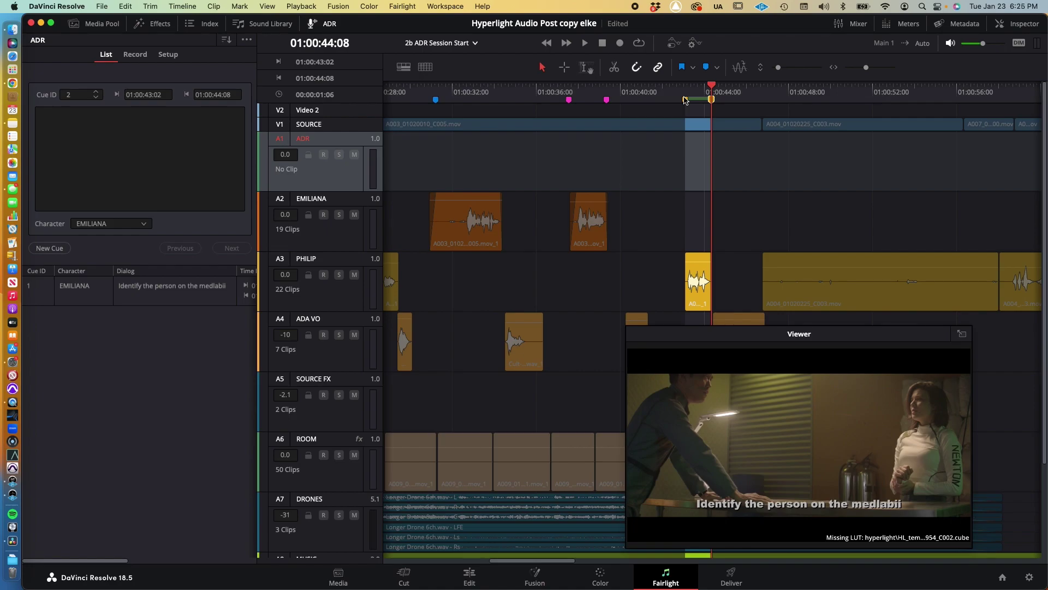
{"action": "left_click", "coordinate": [684, 100]}
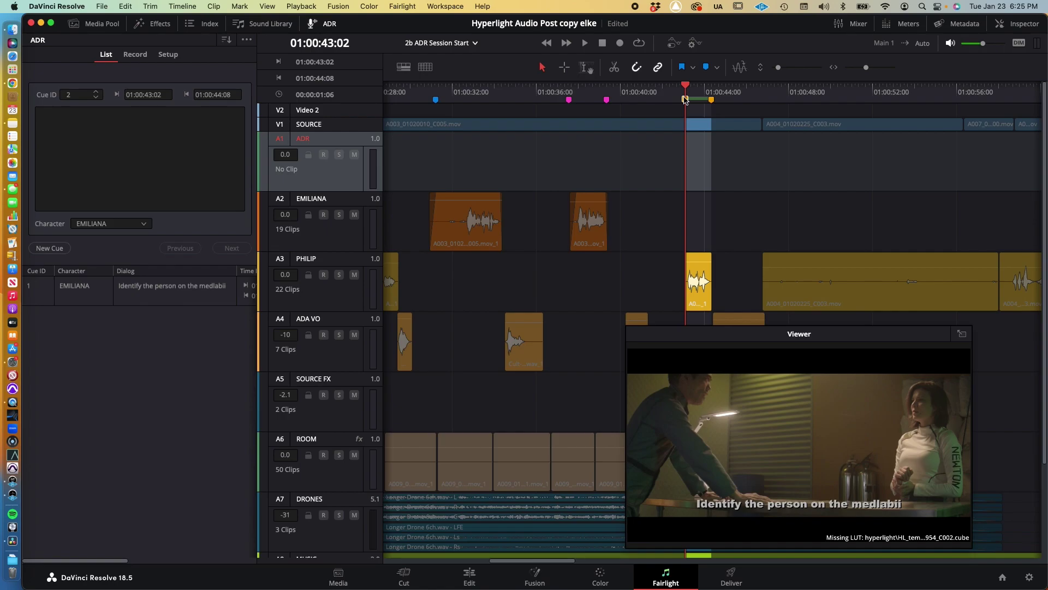
{"action": "left_click", "coordinate": [711, 100]}
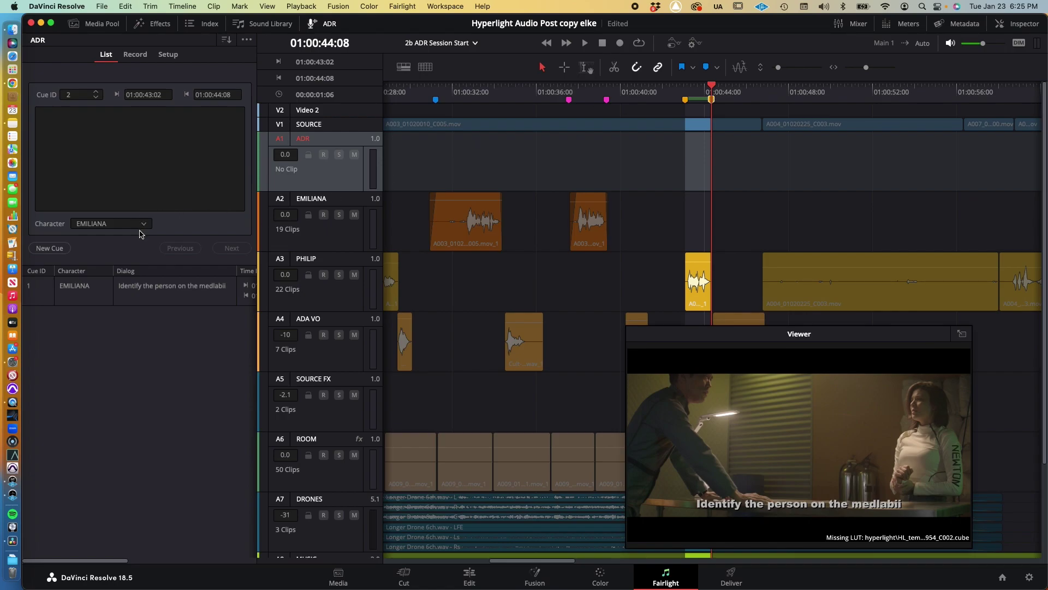
- Add the new cue to the ADR cue list and check the lesson book
{"action": "left_click", "coordinate": [45, 250]}
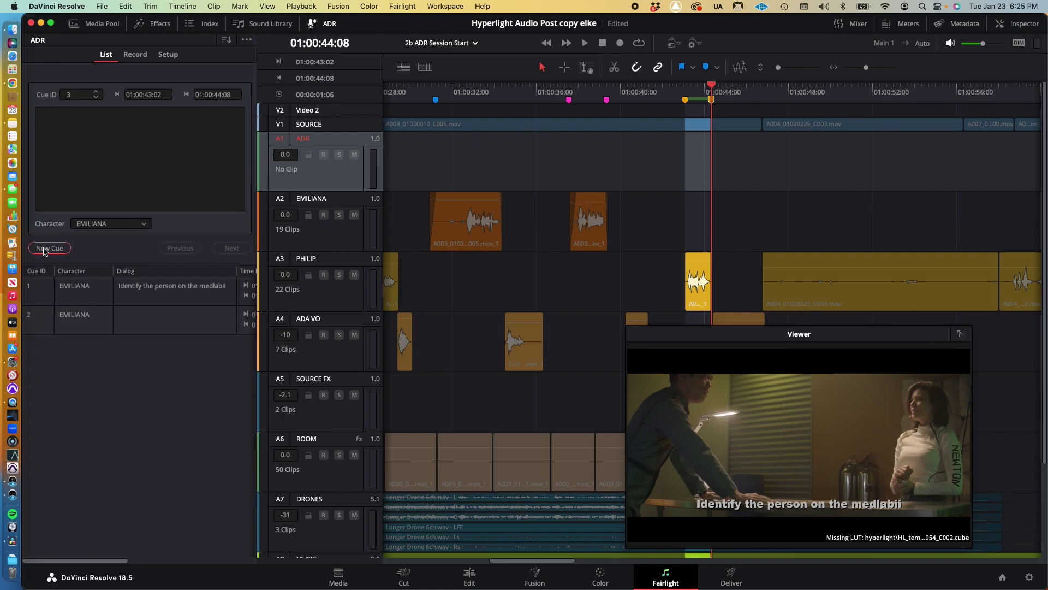
{"action": "key", "text": "super+Tab"}
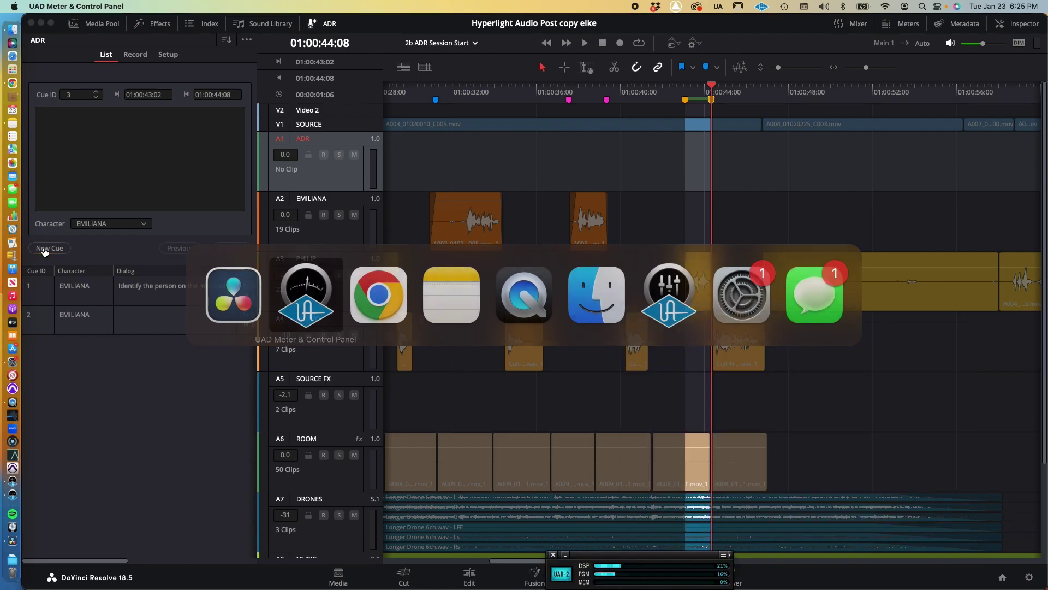
{"action": "key", "text": "super+Tab"}
{"action": "key", "text": "super+Tab"}
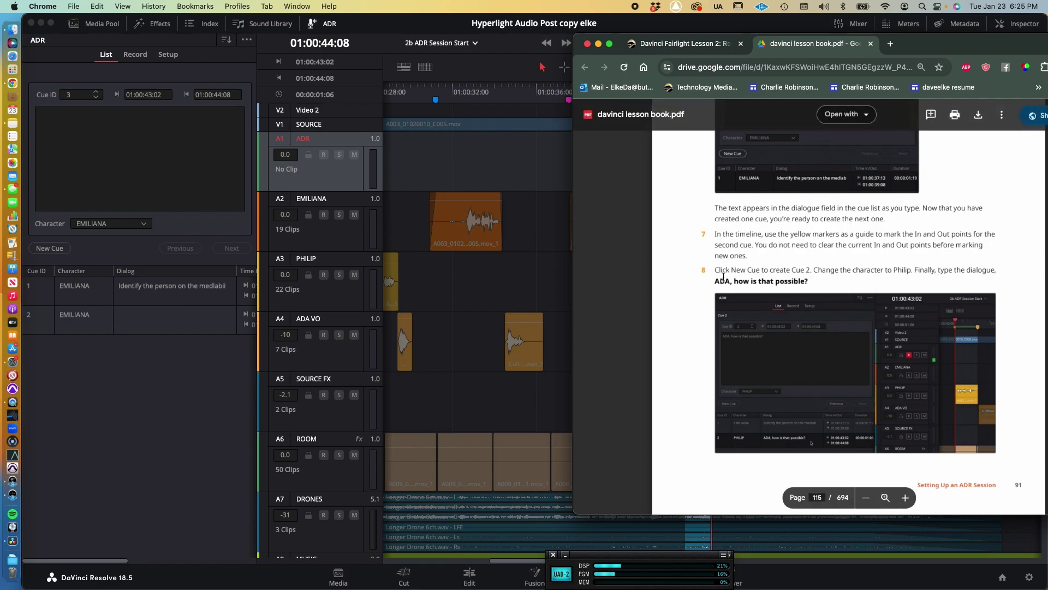
{"action": "key", "text": "super+Tab"}
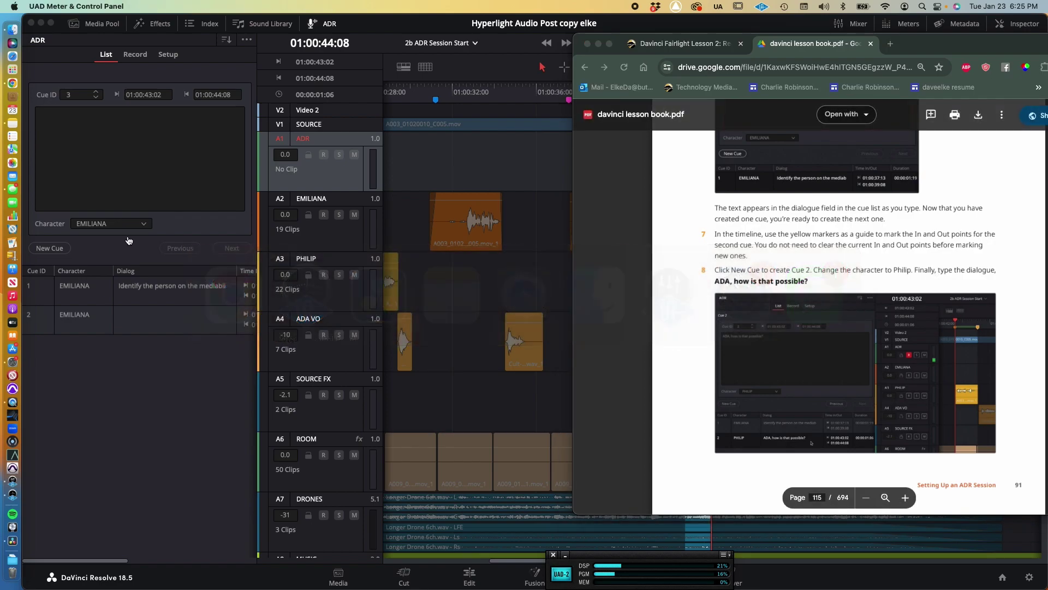
- Set the cue's character to Philip and its dialog to 'How is that possible?'
{"action": "left_click", "coordinate": [124, 225]}
{"action": "left_click", "coordinate": [106, 274]}
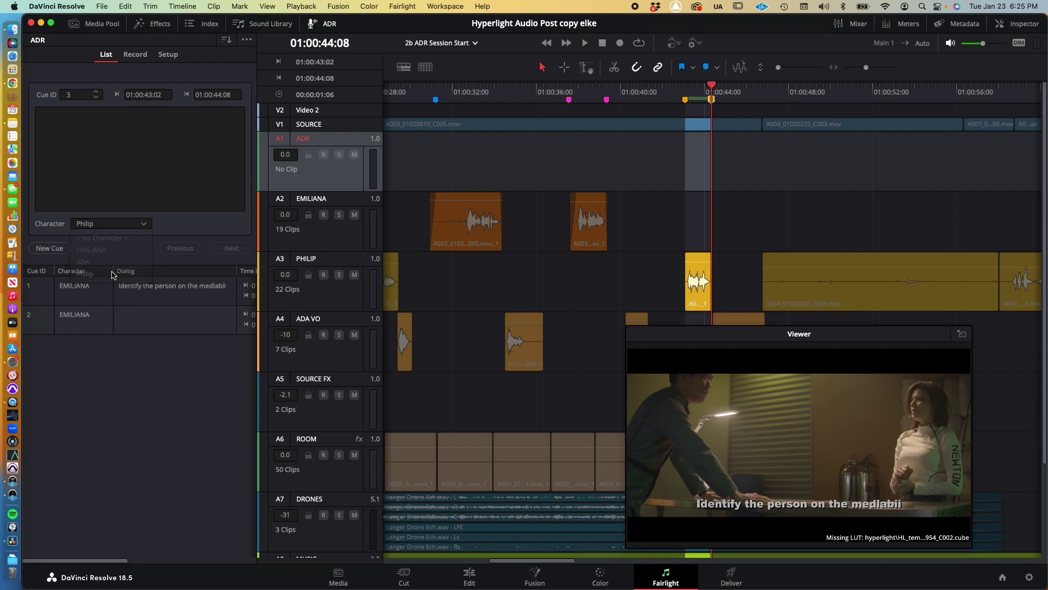
{"action": "left_click", "coordinate": [98, 123]}
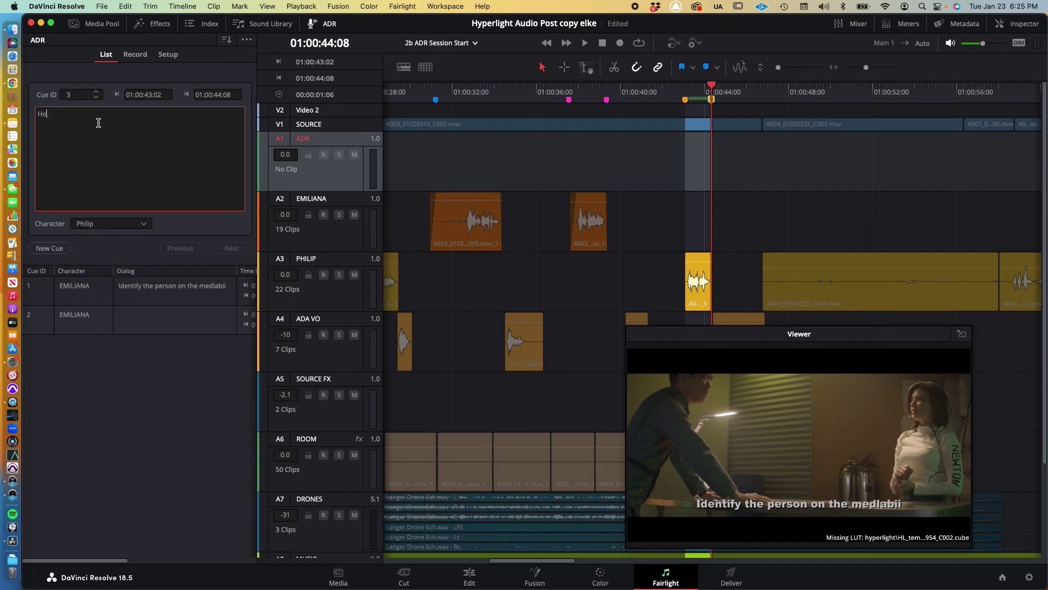
{"action": "type", "text": "ossible?"}
{"action": "left_click", "coordinate": [116, 368]}
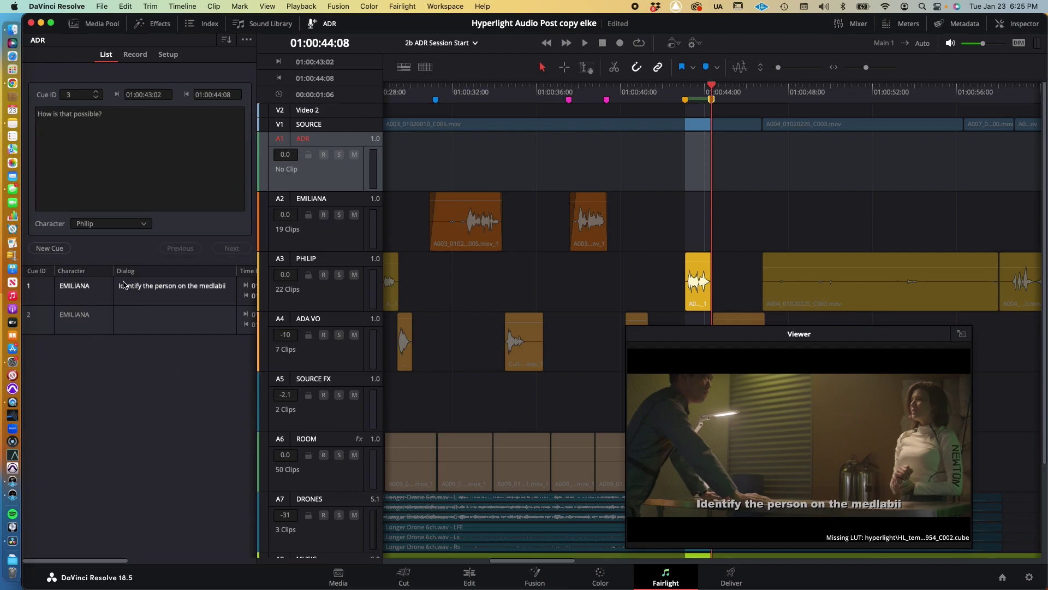
- Read lesson steps 9–10 on the Recordings bin and clearing In/Out, then return to Resolve
{"action": "key", "text": "super+Tab"}
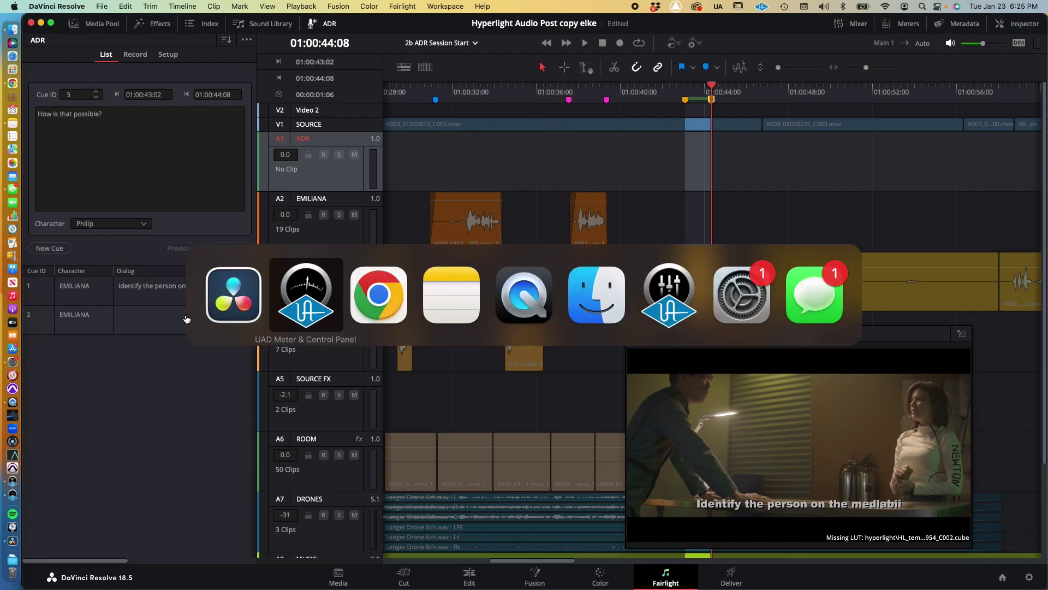
{"action": "key", "text": "super+Tab"}
{"action": "key", "text": "super+Tab"}
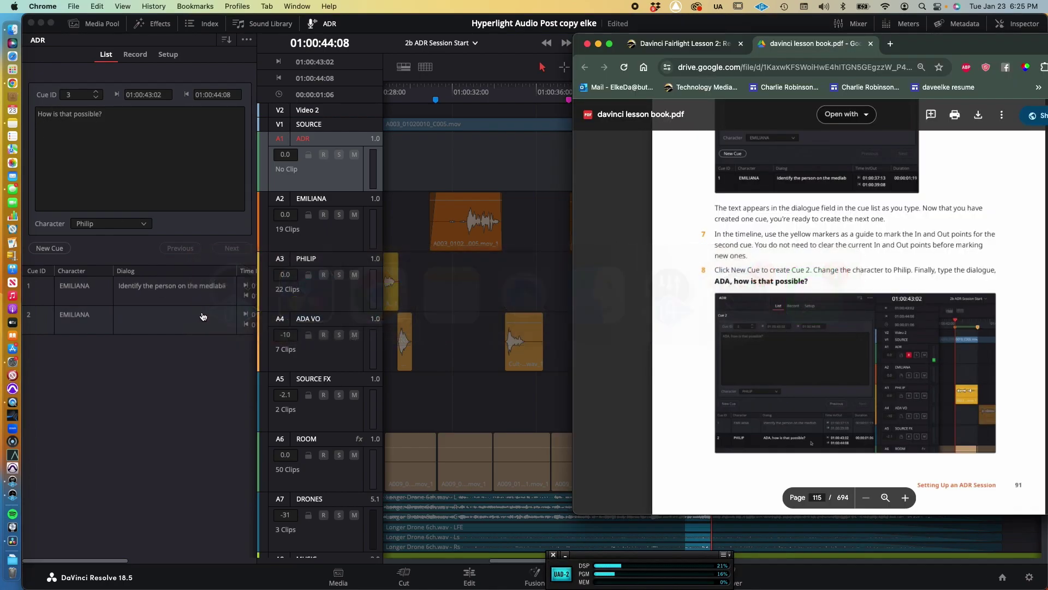
{"action": "scroll", "coordinate": [714, 268], "scroll_direction": "down", "scroll_amount": 10}
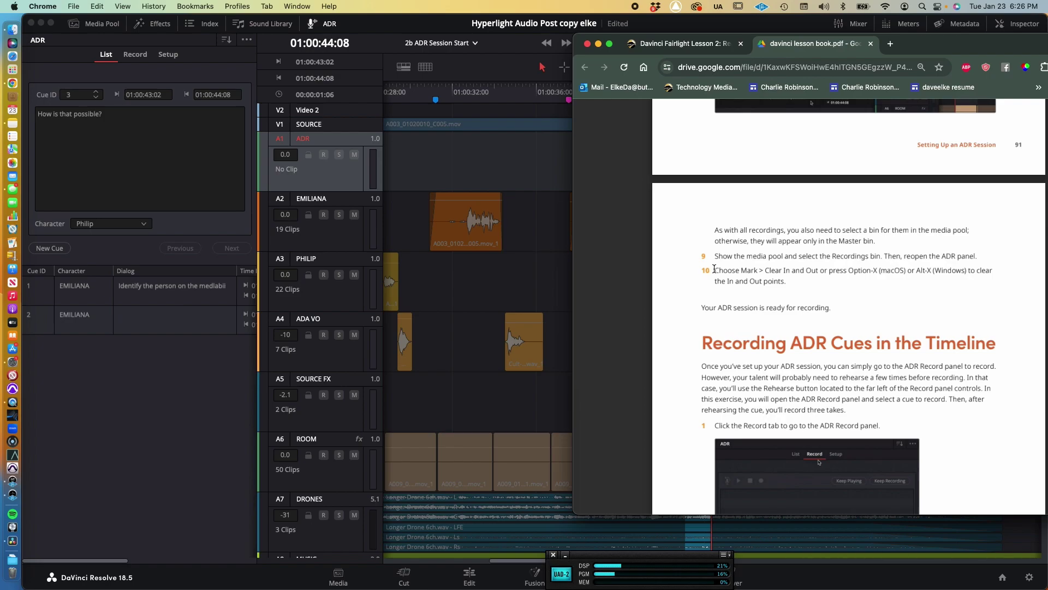
{"action": "key", "text": "super+Tab"}
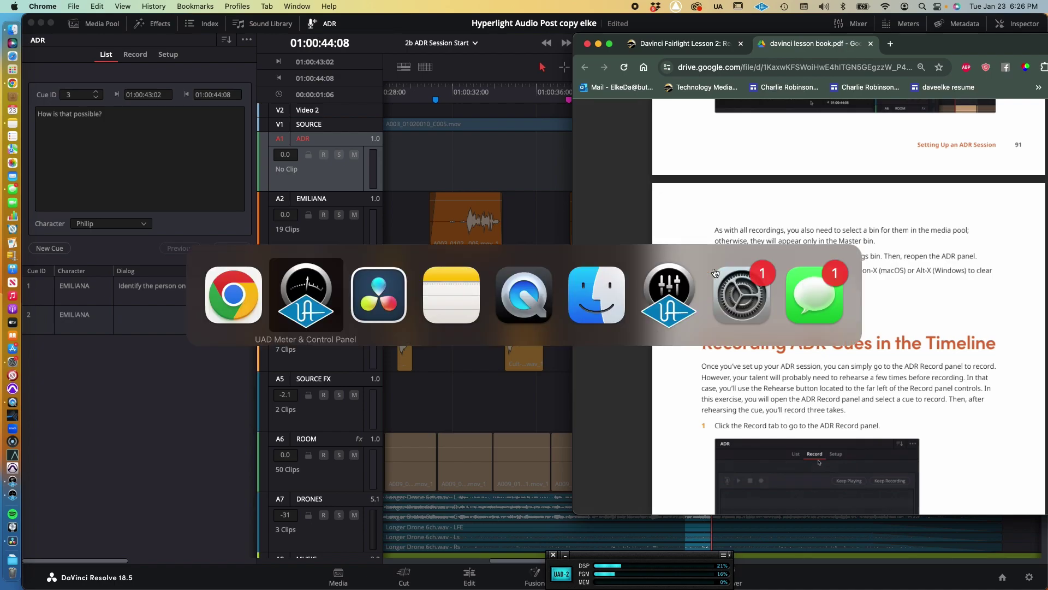
{"action": "key", "text": "super+Tab"}
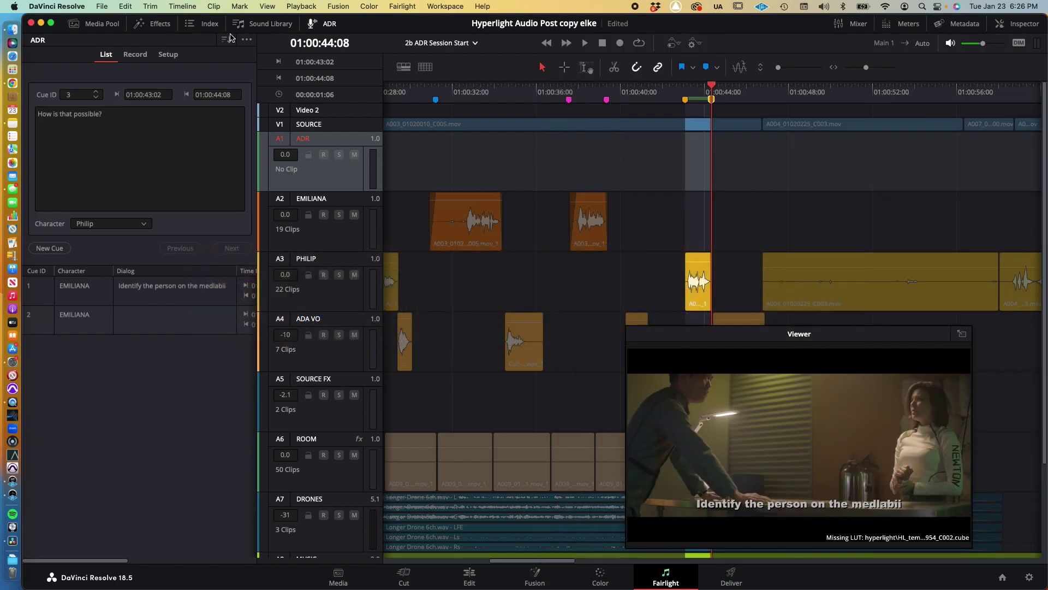
- Open the Media Pool and make Recordings the current bin, showing scratch vo_001–vo_003
{"action": "left_click", "coordinate": [115, 27]}
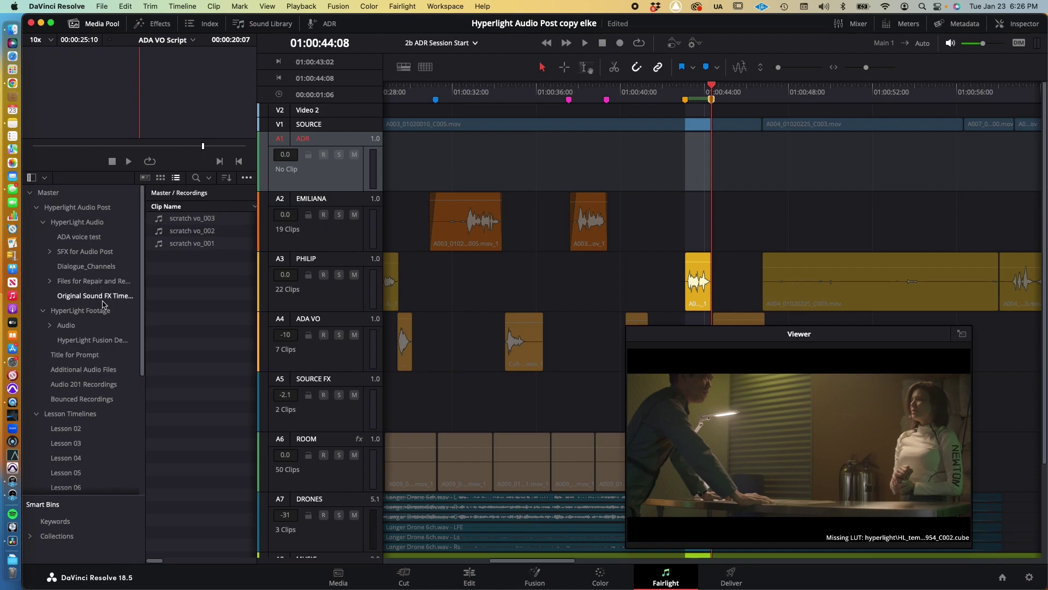
{"action": "scroll", "coordinate": [98, 324], "scroll_direction": "down", "scroll_amount": 8}
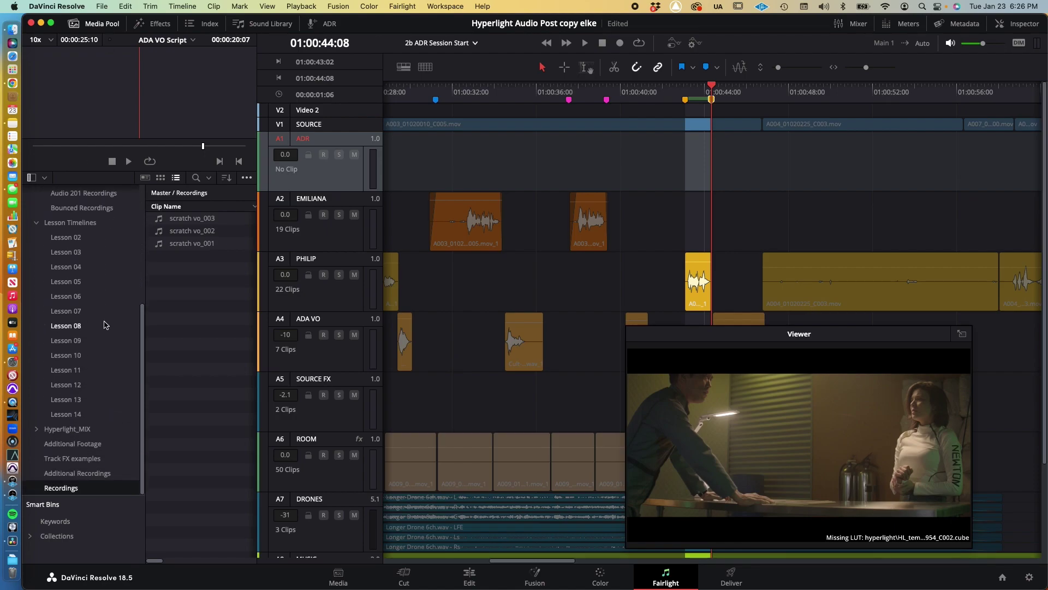
{"action": "double_click", "coordinate": [73, 485]}
{"action": "left_click", "coordinate": [90, 487]}
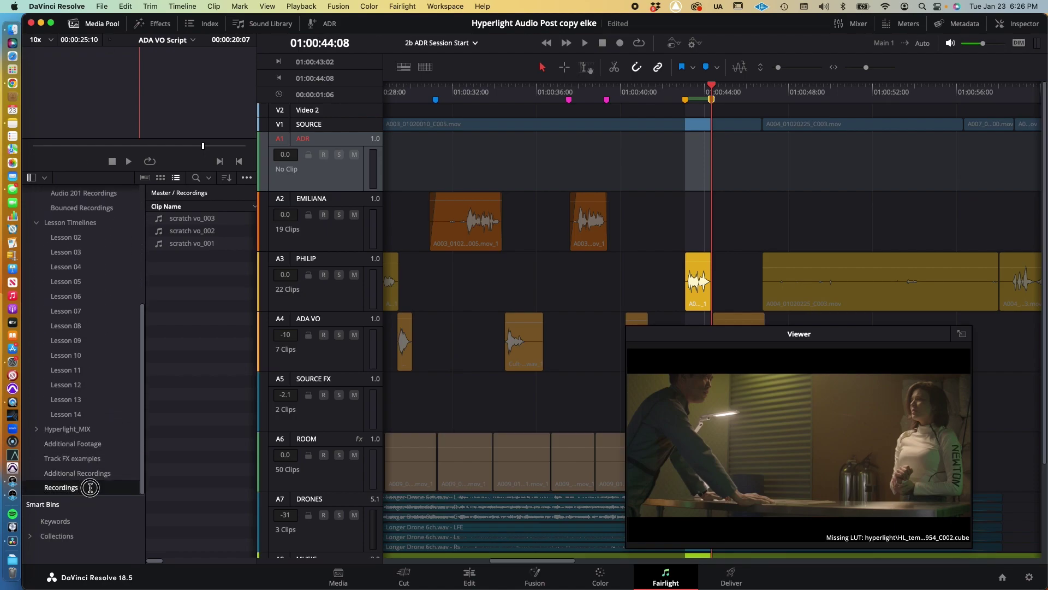
{"action": "left_click", "coordinate": [82, 521]}
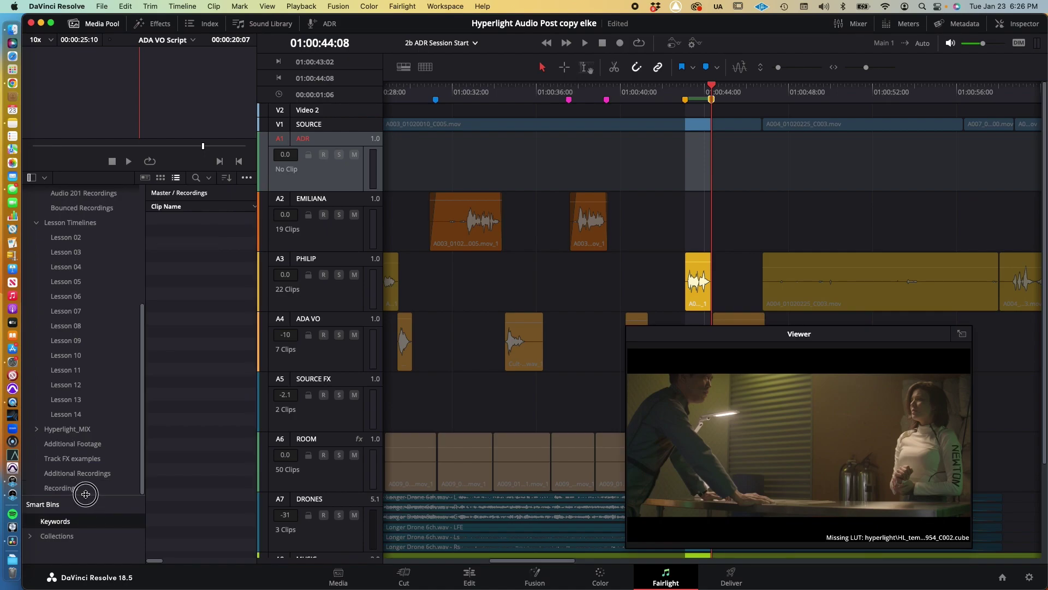
{"action": "left_click", "coordinate": [83, 491]}
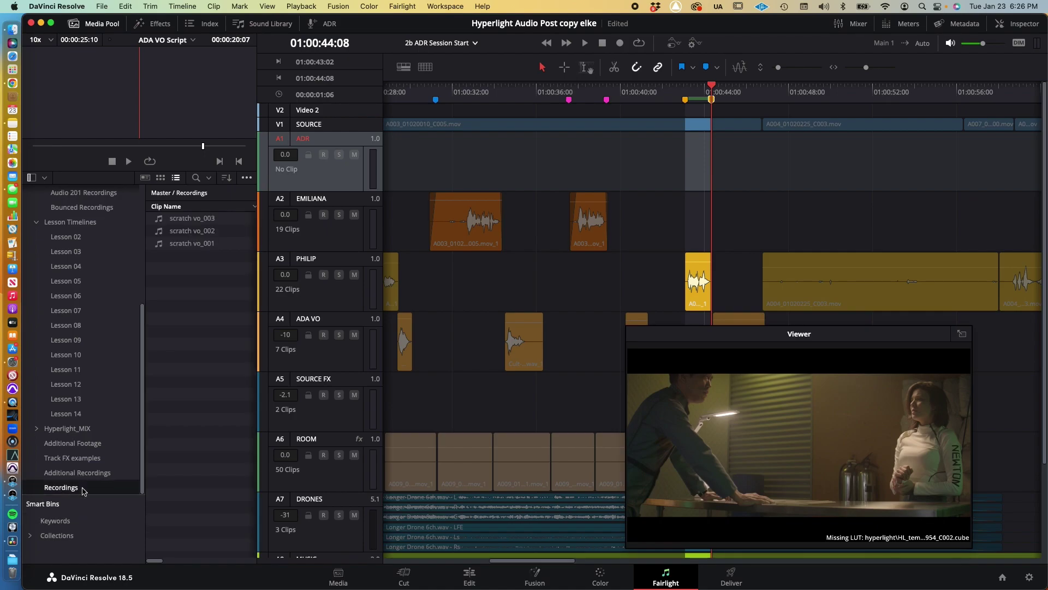
{"action": "key", "text": "super+Tab"}
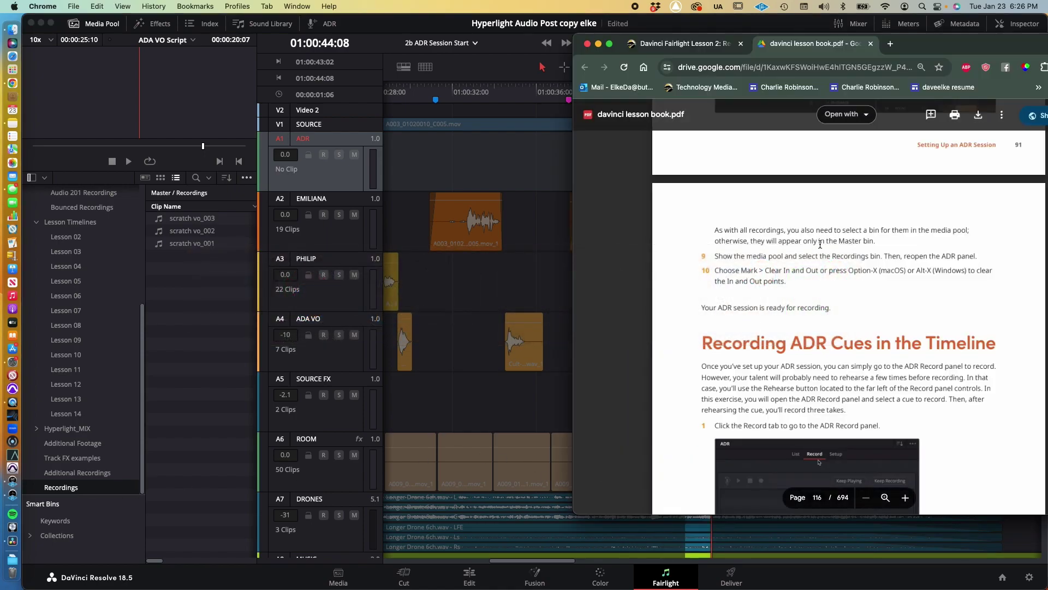
{"action": "key", "text": "super+Tab"}
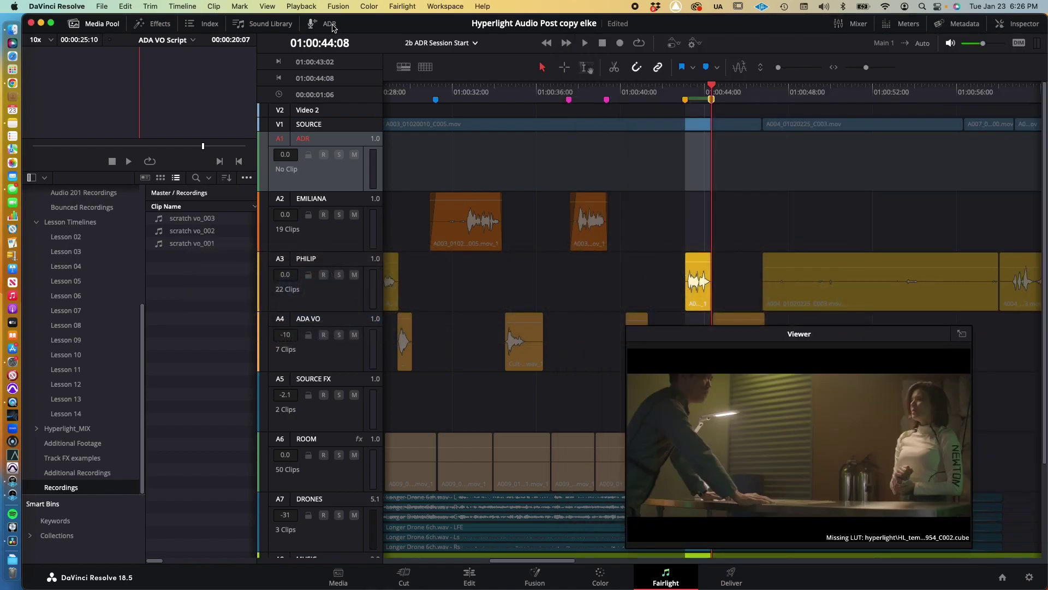
- Reopen the ADR cue list and check the lesson's next step
{"action": "left_click", "coordinate": [329, 25]}
{"action": "key", "text": "super+Tab"}
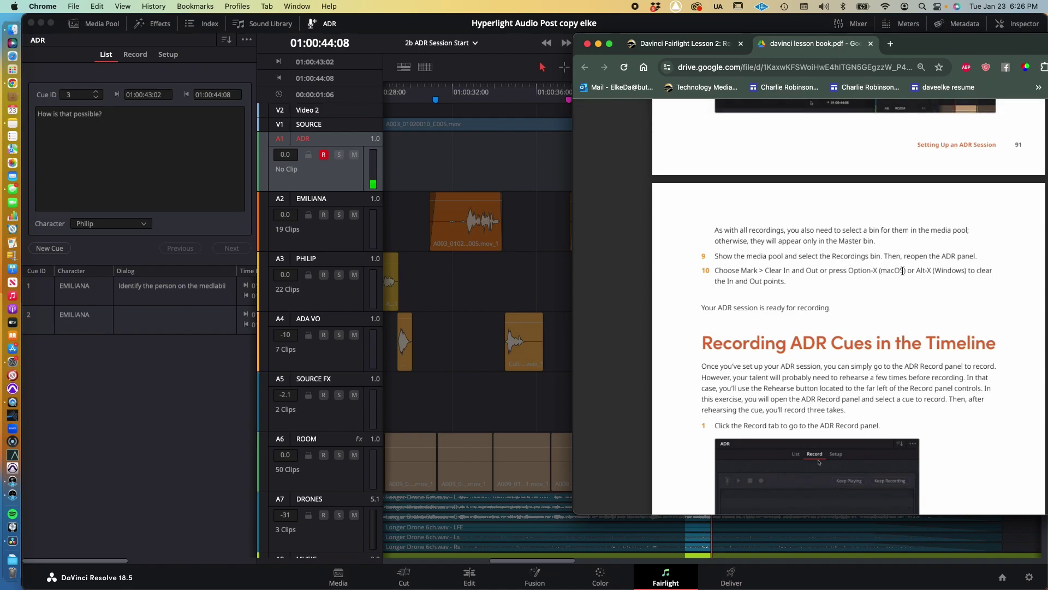
{"action": "key", "text": "super+Tab"}
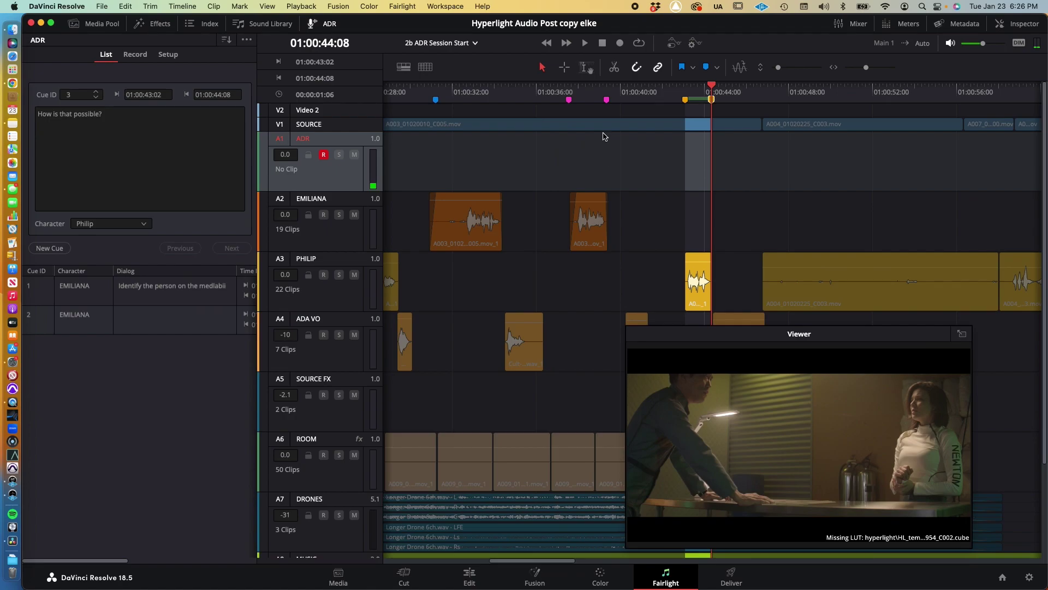
- Clear the timeline's In and Out points from the Mark menu
{"action": "left_click", "coordinate": [240, 6]}
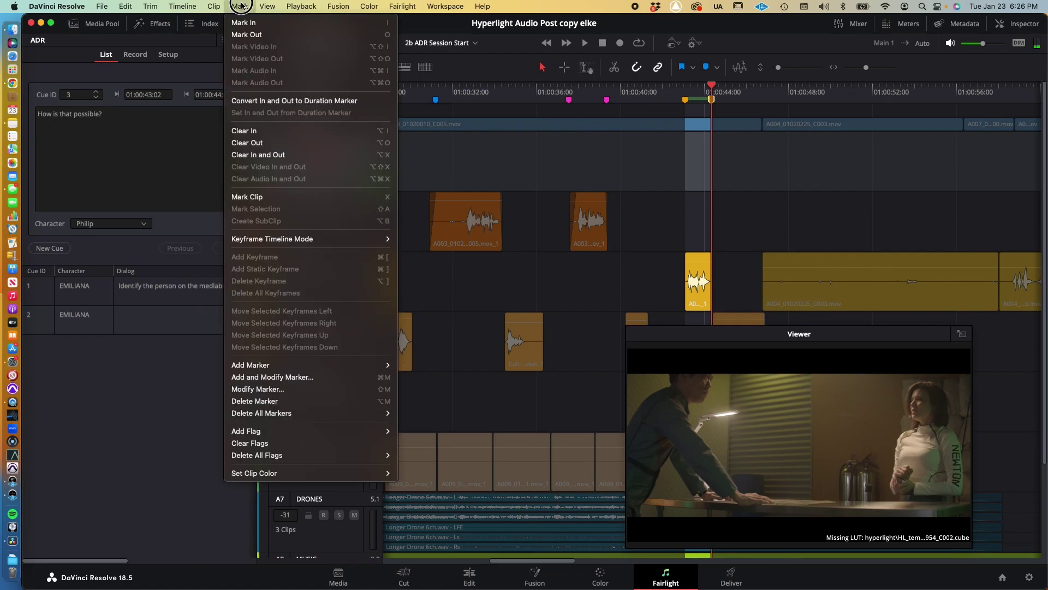
{"action": "left_click", "coordinate": [260, 133]}
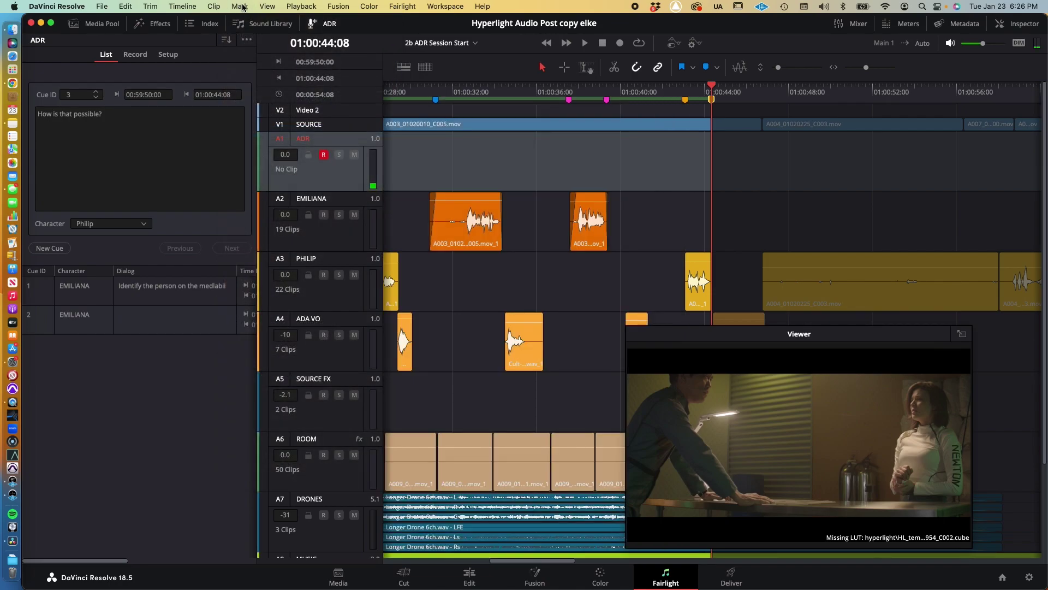
{"action": "left_click", "coordinate": [241, 6]}
{"action": "left_click", "coordinate": [261, 143]}
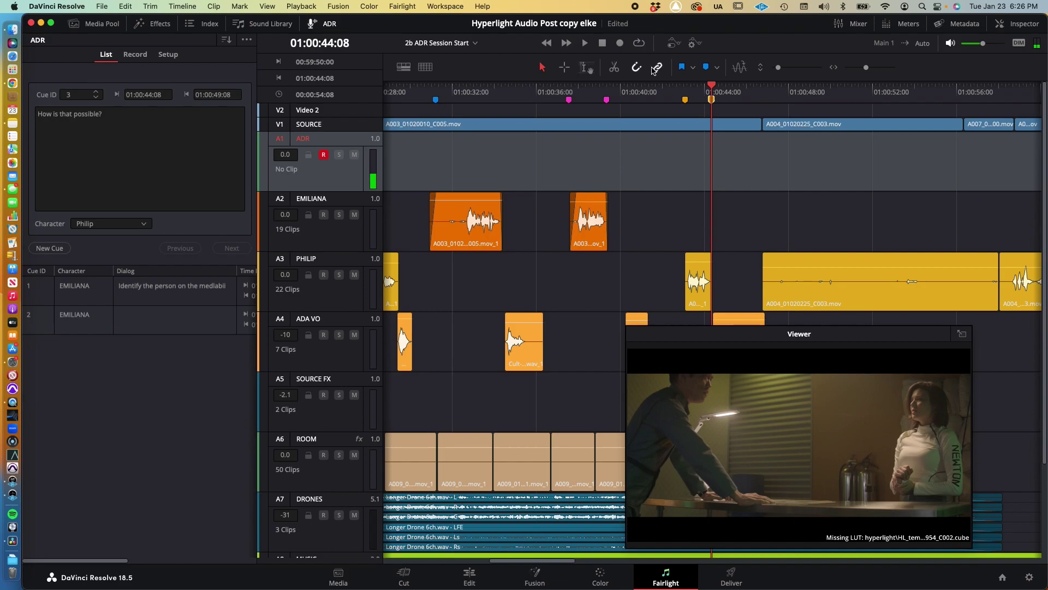
- Disarm the A1 ADR track and scroll the PDF to Recording ADR Cues steps 2–3
{"action": "key", "text": "super+Tab"}
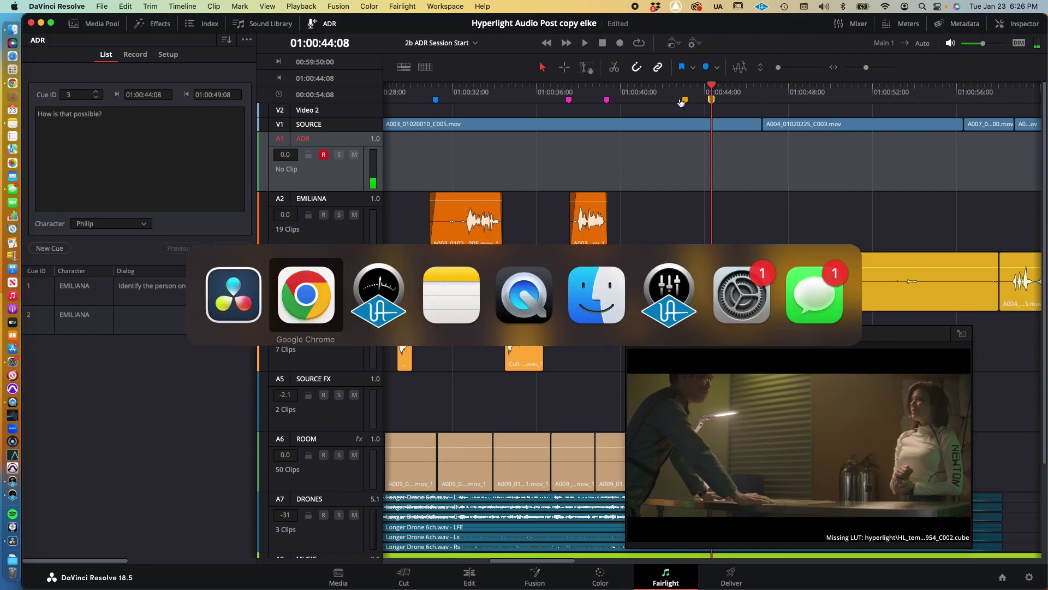
{"action": "left_click", "coordinate": [326, 156]}
{"action": "key", "text": "super+Tab"}
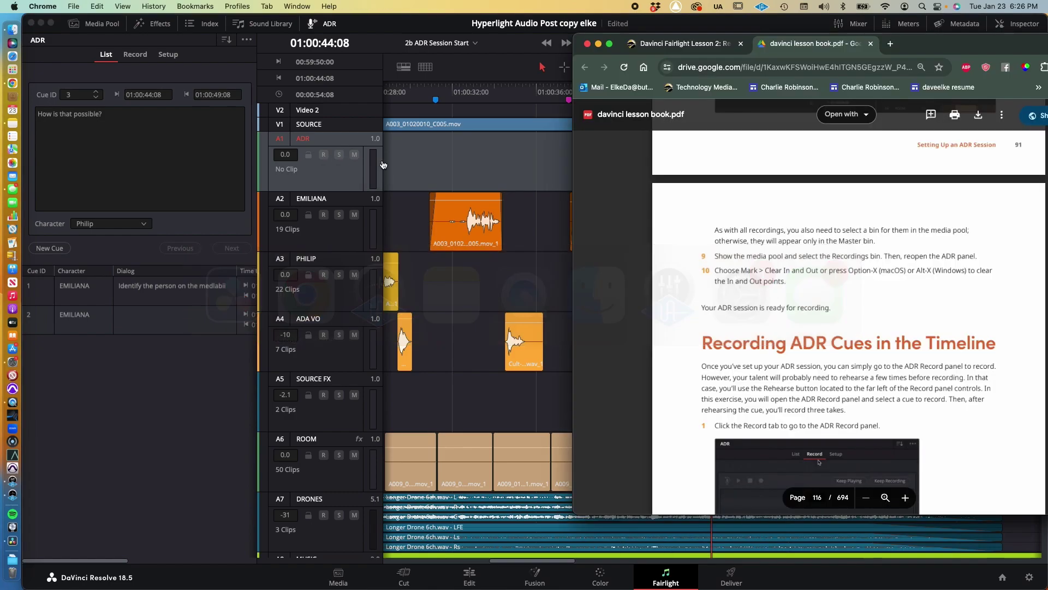
{"action": "scroll", "coordinate": [667, 236], "scroll_direction": "down", "scroll_amount": 3}
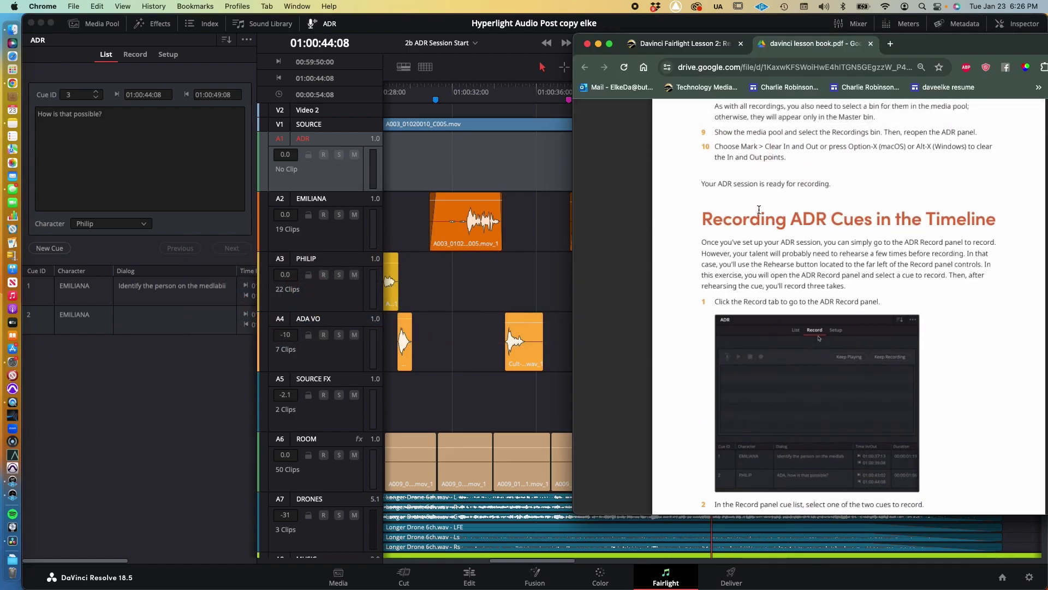
{"action": "scroll", "coordinate": [759, 210], "scroll_direction": "down", "scroll_amount": 2}
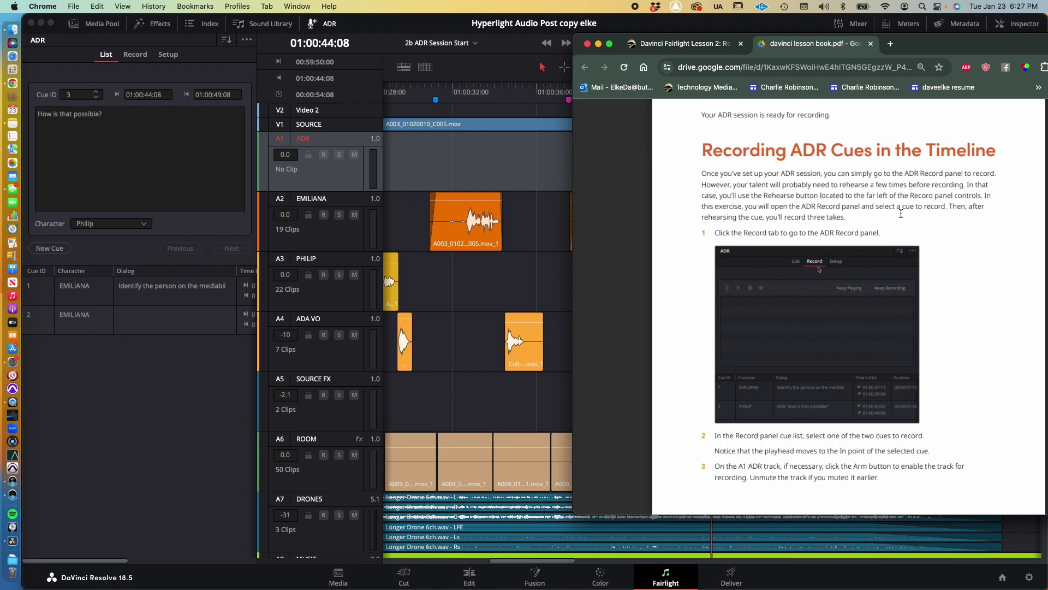
- Bring Resolve forward and switch the ADR panel to its Record controls
{"action": "scroll", "coordinate": [901, 213], "scroll_direction": "down", "scroll_amount": 1}
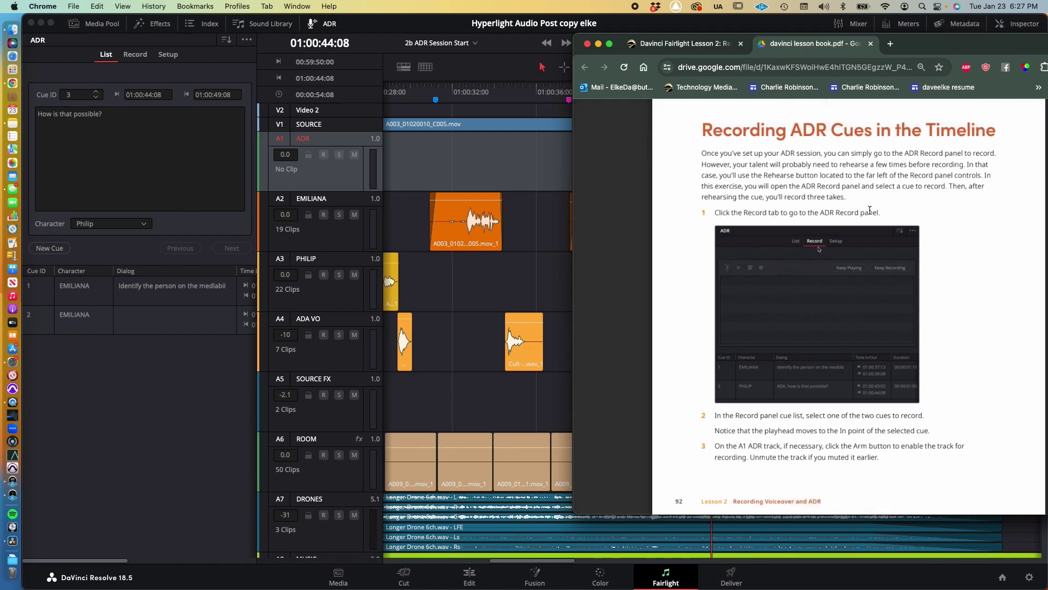
{"action": "left_click", "coordinate": [182, 355]}
{"action": "left_click", "coordinate": [140, 52]}
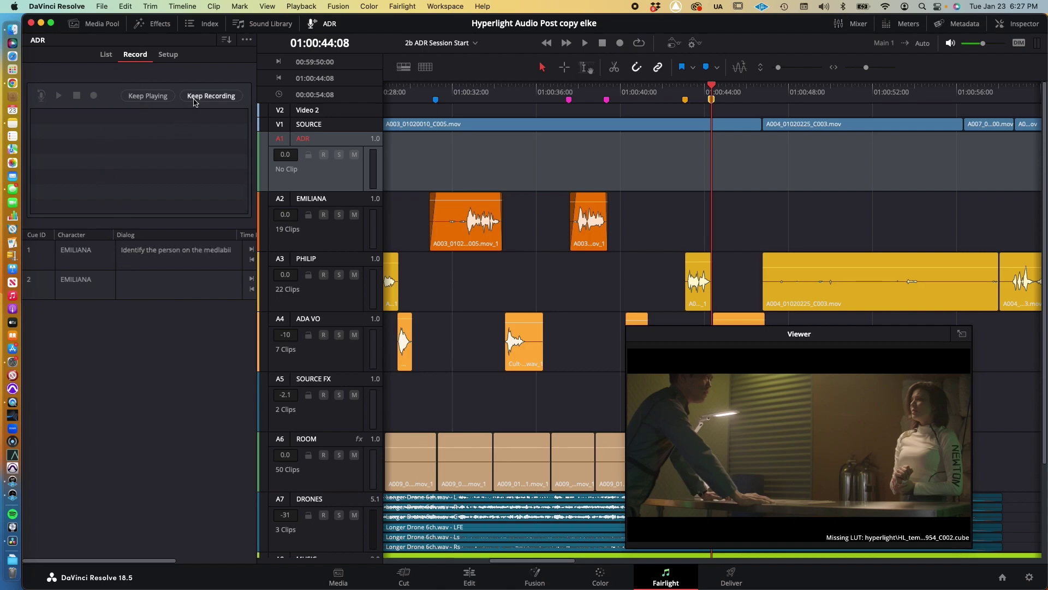
- After checking the lesson PDF, select cue 2 to jump the playhead to 01:00:43:02
{"action": "key", "text": "super+Tab"}
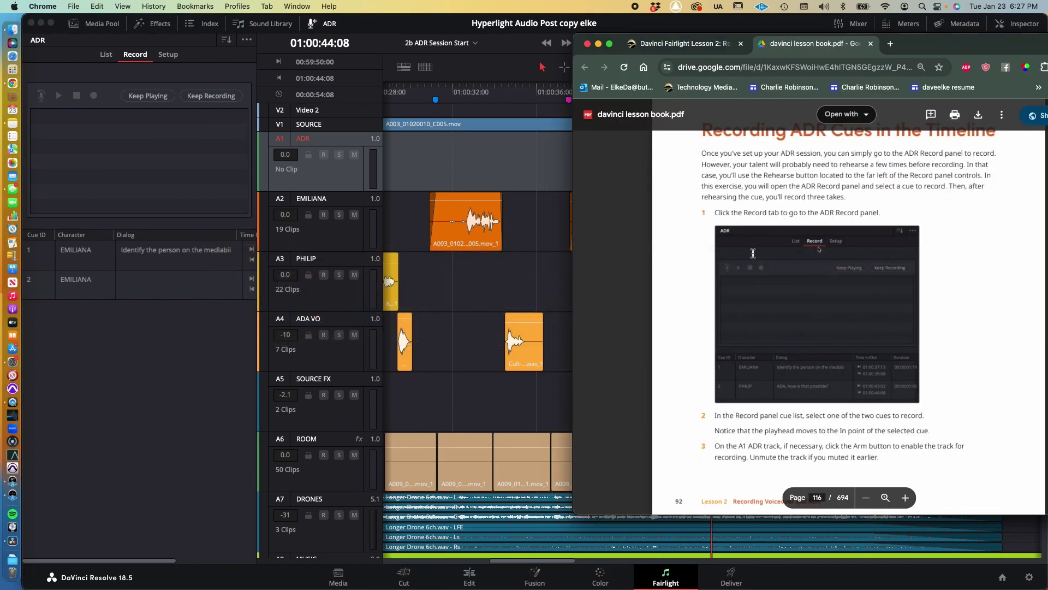
{"action": "scroll", "coordinate": [786, 322], "scroll_direction": "down", "scroll_amount": 4}
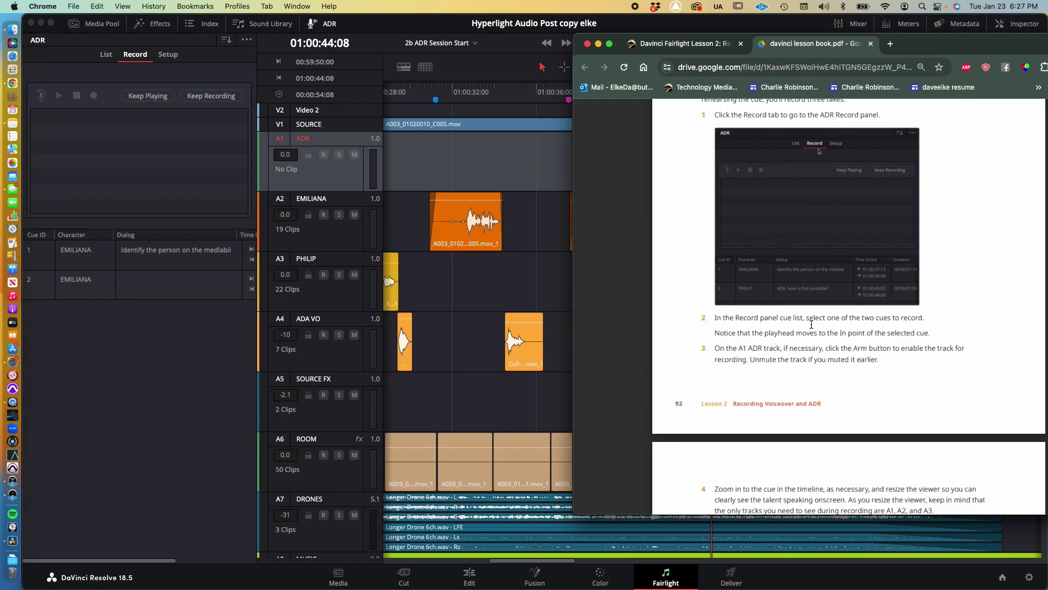
{"action": "key", "text": "super+Tab"}
{"action": "key", "text": "super+Tab"}
{"action": "key", "text": "super+Tab"}
{"action": "key", "text": "super+Tab"}
{"action": "key", "text": "super+Tab"}
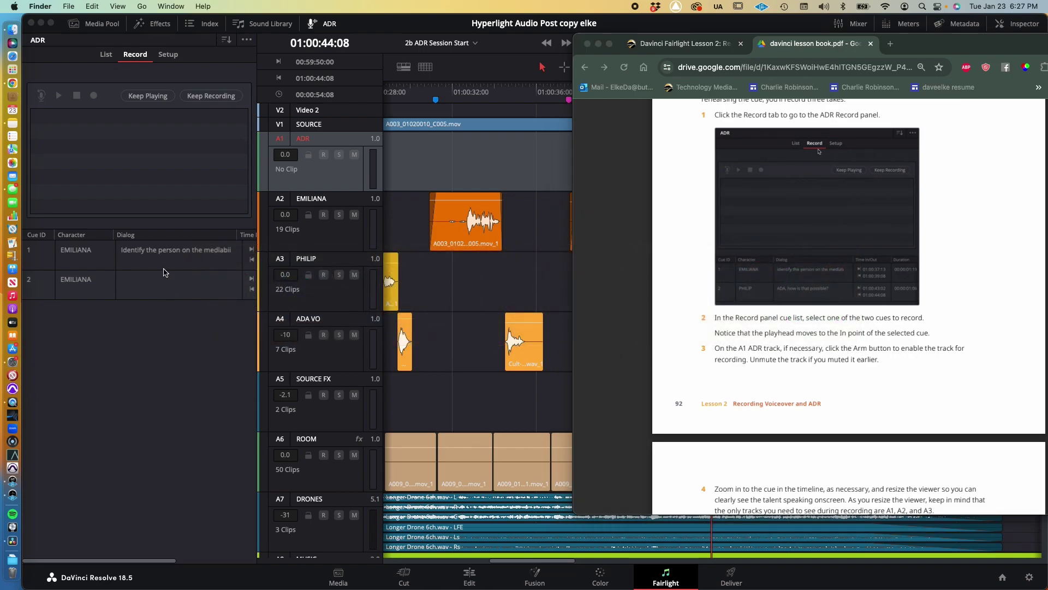
{"action": "left_click", "coordinate": [158, 285]}
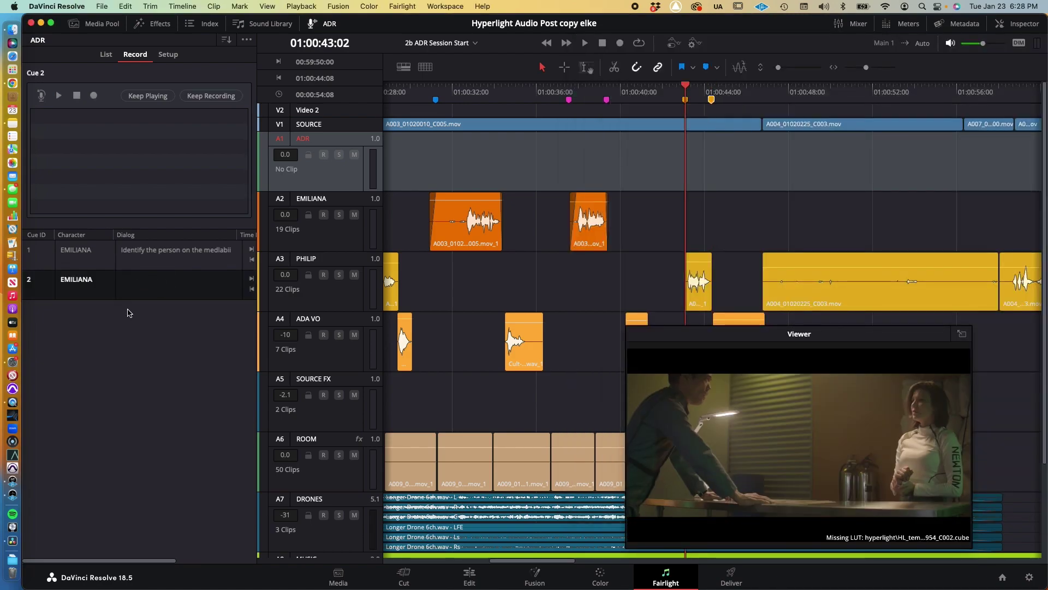
- Set cue 2's character to Philip and its dialog to 'How is that possible?', then add cue 3
{"action": "left_click", "coordinate": [137, 263]}
{"action": "left_click", "coordinate": [106, 56]}
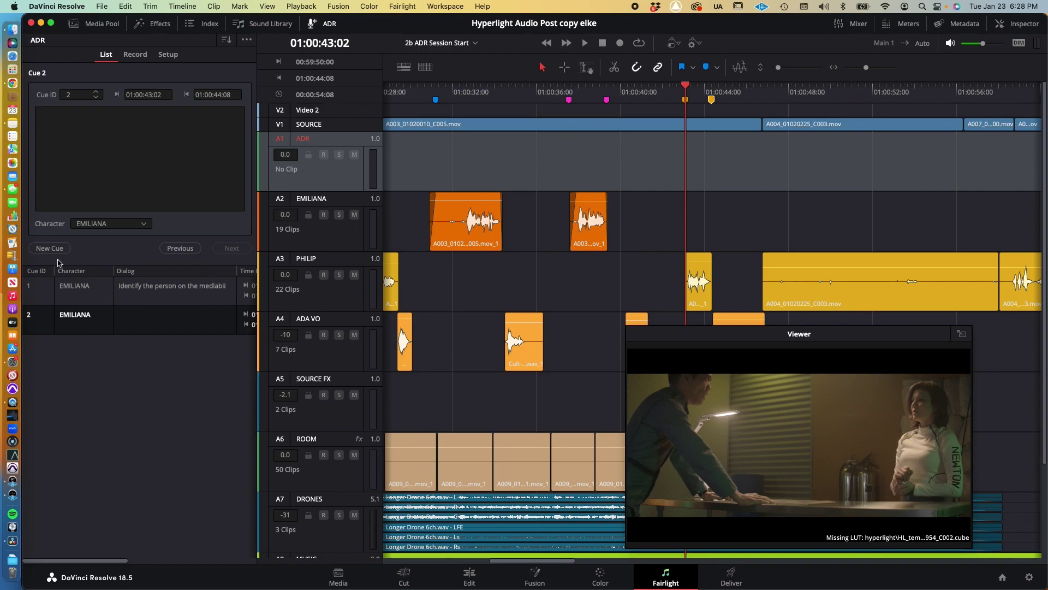
{"action": "left_click", "coordinate": [102, 223]}
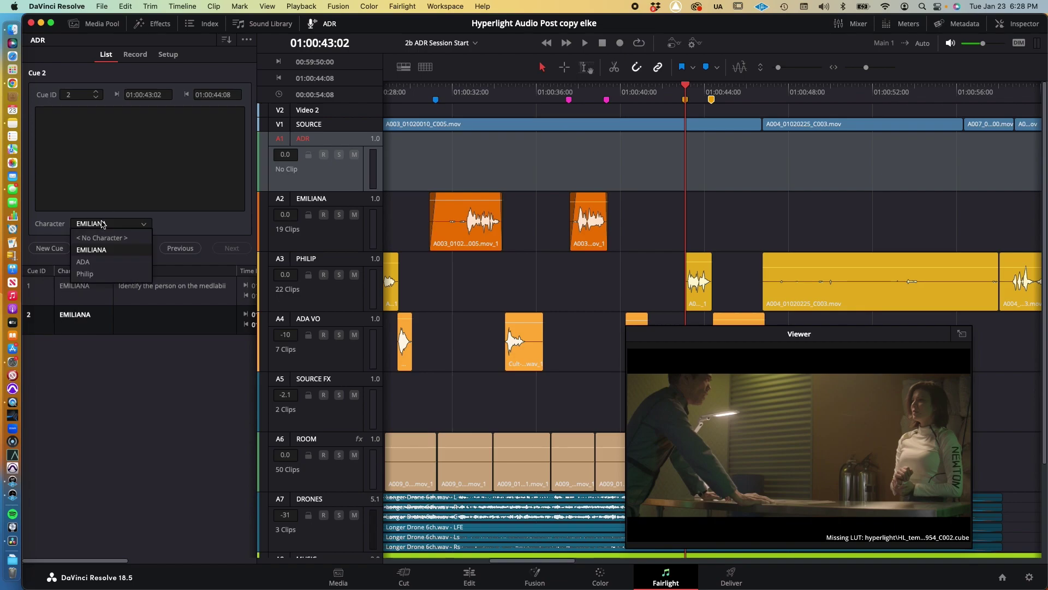
{"action": "left_click", "coordinate": [106, 273]}
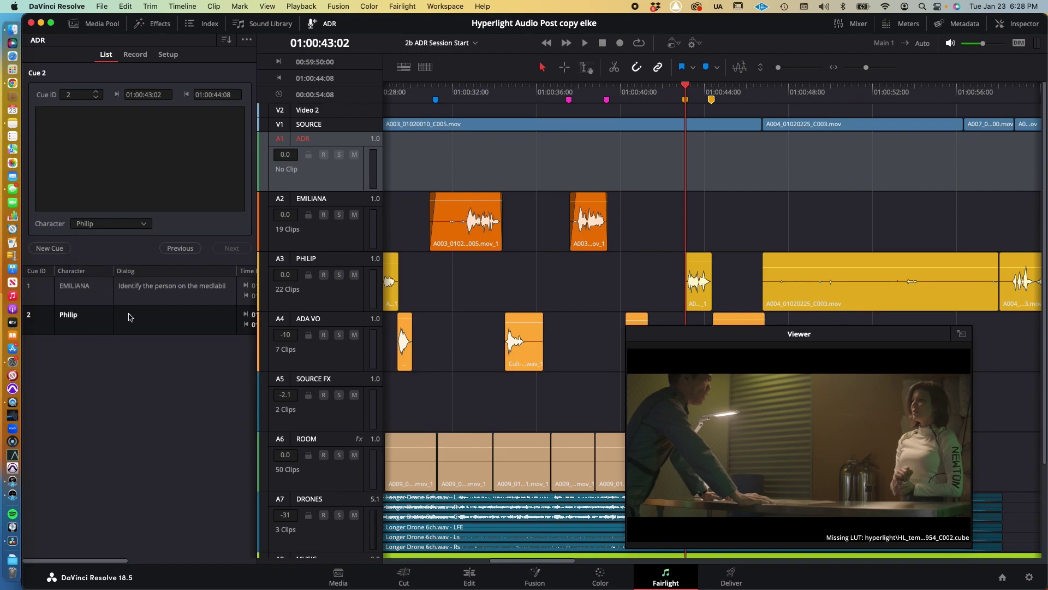
{"action": "left_click", "coordinate": [81, 127]}
{"action": "type", "text": "H"}
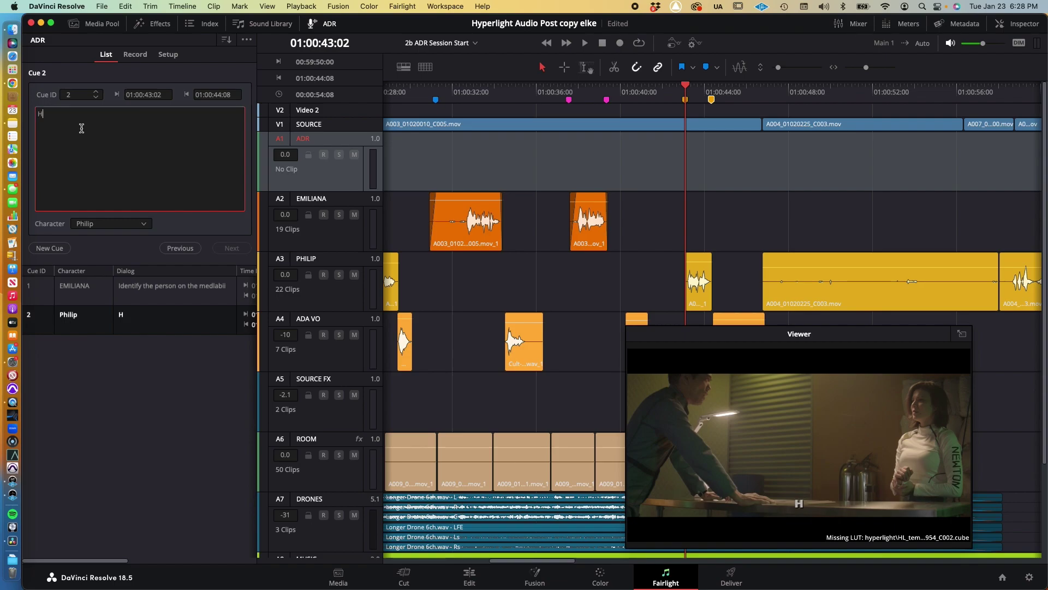
{"action": "type", "text": "ow is th"}
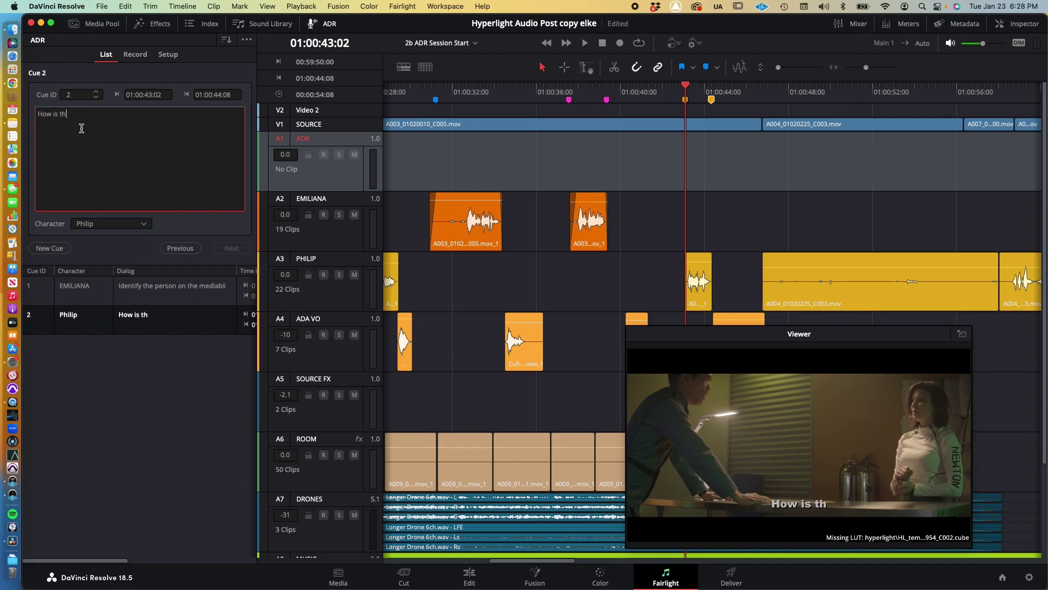
{"action": "type", "text": "at possible"}
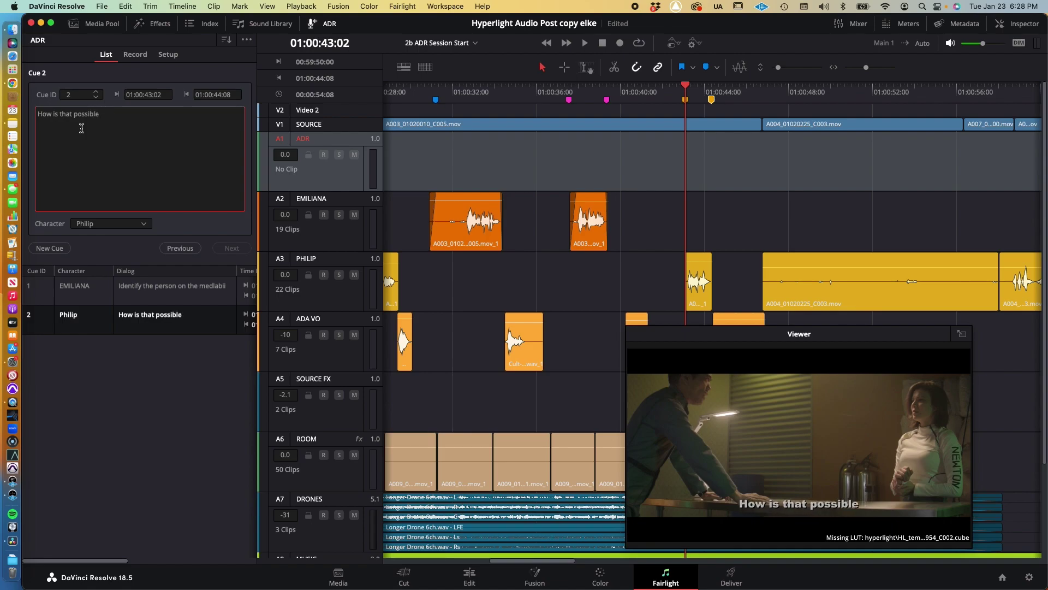
{"action": "type", "text": "?"}
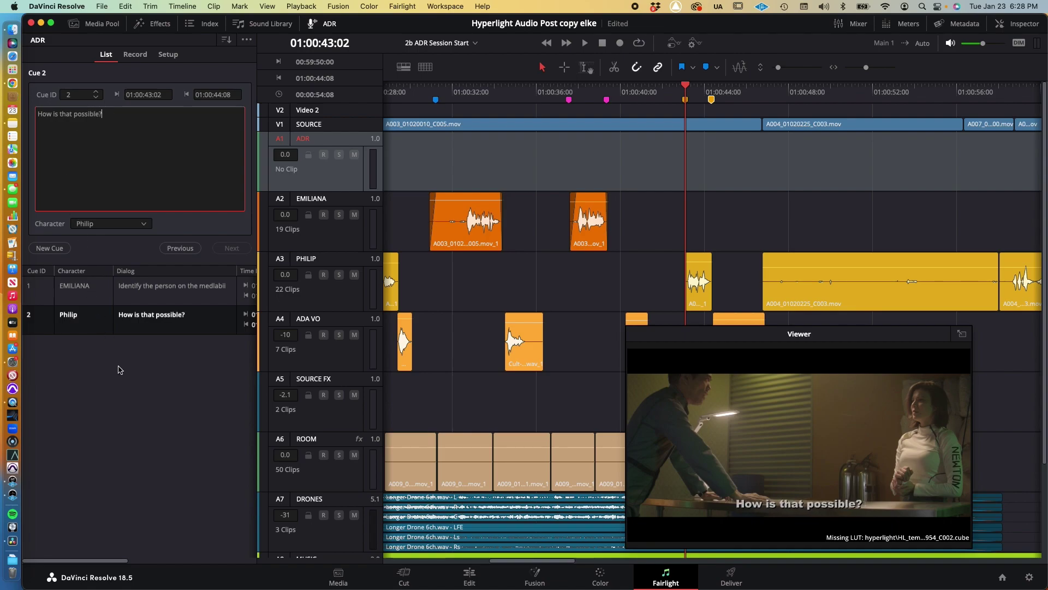
{"action": "key", "text": "Return"}
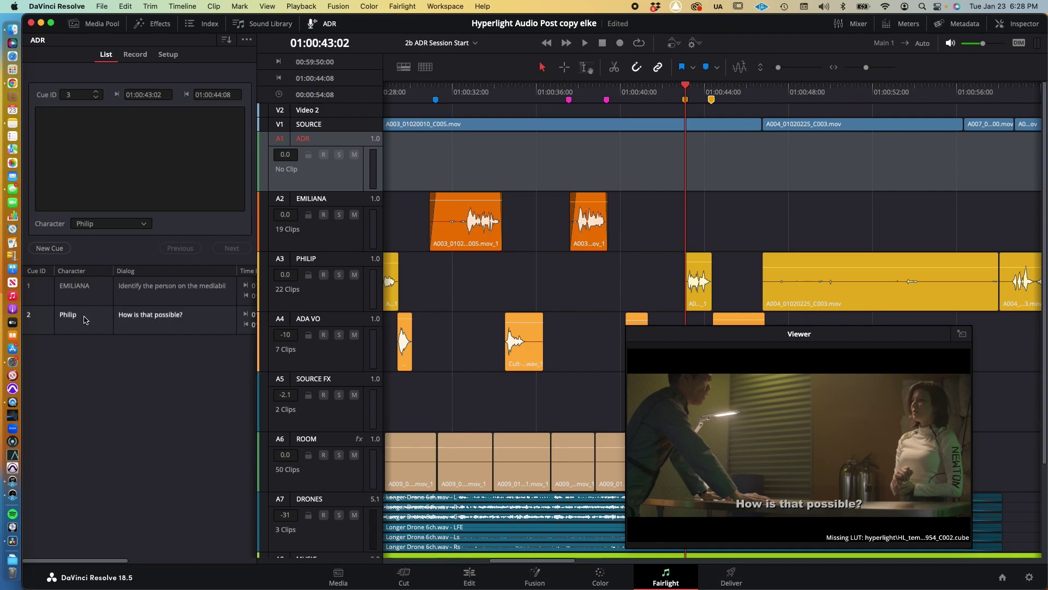
- Switch the ADR panel to Record controls and consult the lesson PDF
{"action": "left_click", "coordinate": [136, 56]}
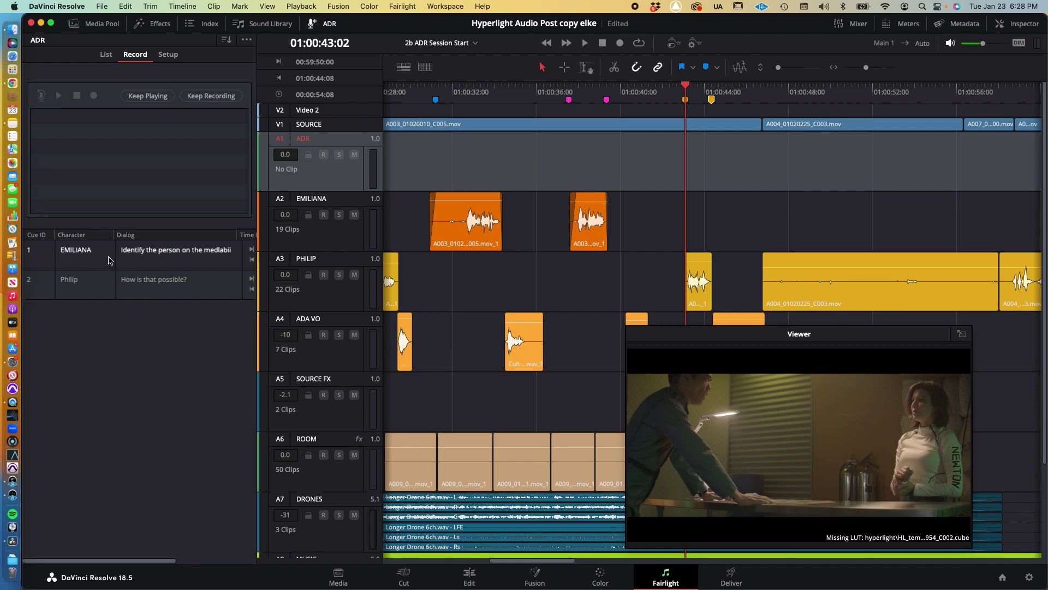
{"action": "key", "text": "super+Tab"}
{"action": "key", "text": "super+Tab"}
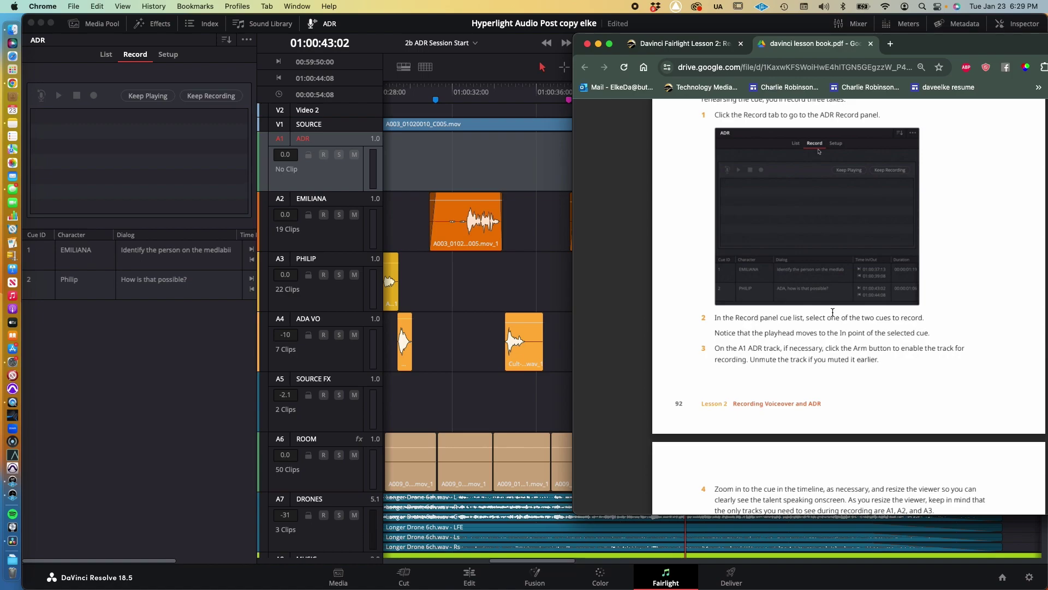
{"action": "key", "text": "super+Tab"}
{"action": "left_click", "coordinate": [52, 265]}
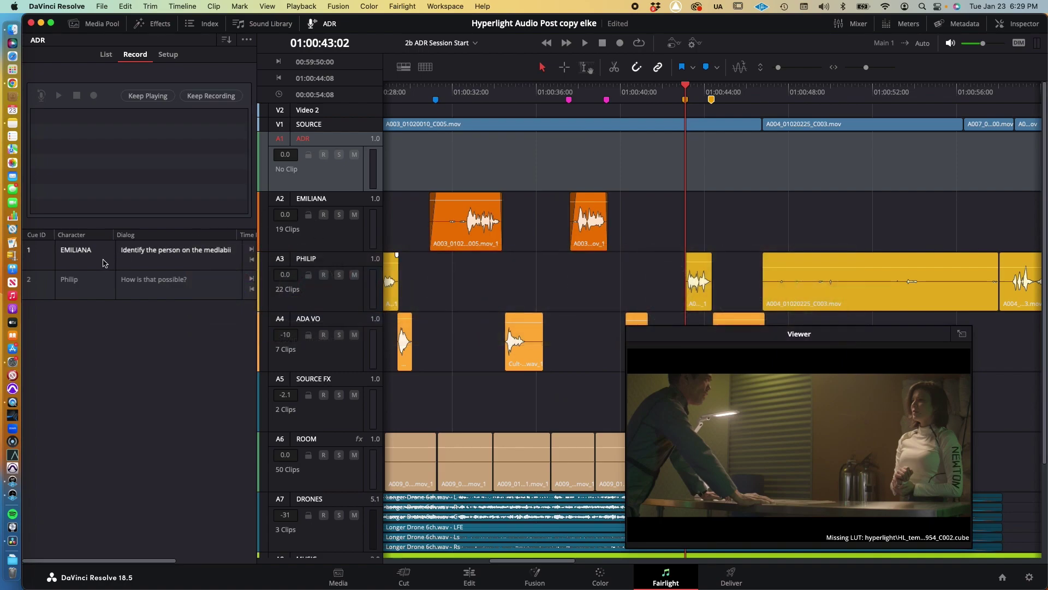
- Alternate between cues 1 and 2, ending with cue 1 loaded at 01:00:37:13
{"action": "left_click", "coordinate": [41, 261]}
{"action": "left_click", "coordinate": [43, 287]}
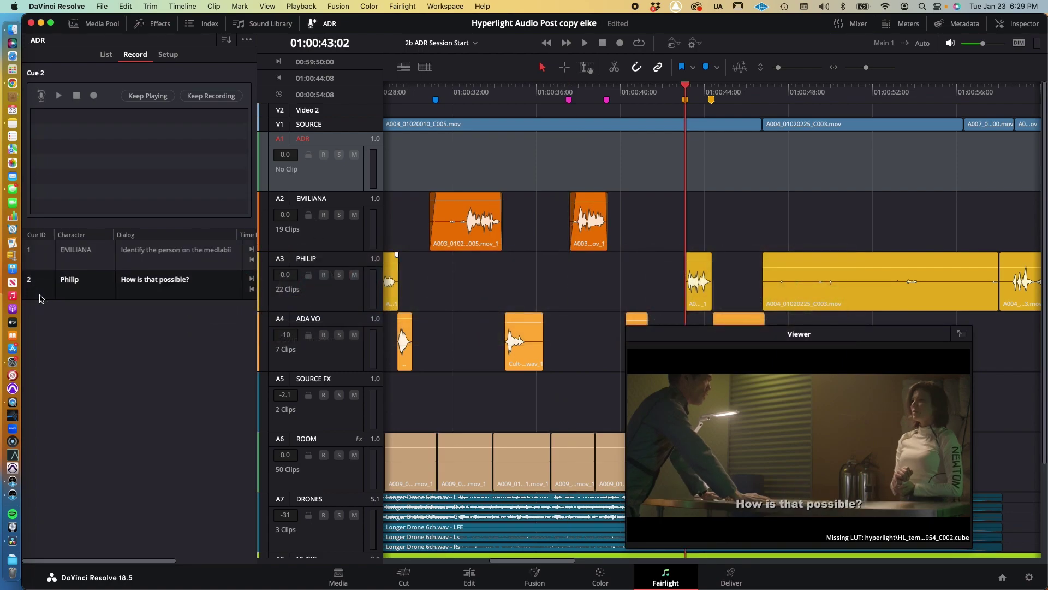
{"action": "left_click", "coordinate": [42, 262]}
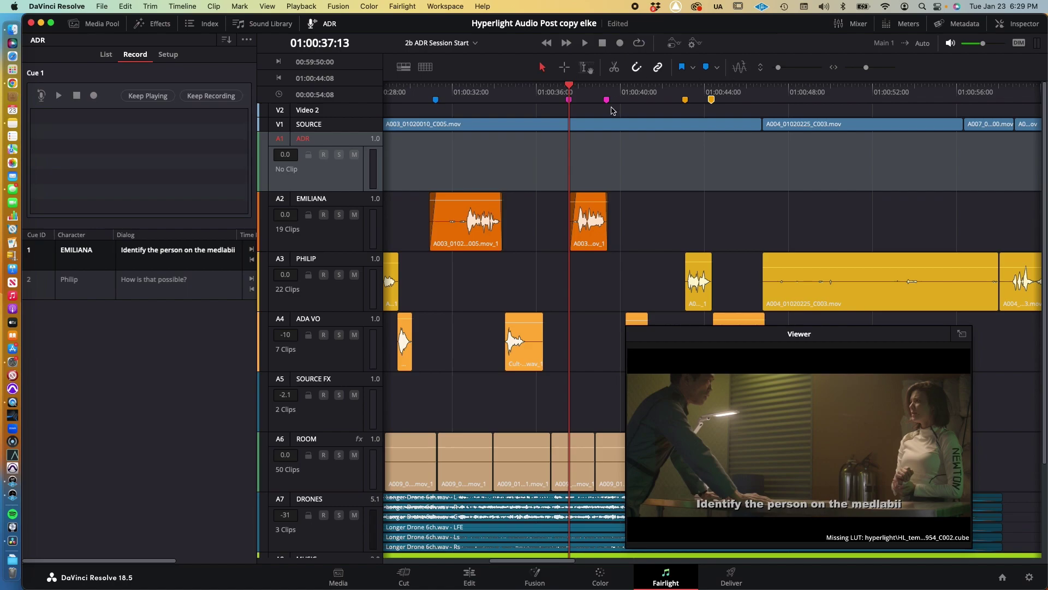
{"action": "left_click", "coordinate": [43, 290]}
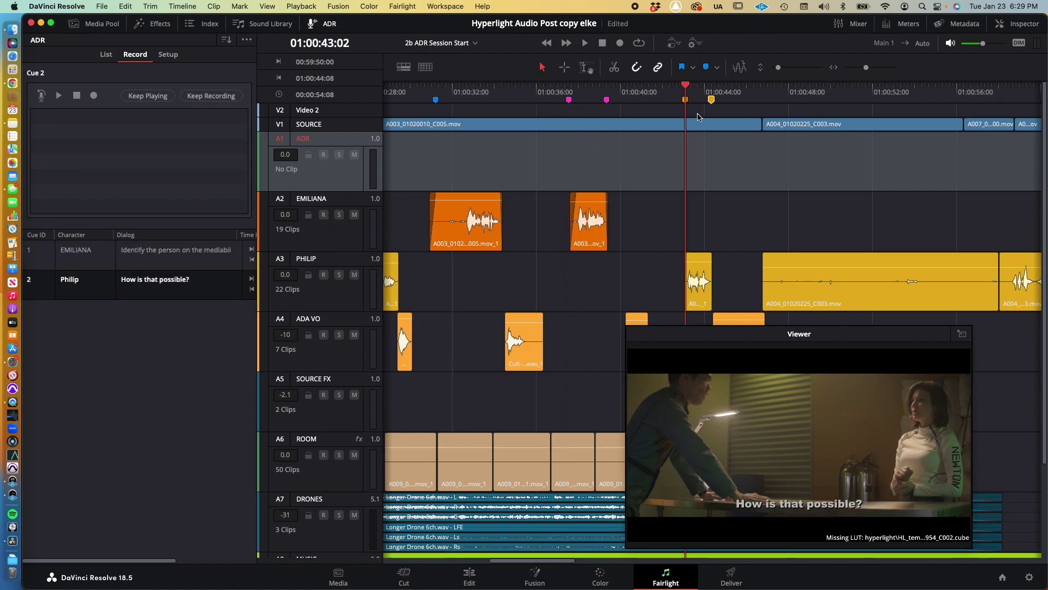
{"action": "left_click", "coordinate": [46, 254]}
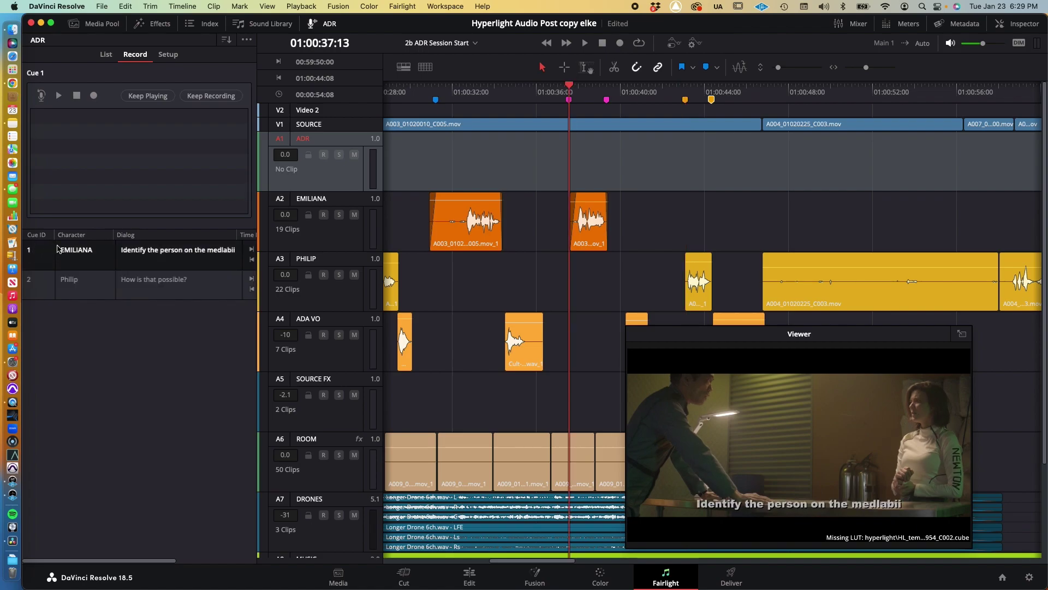
{"action": "key", "text": "super+Tab"}
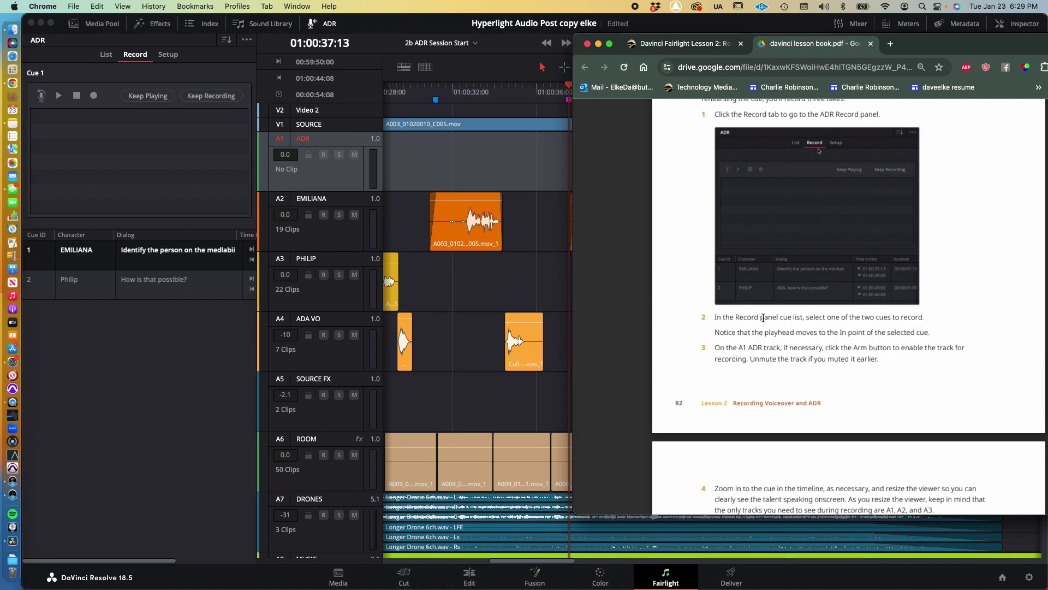
- Arm the A1 ADR track with its R button for recording
{"action": "scroll", "coordinate": [759, 318], "scroll_direction": "down", "scroll_amount": 4}
{"action": "scroll", "coordinate": [766, 420], "scroll_direction": "down", "scroll_amount": 1}
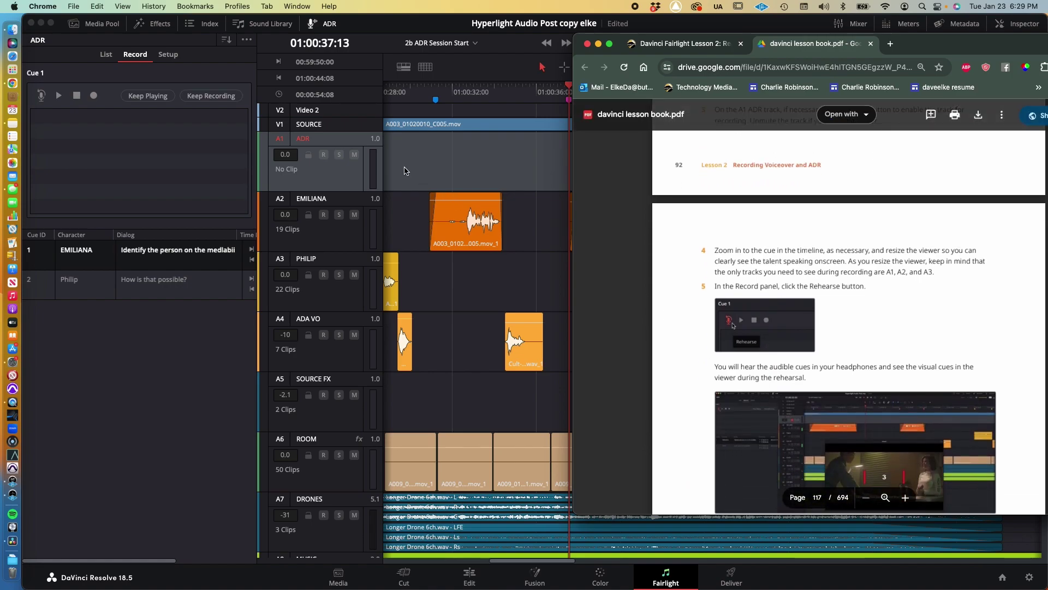
{"action": "left_click", "coordinate": [324, 155]}
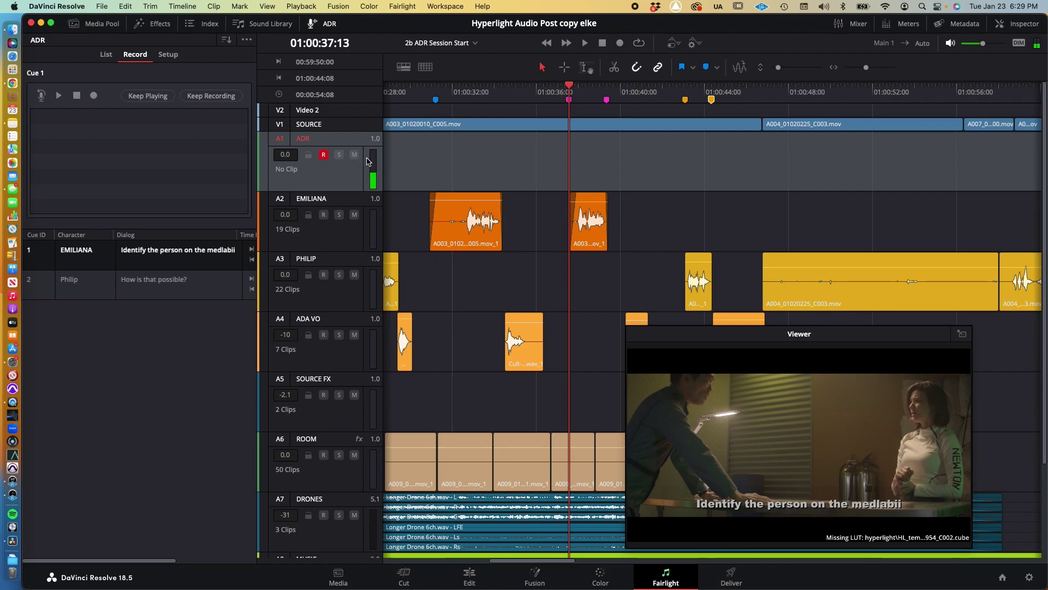
{"action": "key", "text": "super+Tab"}
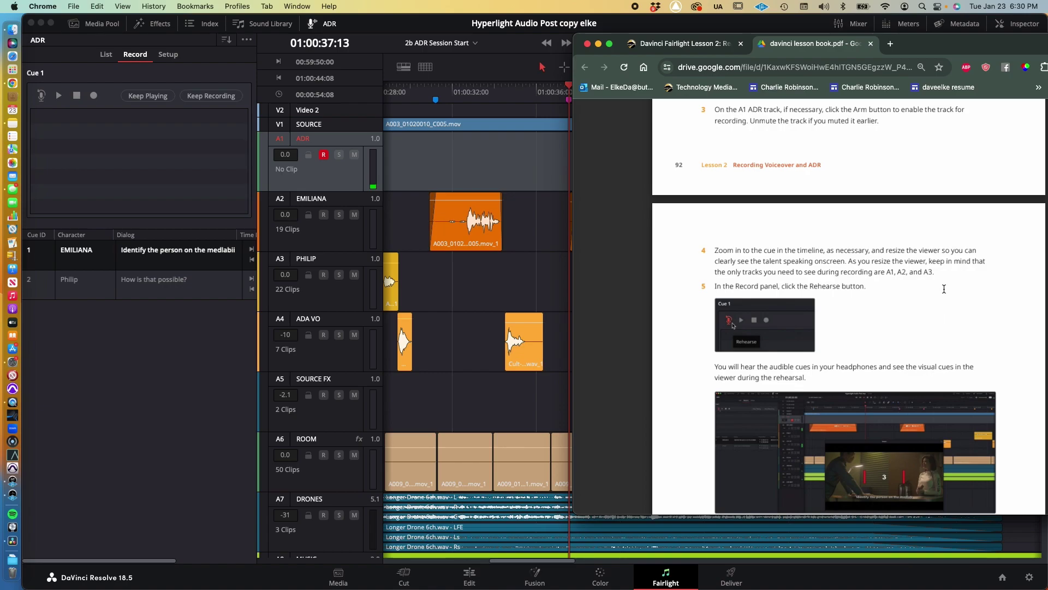
{"action": "key", "text": "super+Tab"}
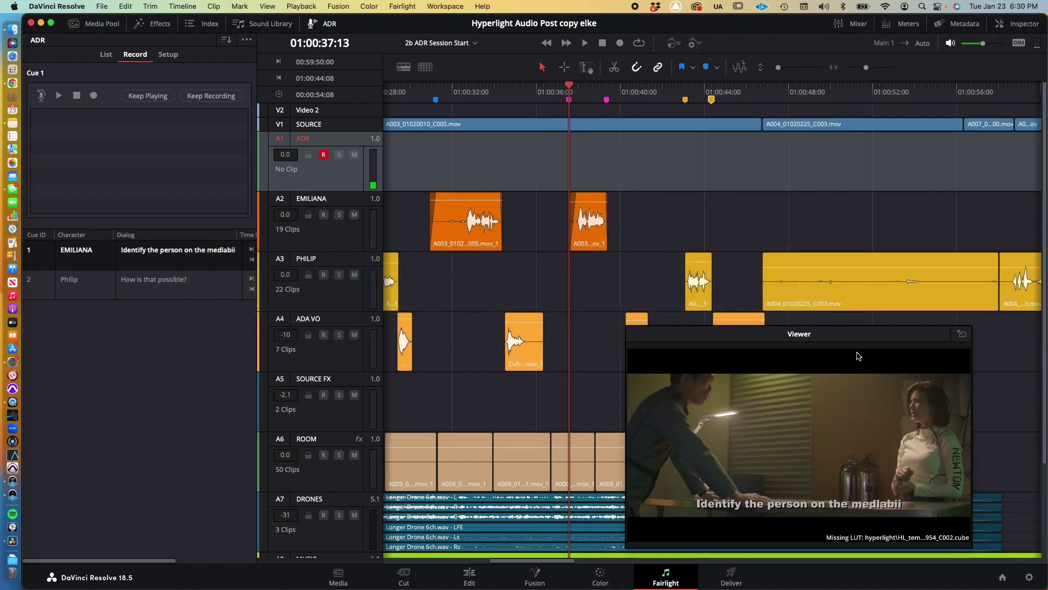
- Drag the floating Viewer left and resize it larger so the talent is clearly visible
{"action": "left_click_drag", "start_coordinate": [852, 332], "coordinate": [642, 352]}
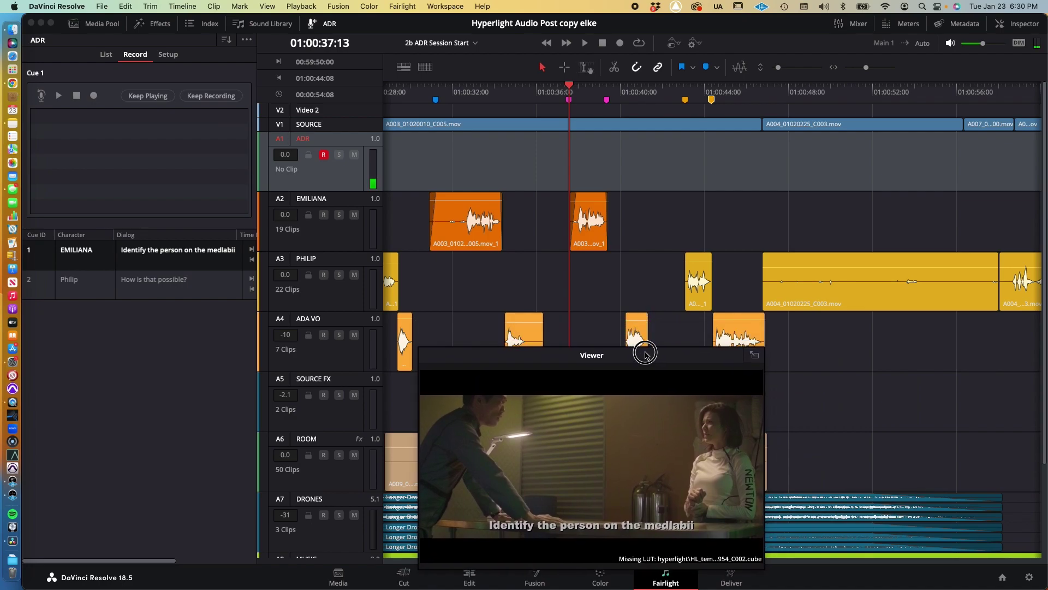
{"action": "left_click_drag", "start_coordinate": [764, 348], "coordinate": [818, 314]}
{"action": "key", "text": "super+Tab"}
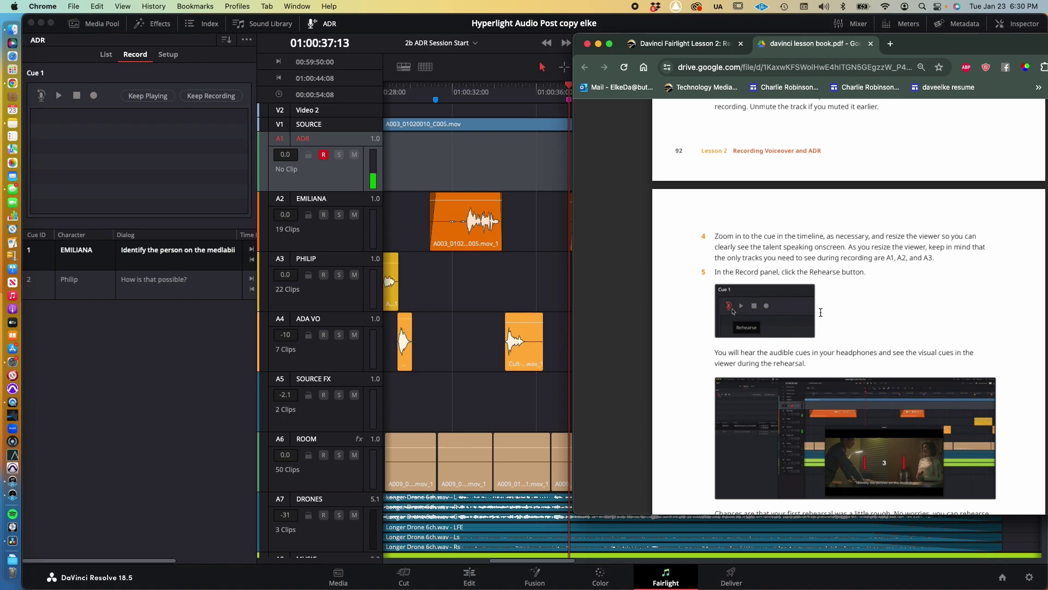
{"action": "scroll", "coordinate": [821, 312], "scroll_direction": "down", "scroll_amount": 3}
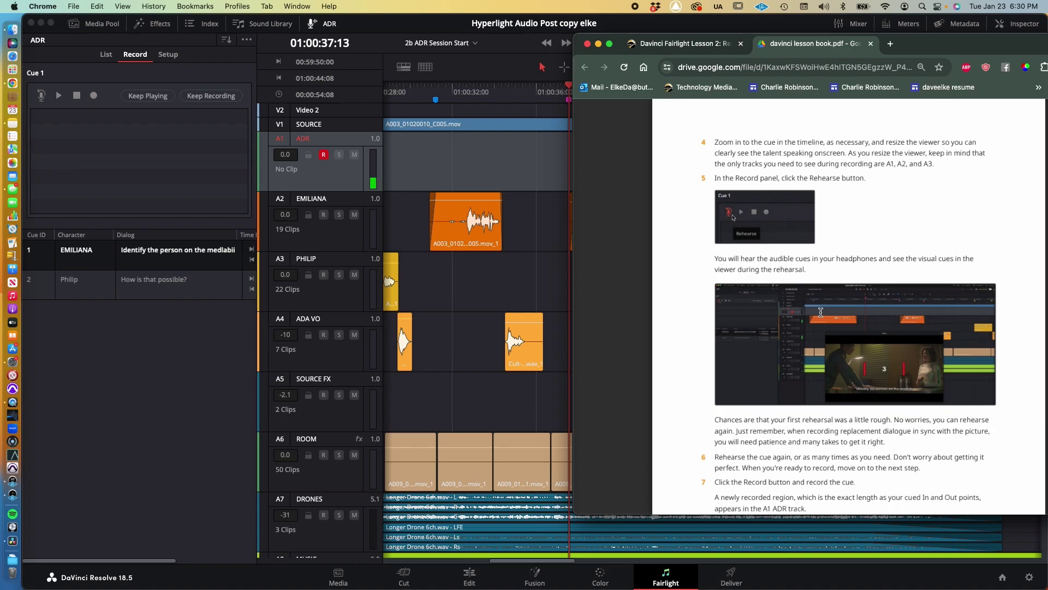
{"action": "left_click", "coordinate": [200, 368]}
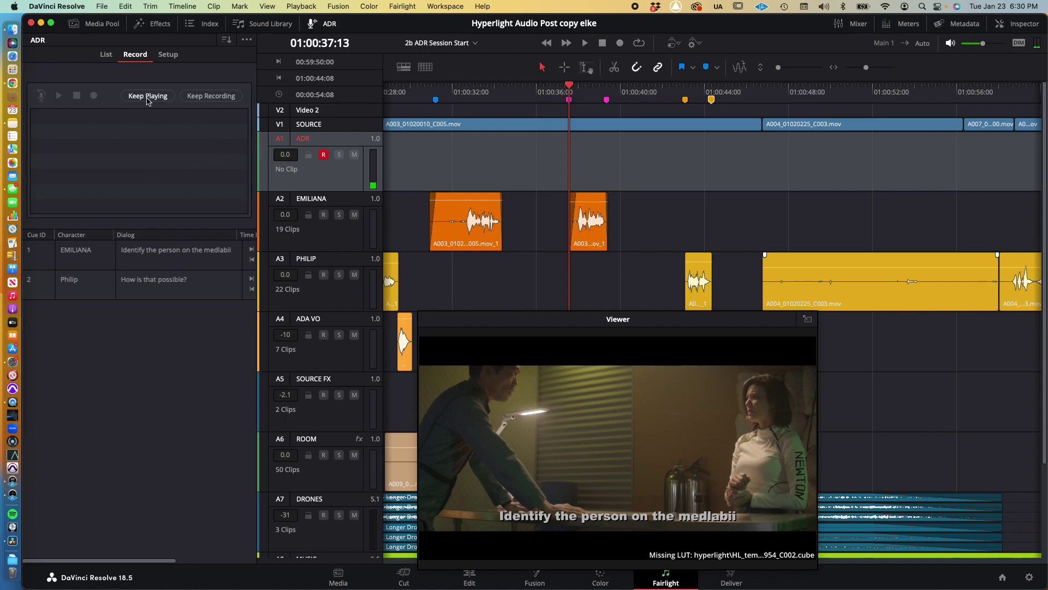
- Glance at the lesson PDF, then deselect the A1 ADR track
{"action": "key", "text": "super+Tab"}
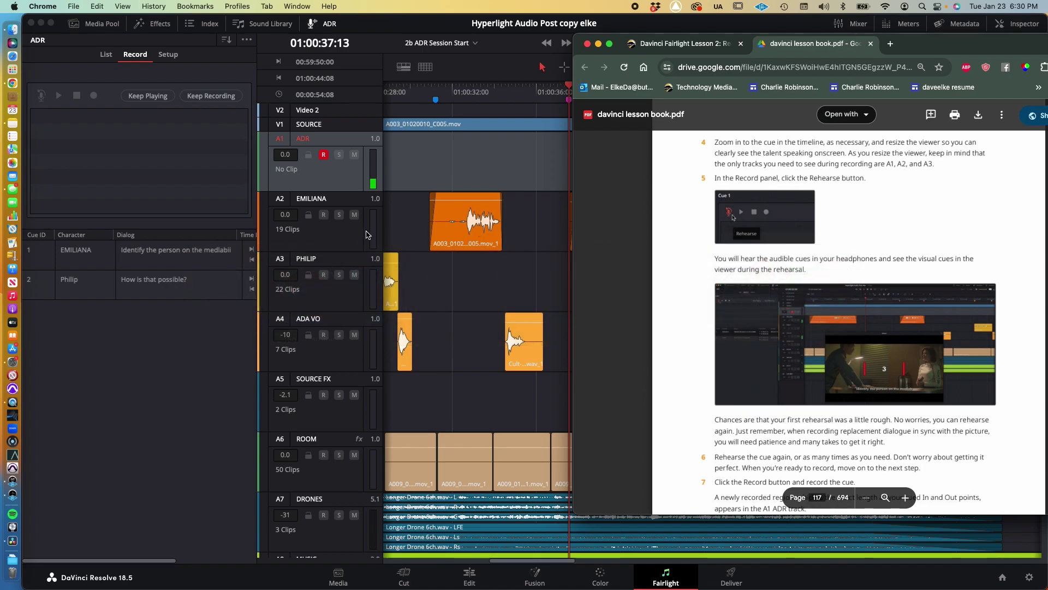
{"action": "key", "text": "super+Tab"}
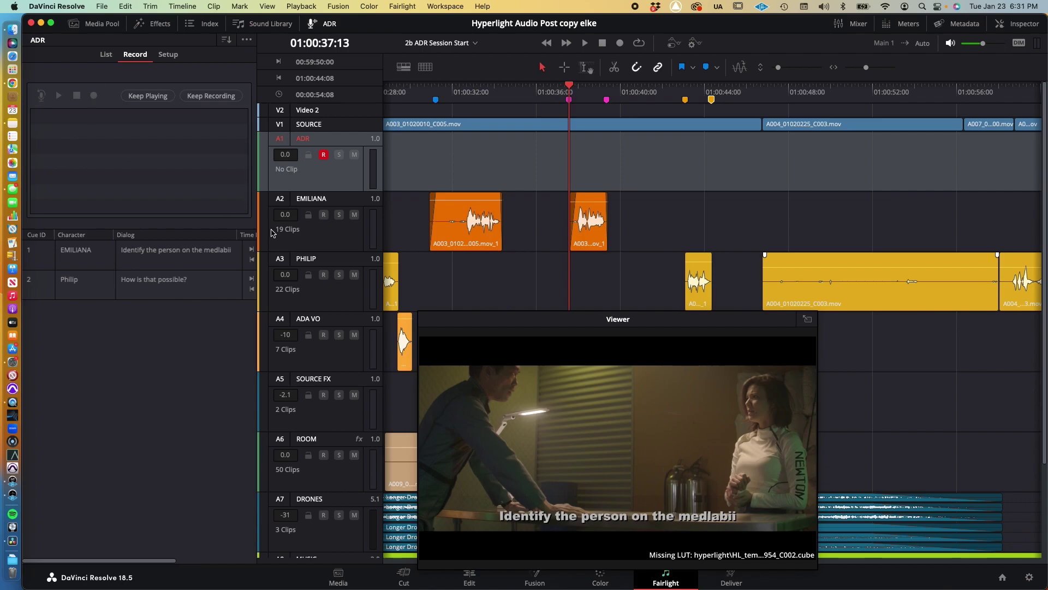
{"action": "left_click", "coordinate": [311, 183]}
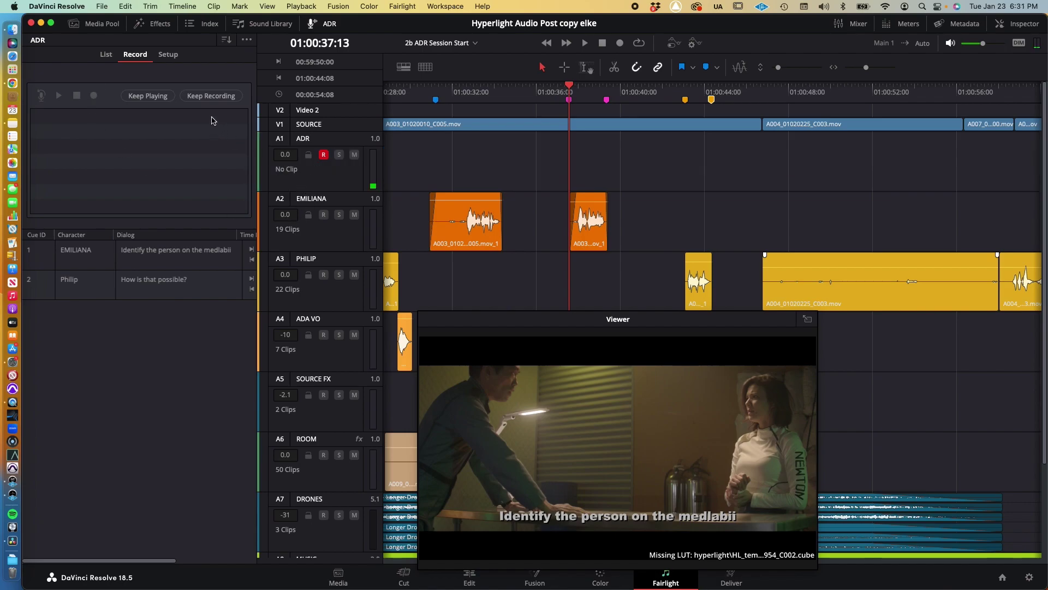
- Toggle Keep Playing on and off, leaving it off, then scroll the PDF to page 117
{"action": "left_click", "coordinate": [158, 99]}
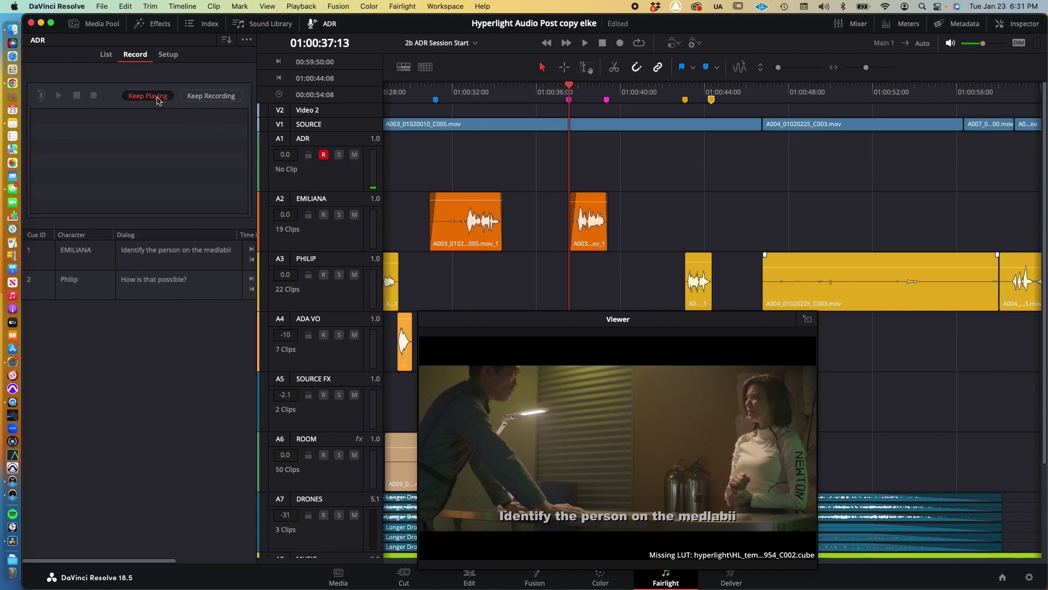
{"action": "left_click", "coordinate": [162, 98]}
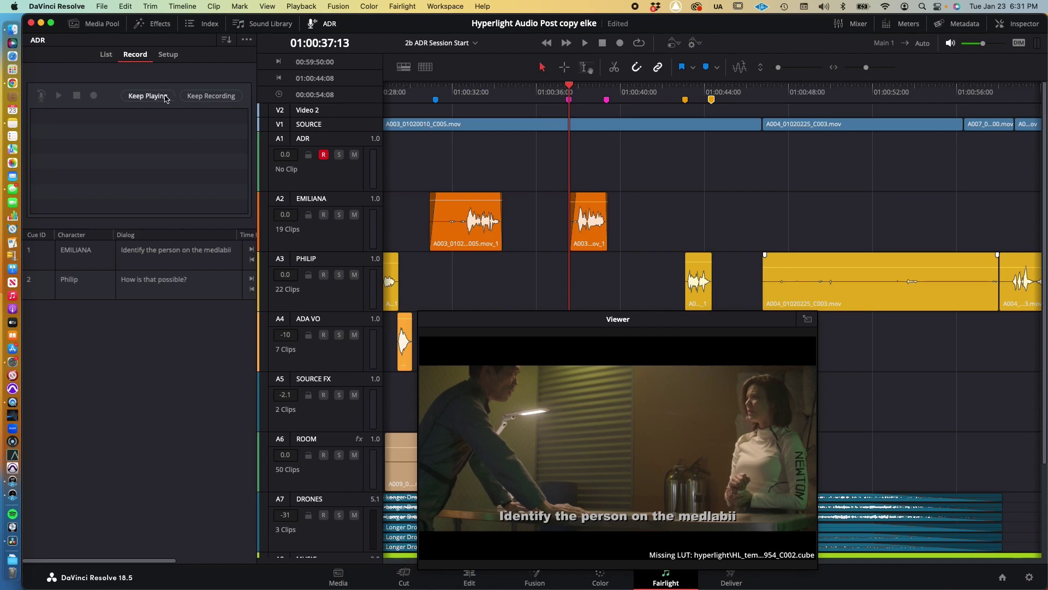
{"action": "left_click", "coordinate": [165, 98]}
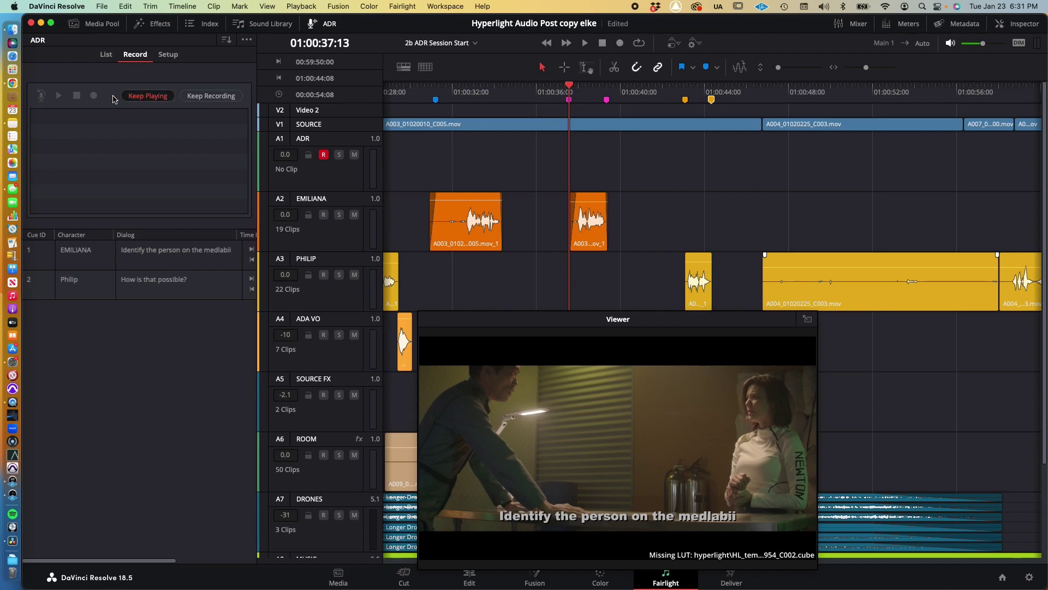
{"action": "left_click", "coordinate": [148, 97]}
{"action": "key", "text": "super+Tab"}
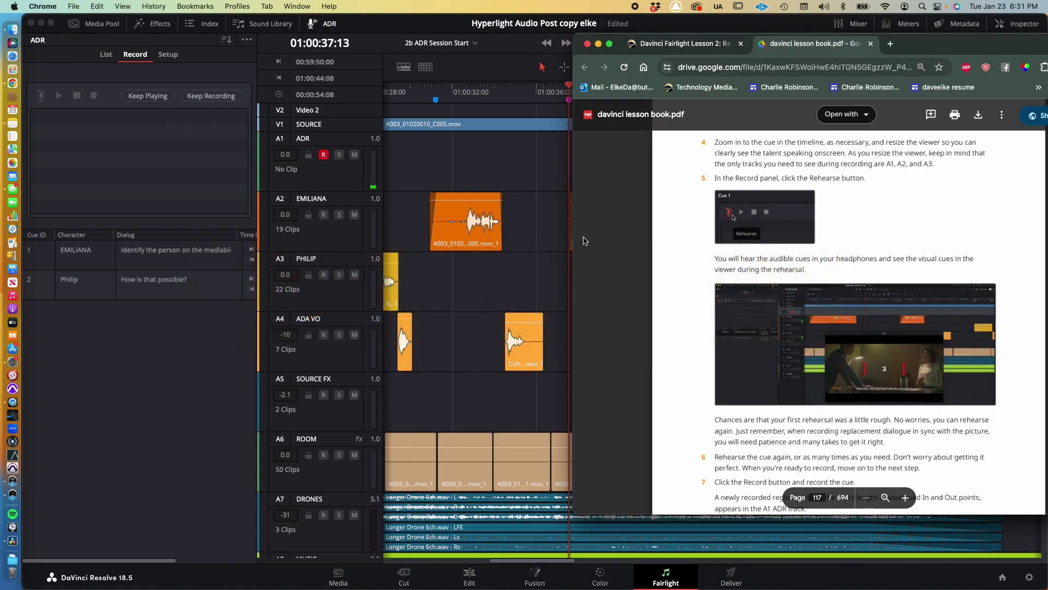
{"action": "scroll", "coordinate": [700, 190], "scroll_direction": "up", "scroll_amount": 1}
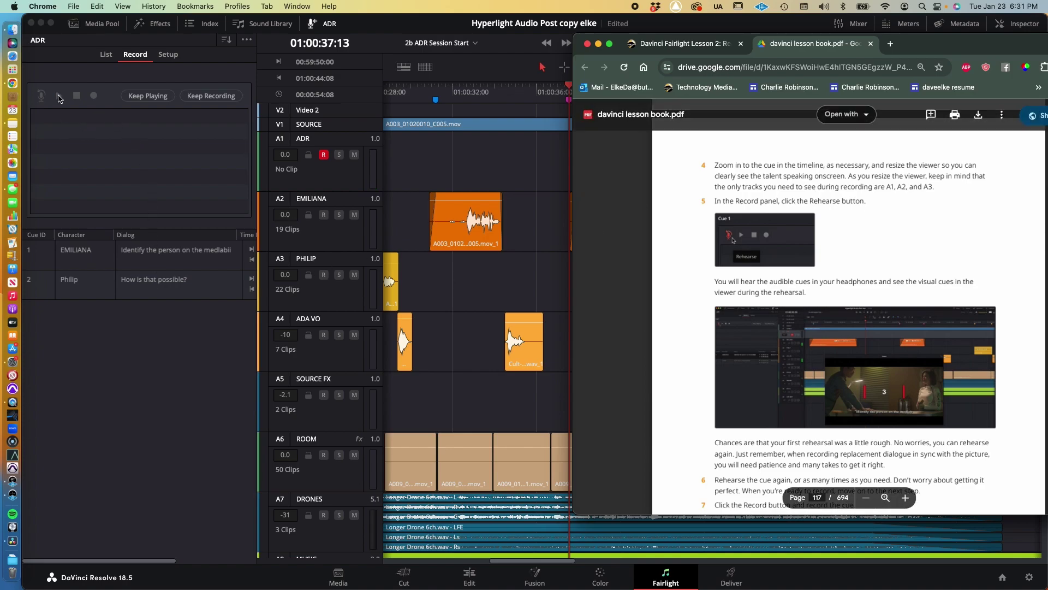
- Browse the ADR List and Setup tabs and Mixing Control, then return to Record view
{"action": "left_click", "coordinate": [106, 54]}
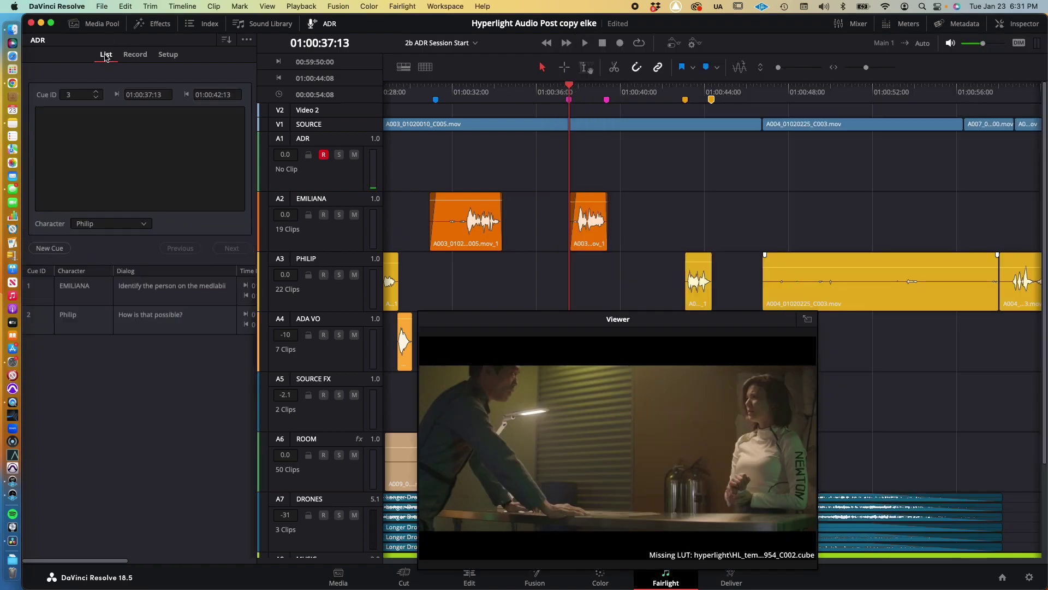
{"action": "left_click", "coordinate": [169, 55]}
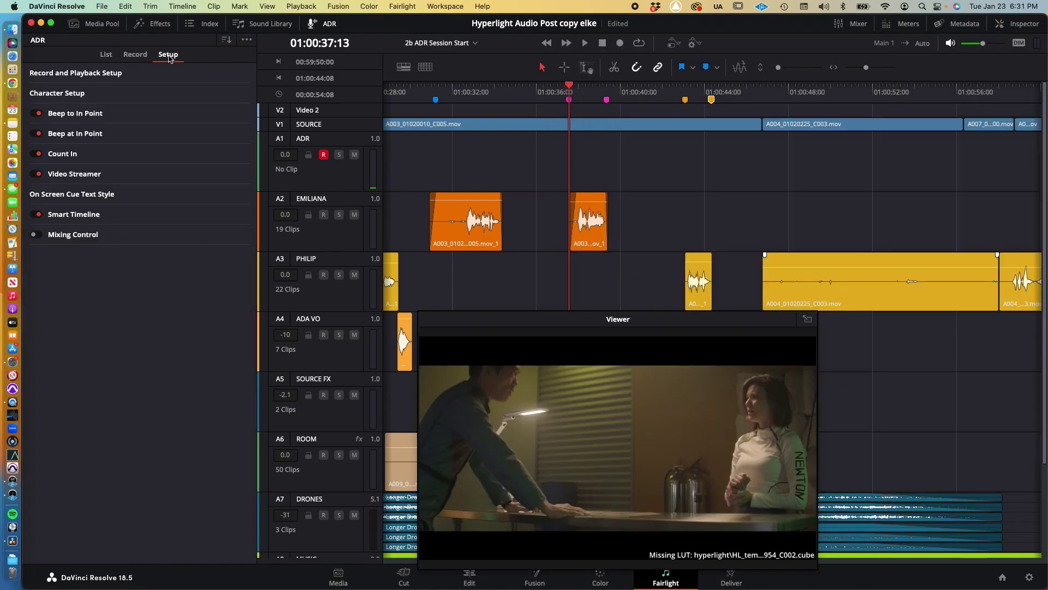
{"action": "left_click", "coordinate": [107, 55]}
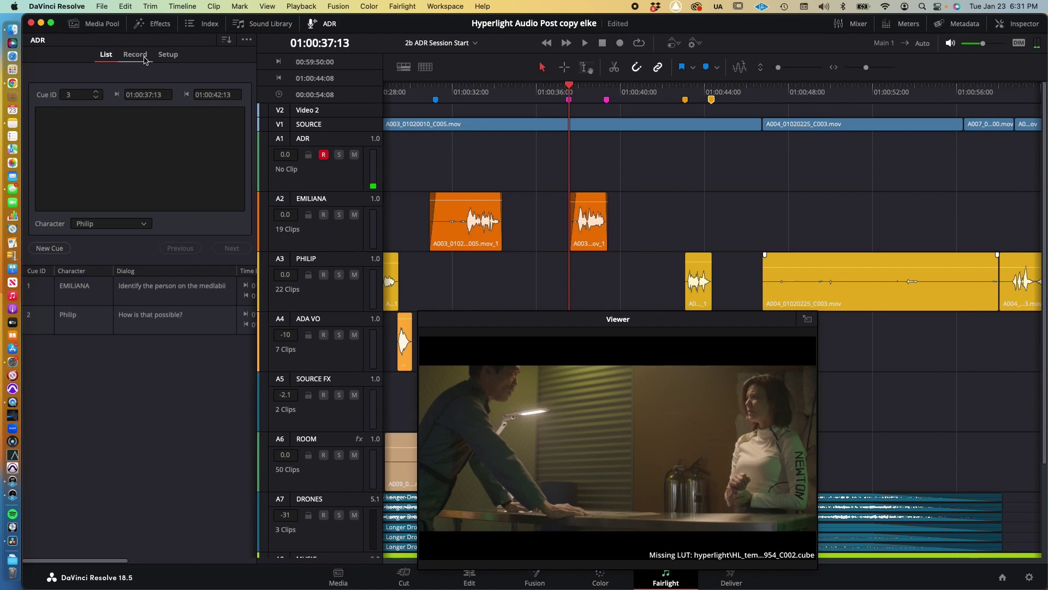
{"action": "left_click", "coordinate": [168, 55]}
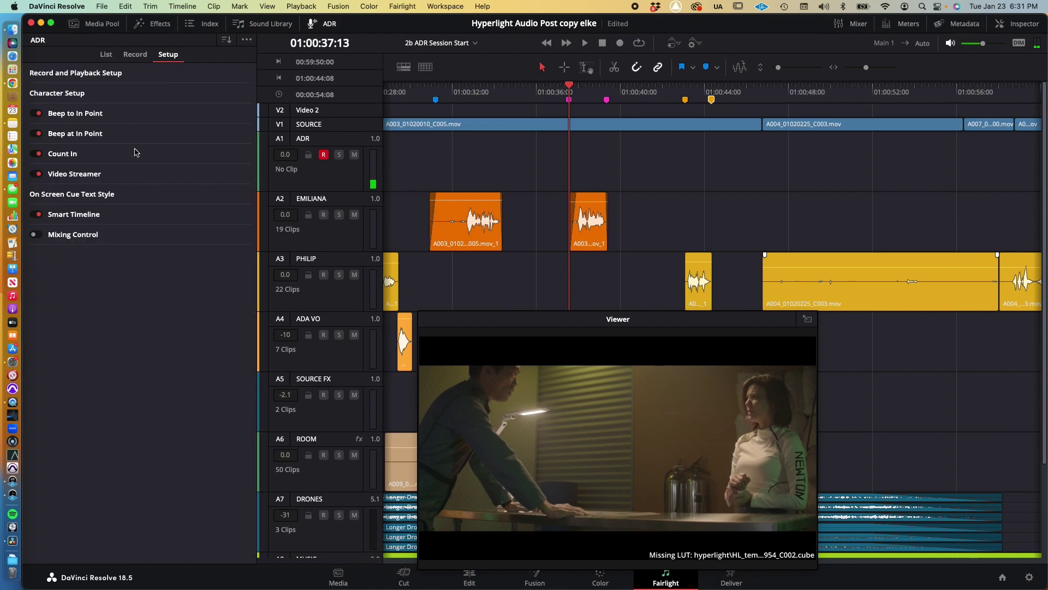
{"action": "left_click", "coordinate": [95, 235]}
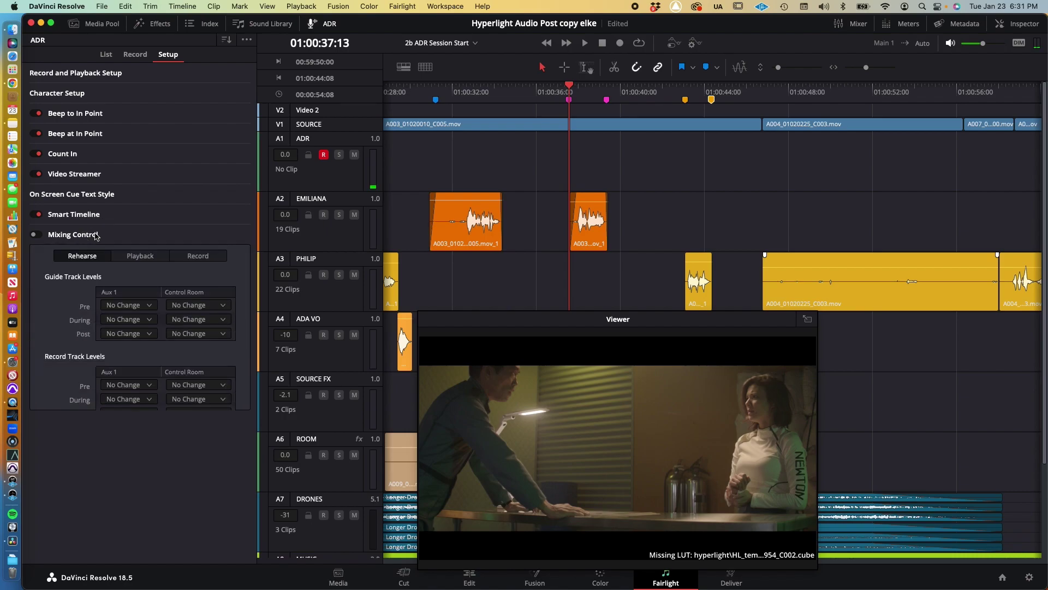
{"action": "left_click", "coordinate": [95, 235]}
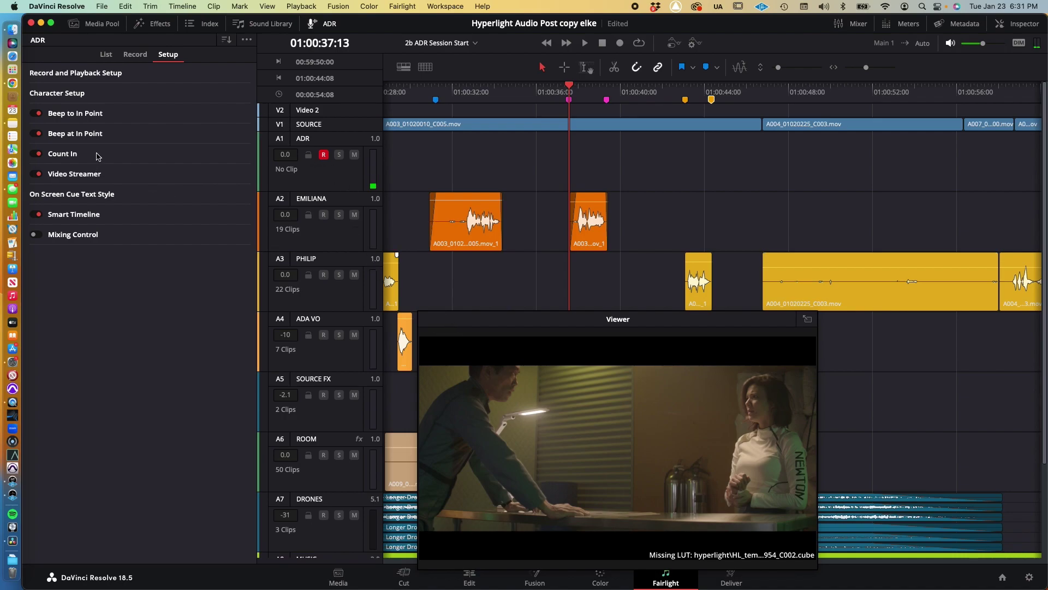
{"action": "left_click", "coordinate": [138, 54]}
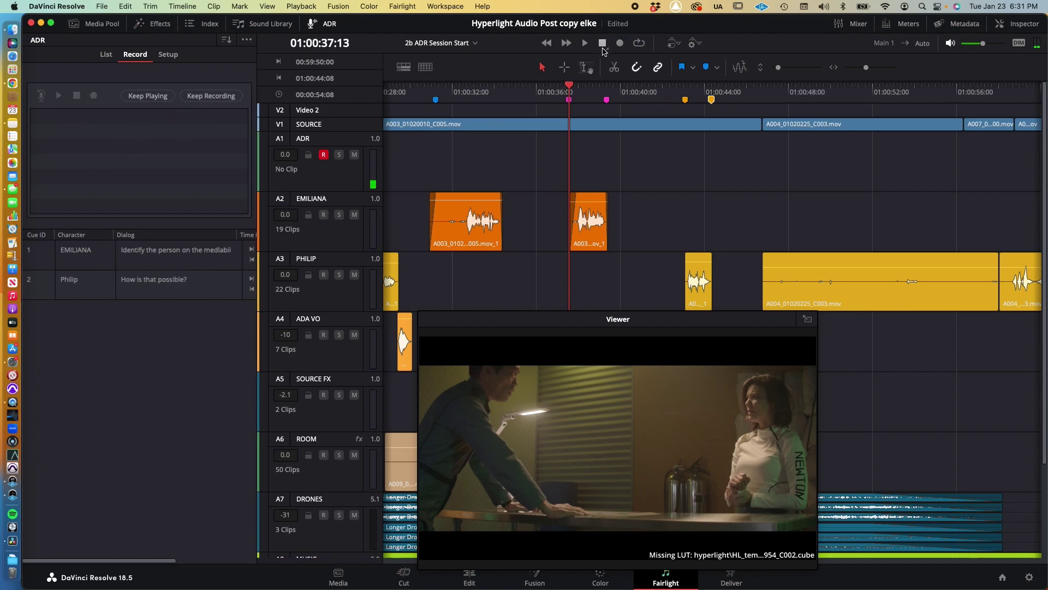
- Load cue 1 and rehearse it twice, stopping playback at 01:00:39:09
{"action": "left_click", "coordinate": [619, 44]}
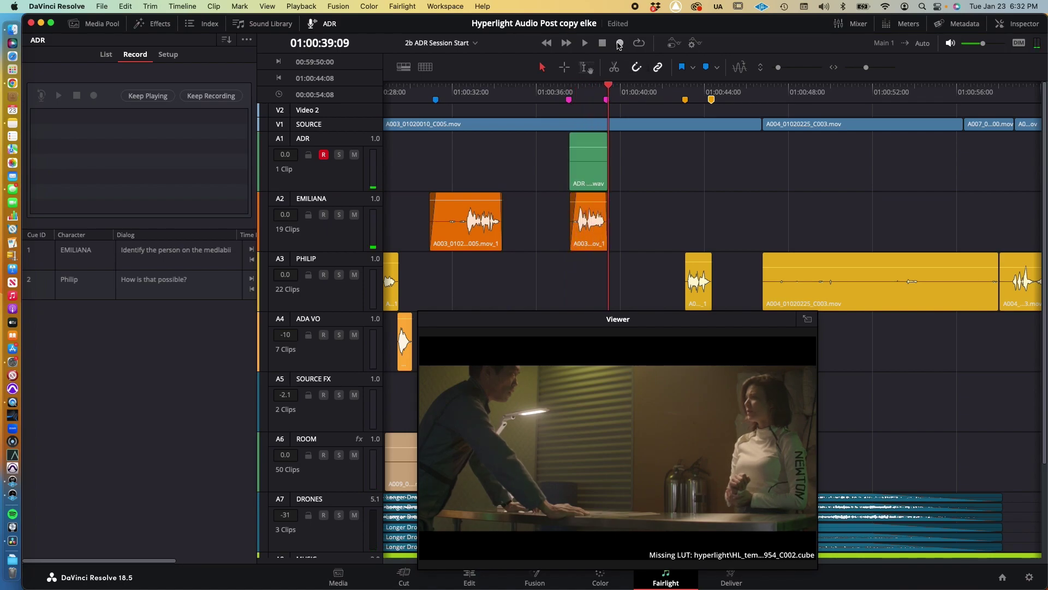
{"action": "left_click", "coordinate": [46, 258]}
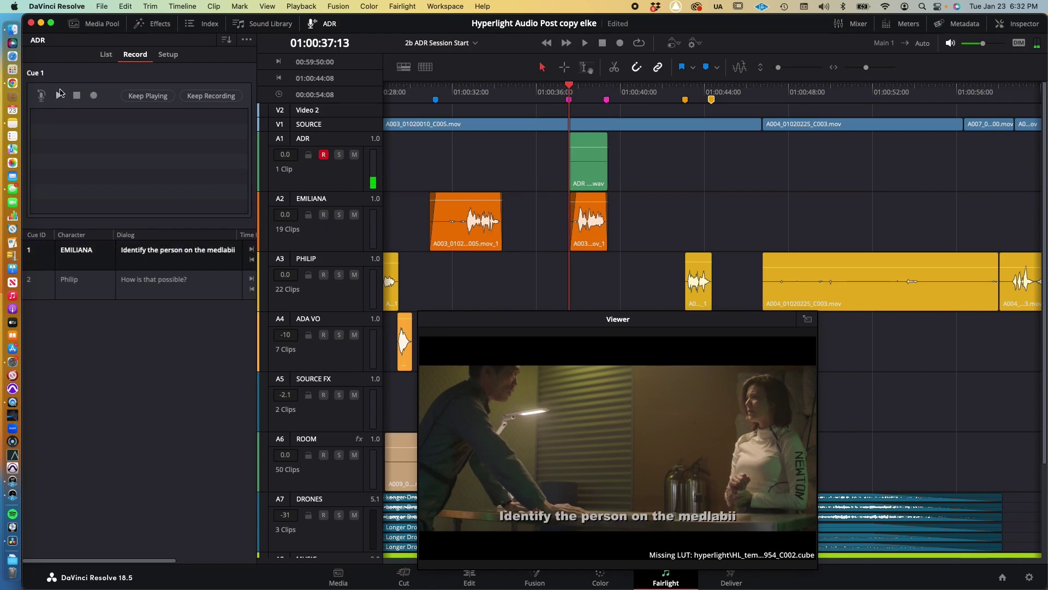
{"action": "left_click", "coordinate": [42, 96]}
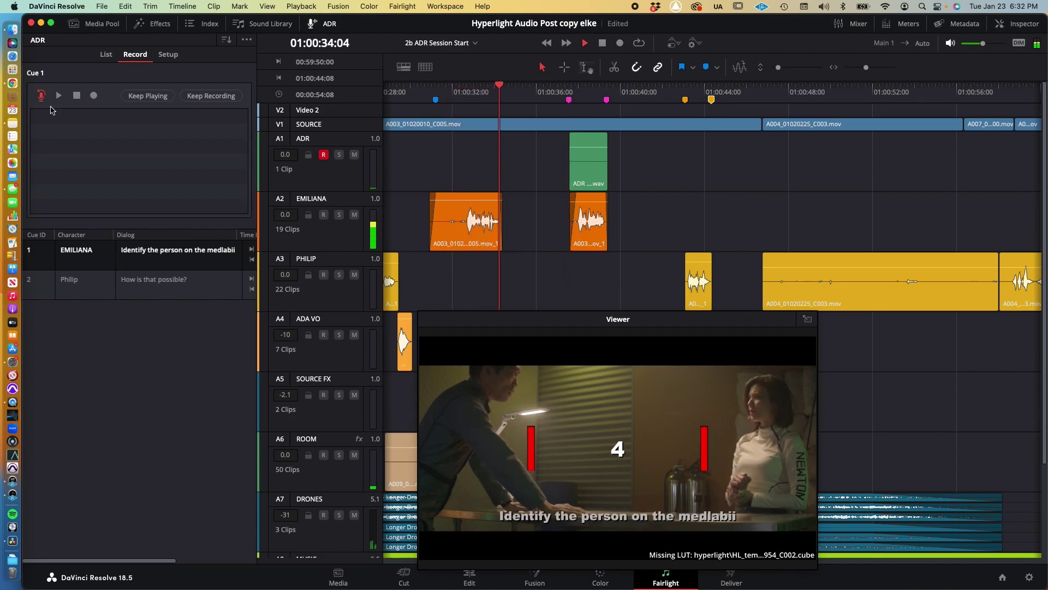
{"action": "left_click", "coordinate": [42, 96]}
{"action": "left_click", "coordinate": [43, 266]}
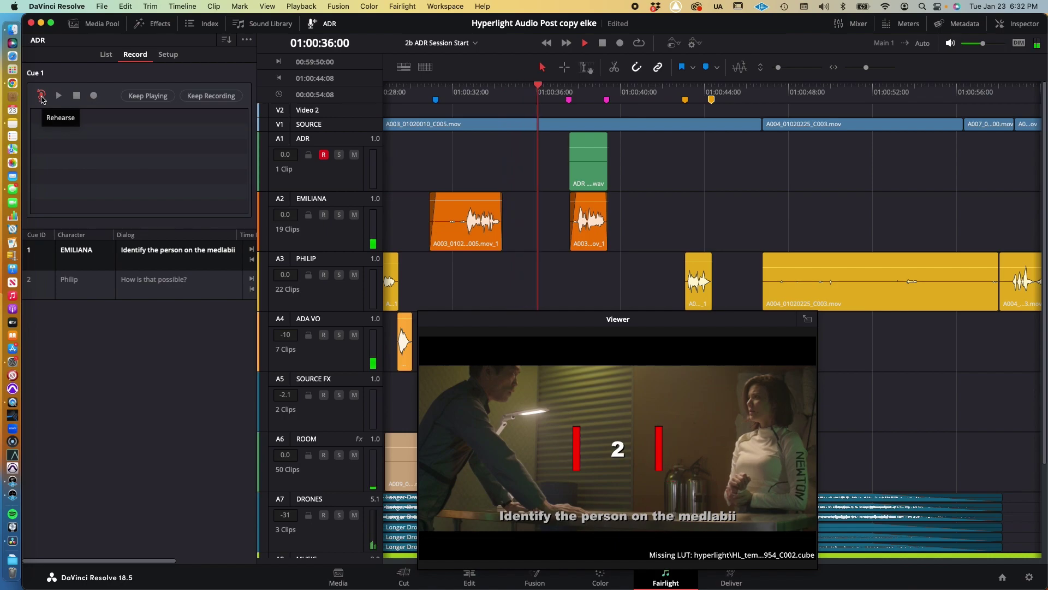
{"action": "key", "text": "space"}
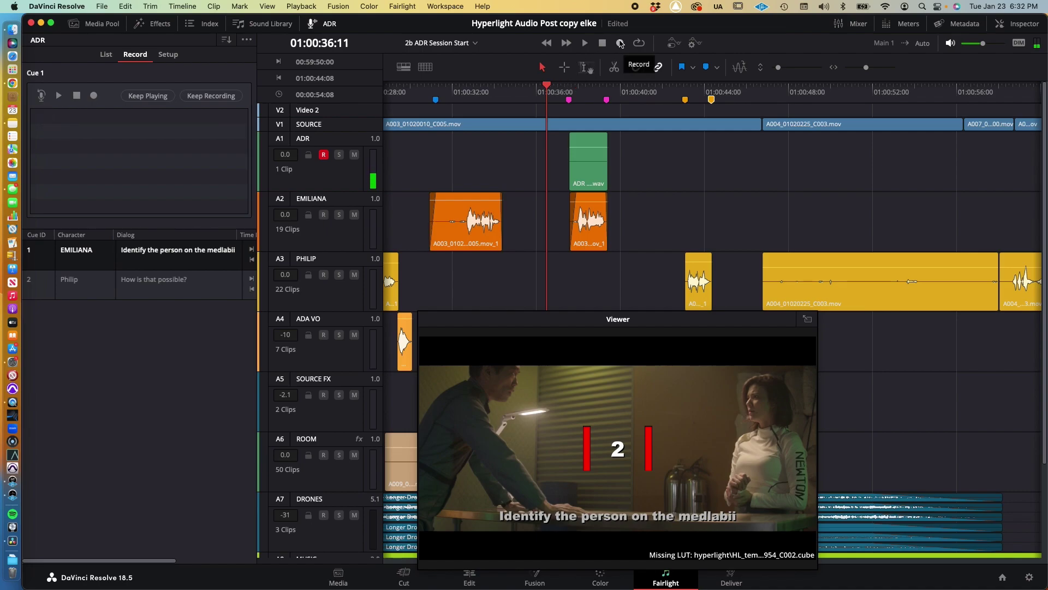
- Record a take on A1 from the cue's start marker, then undo it to empty A1
{"action": "left_click", "coordinate": [569, 100]}
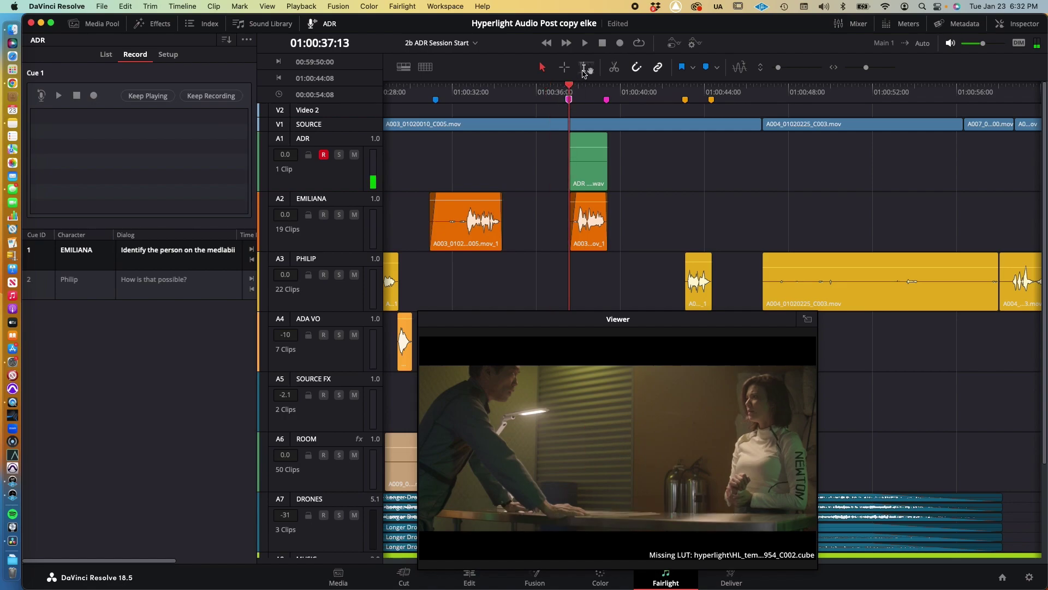
{"action": "left_click", "coordinate": [619, 42]}
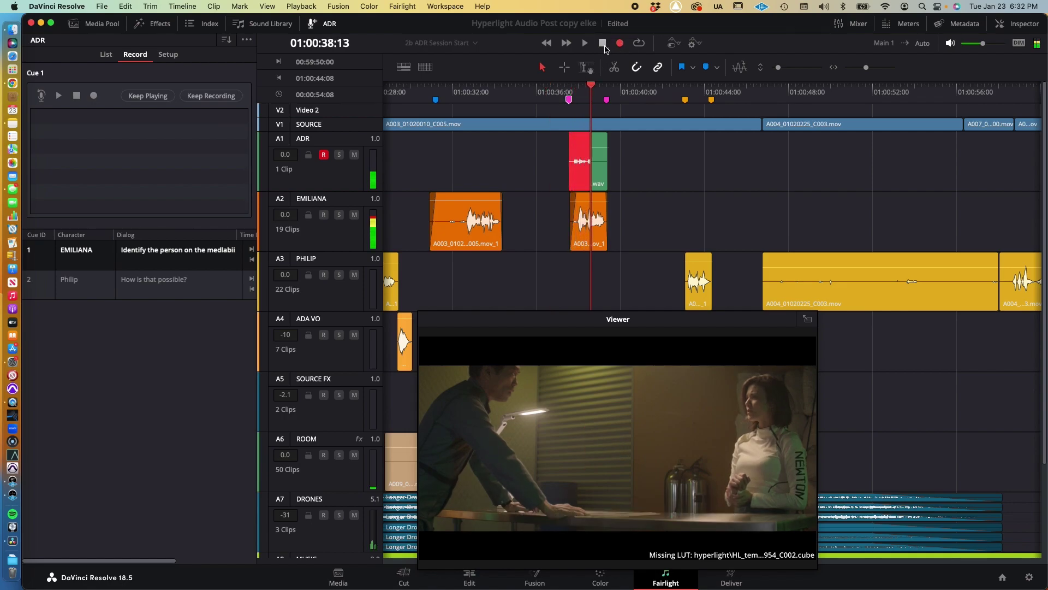
{"action": "left_click", "coordinate": [604, 47]}
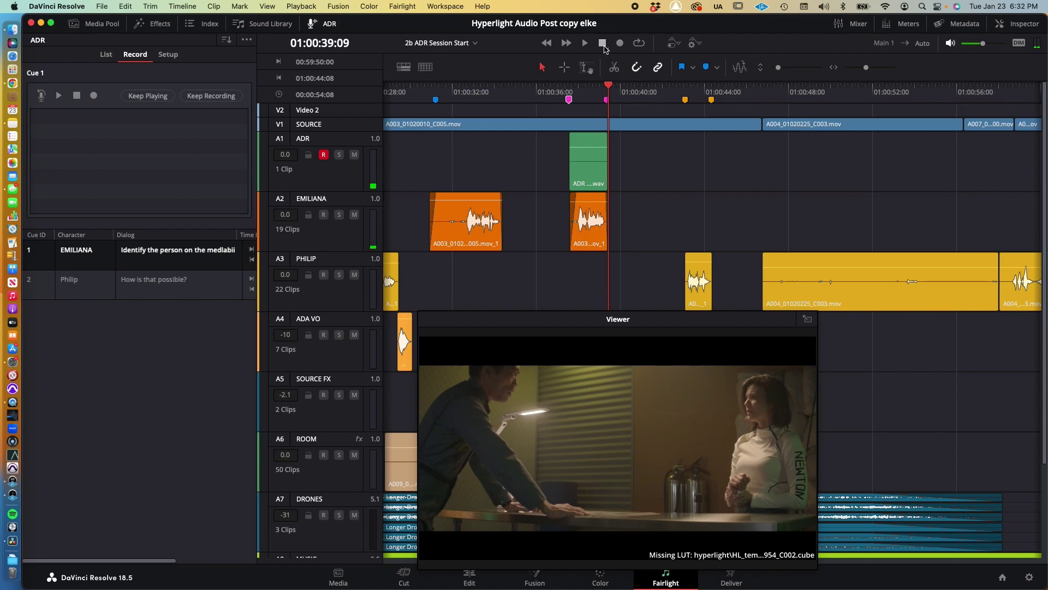
{"action": "key", "text": "super+z"}
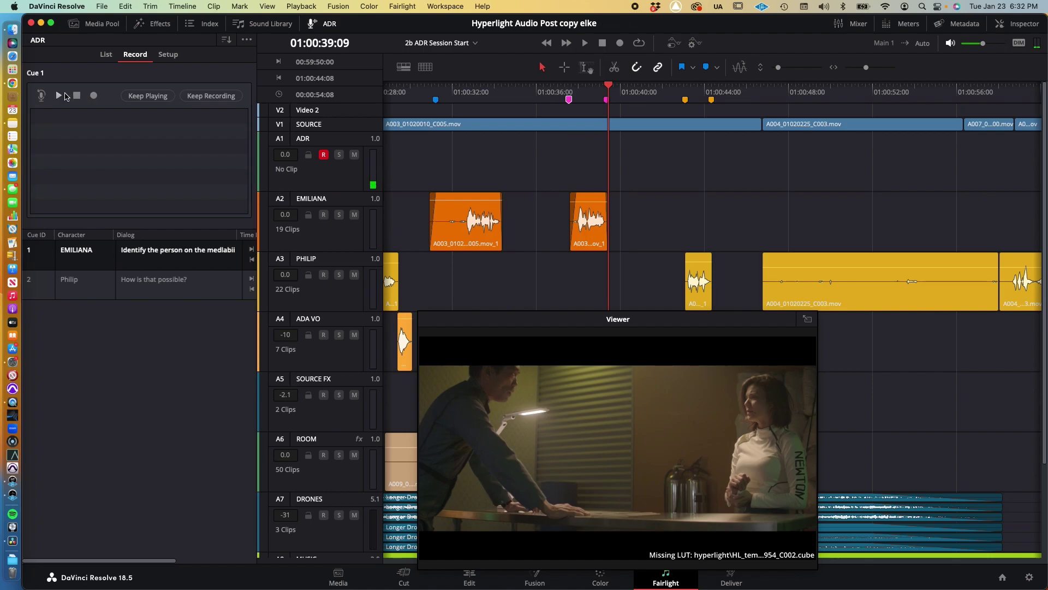
- Rehearse cue 1 repeatedly from pre-roll with countdown and streamers, ending at 01:00:39:07
{"action": "left_click", "coordinate": [43, 96]}
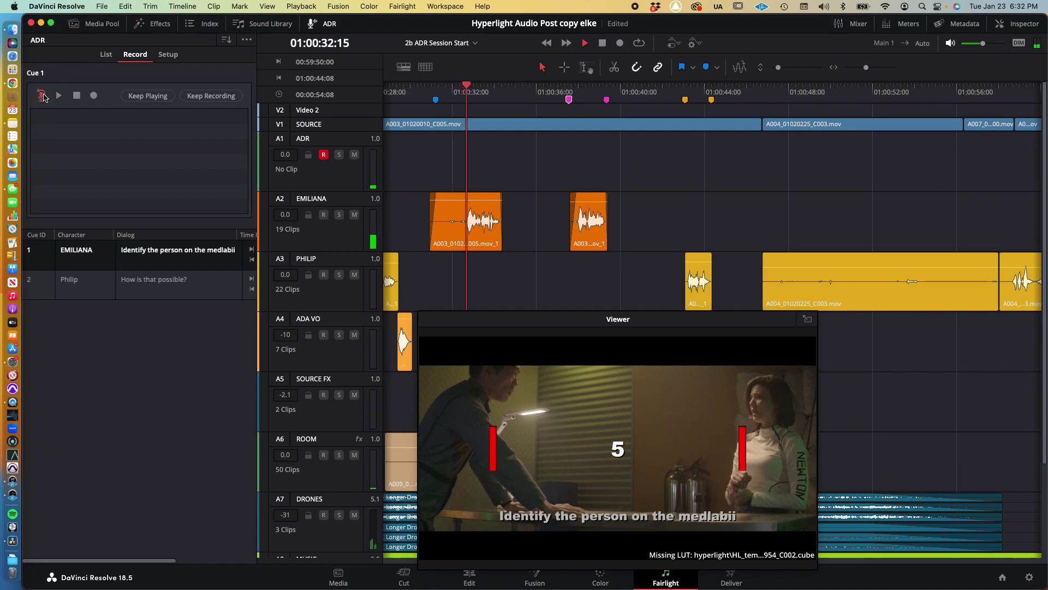
{"action": "left_click", "coordinate": [42, 98]}
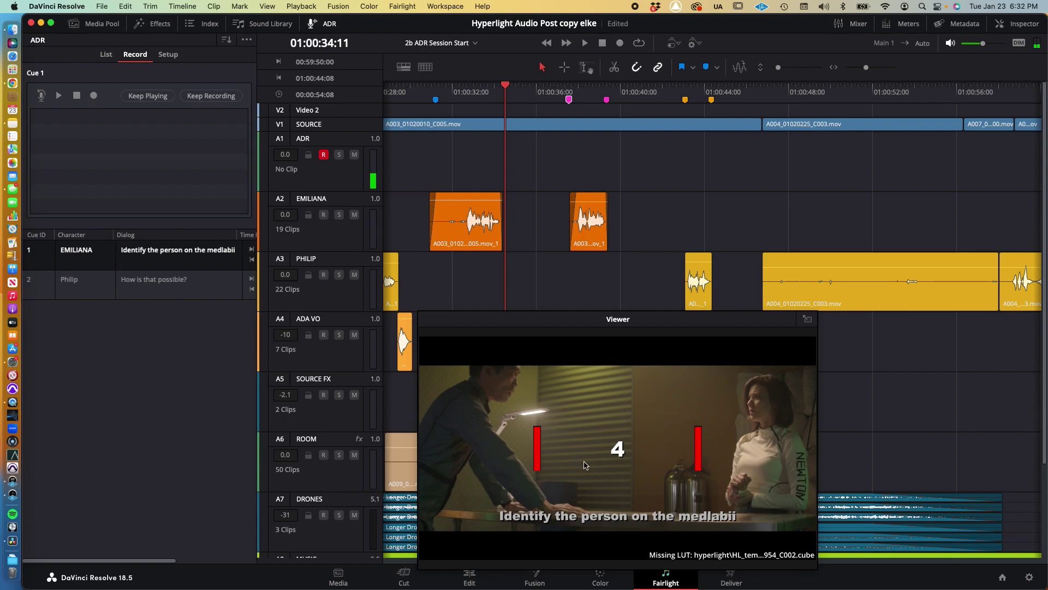
{"action": "left_click", "coordinate": [42, 95]}
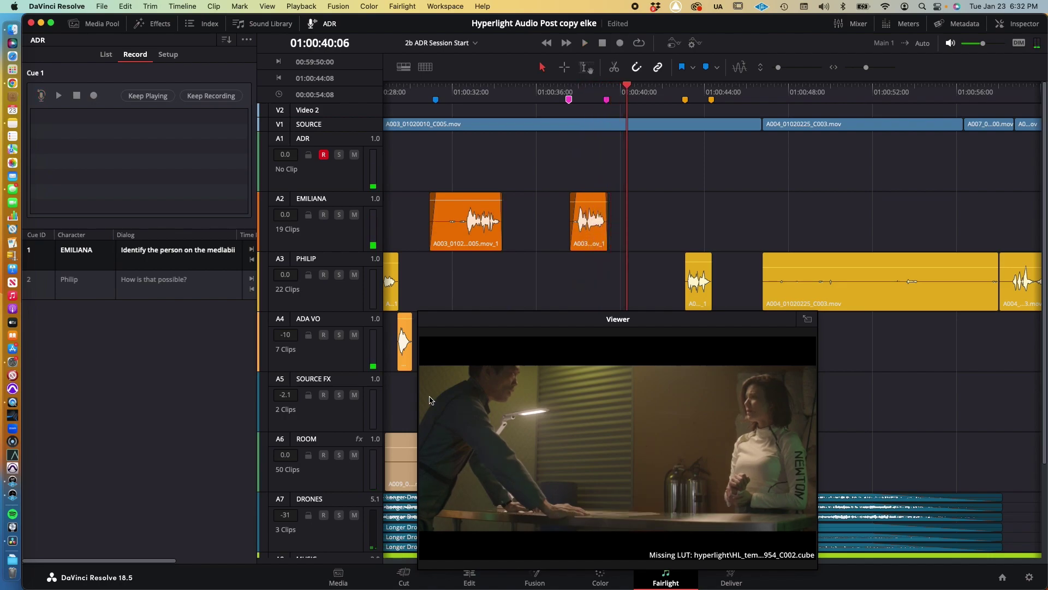
{"action": "left_click", "coordinate": [41, 96]}
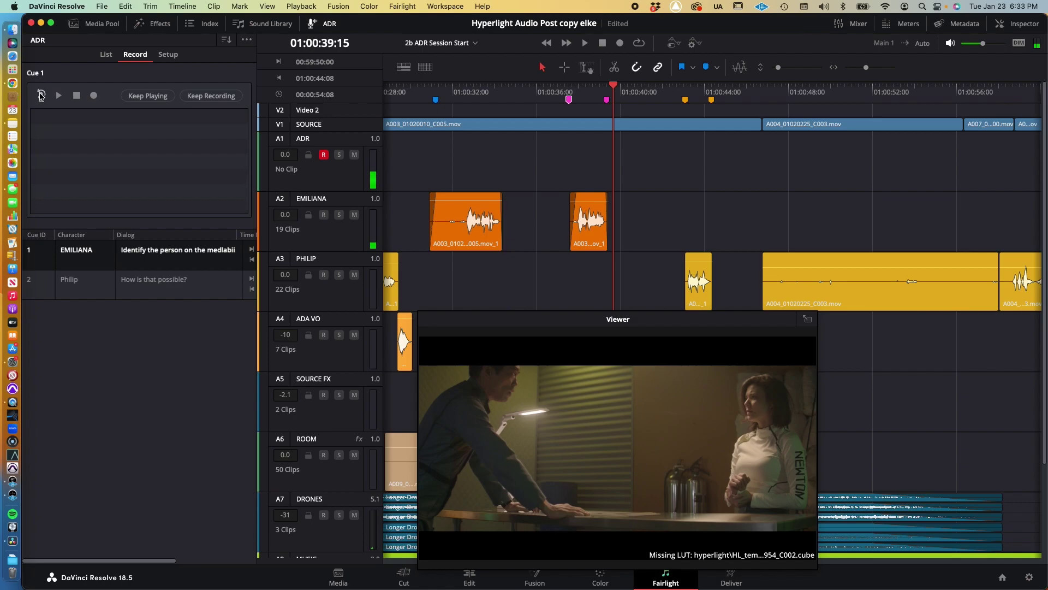
{"action": "left_click", "coordinate": [41, 95]}
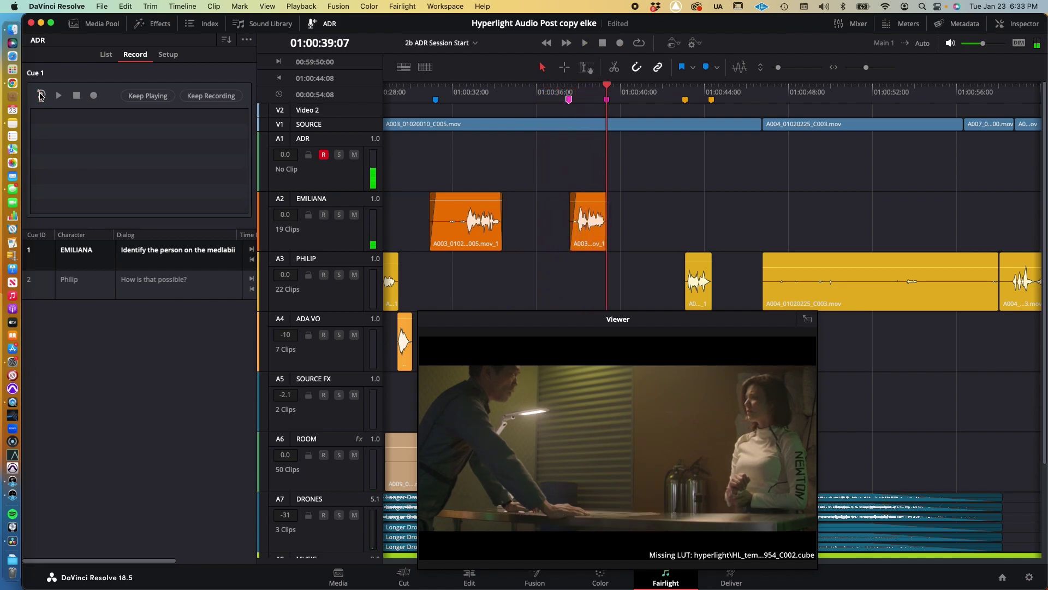
{"action": "key", "text": "super+Tab"}
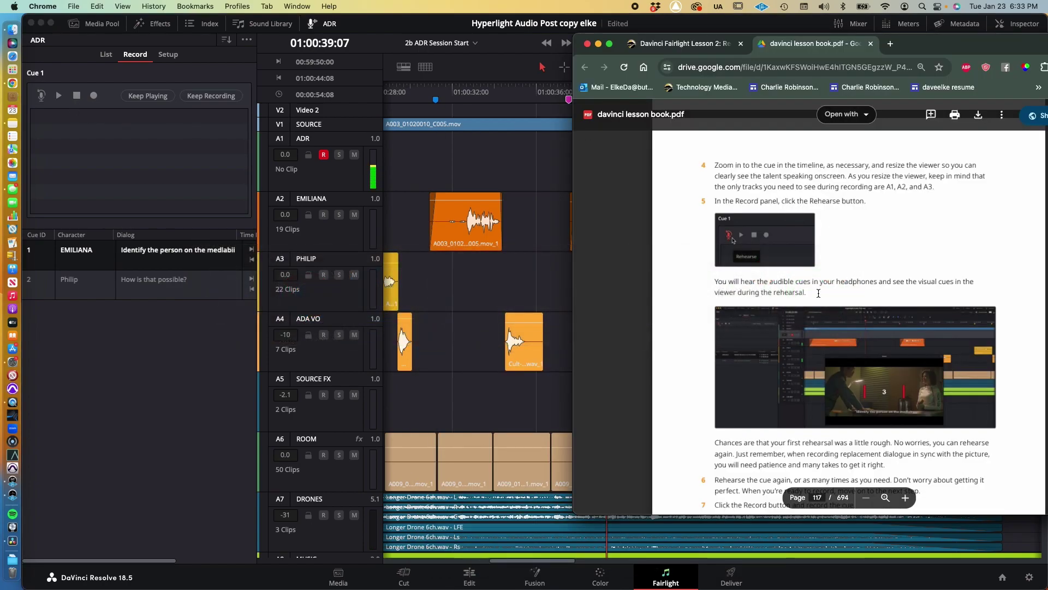
- Read lesson steps 7–9 on recording, auditioning and rating ADR takes, then return to Resolve
{"action": "scroll", "coordinate": [819, 293], "scroll_direction": "down", "scroll_amount": 5}
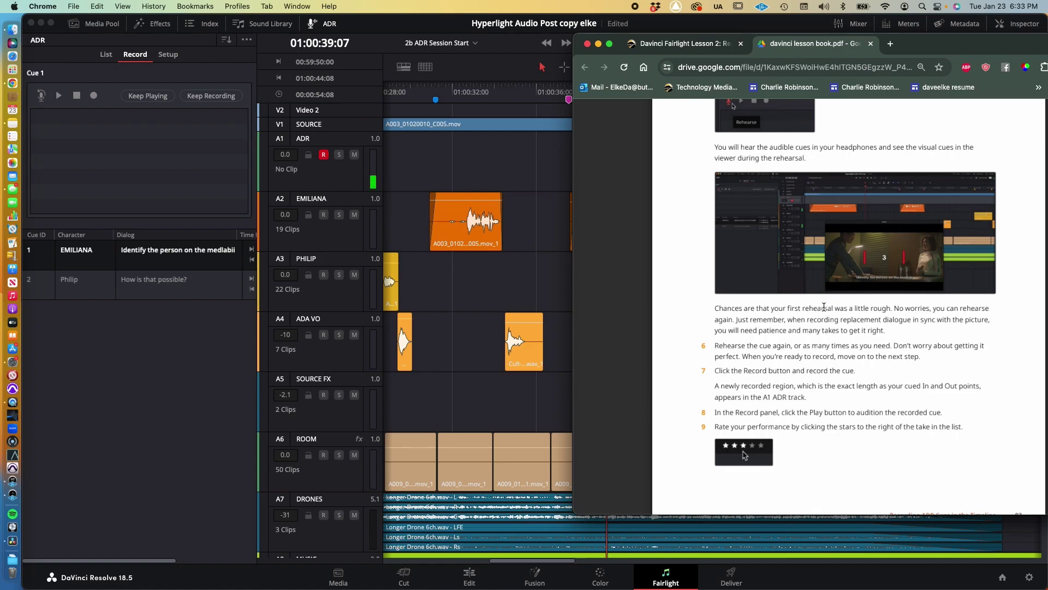
{"action": "scroll", "coordinate": [824, 307], "scroll_direction": "down", "scroll_amount": 3}
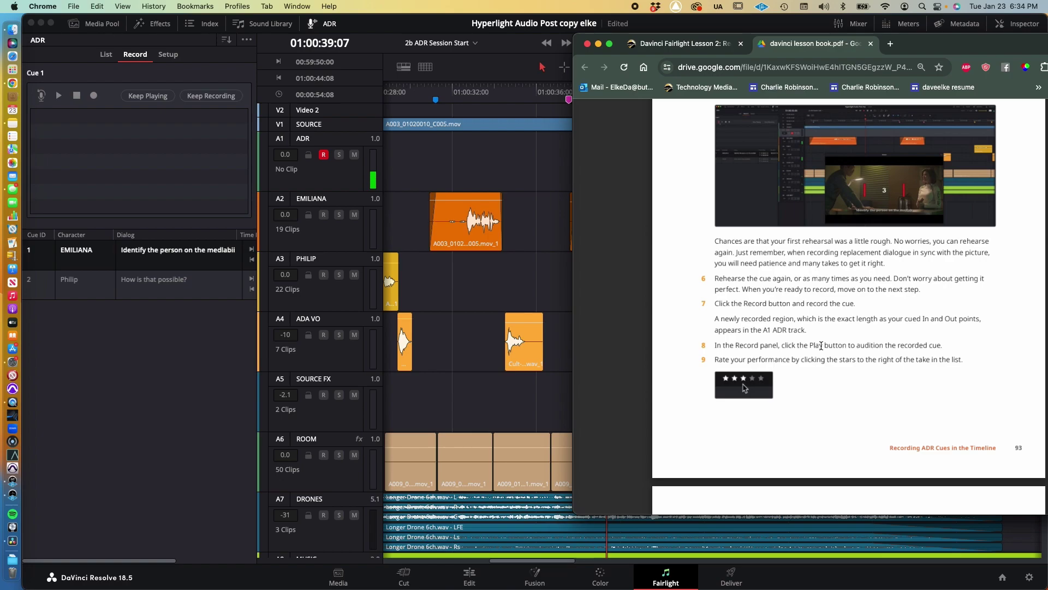
{"action": "key", "text": "super+Tab"}
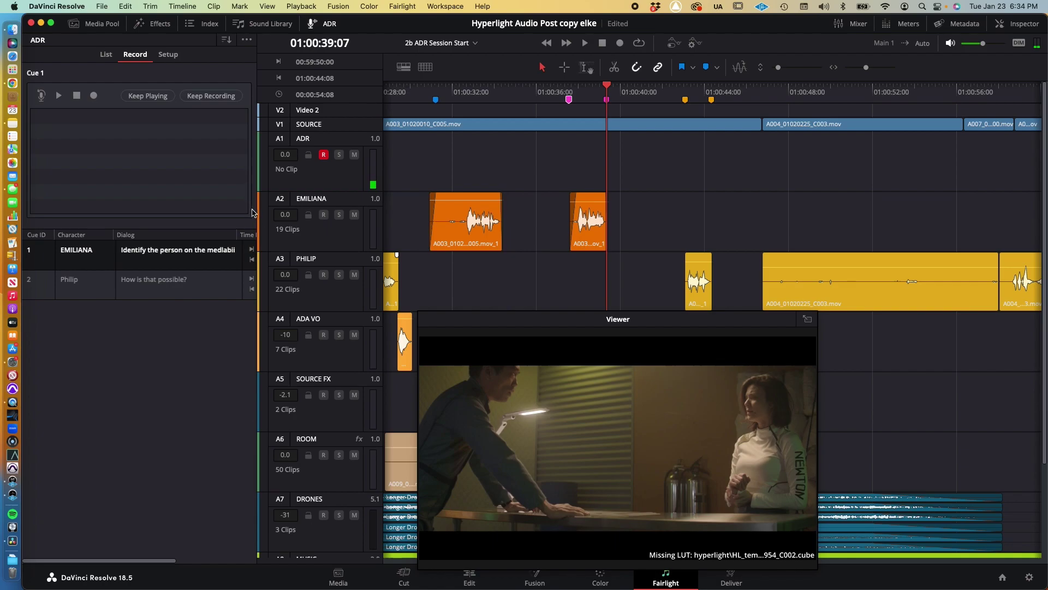
- Record Take 1 of cue 1 onto the A1 ADR track and return to the cue's start
{"action": "left_click", "coordinate": [33, 253]}
{"action": "left_click", "coordinate": [93, 96]}
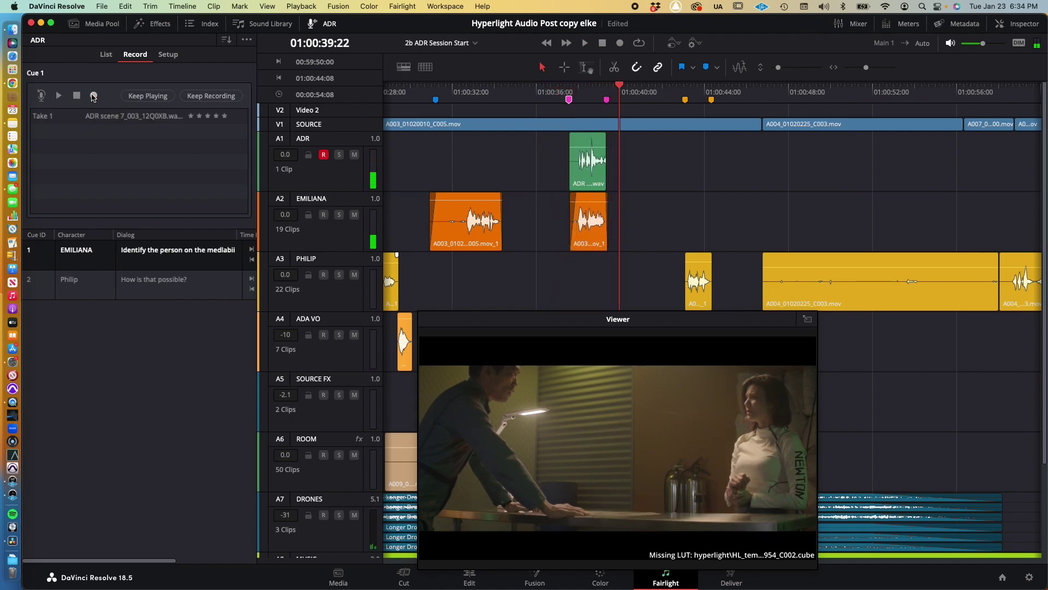
{"action": "left_click", "coordinate": [223, 258]}
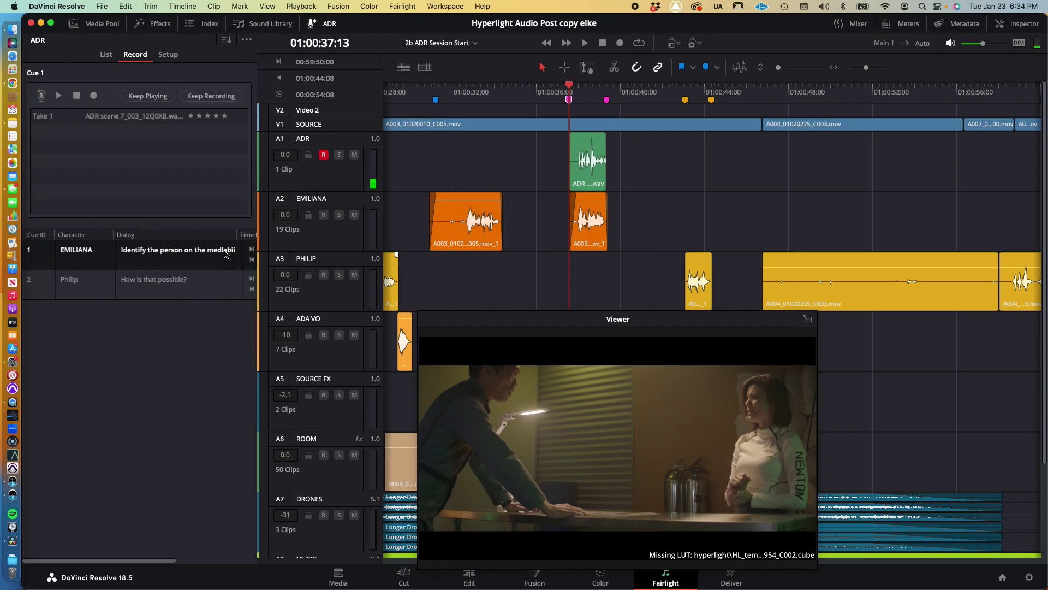
- Delete the stray letter so cue 1's dialog reads 'Identify the person on the medlab', then return to Record
{"action": "left_click", "coordinate": [106, 54]}
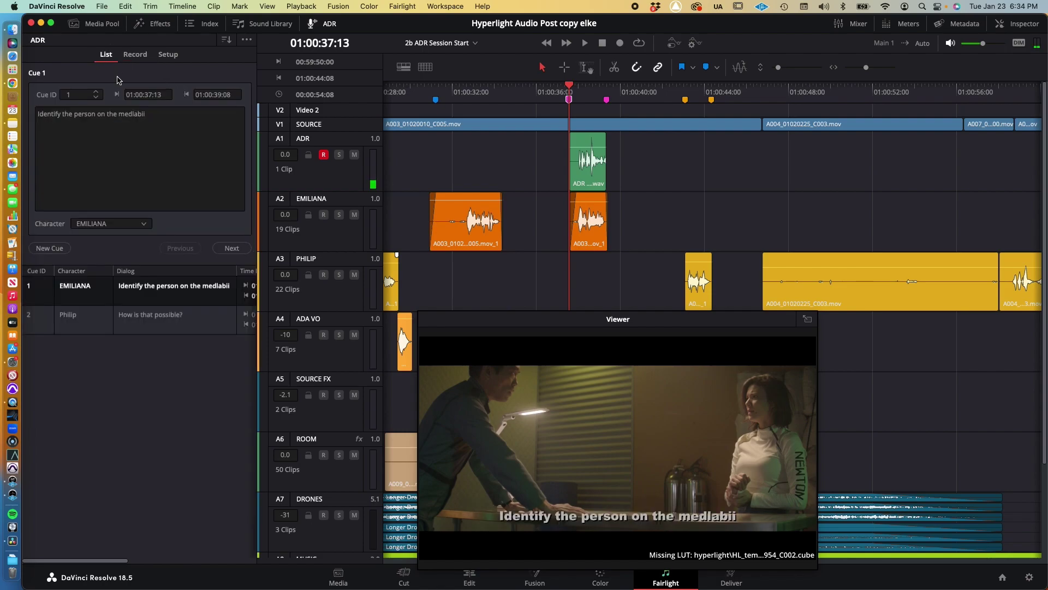
{"action": "left_click", "coordinate": [155, 124]}
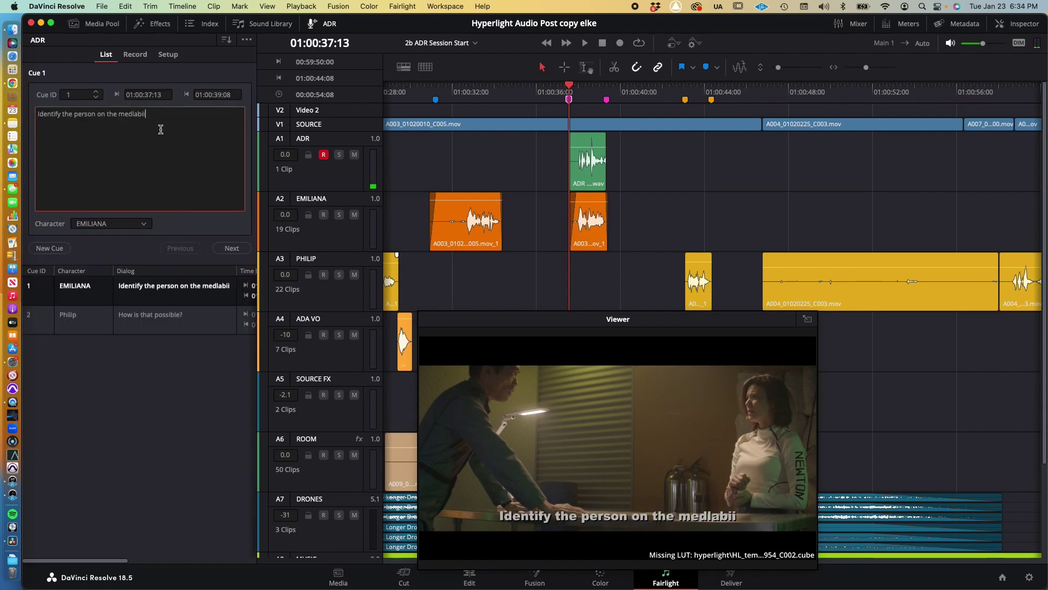
{"action": "key", "text": "BackSpace"}
{"action": "key", "text": "BackSpace"}
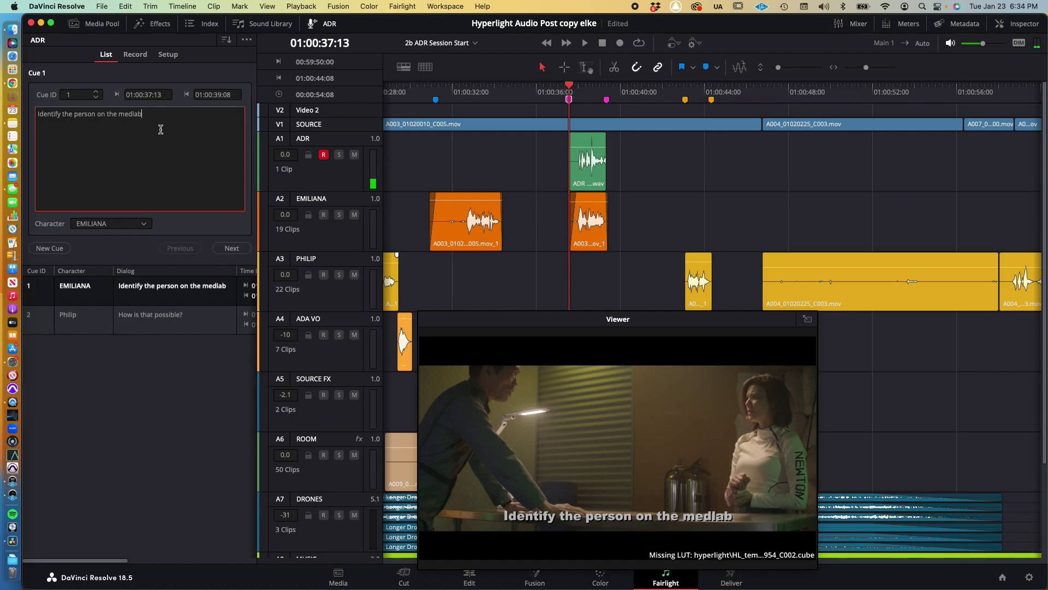
{"action": "left_click", "coordinate": [137, 50]}
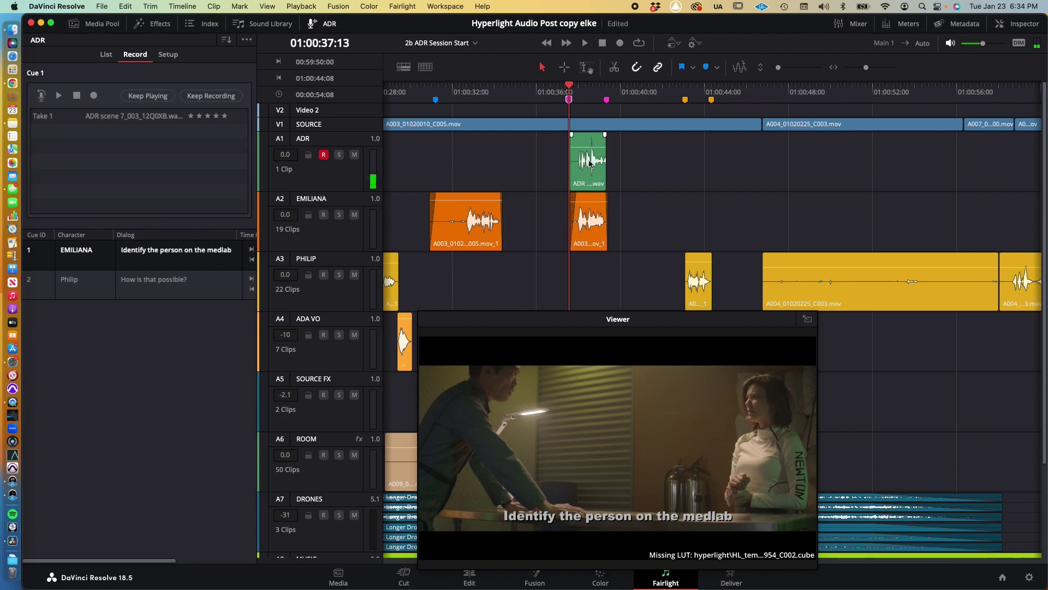
- Record Takes 2 and 3 of cue 1 on A1, then switch to the lesson PDF in Chrome
{"action": "left_click", "coordinate": [93, 96]}
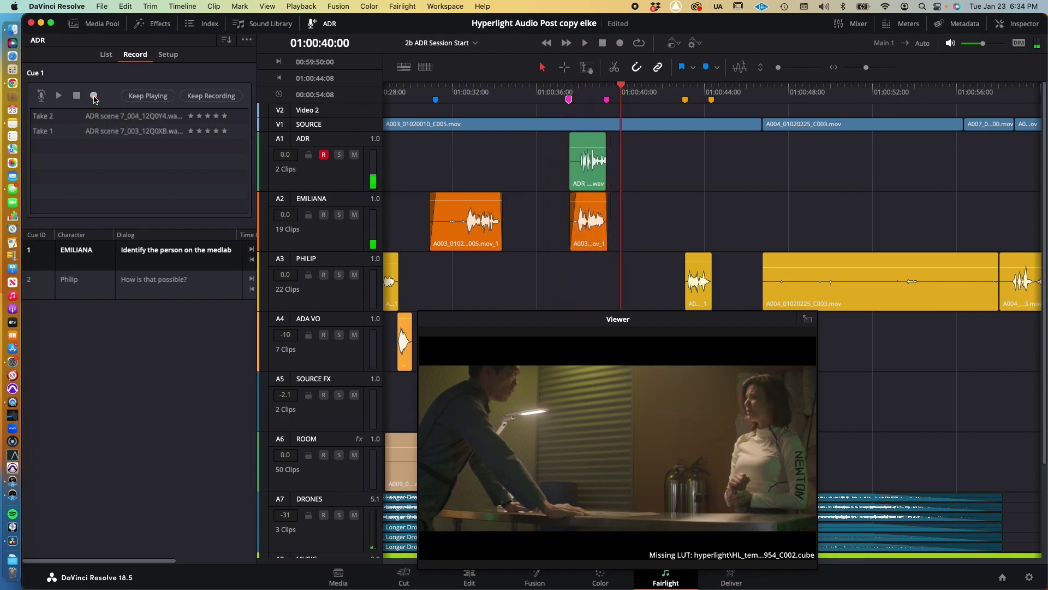
{"action": "left_click", "coordinate": [94, 97]}
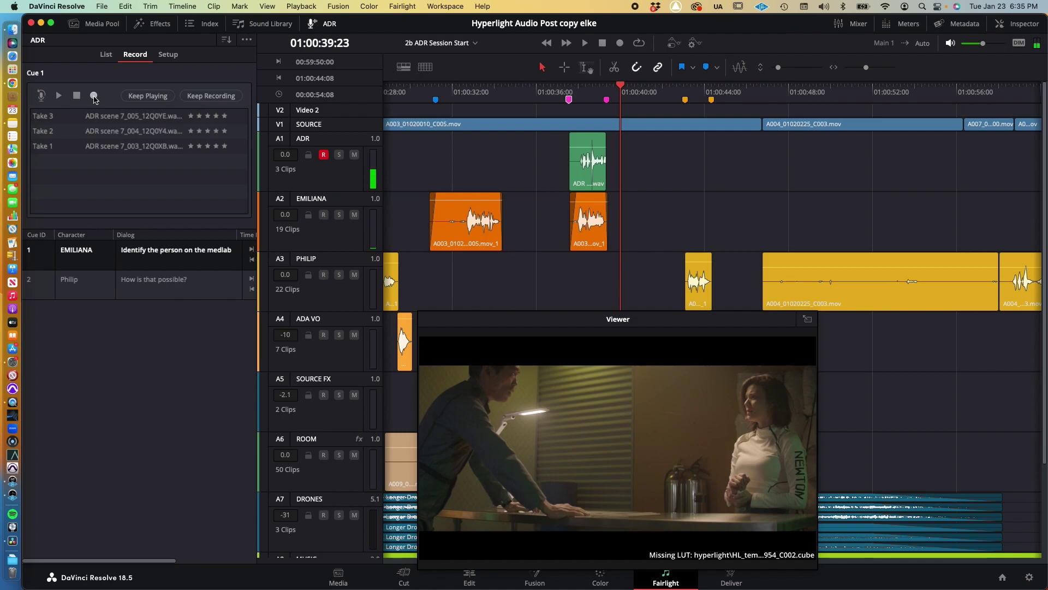
{"action": "key", "text": "super+Tab"}
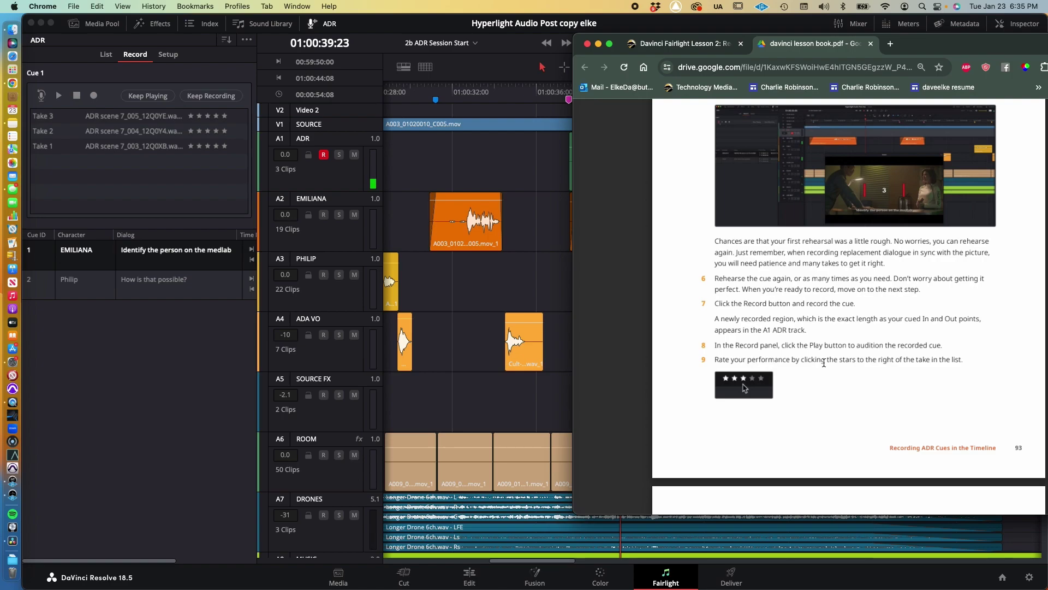
- Leave the lesson PDF and go back to DaVinci Resolve
{"action": "key", "text": "super+Tab"}
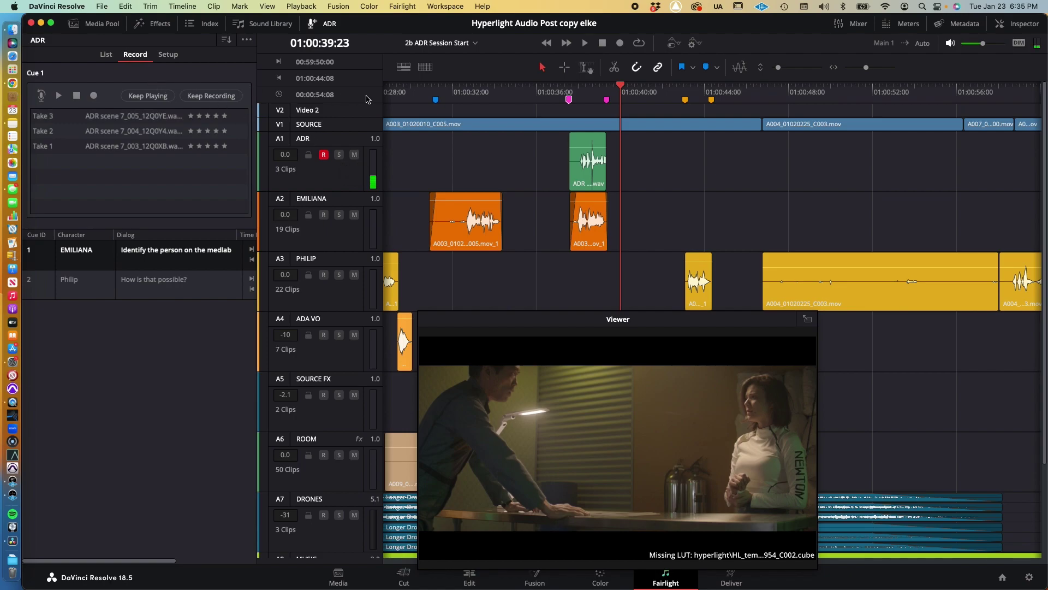
- Play Take 3 from the clip start against the picture, give it four stars, then record Take 4
{"action": "key", "text": "Up"}
{"action": "key", "text": "Up"}
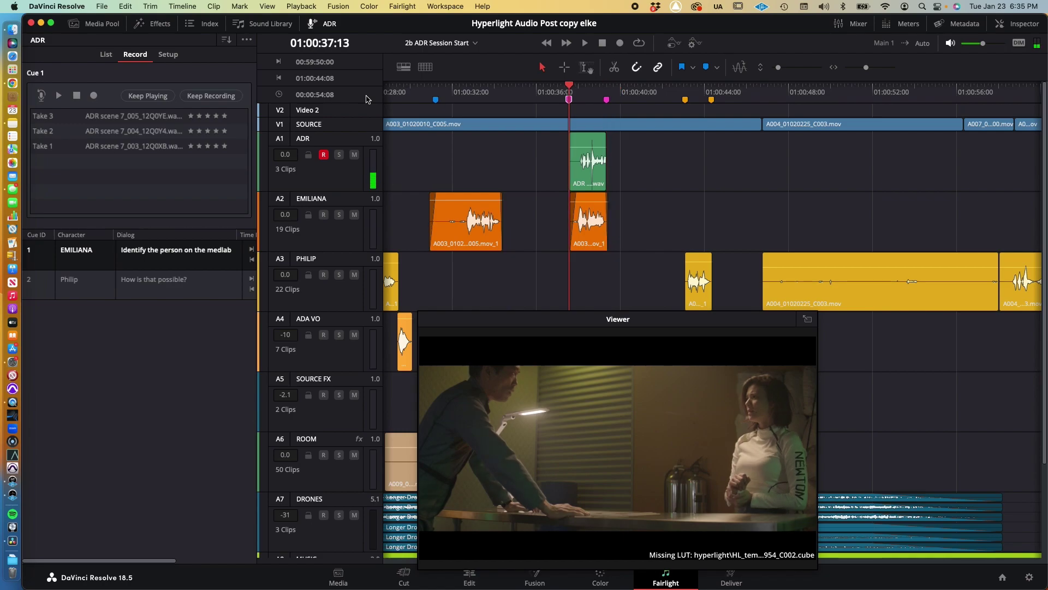
{"action": "key", "text": "space"}
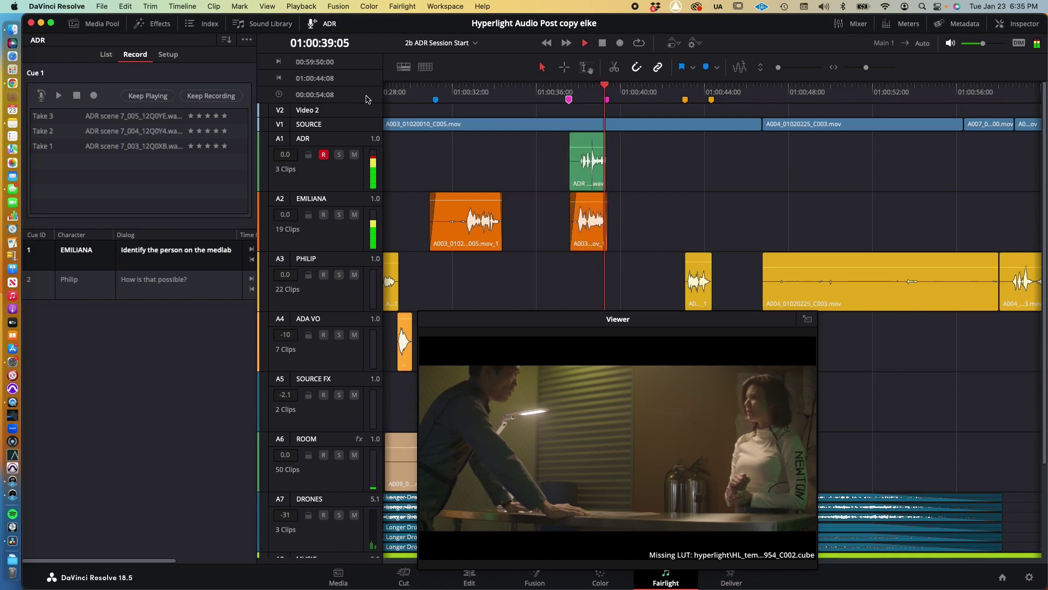
{"action": "key", "text": "space"}
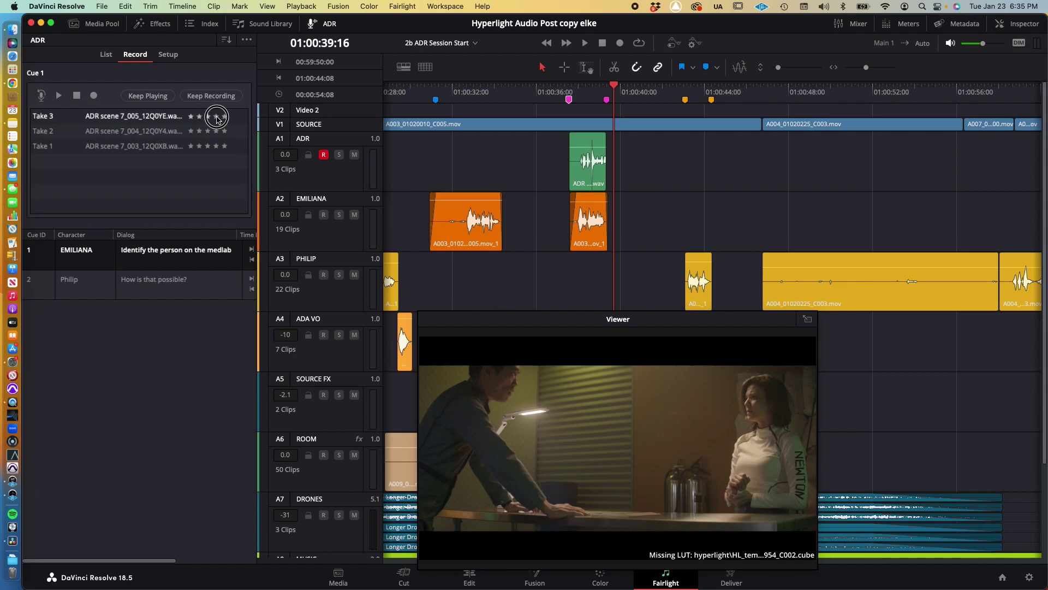
{"action": "left_click", "coordinate": [208, 117]}
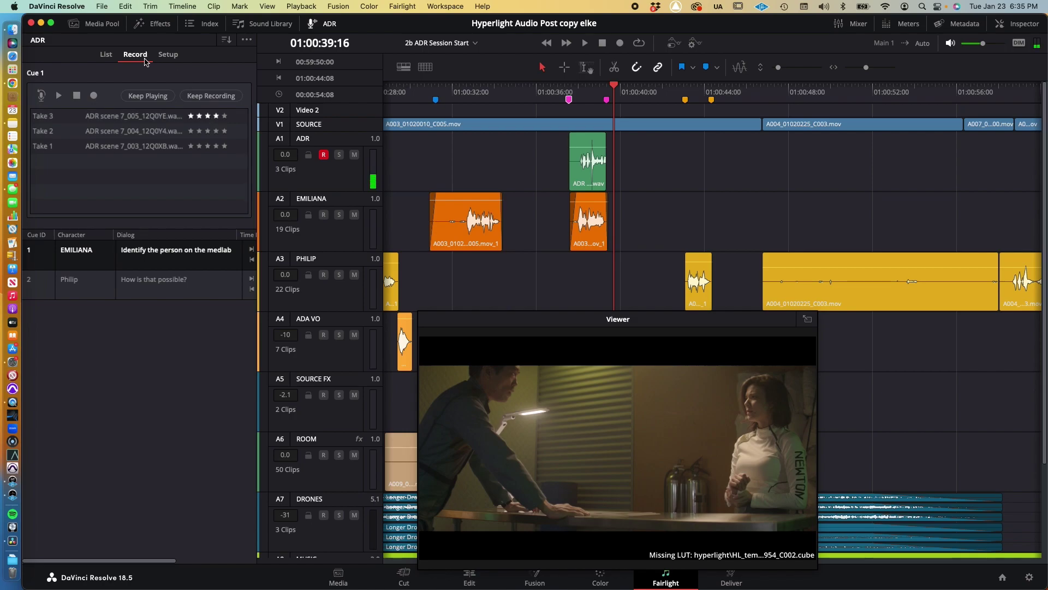
{"action": "left_click", "coordinate": [94, 95]}
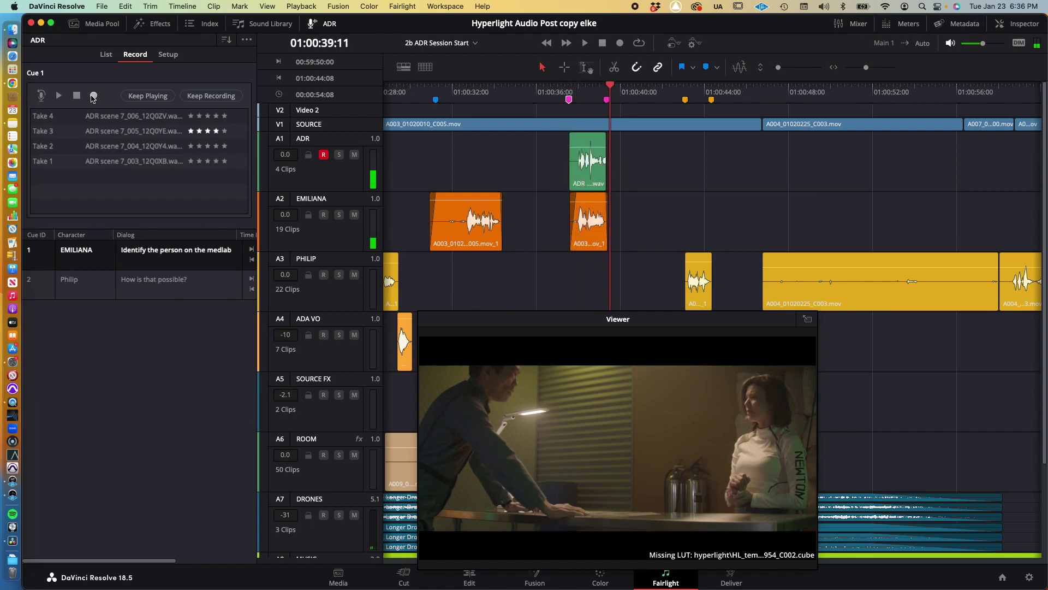
- Select Take 3 and its A1 clip, save the project, and replay the cue from its marker
{"action": "left_click", "coordinate": [162, 132]}
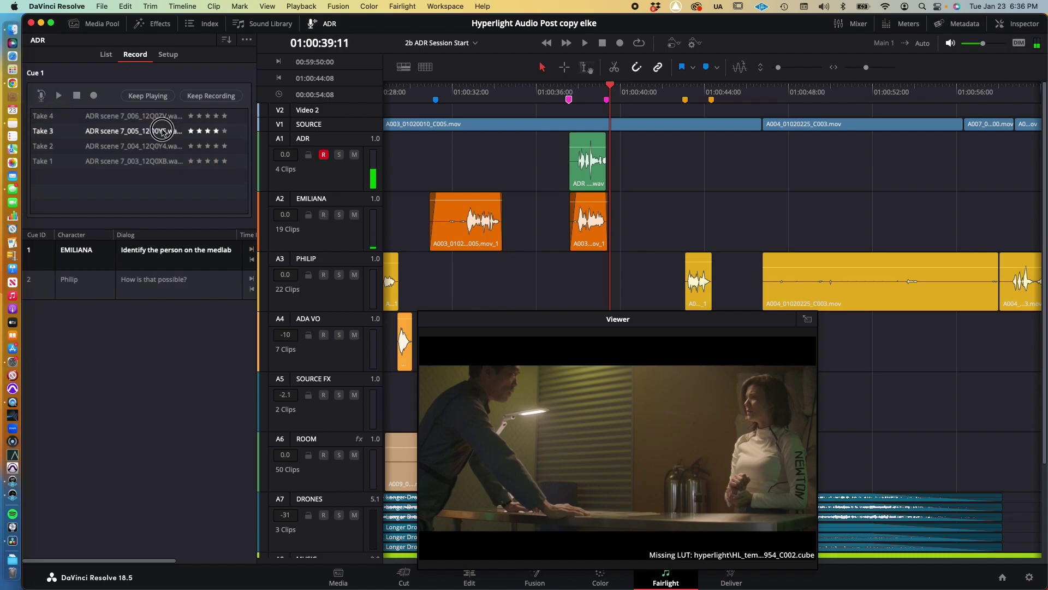
{"action": "left_click", "coordinate": [587, 182]}
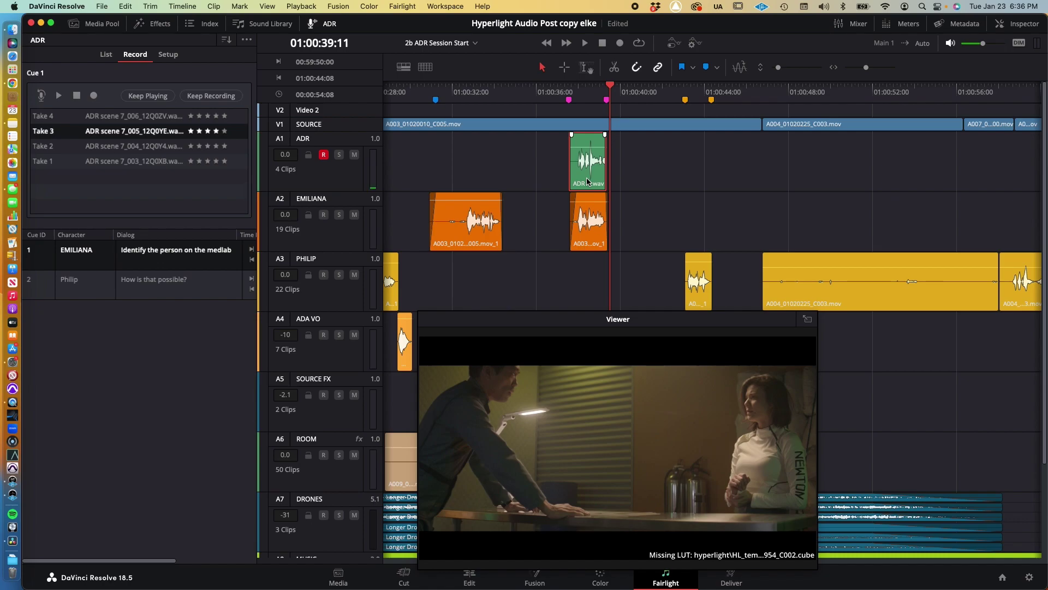
{"action": "key", "text": "super+s"}
{"action": "key", "text": "shift+Up"}
{"action": "key", "text": "space"}
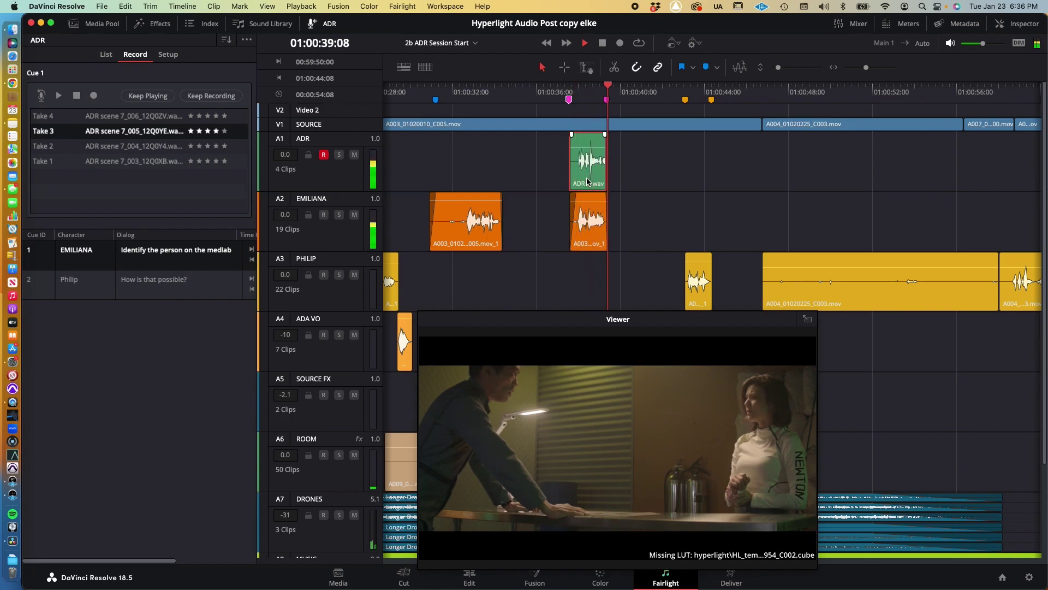
{"action": "key", "text": "space"}
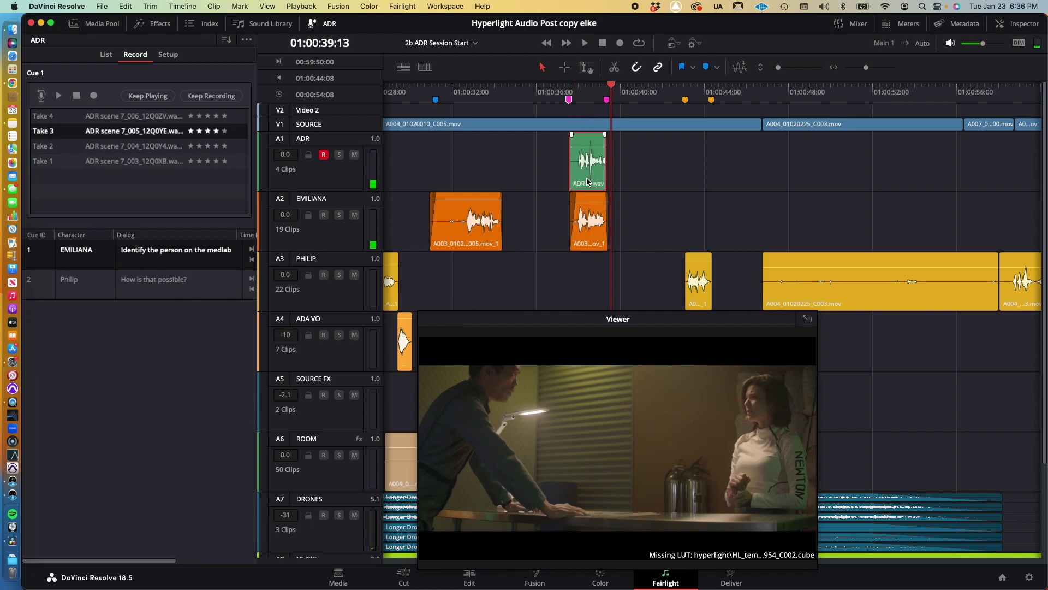
- Give Take 4 a three-star rating, then select Take 2
{"action": "left_click", "coordinate": [155, 117]}
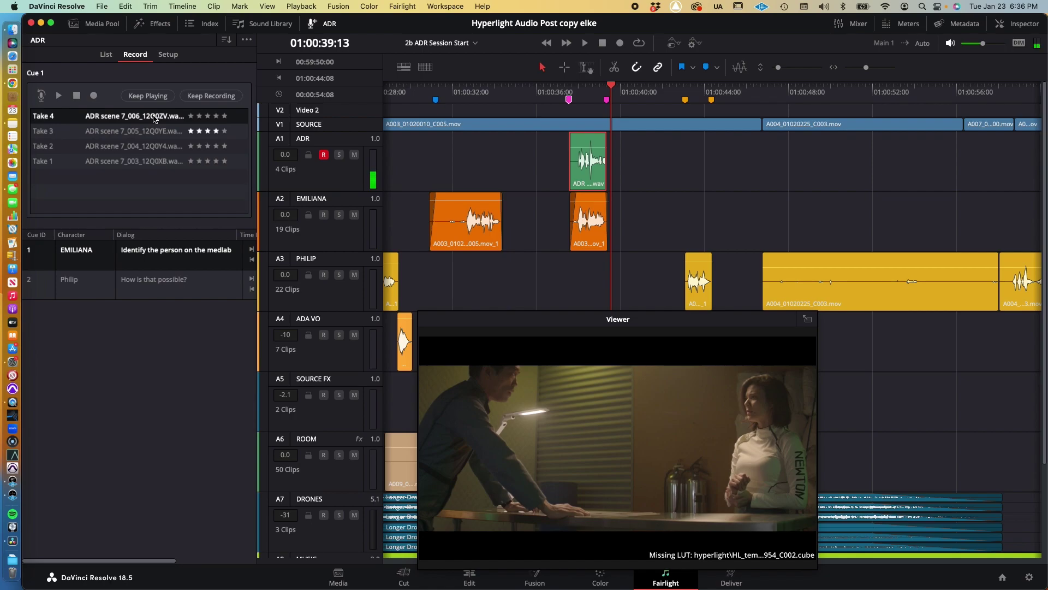
{"action": "left_click", "coordinate": [153, 116]}
{"action": "left_click", "coordinate": [199, 117]}
{"action": "left_click", "coordinate": [204, 117]}
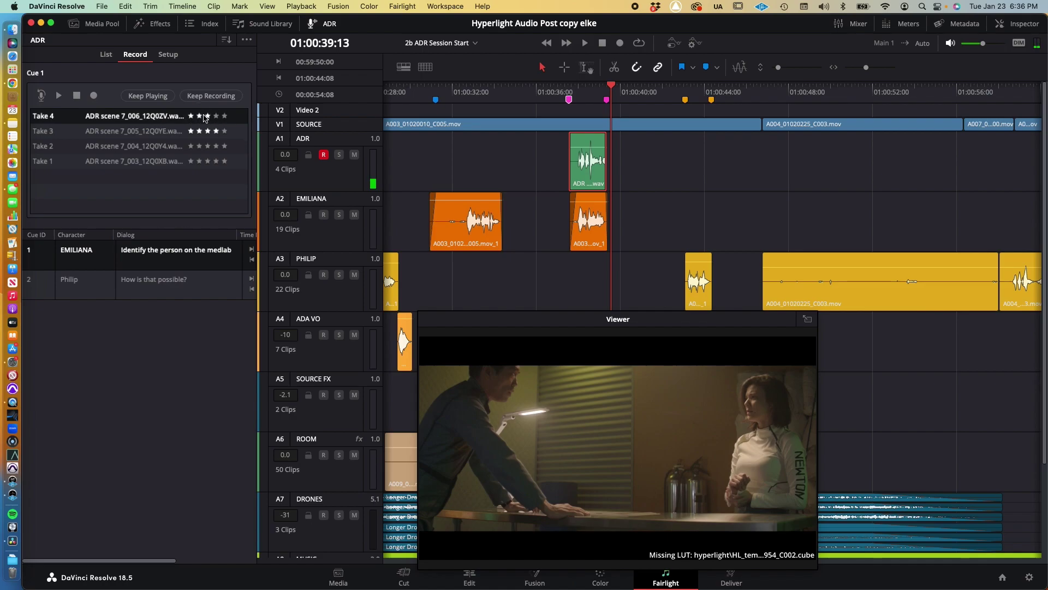
{"action": "left_click", "coordinate": [192, 149]}
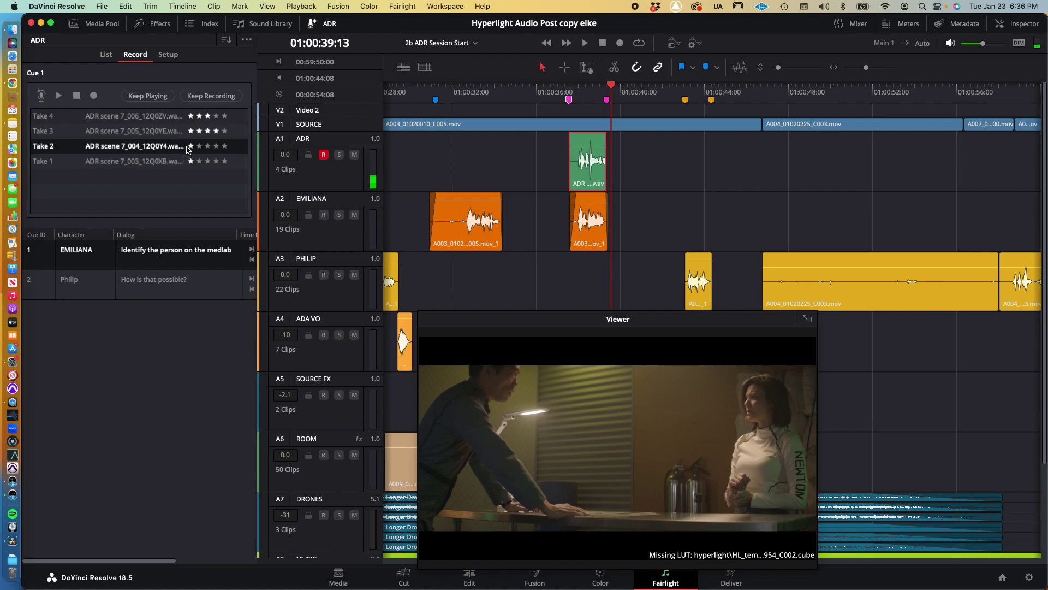
- Scroll the lesson PDF to step 10 on keeping several takes, then disarm A1 in Resolve
{"action": "key", "text": "super+Tab"}
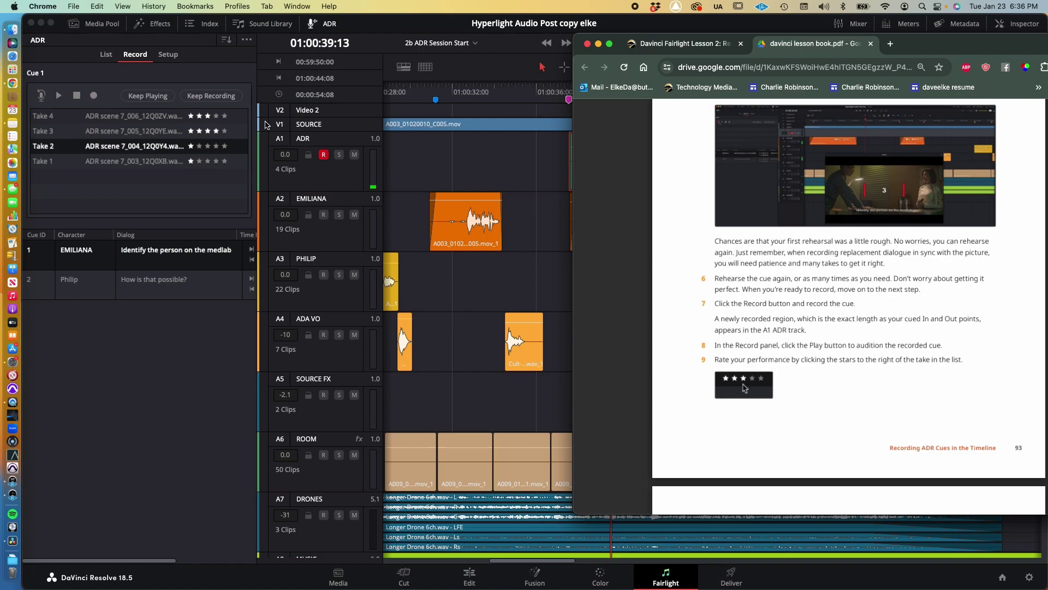
{"action": "scroll", "coordinate": [747, 251], "scroll_direction": "down", "scroll_amount": 5}
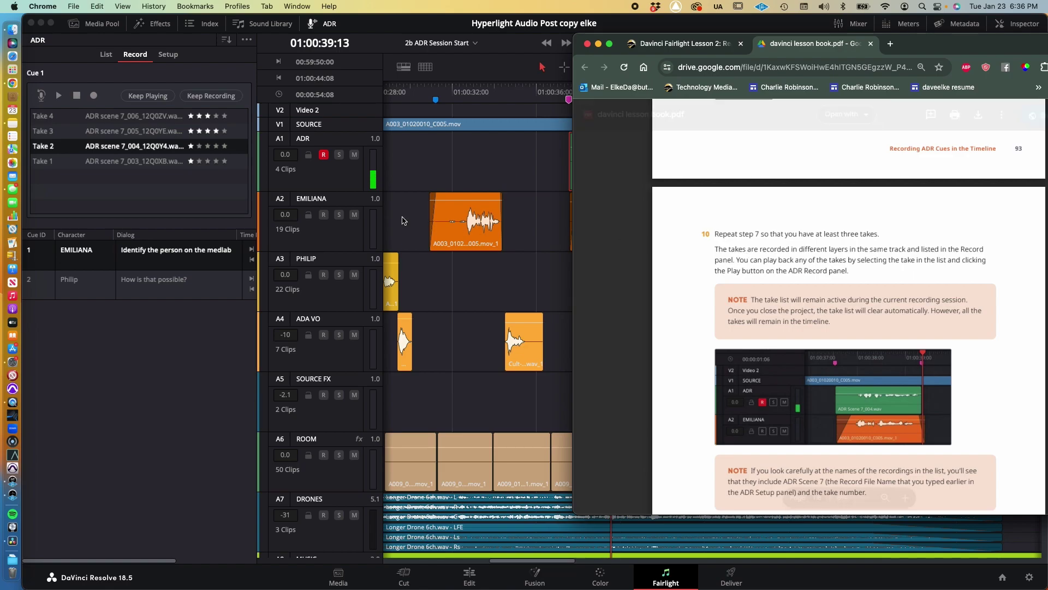
{"action": "left_click", "coordinate": [324, 156]}
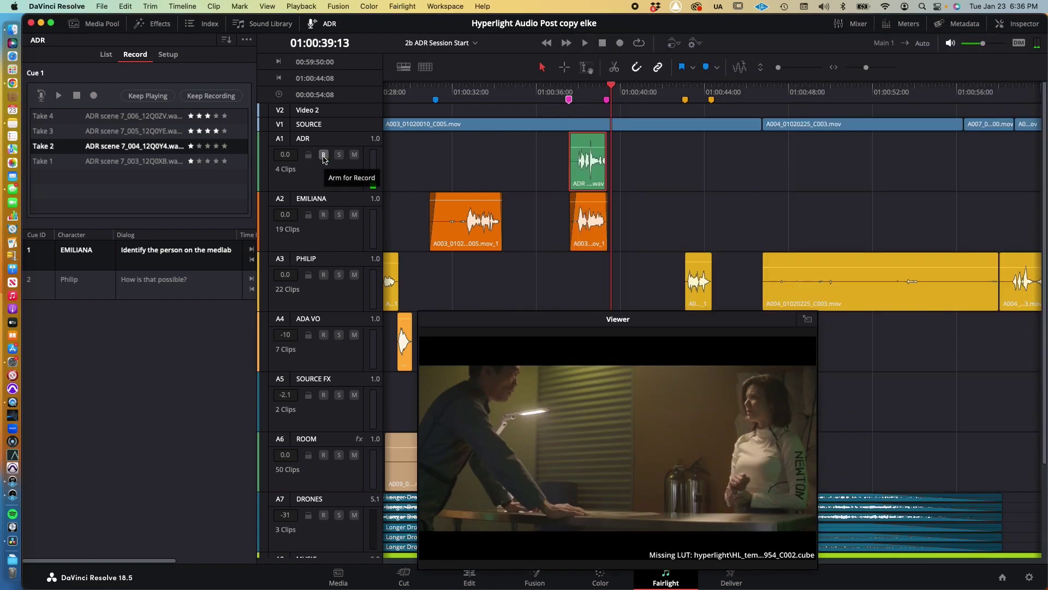
- Glance at the lesson PDF, then back in Resolve replay cue 1 from its pre-roll
{"action": "key", "text": "super+Tab"}
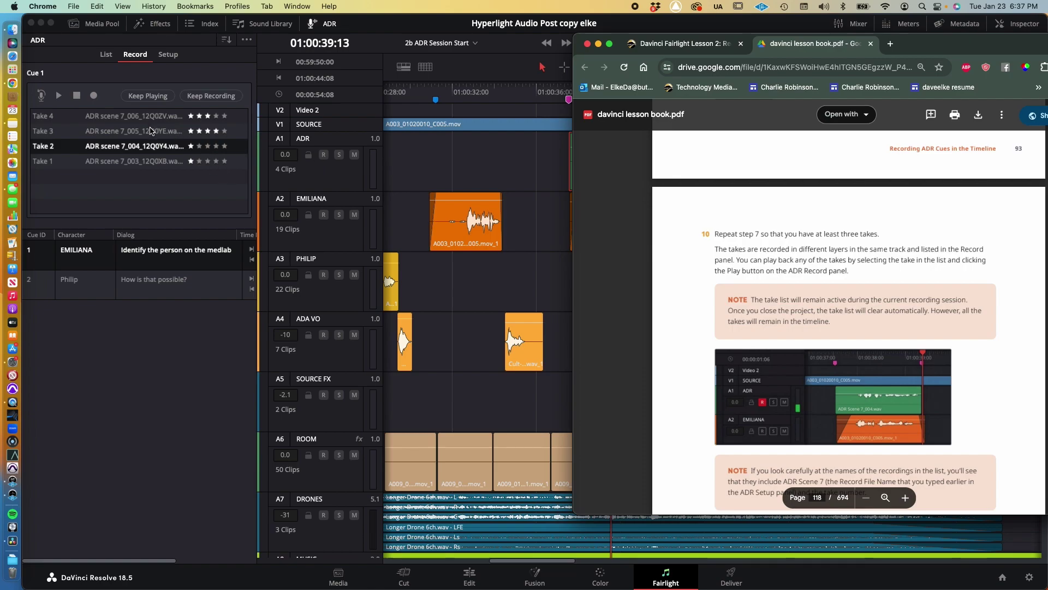
{"action": "left_click", "coordinate": [153, 146]}
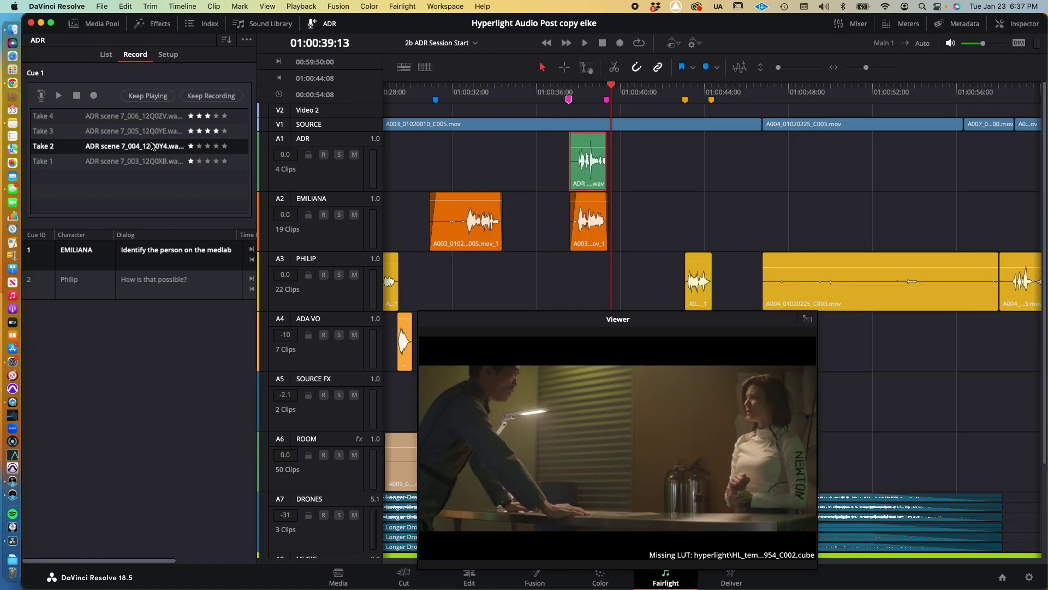
{"action": "key", "text": "space"}
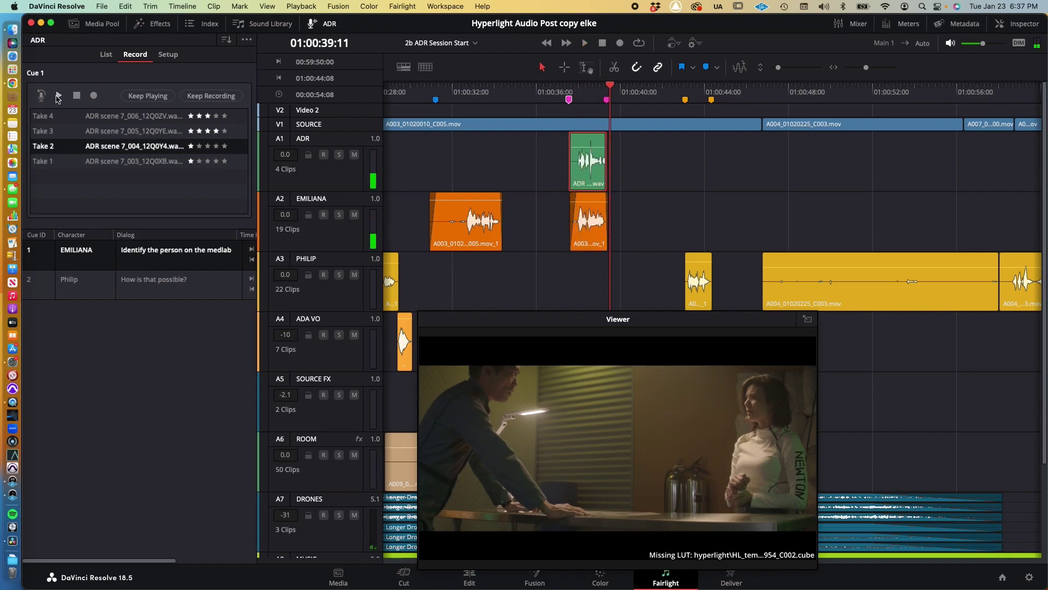
{"action": "left_click", "coordinate": [59, 96]}
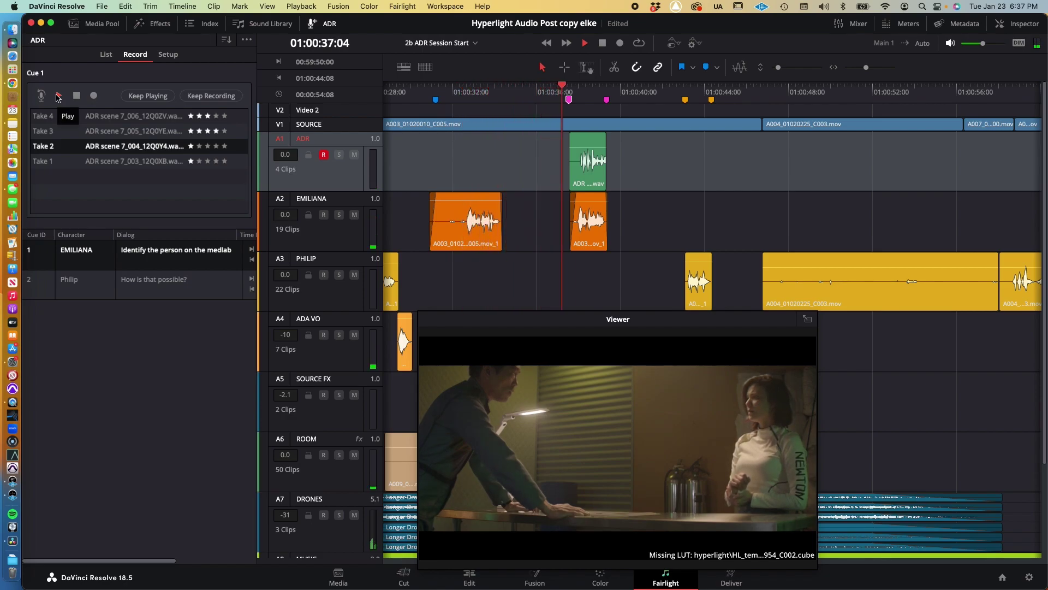
- Make Take 3 active, play it with the picture, and mute the A2 EMILIANA track
{"action": "left_click", "coordinate": [120, 131]}
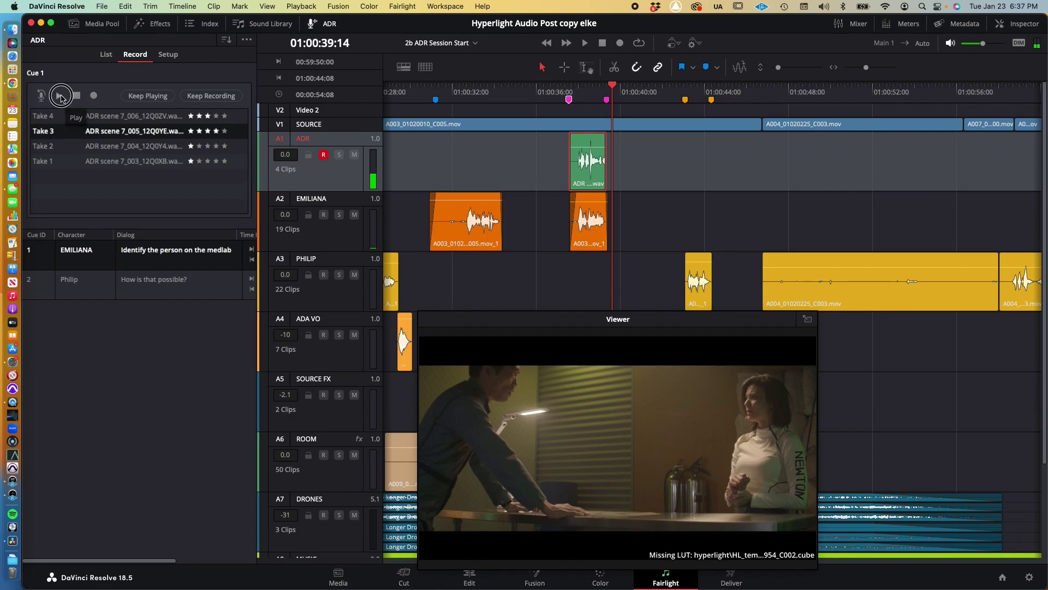
{"action": "left_click", "coordinate": [59, 96]}
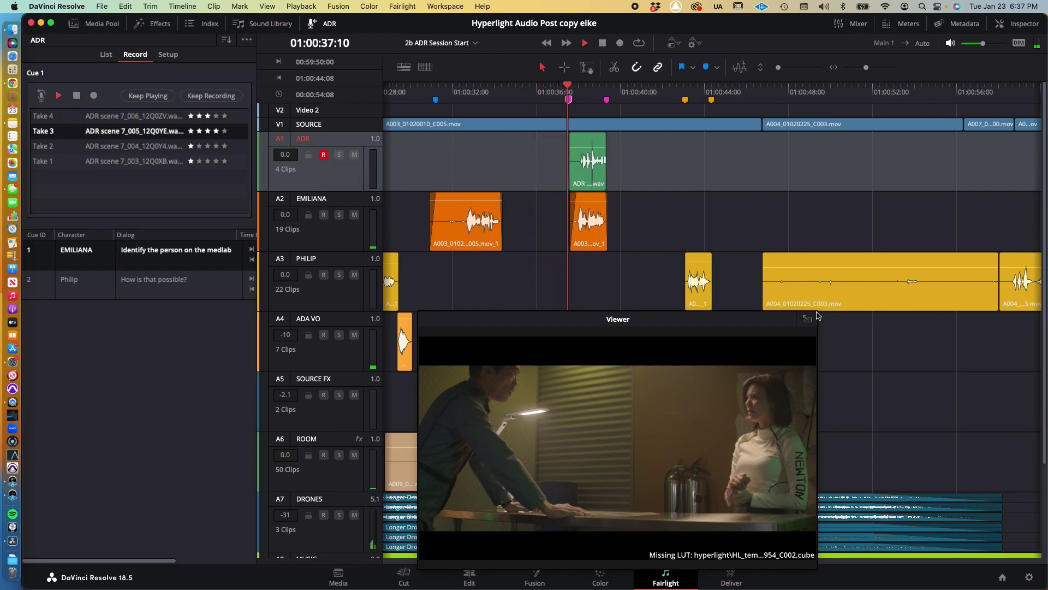
{"action": "key", "text": "space"}
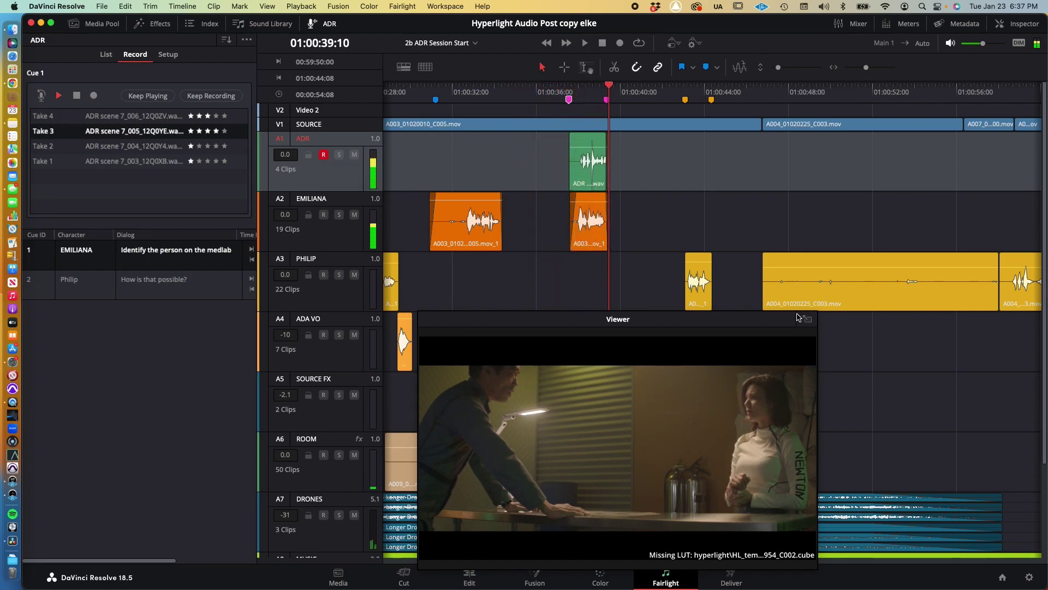
{"action": "left_click", "coordinate": [354, 216]}
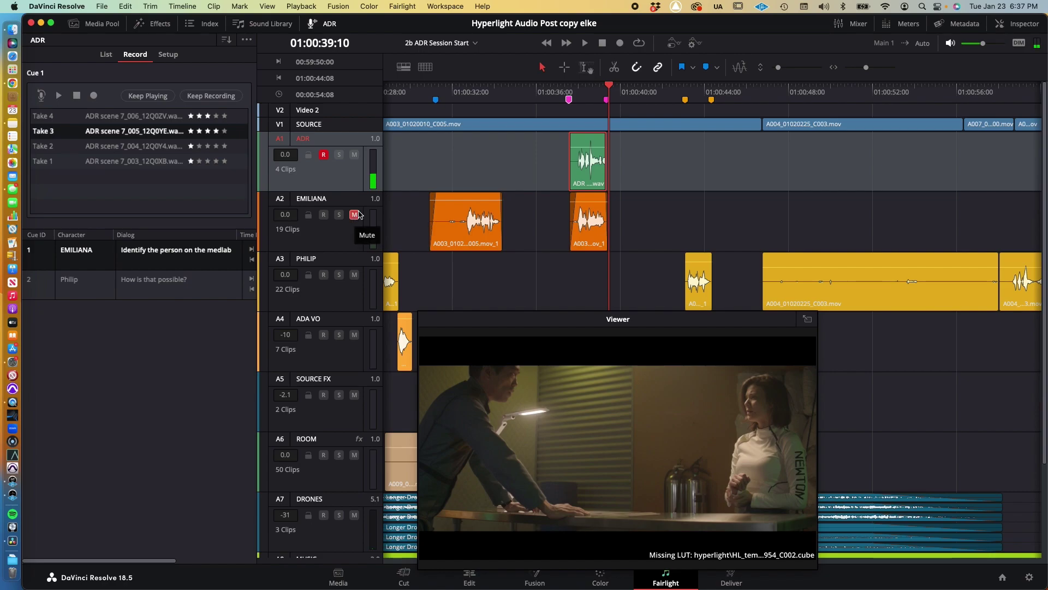
{"action": "left_click", "coordinate": [814, 337]}
- Enlarge the floating Viewer, replay the cue from its pre-roll, then shrink the Viewer slightly
{"action": "left_click_drag", "start_coordinate": [815, 315], "coordinate": [927, 217]}
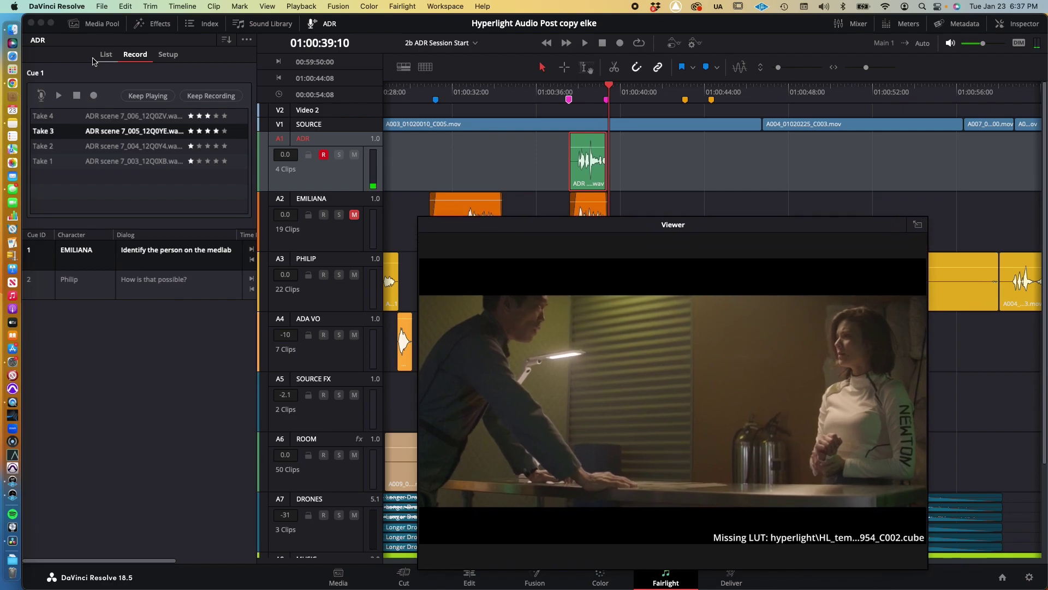
{"action": "left_click", "coordinate": [59, 96]}
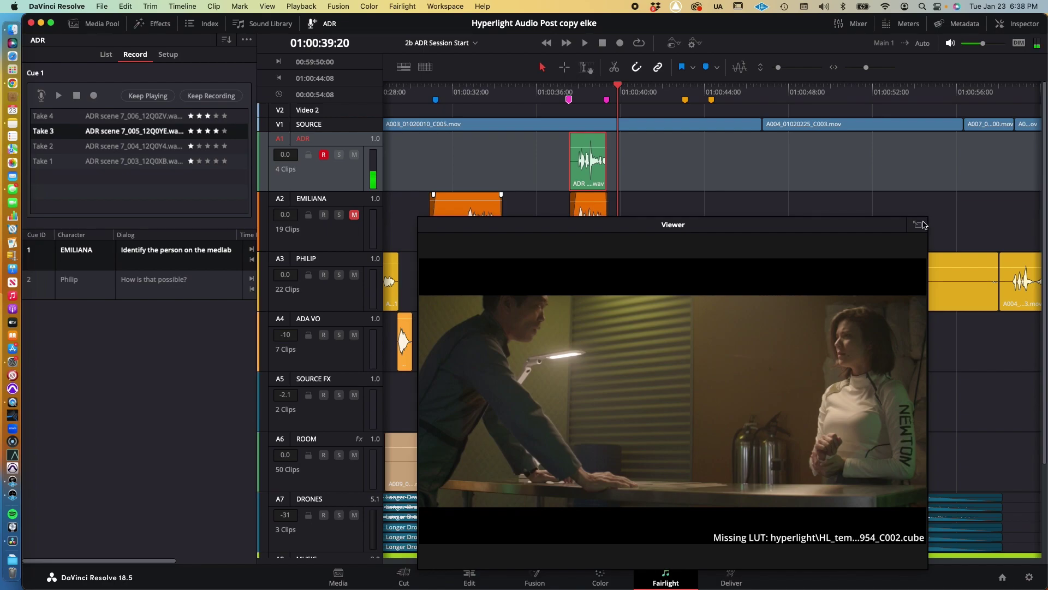
{"action": "left_click_drag", "start_coordinate": [928, 217], "coordinate": [851, 281]}
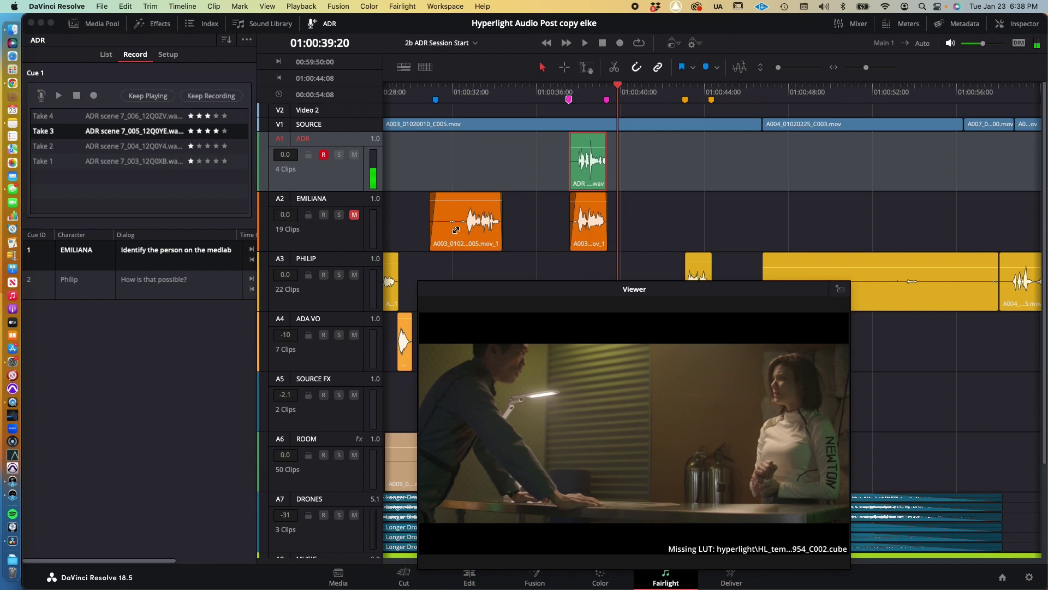
- Unmute A2 EMILIANA, save the project, disarm A1, and make Take 3 active again
{"action": "left_click", "coordinate": [354, 215]}
{"action": "key", "text": "super+s"}
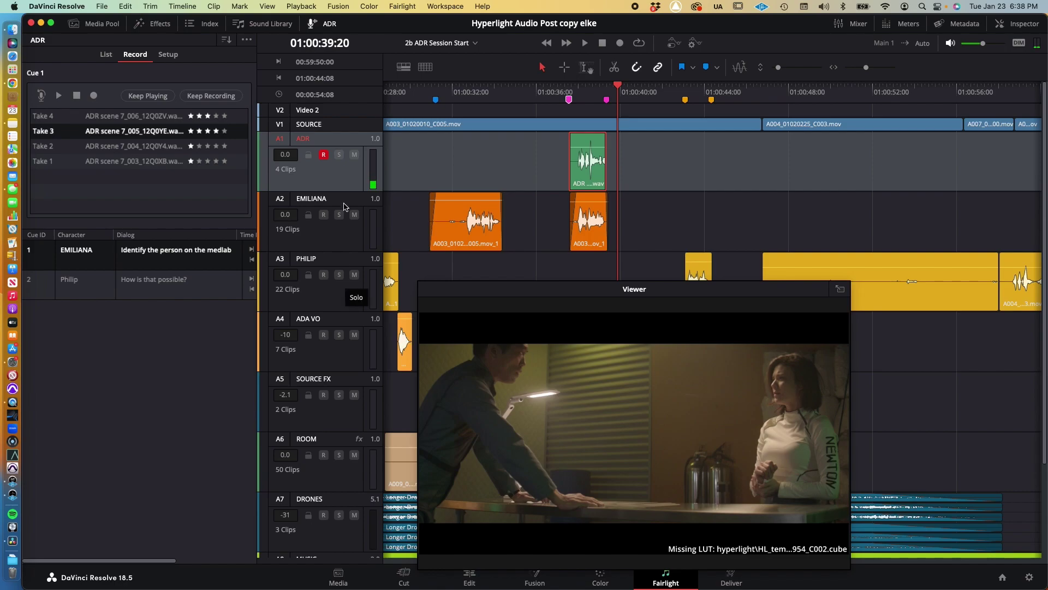
{"action": "left_click", "coordinate": [324, 155]}
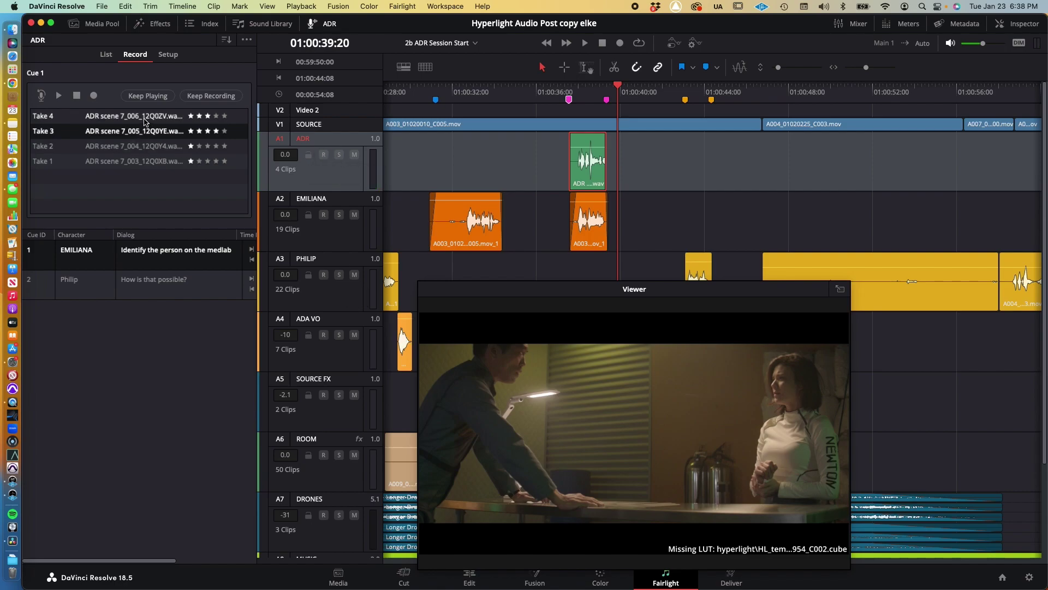
{"action": "left_click", "coordinate": [145, 119]}
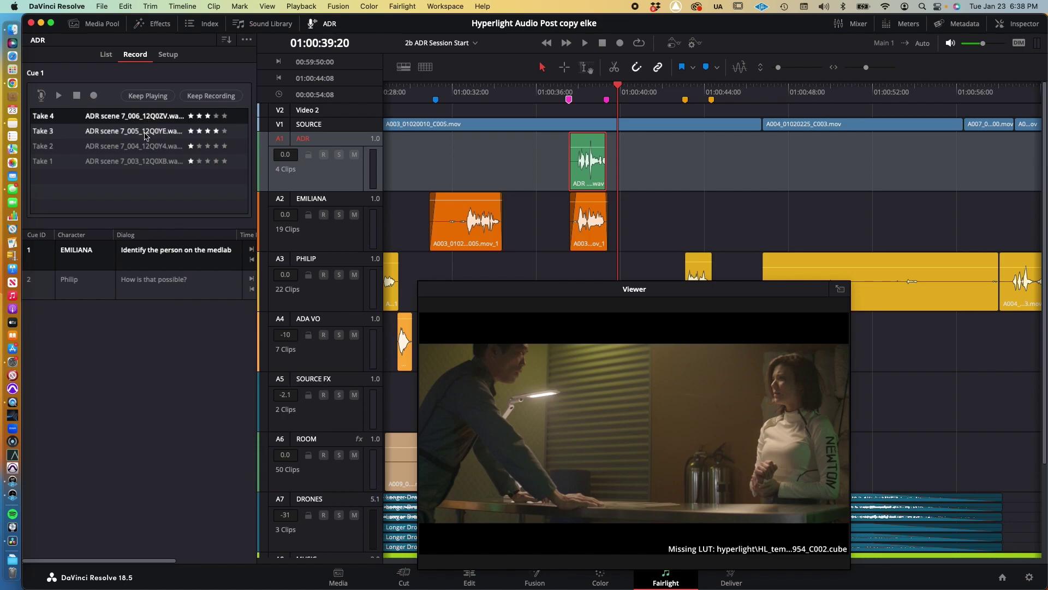
{"action": "left_click", "coordinate": [145, 134]}
- Scroll the lesson PDF to step 11 on page 118 (View > Show Audio Track Layers), then return to Resolve
{"action": "key", "text": "super+Tab"}
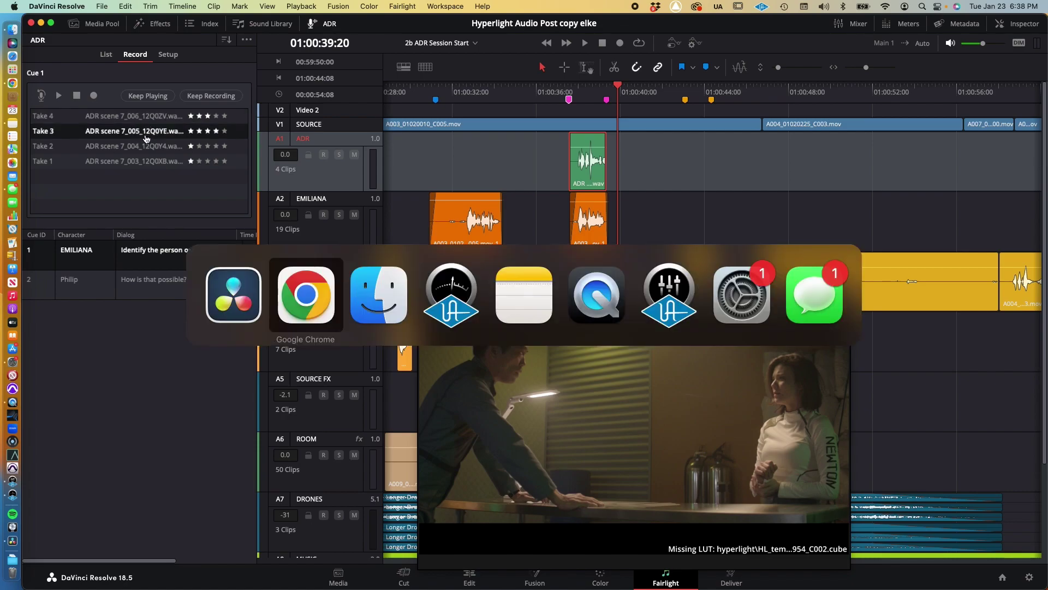
{"action": "scroll", "coordinate": [902, 268], "scroll_direction": "down", "scroll_amount": 3}
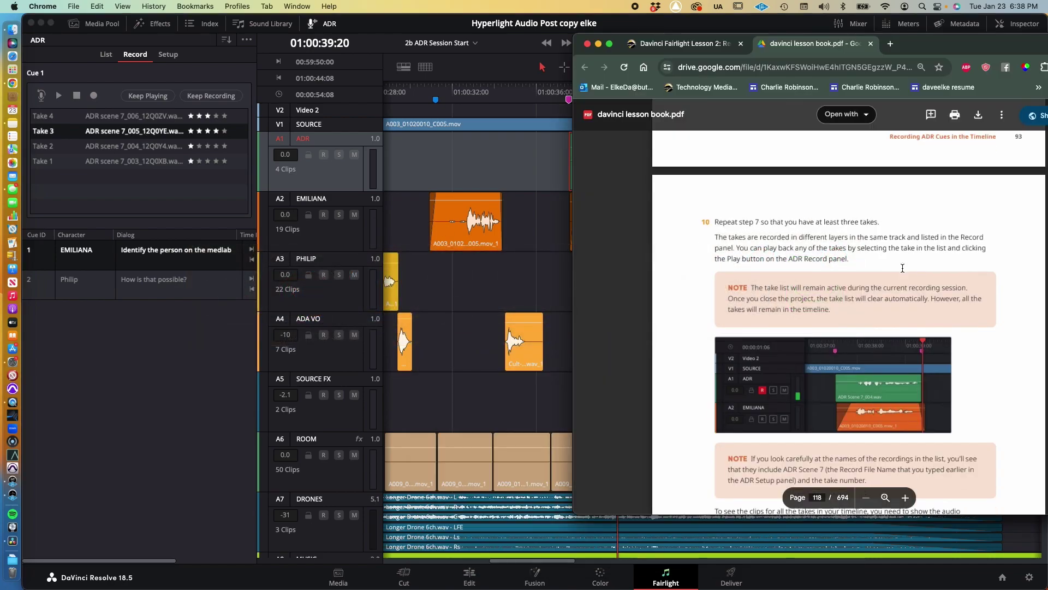
{"action": "scroll", "coordinate": [902, 268], "scroll_direction": "down", "scroll_amount": 3}
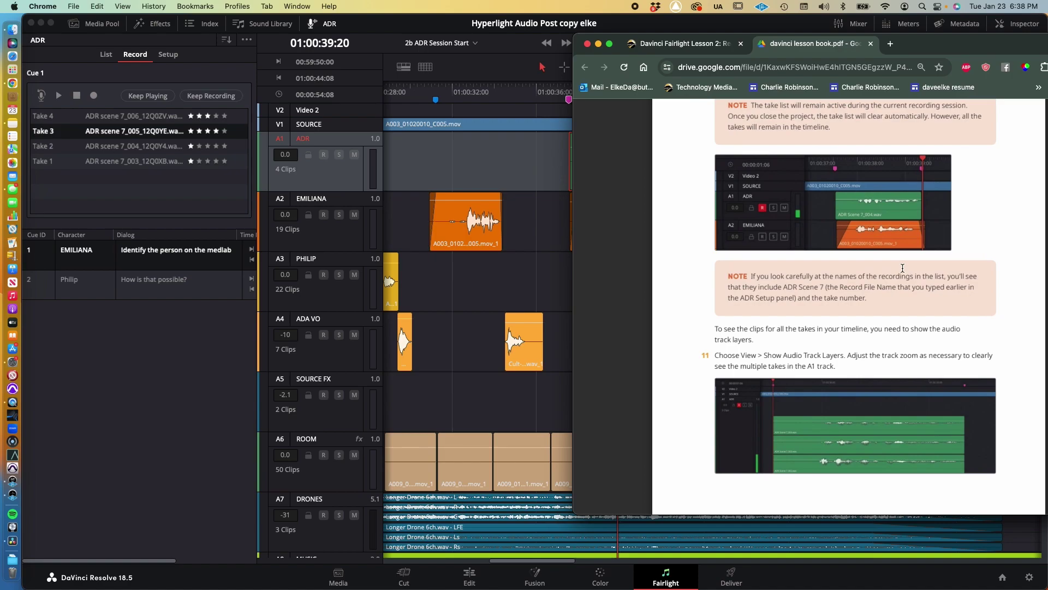
{"action": "scroll", "coordinate": [903, 268], "scroll_direction": "down", "scroll_amount": 1}
{"action": "scroll", "coordinate": [902, 268], "scroll_direction": "down", "scroll_amount": 1}
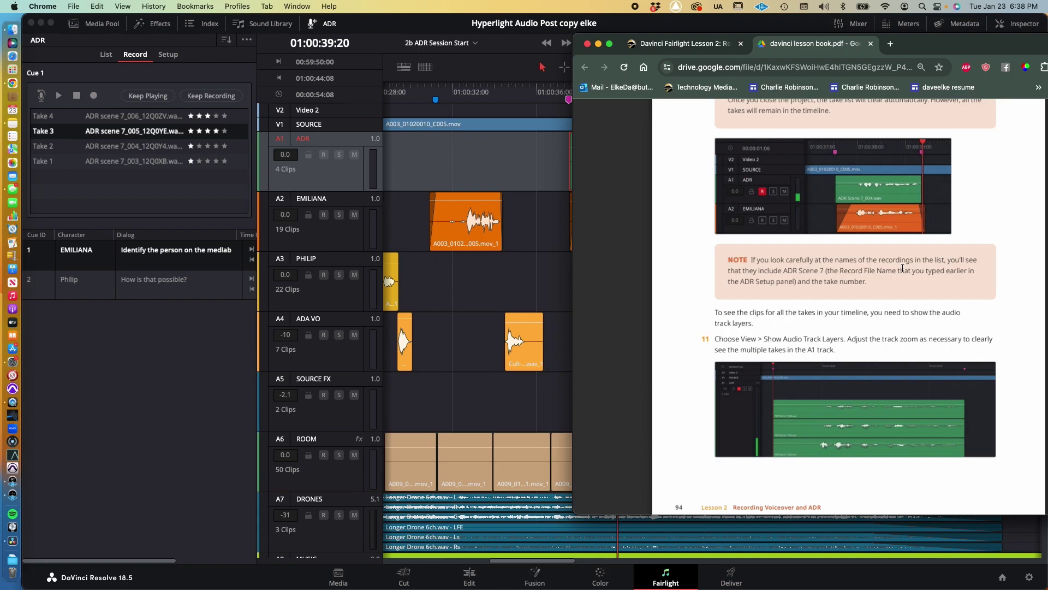
{"action": "scroll", "coordinate": [751, 342], "scroll_direction": "down", "scroll_amount": 3}
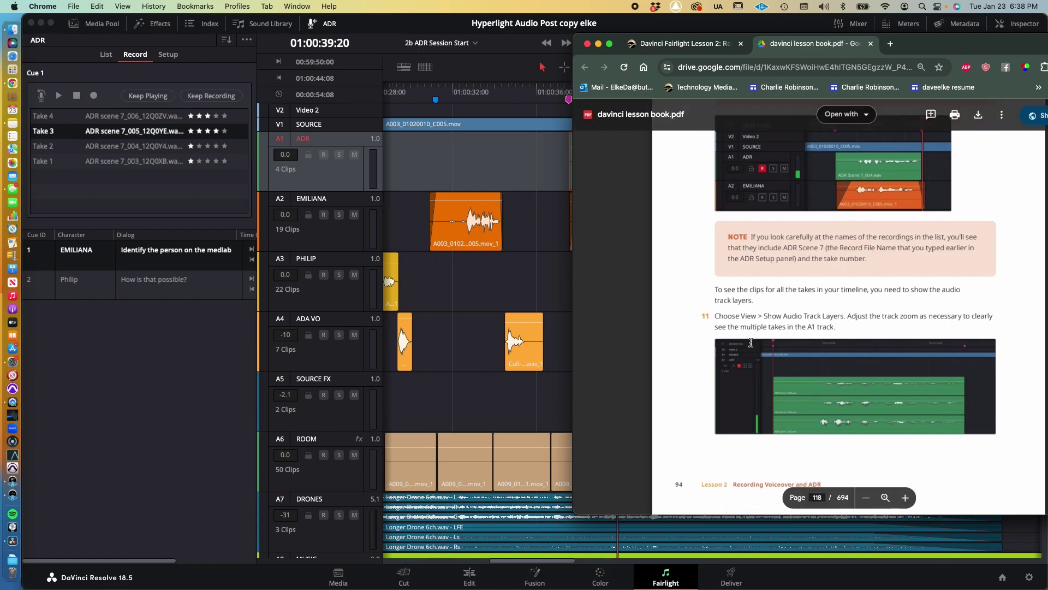
{"action": "key", "text": "super+Tab"}
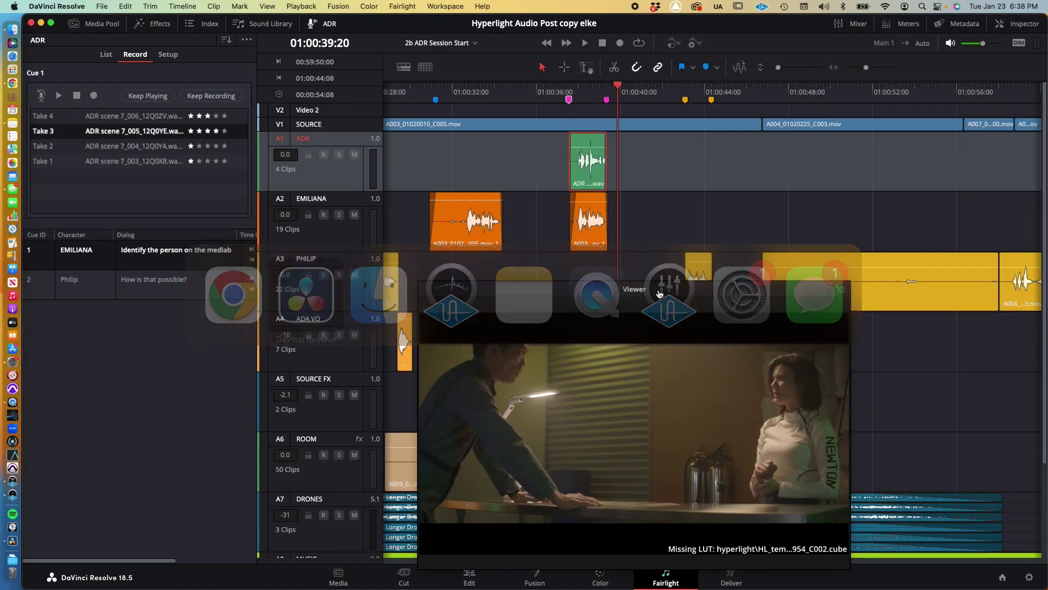
- Turn on Show Audio Track Layers so each ADR take gets its own layer, then check the lesson book
{"action": "left_click", "coordinate": [274, 8]}
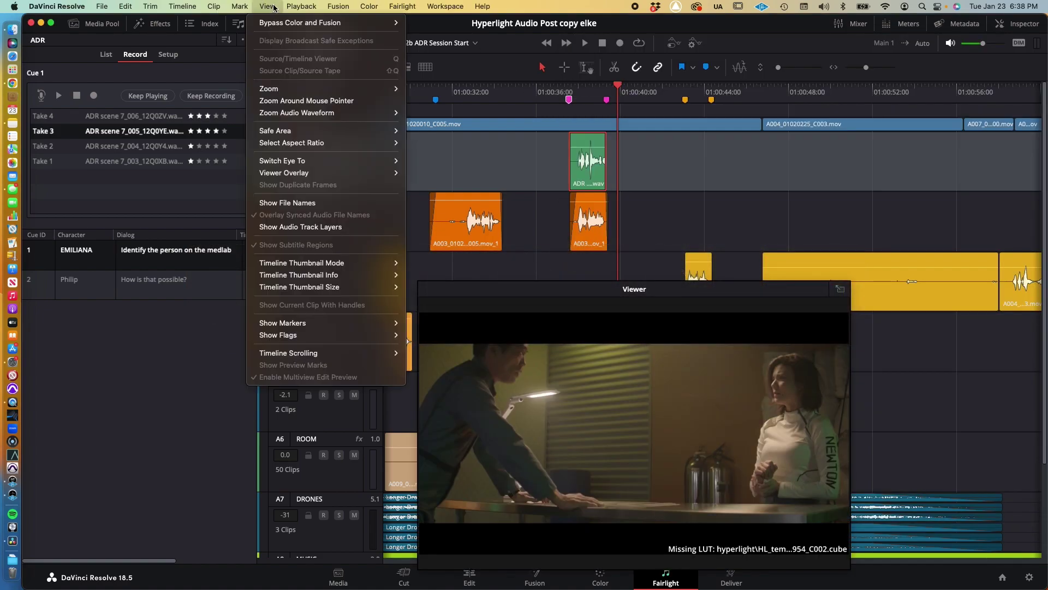
{"action": "left_click", "coordinate": [287, 226]}
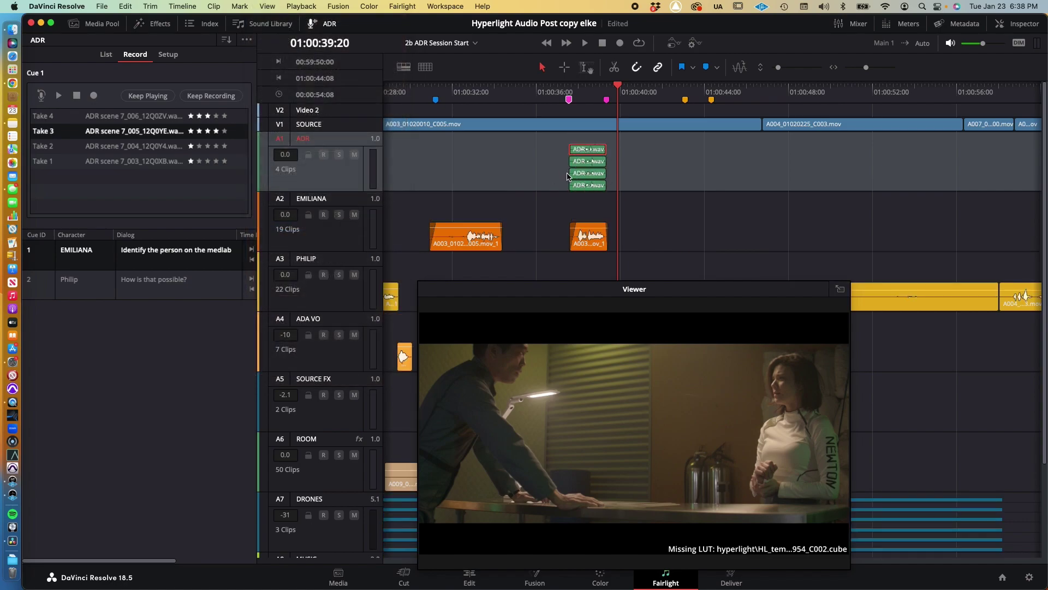
{"action": "key", "text": "super+Tab"}
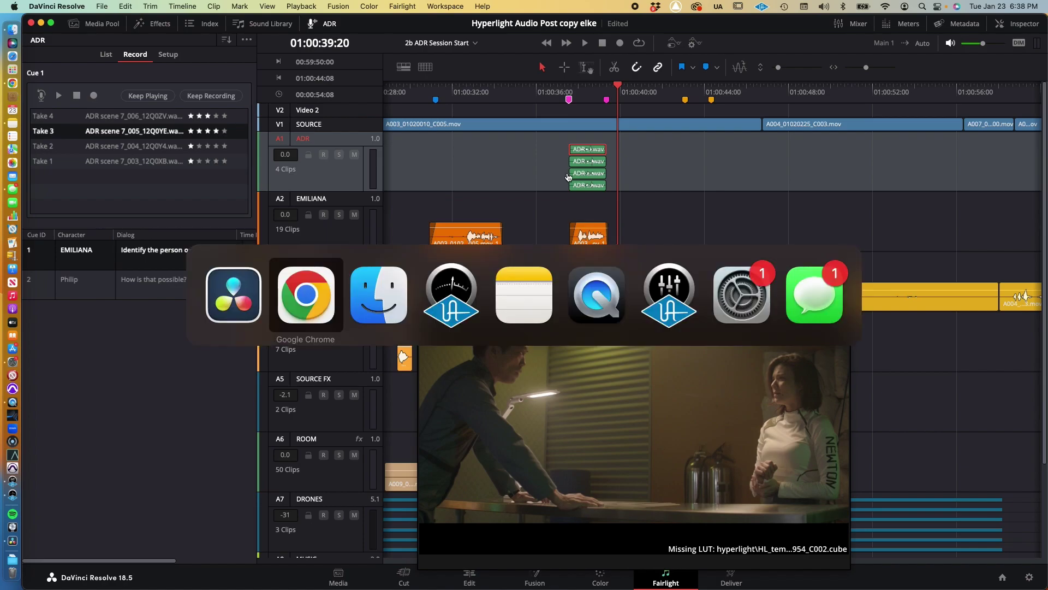
{"action": "scroll", "coordinate": [766, 226], "scroll_direction": "down", "scroll_amount": 2}
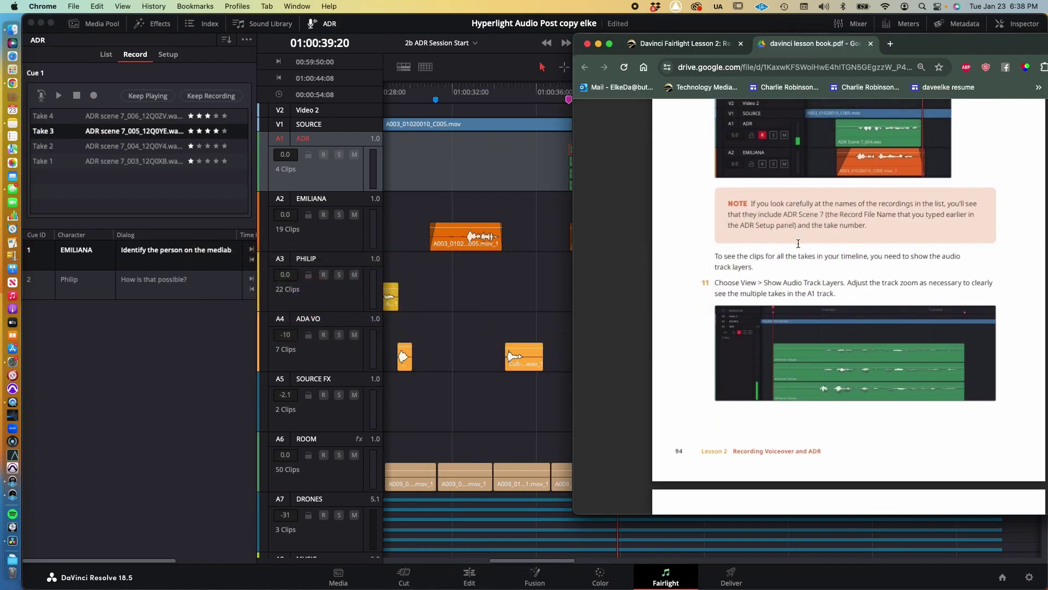
{"action": "scroll", "coordinate": [798, 243], "scroll_direction": "down", "scroll_amount": 1}
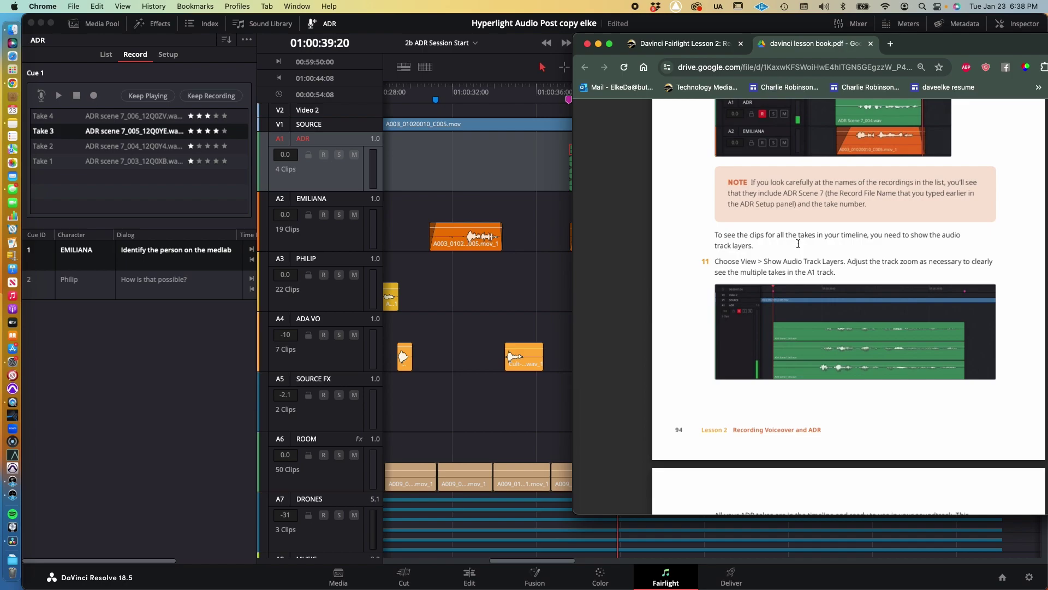
- Make the A1 ADR track taller and zoom the timeline in around the four takes
{"action": "key", "text": "super+Tab"}
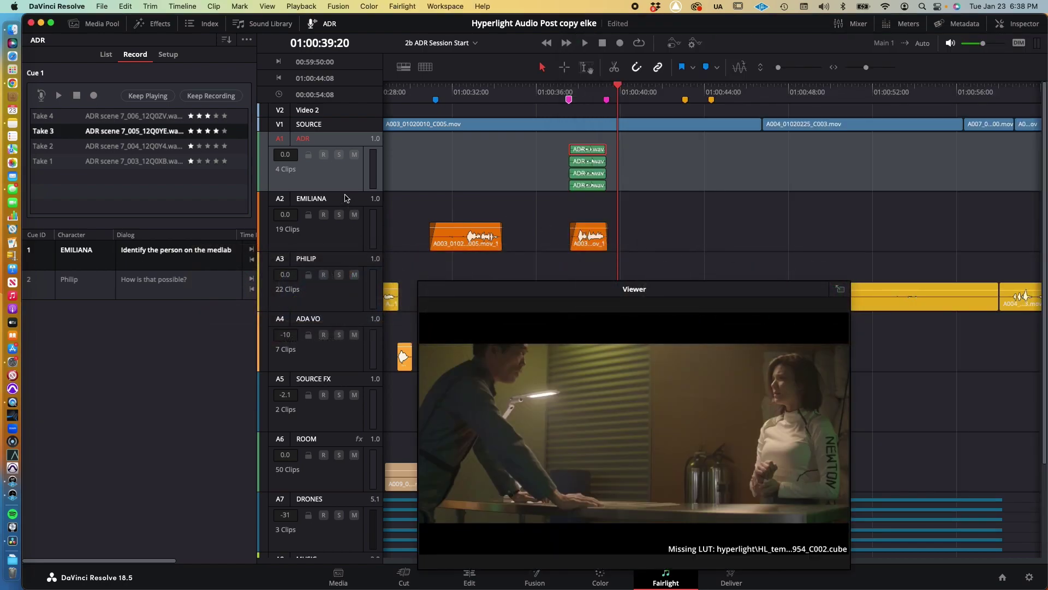
{"action": "left_click_drag", "start_coordinate": [343, 191], "coordinate": [342, 258]}
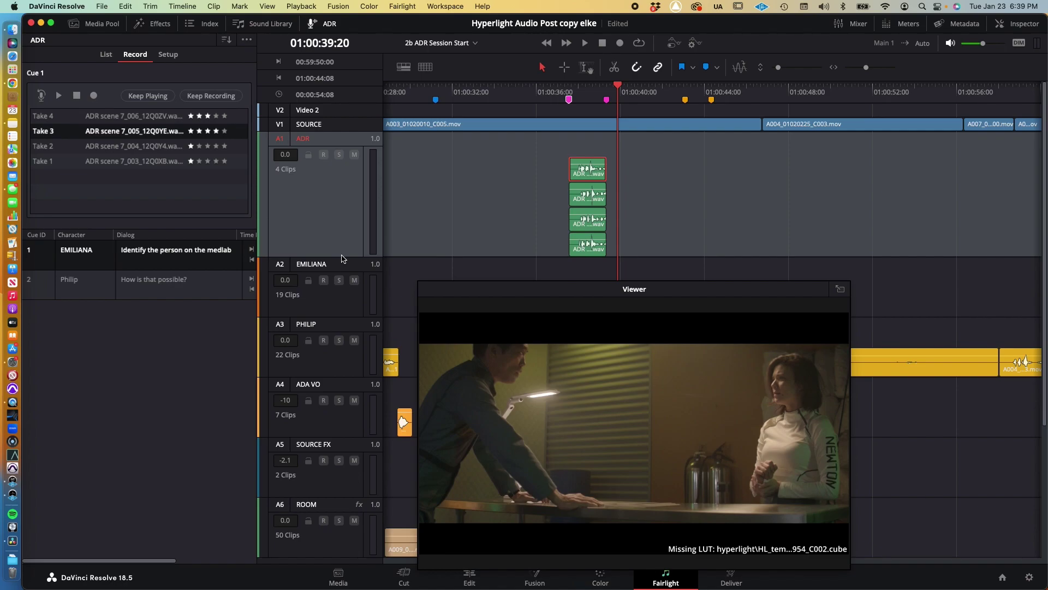
{"action": "key", "text": "super+equal"}
{"action": "key", "text": "super+equal"}
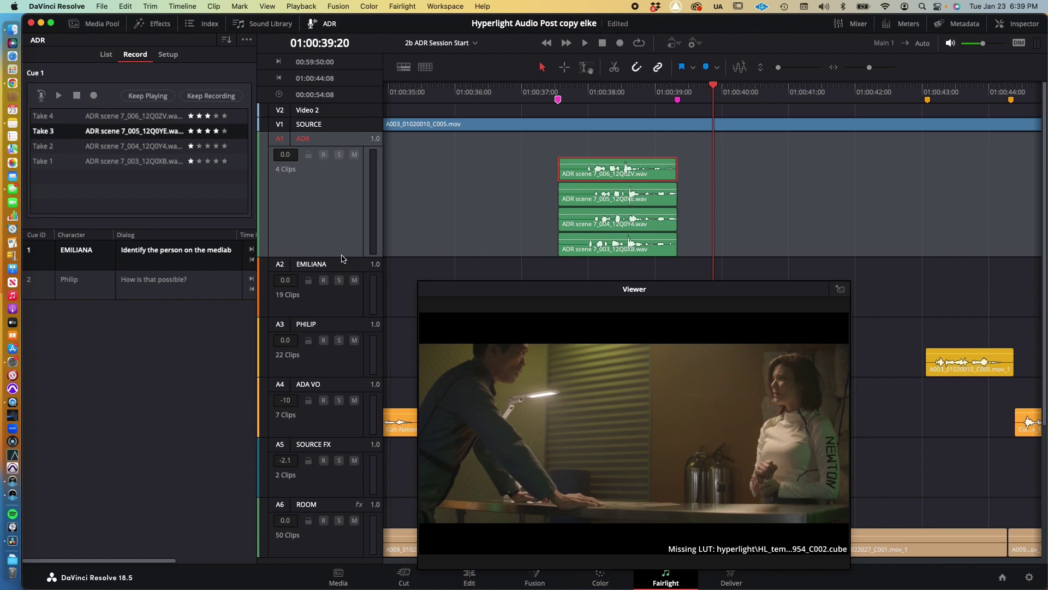
{"action": "key", "text": "super+Tab"}
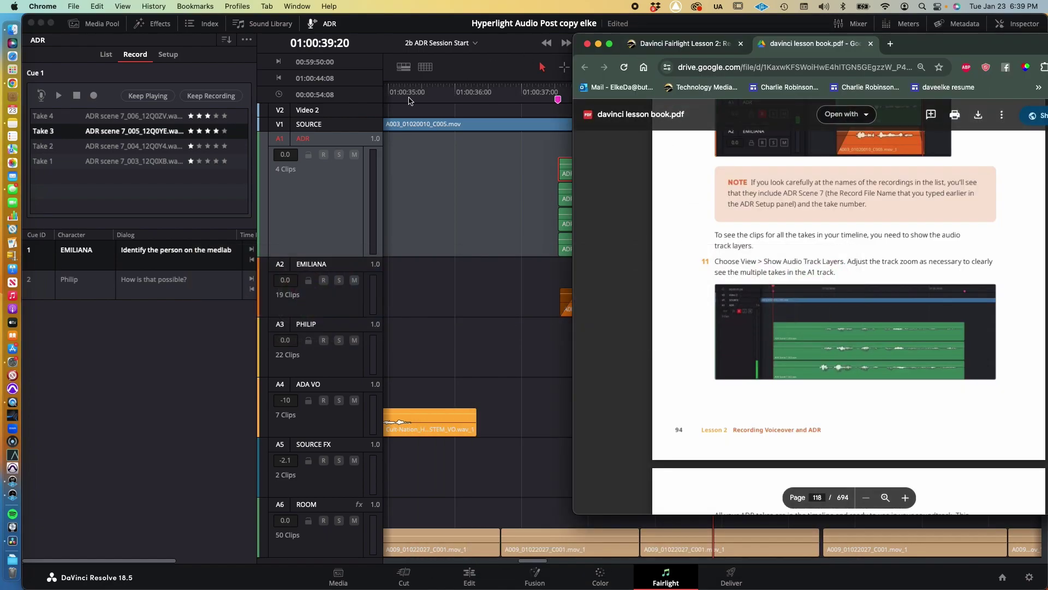
- Move the lesson PDF further right, read steps 12–13 on page 118, and return to Resolve
{"action": "left_click_drag", "start_coordinate": [912, 46], "coordinate": [965, 35]}
{"action": "scroll", "coordinate": [920, 249], "scroll_direction": "down", "scroll_amount": 5}
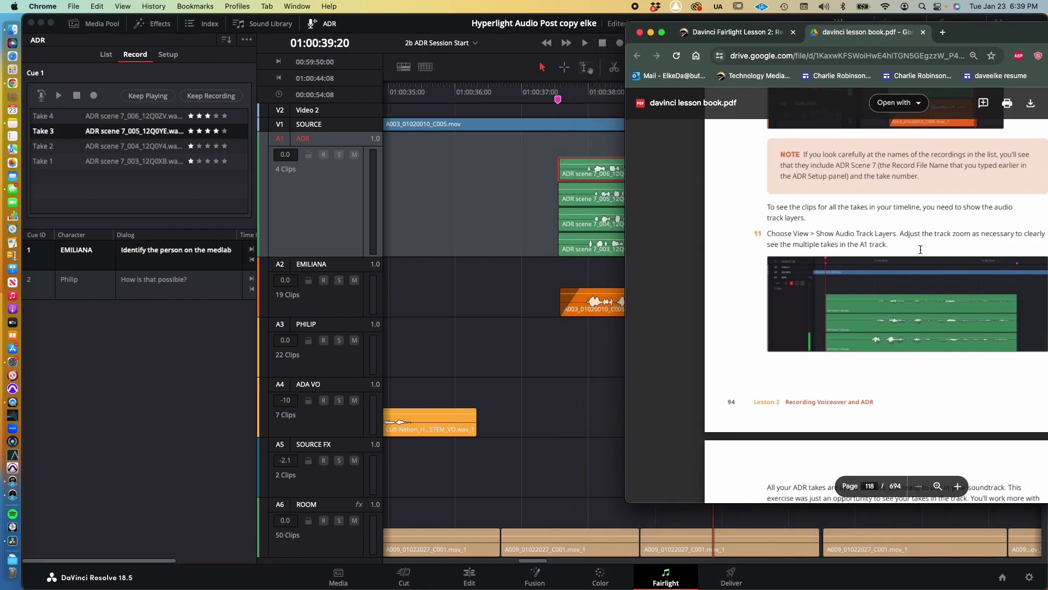
{"action": "scroll", "coordinate": [921, 249], "scroll_direction": "down", "scroll_amount": 2}
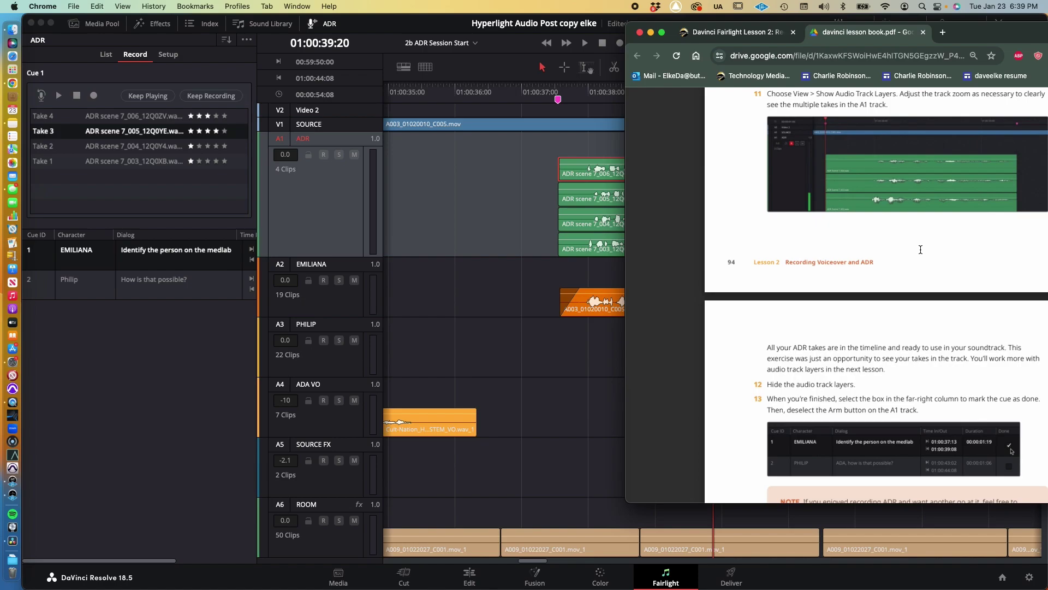
{"action": "left_click", "coordinate": [501, 23]}
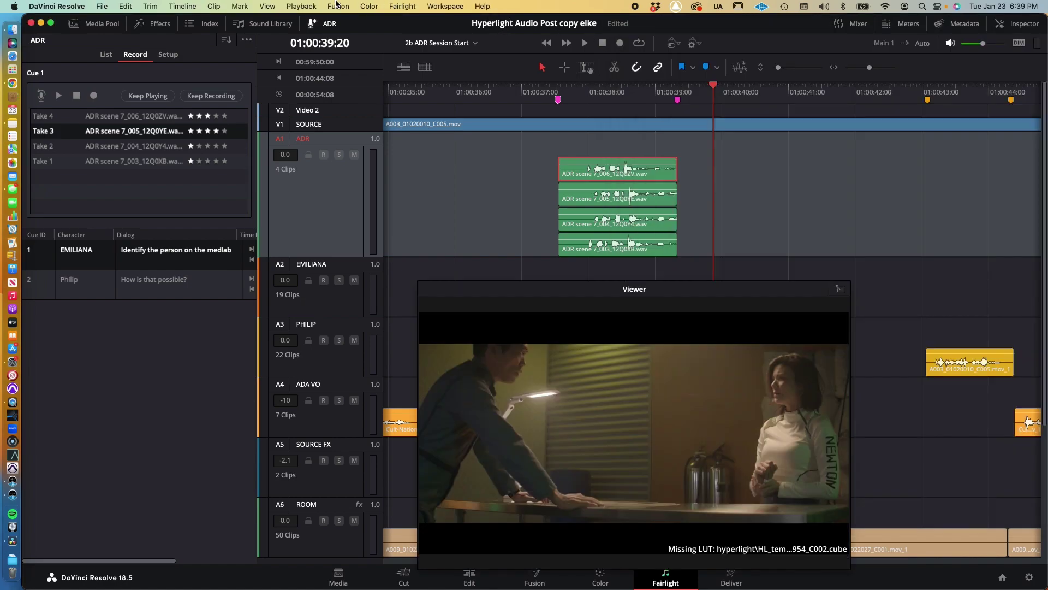
- Uncheck Show Audio Track Layers so A1 shows only Take 3's clip, then scroll the lesson PDF
{"action": "left_click", "coordinate": [267, 7]}
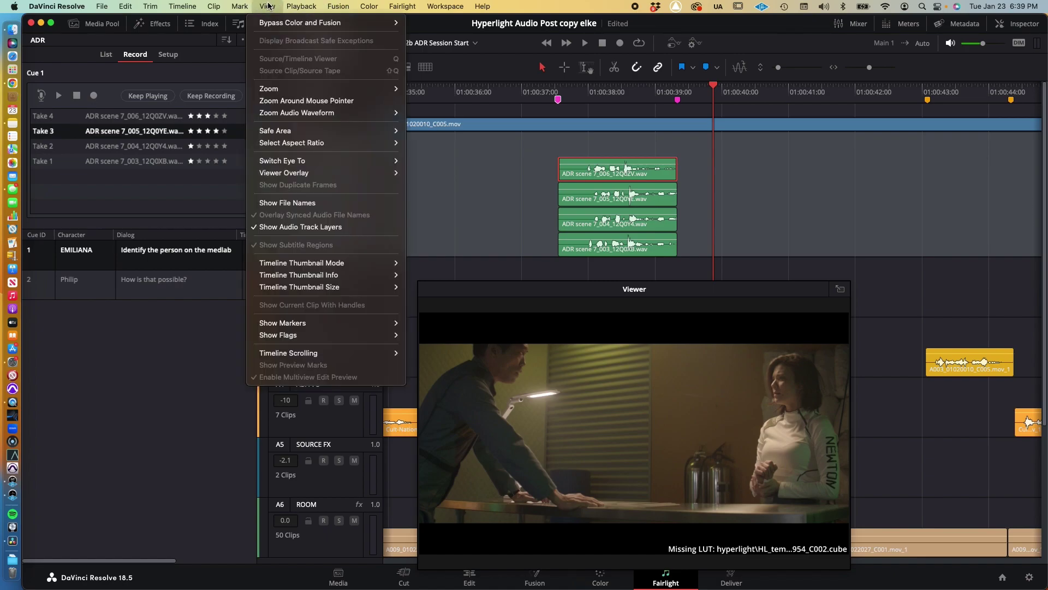
{"action": "left_click", "coordinate": [284, 227]}
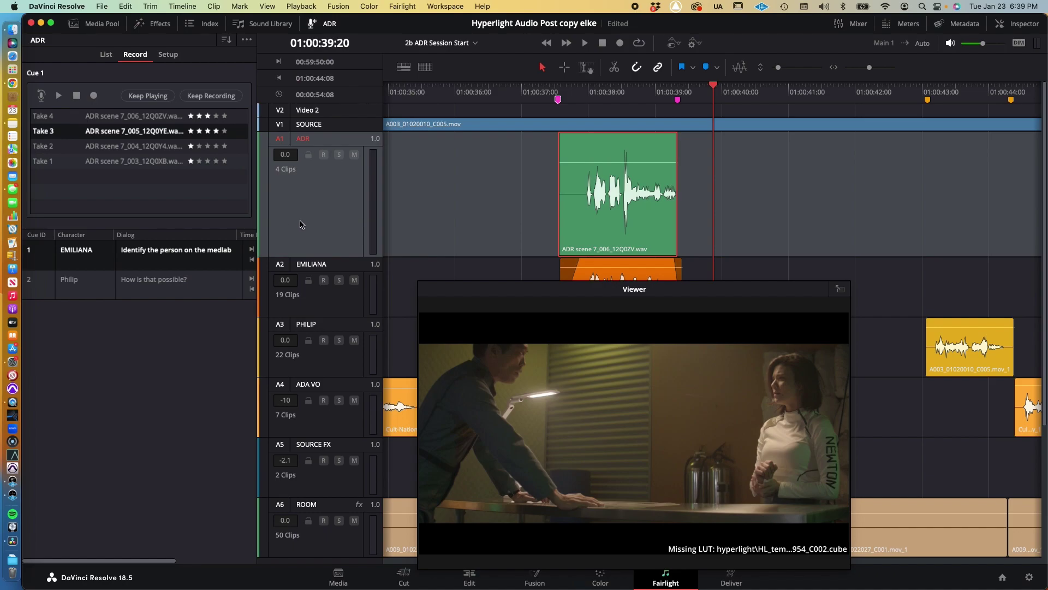
{"action": "key", "text": "super+Tab"}
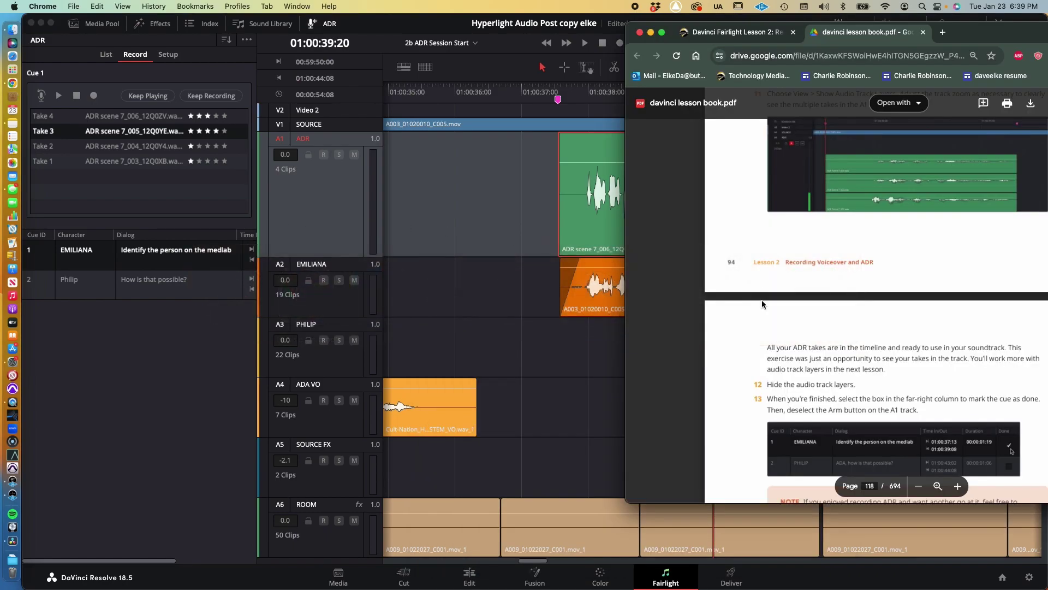
{"action": "scroll", "coordinate": [768, 346], "scroll_direction": "down", "scroll_amount": 3}
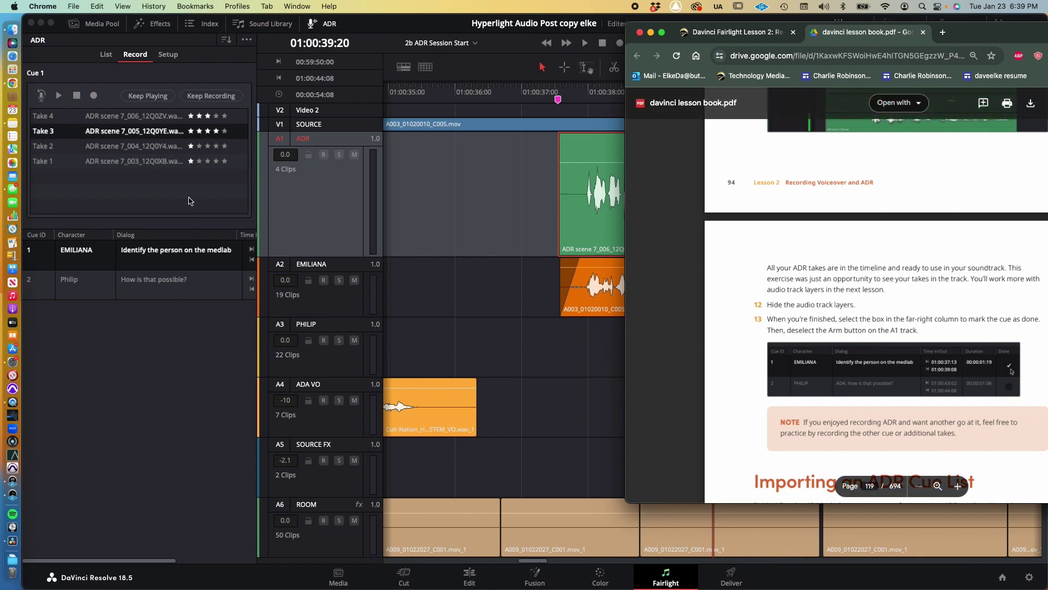
- Scroll the ADR cue list across to reveal the Done column
{"action": "left_click", "coordinate": [176, 336]}
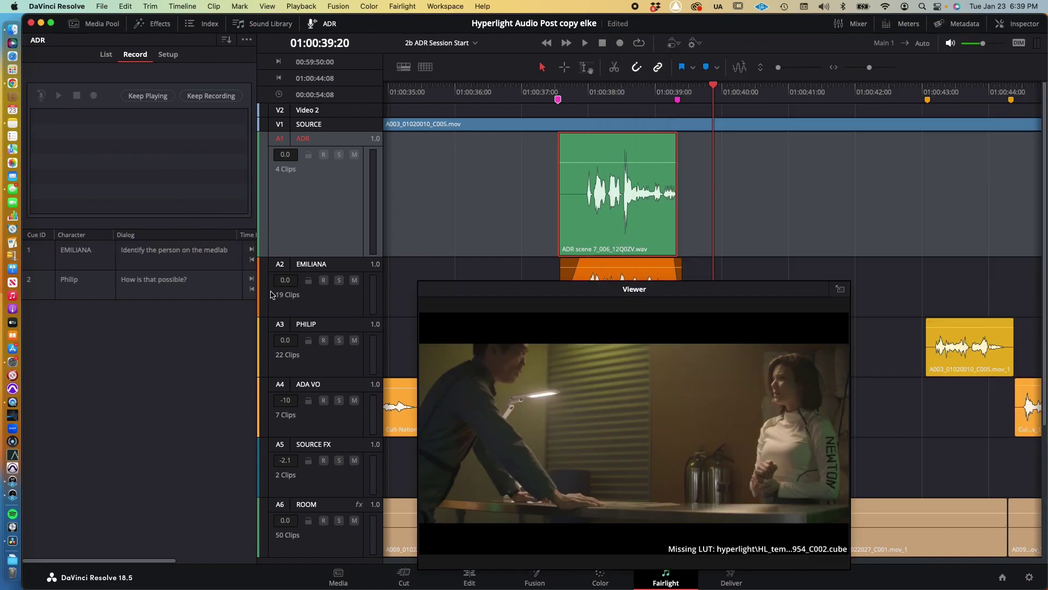
{"action": "scroll", "coordinate": [196, 260], "scroll_direction": "right", "scroll_amount": 5}
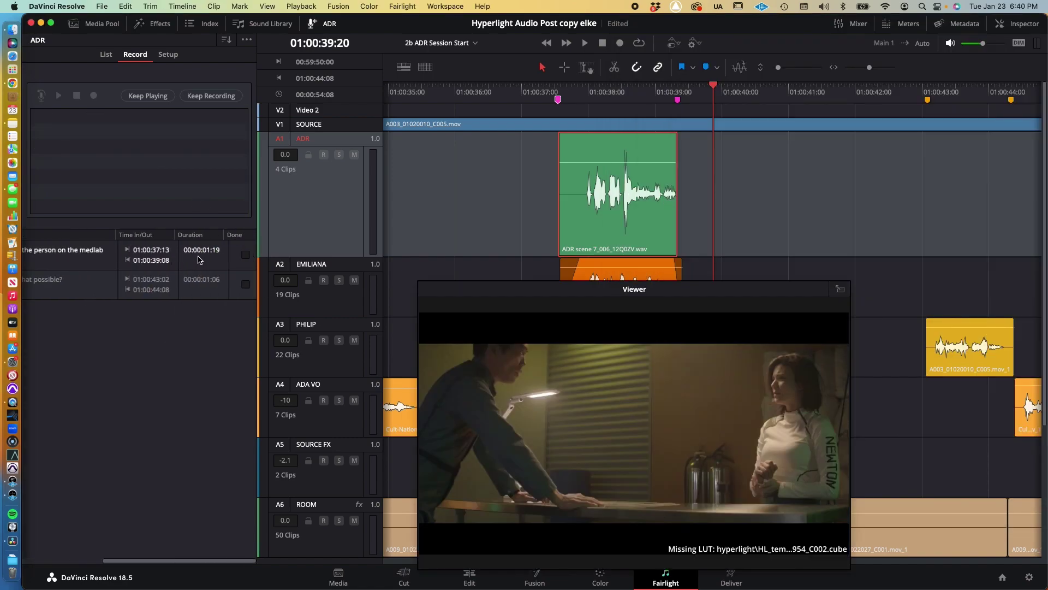
{"action": "scroll", "coordinate": [199, 260], "scroll_direction": "left", "scroll_amount": 5}
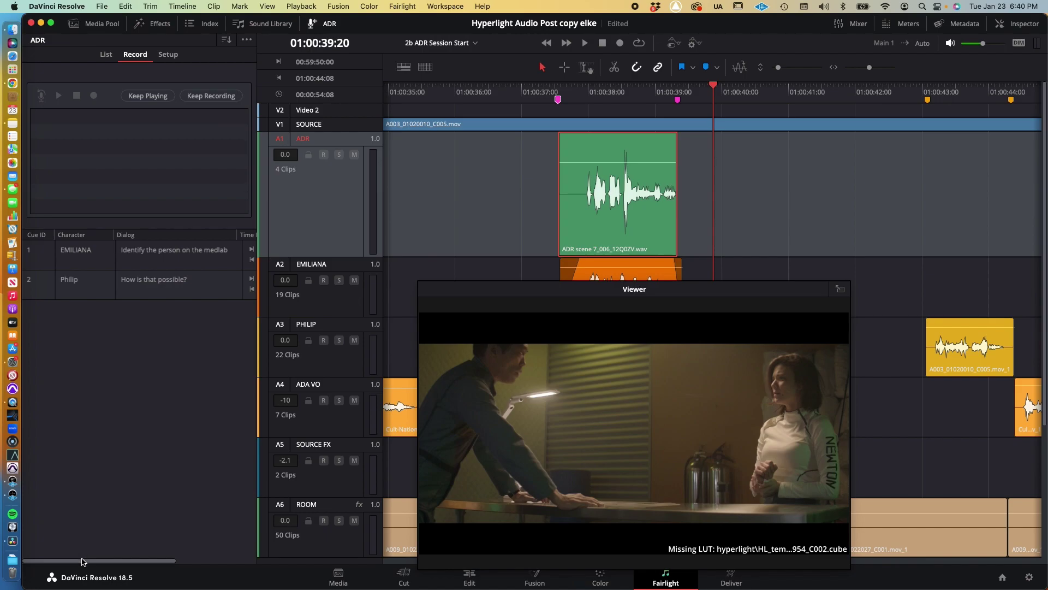
{"action": "left_click_drag", "start_coordinate": [82, 559], "coordinate": [240, 562]}
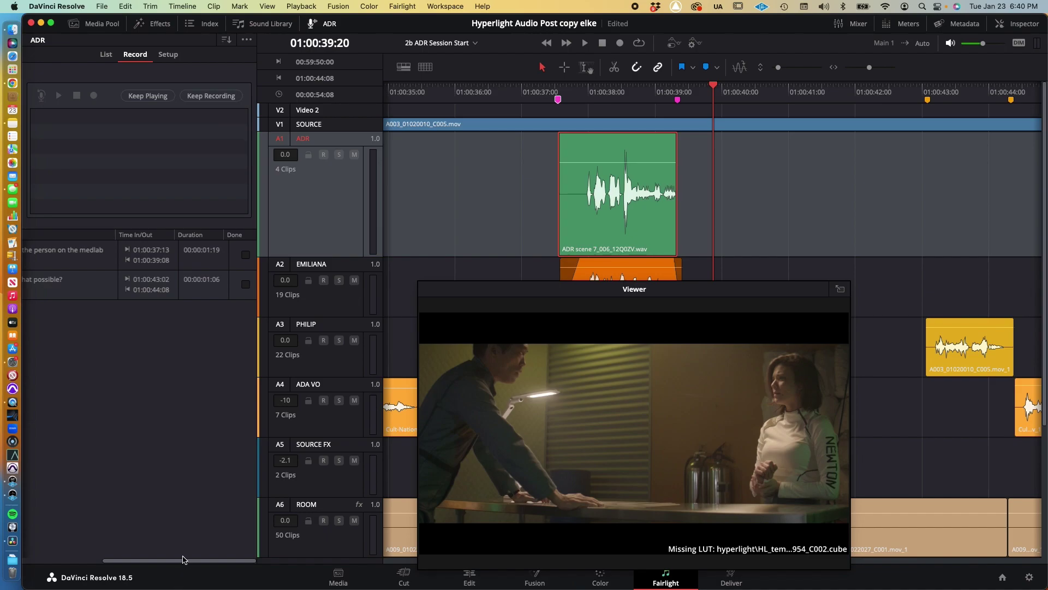
{"action": "left_click_drag", "start_coordinate": [184, 562], "coordinate": [253, 560]}
- Select cue 1 so the playhead jumps to 01:00:37:13, toggle its Done mark, and consult the lesson book
{"action": "left_click", "coordinate": [244, 256]}
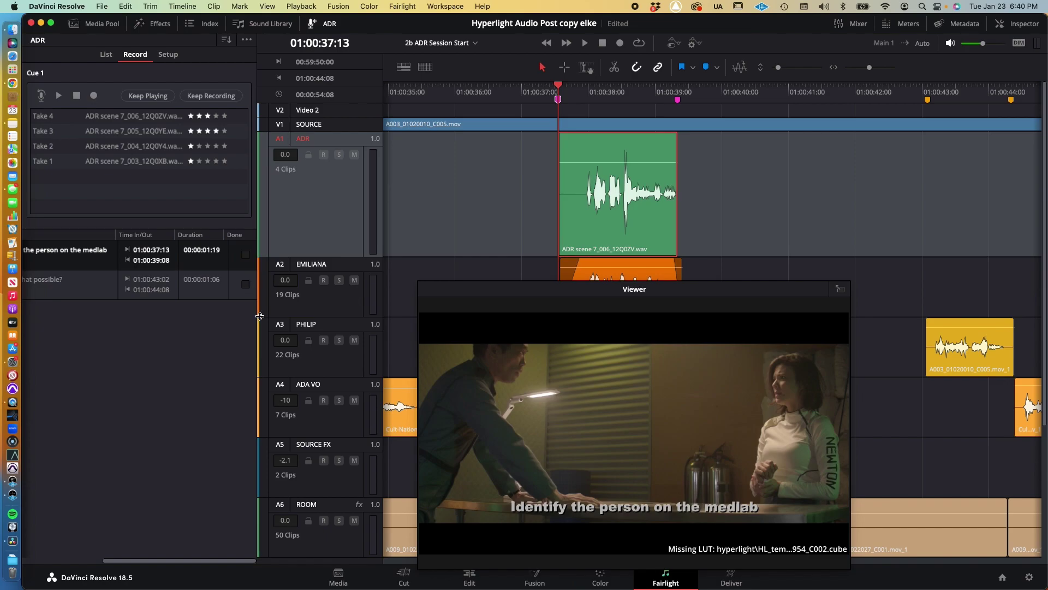
{"action": "left_click", "coordinate": [246, 256]}
{"action": "left_click", "coordinate": [246, 255]}
{"action": "key", "text": "super+Tab"}
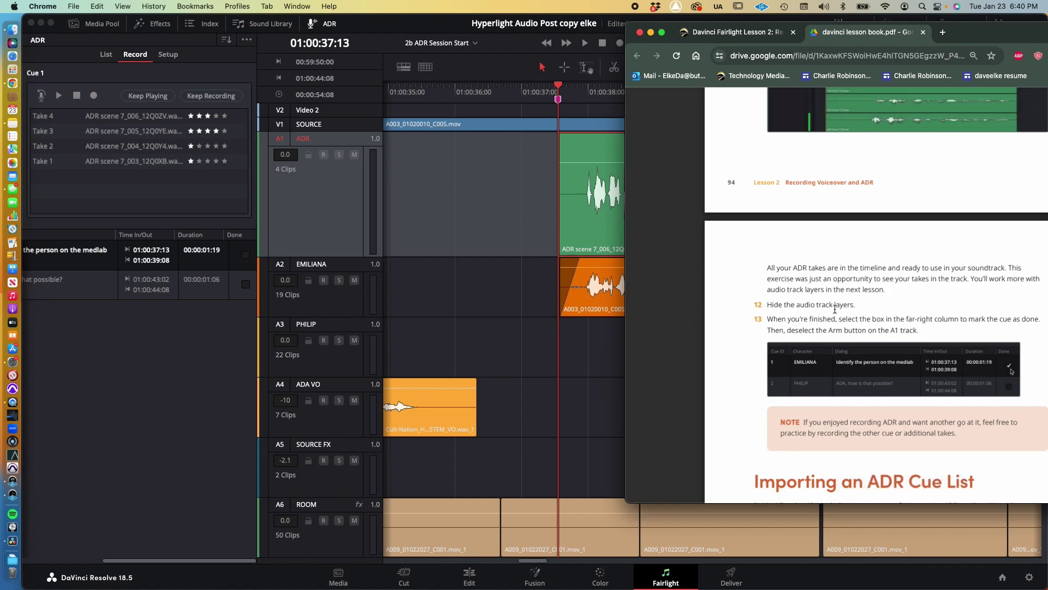
{"action": "key", "text": "super+Tab"}
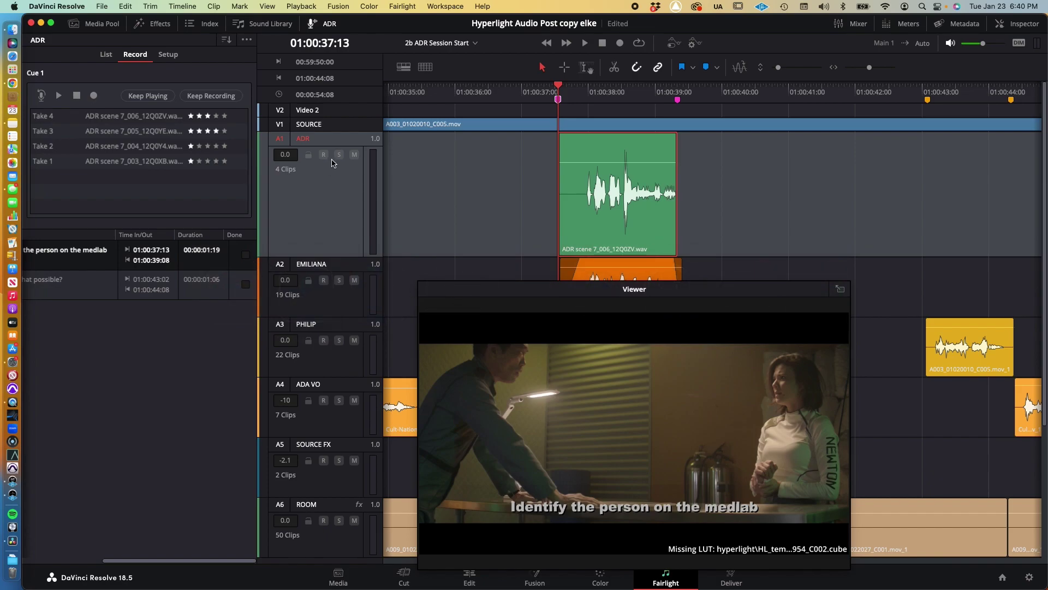
- Disarm recording on the A1 ADR track after briefly soloing and arming it
{"action": "left_click", "coordinate": [339, 155]}
{"action": "left_click", "coordinate": [323, 155]}
{"action": "left_click", "coordinate": [323, 154]}
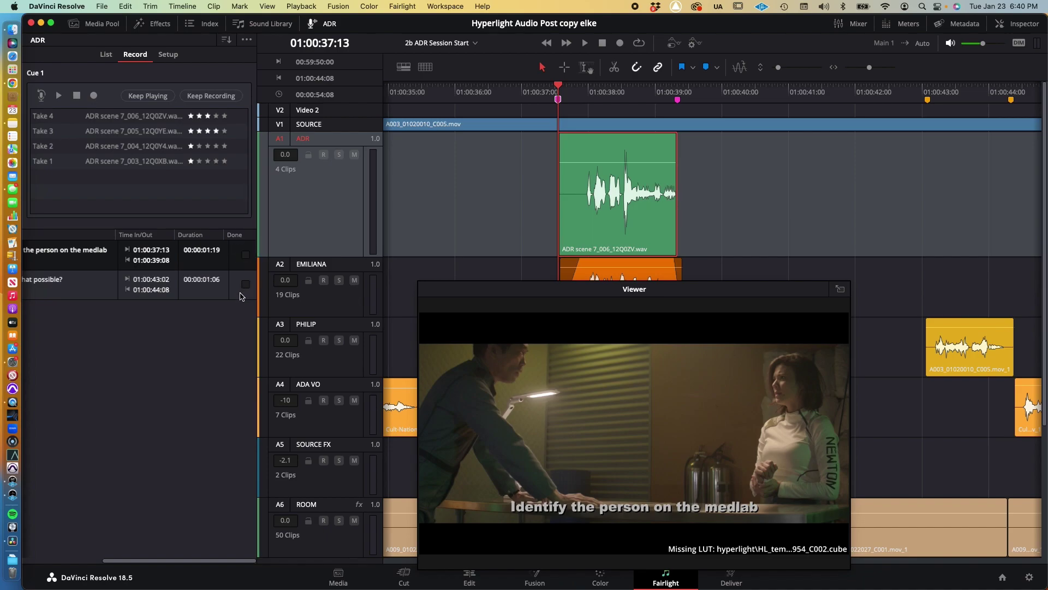
{"action": "scroll", "coordinate": [213, 295], "scroll_direction": "left", "scroll_amount": 5}
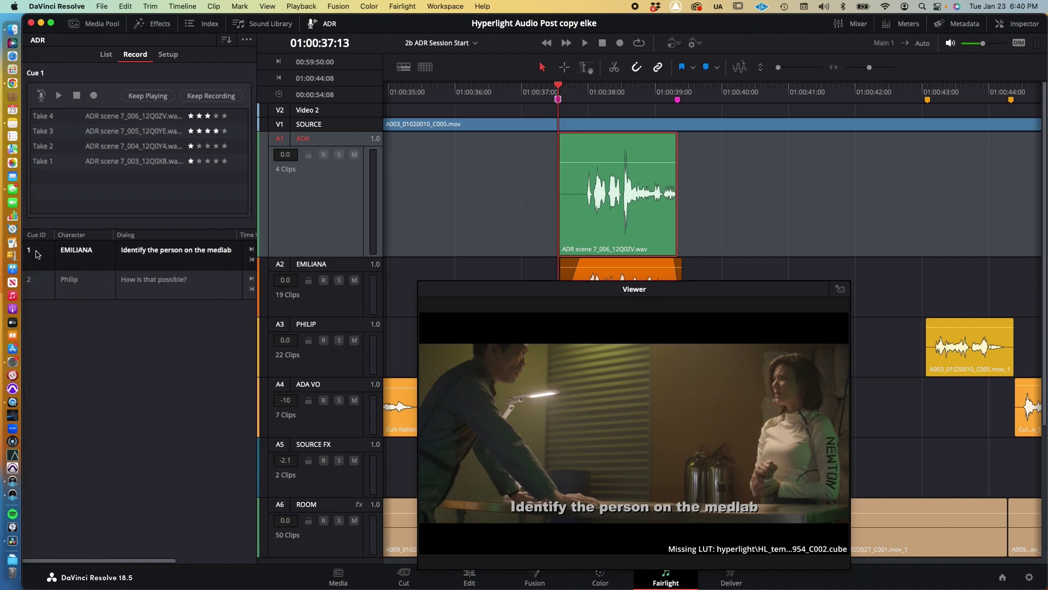
{"action": "scroll", "coordinate": [116, 257], "scroll_direction": "right", "scroll_amount": 5}
{"action": "scroll", "coordinate": [115, 257], "scroll_direction": "right", "scroll_amount": 2}
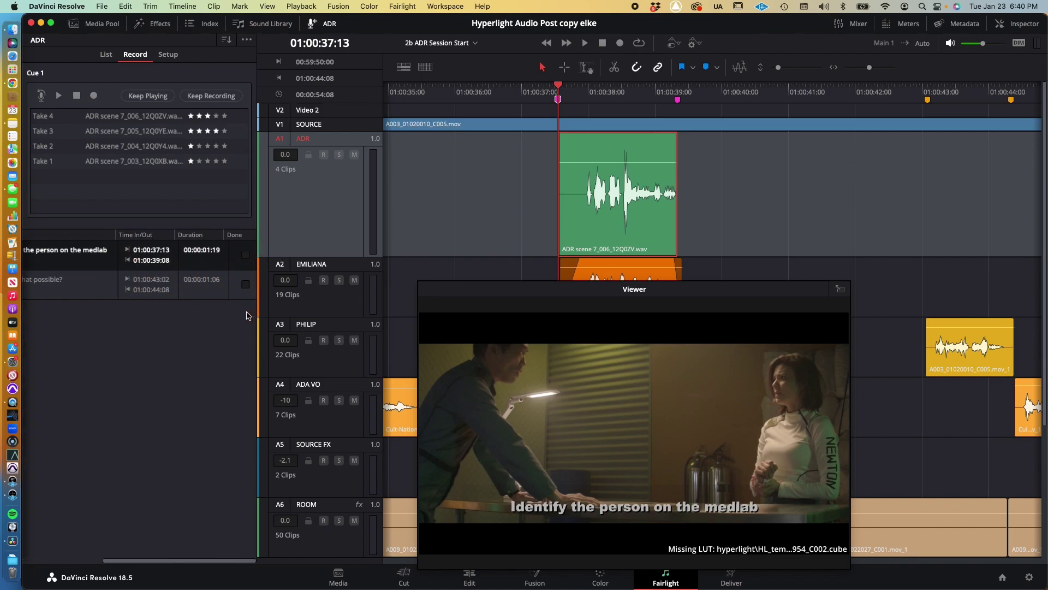
- Mark cue 1 done, undoing an accidental deletion of the cue from the list
{"action": "left_click", "coordinate": [244, 257]}
{"action": "right_click", "coordinate": [246, 263]}
{"action": "left_click", "coordinate": [266, 264]}
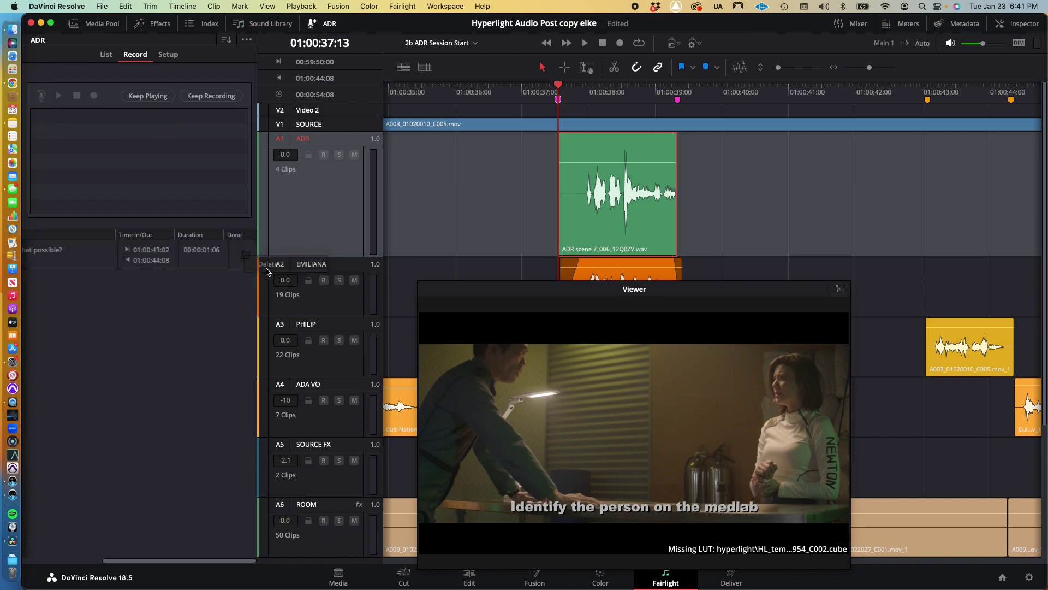
{"action": "key", "text": "super+z"}
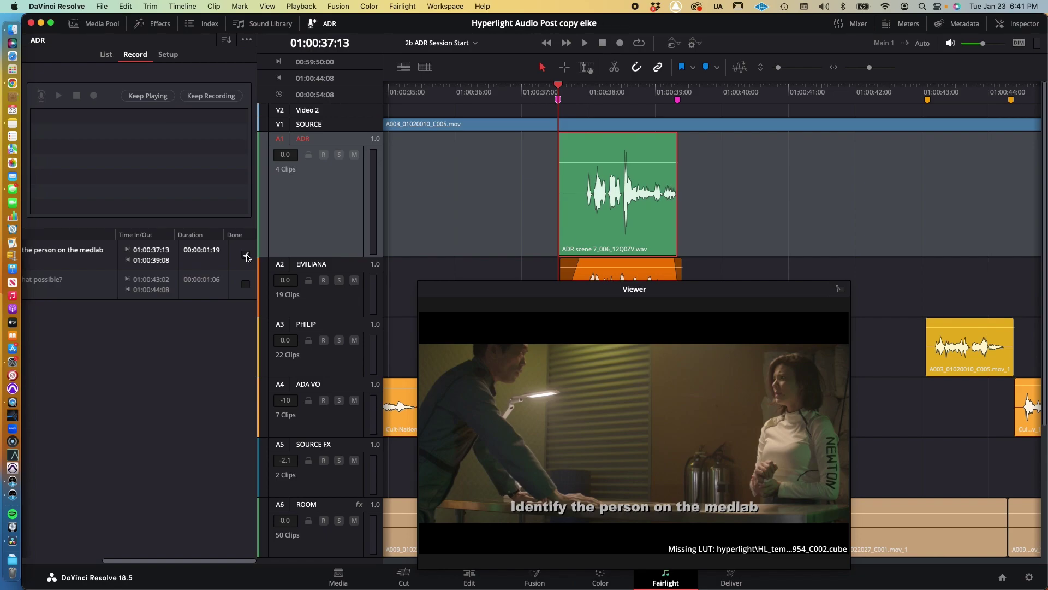
{"action": "left_click", "coordinate": [246, 257]}
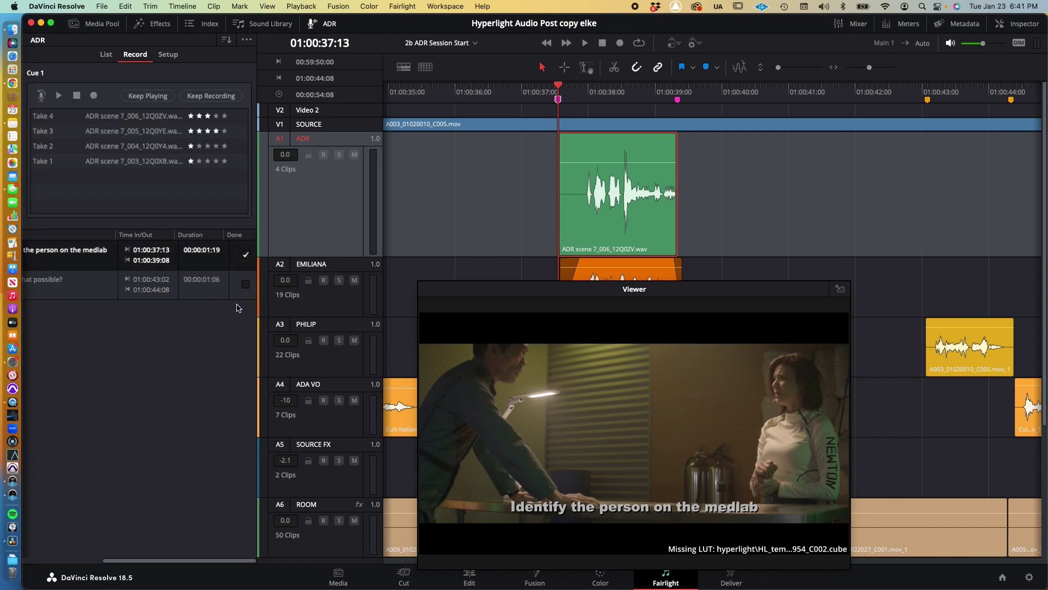
- Mark cue 2 done by mistake, then clear the Done marks on both cues
{"action": "right_click", "coordinate": [247, 288]}
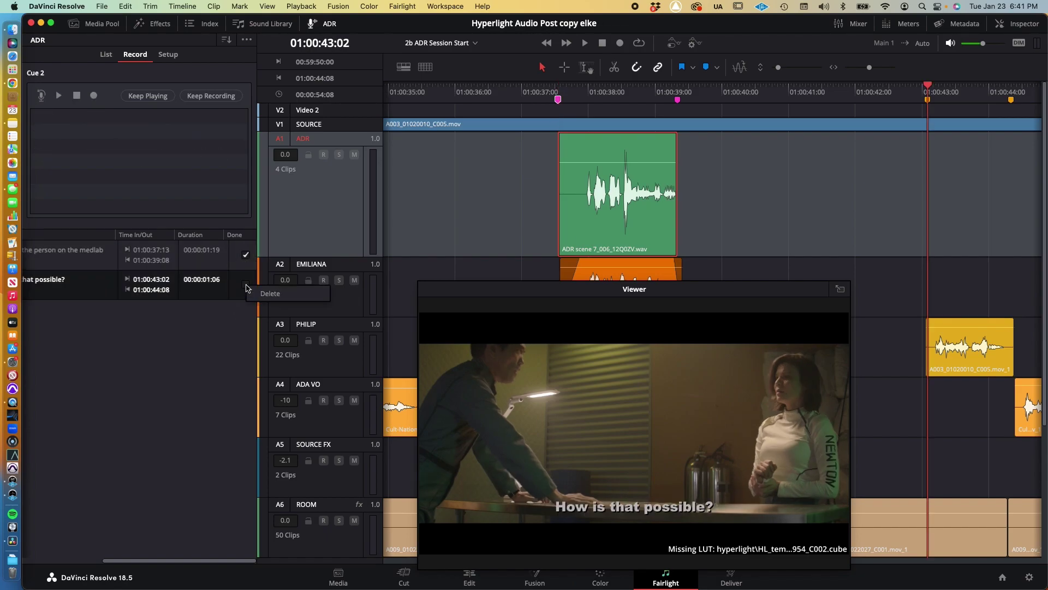
{"action": "left_click", "coordinate": [239, 321]}
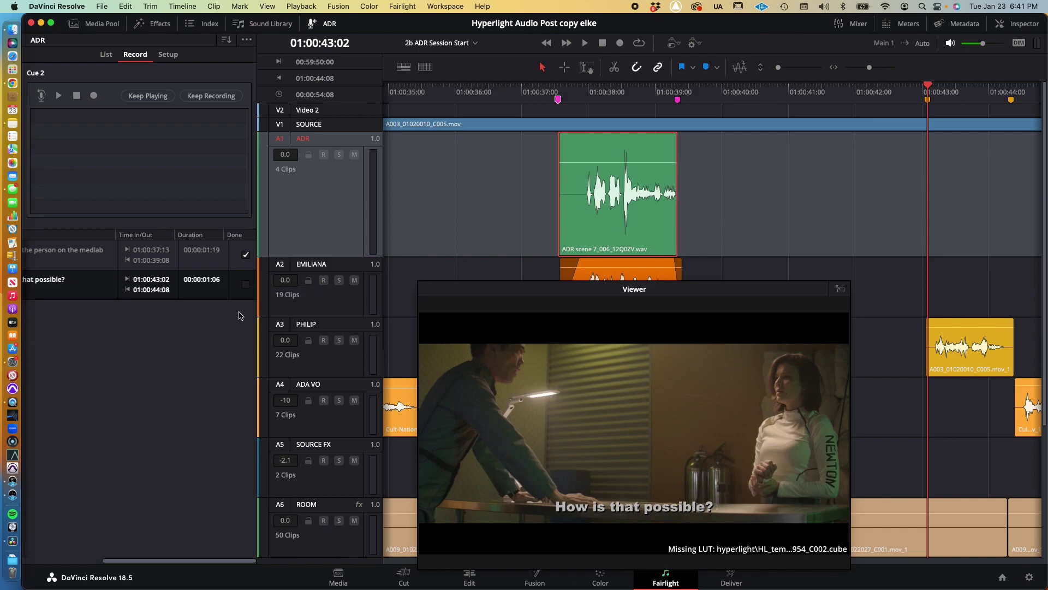
{"action": "left_click", "coordinate": [245, 285]}
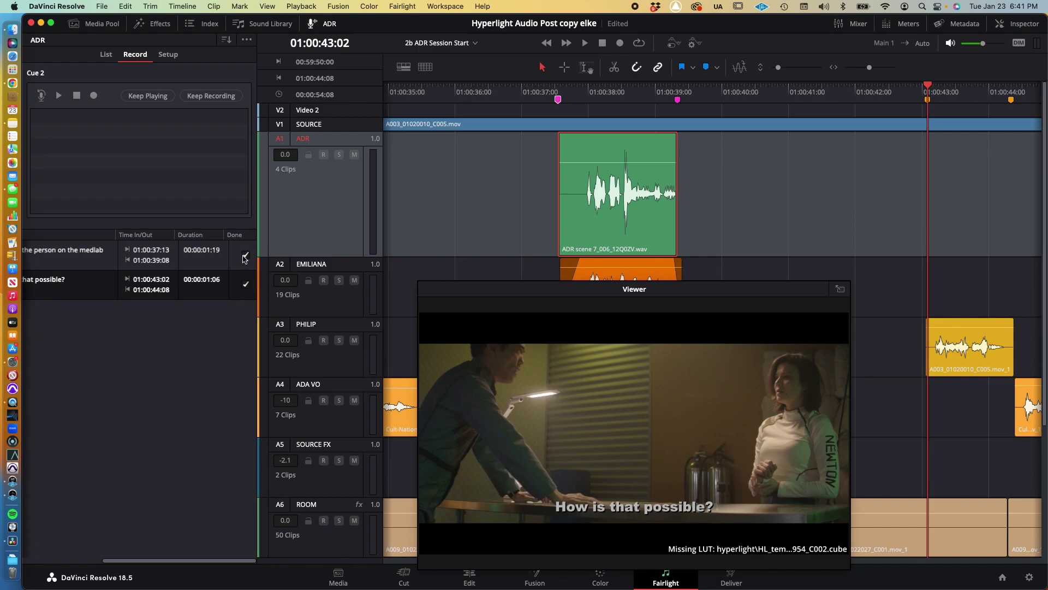
{"action": "left_click", "coordinate": [244, 256]}
{"action": "left_click", "coordinate": [245, 283]}
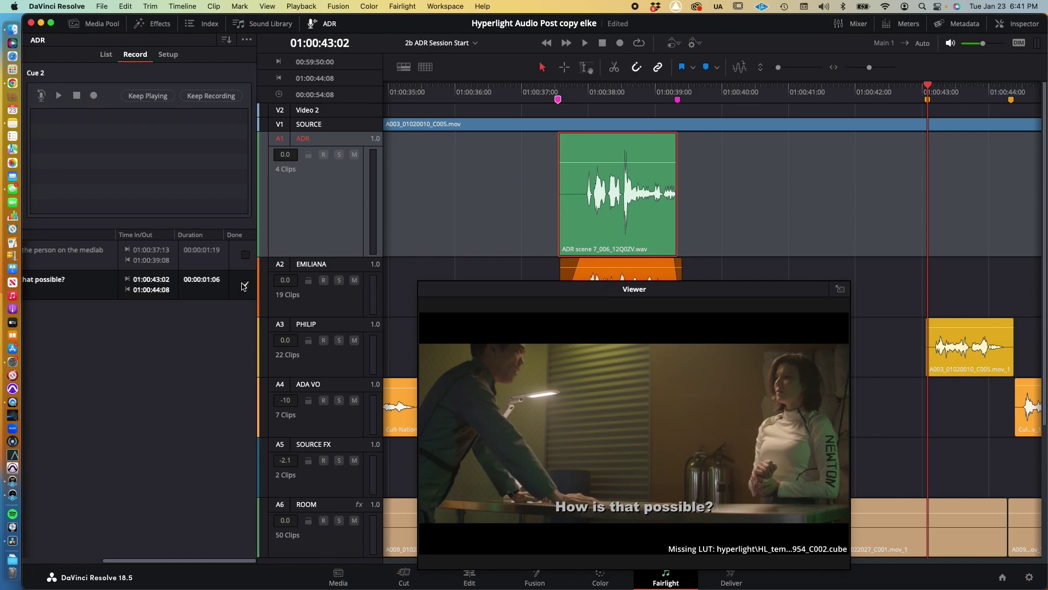
- Mark only cue 1 done and load cue 2 at 01:00:43:02 before switching to the lesson PDF
{"action": "left_click", "coordinate": [246, 256]}
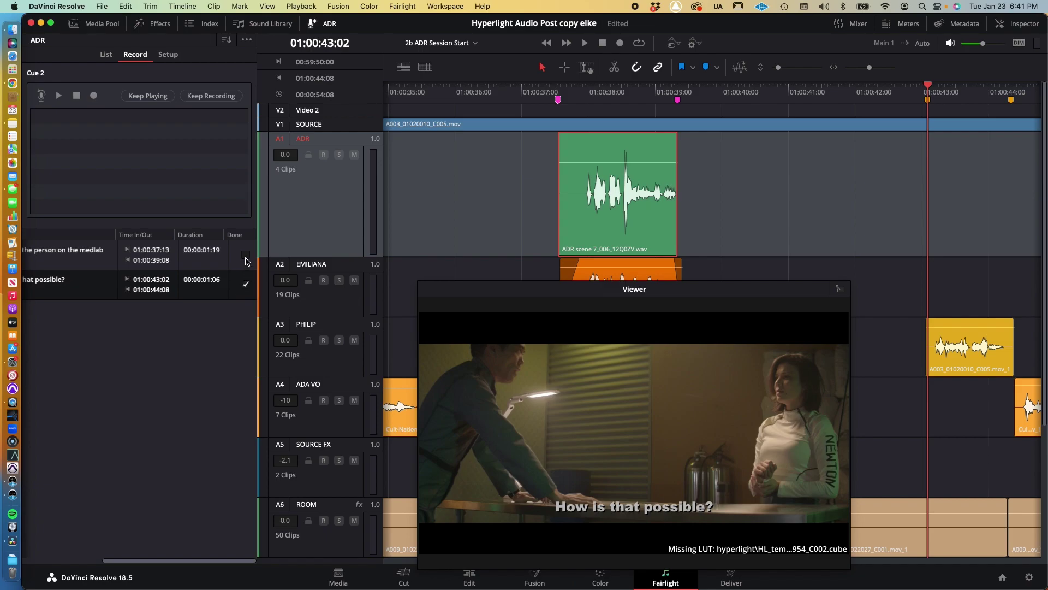
{"action": "left_click", "coordinate": [244, 252]}
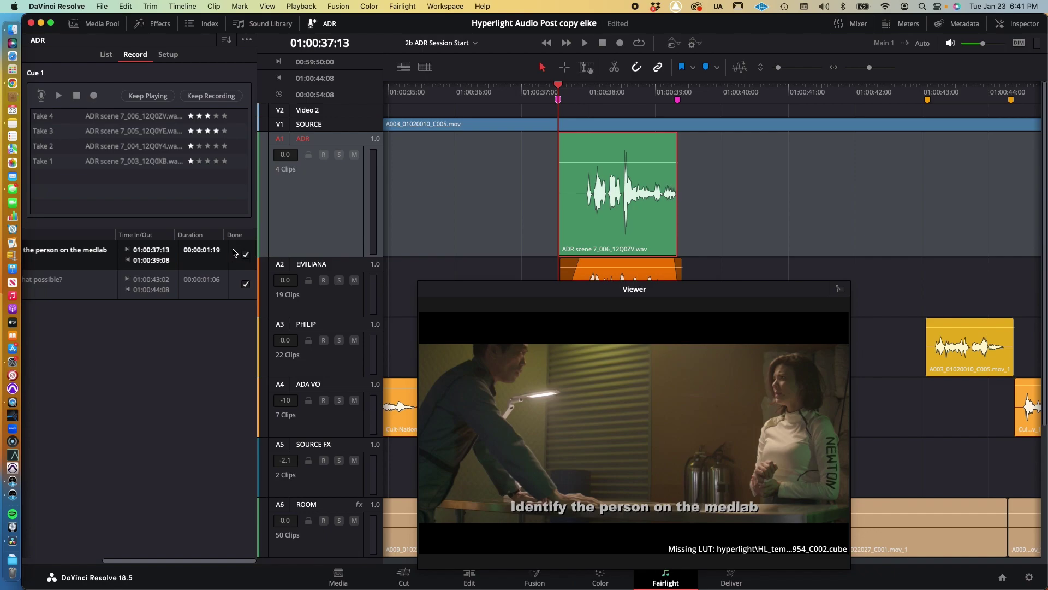
{"action": "left_click", "coordinate": [234, 279]}
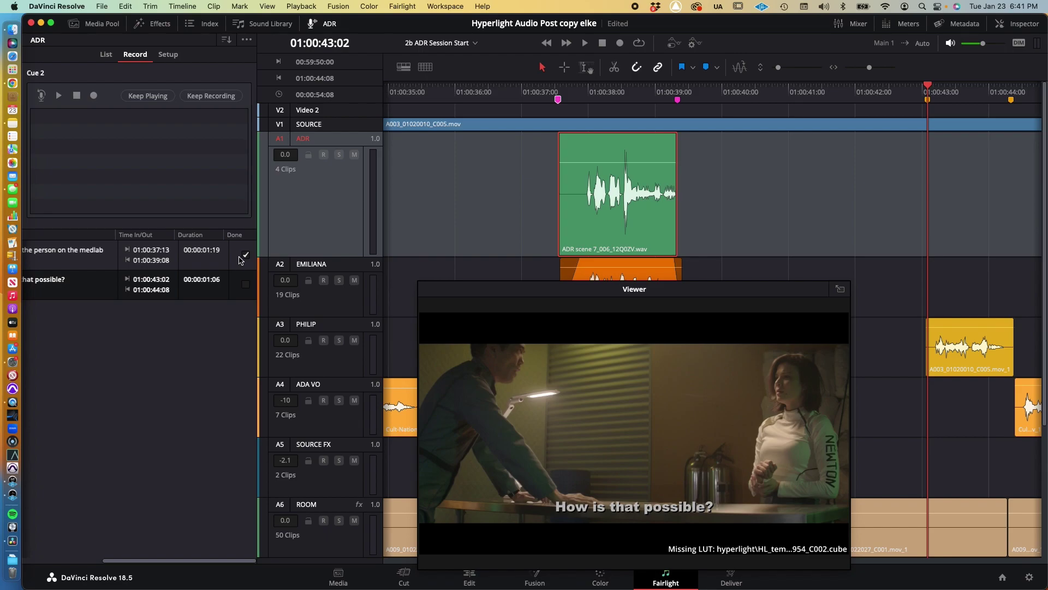
{"action": "key", "text": "super+Tab"}
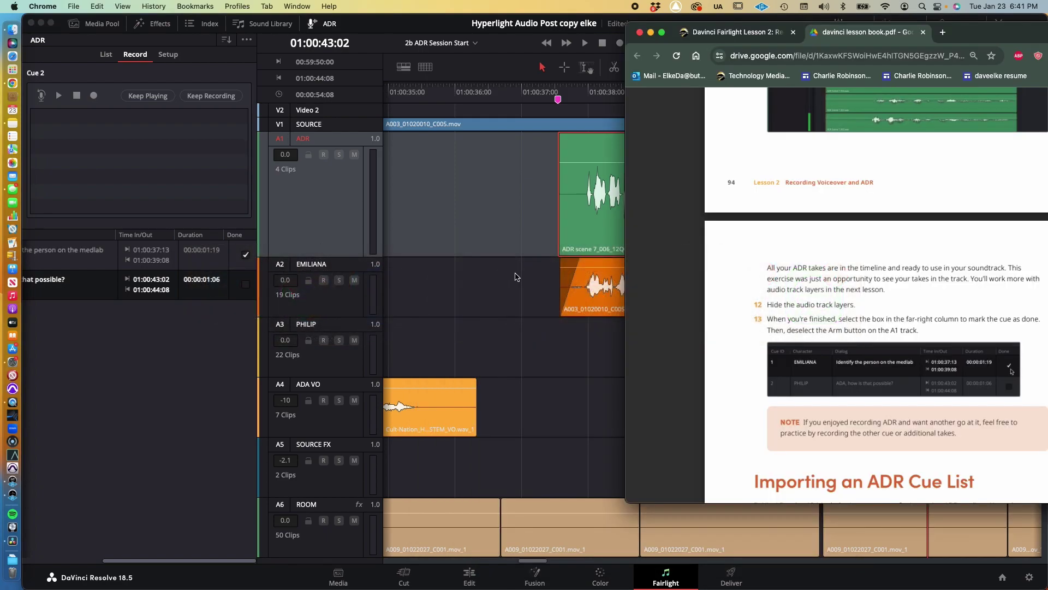
- Scroll the lesson PDF to 'Importing an ADR Cue List', then return to Resolve
{"action": "scroll", "coordinate": [901, 396], "scroll_direction": "down", "scroll_amount": 4}
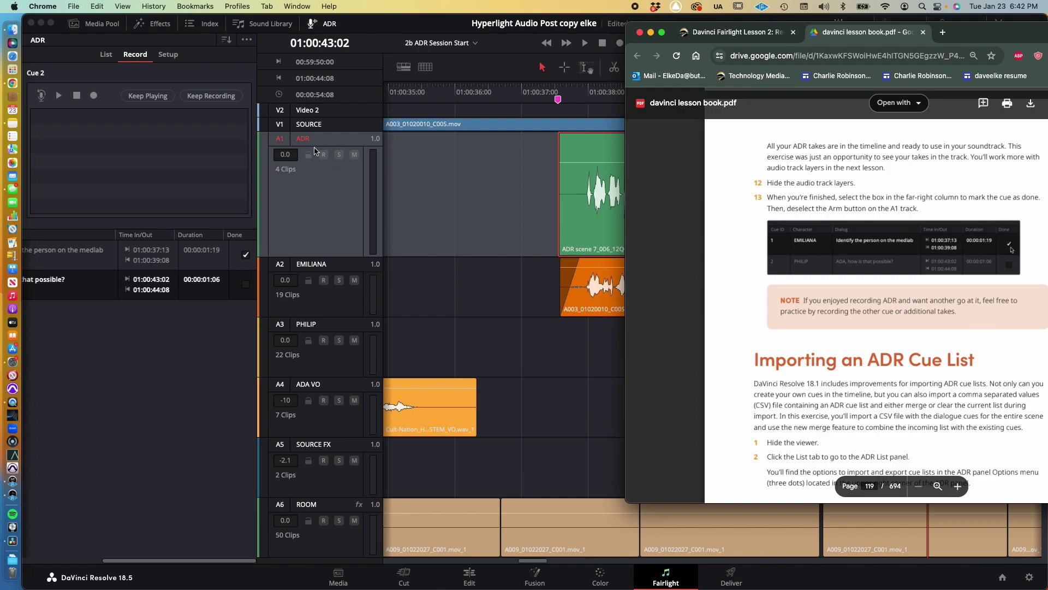
{"action": "scroll", "coordinate": [870, 307], "scroll_direction": "down", "scroll_amount": 3}
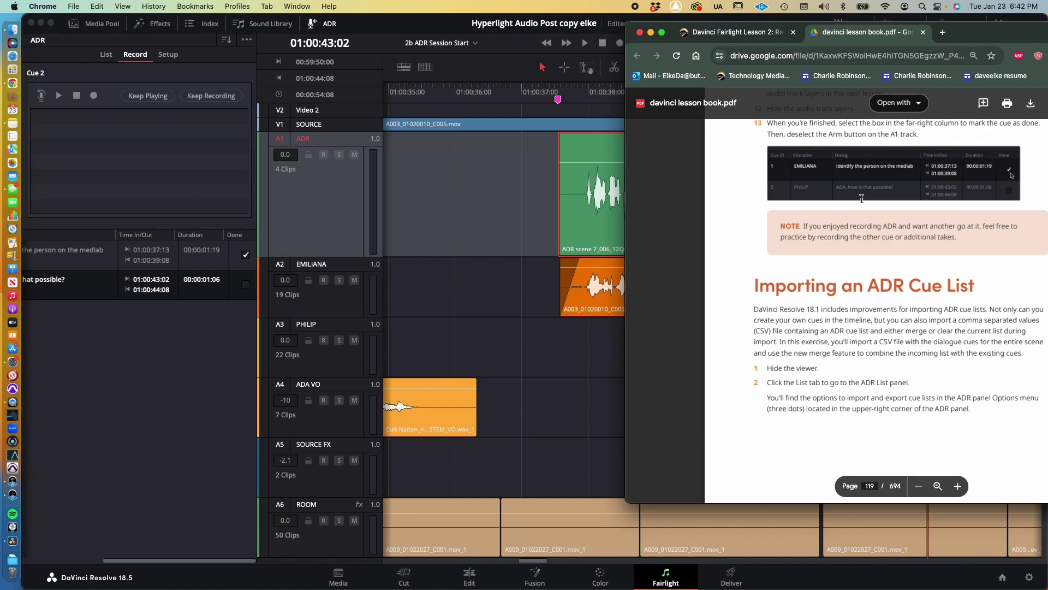
{"action": "left_click", "coordinate": [92, 368]}
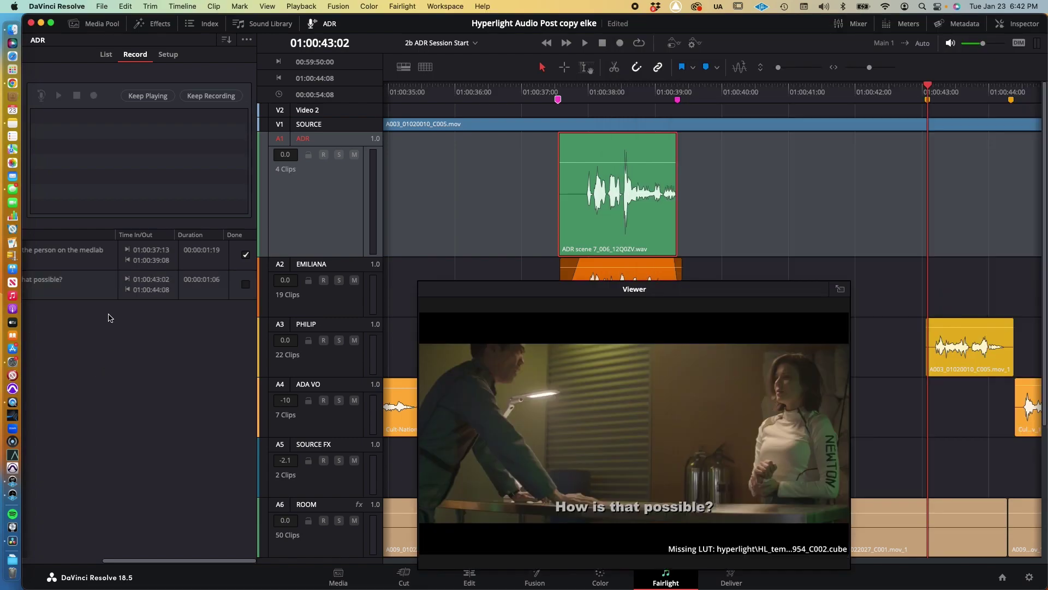
- Select cue 2 for Philip's line and rehearse it against the picture, repositioning the viewer
{"action": "scroll", "coordinate": [113, 317], "scroll_direction": "left", "scroll_amount": 5}
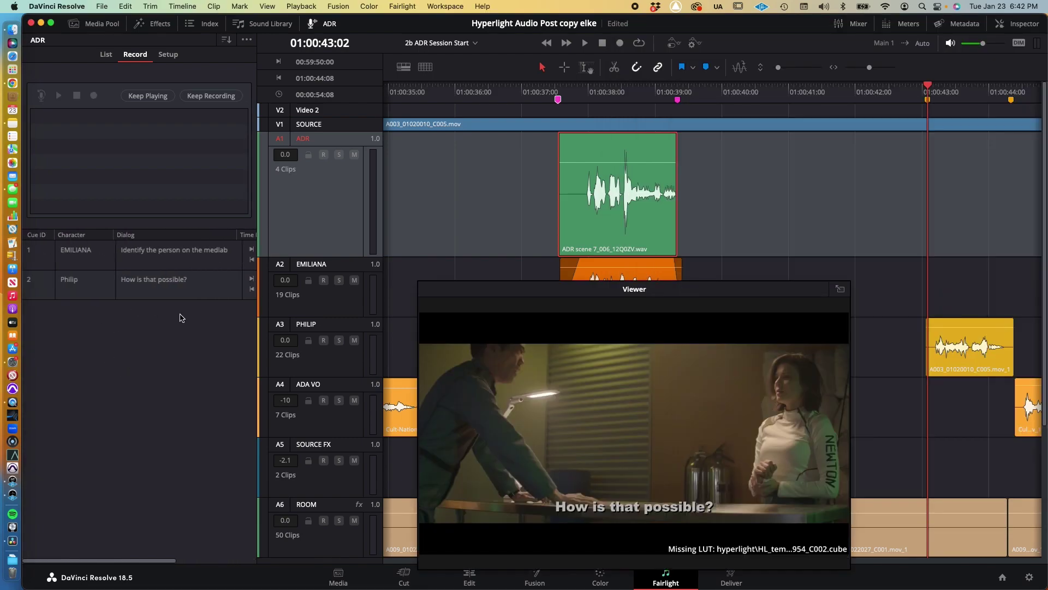
{"action": "left_click", "coordinate": [40, 294]}
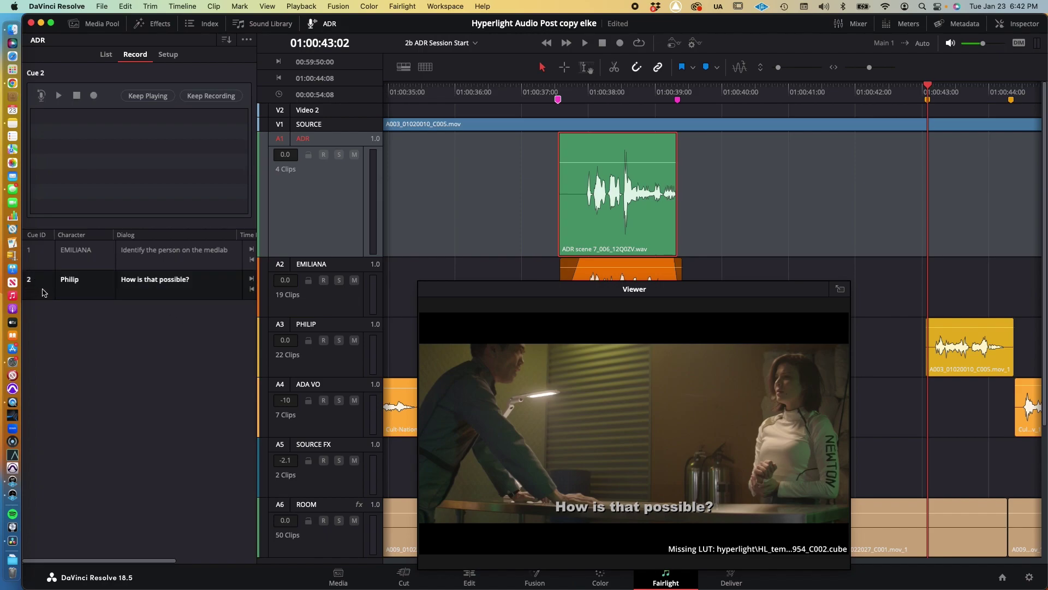
{"action": "left_click_drag", "start_coordinate": [458, 287], "coordinate": [431, 325]}
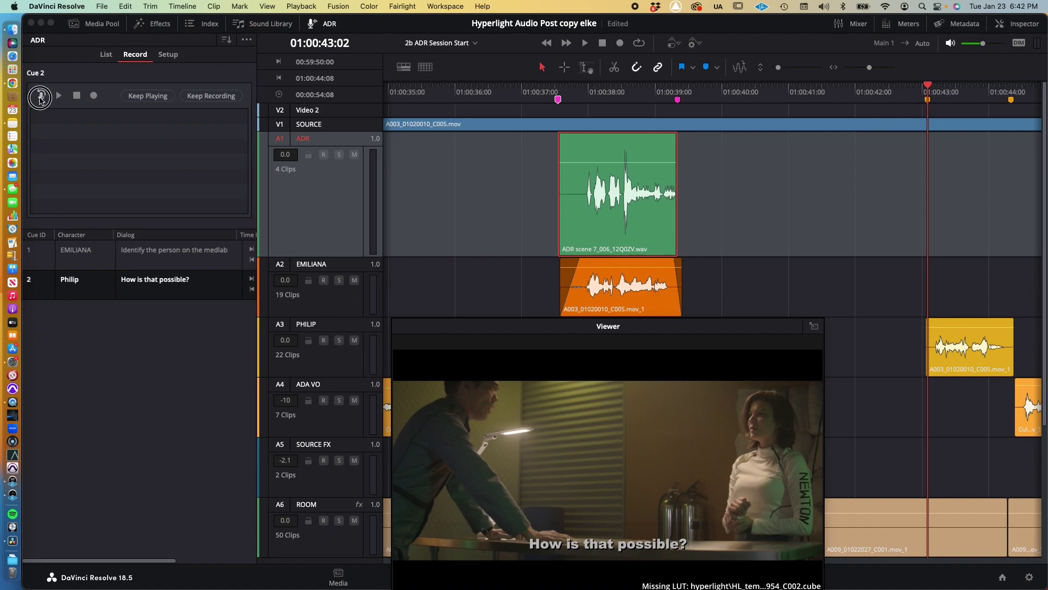
{"action": "left_click", "coordinate": [40, 96]}
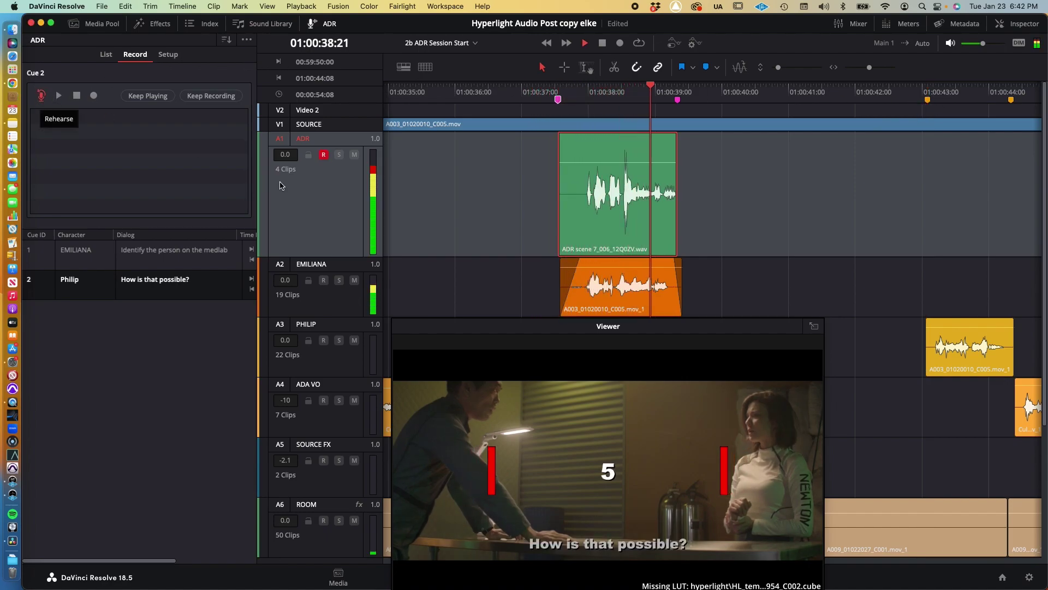
{"action": "left_click_drag", "start_coordinate": [516, 322], "coordinate": [494, 293]}
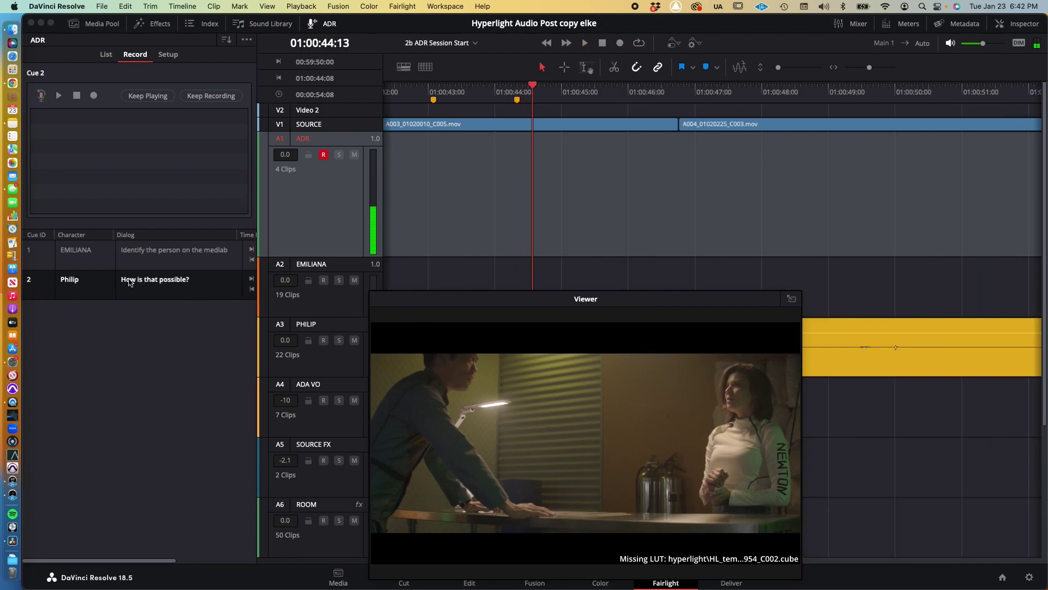
- In the List tab, change cue 2's dialog to 'ADA How is that possible?' and return to Record
{"action": "left_click", "coordinate": [105, 55]}
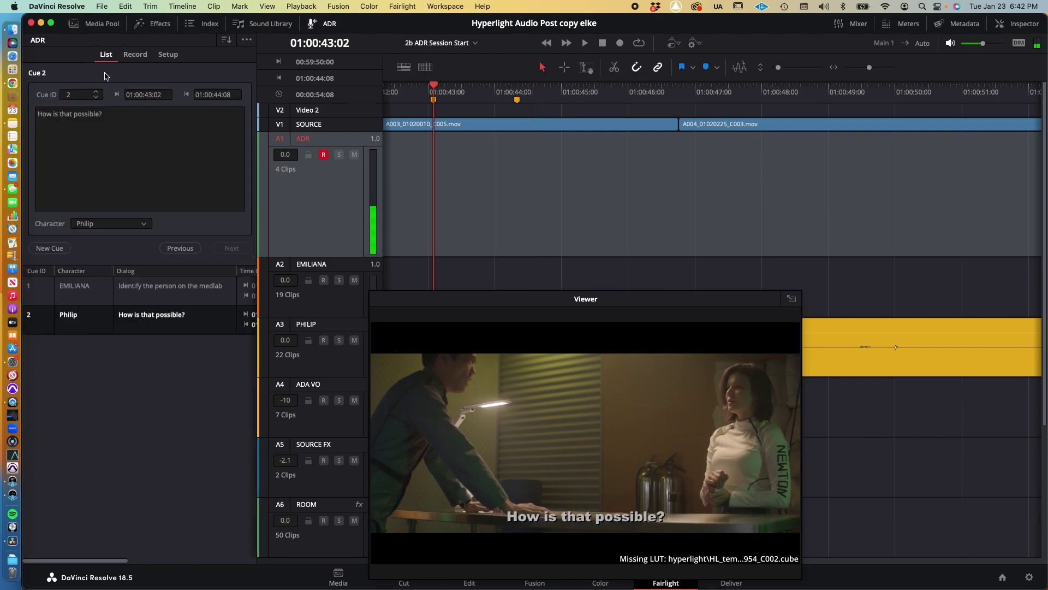
{"action": "left_click", "coordinate": [37, 114]}
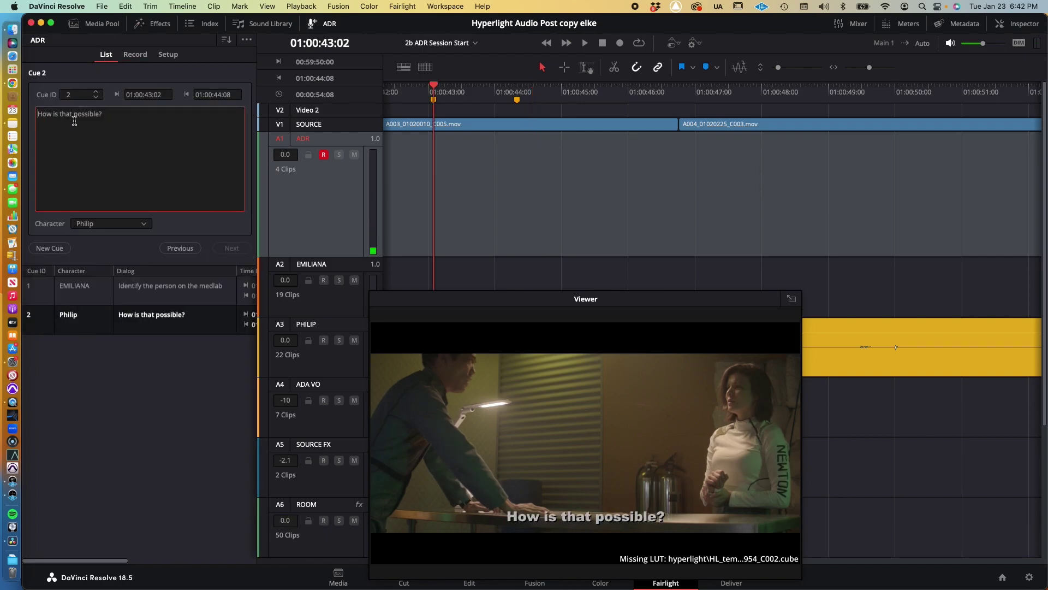
{"action": "type", "text": "ADA"}
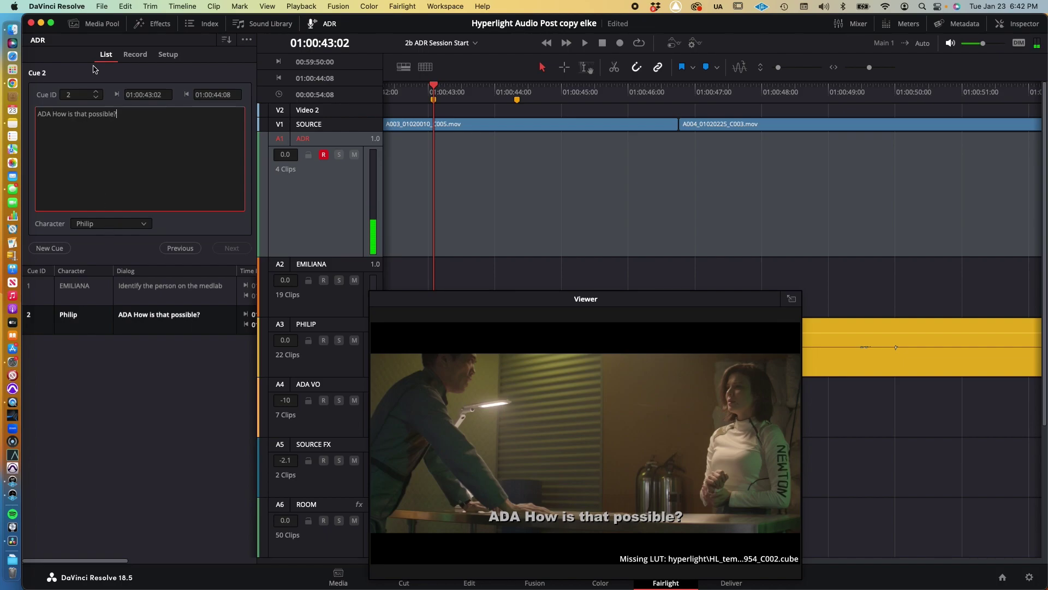
{"action": "left_click", "coordinate": [135, 55]}
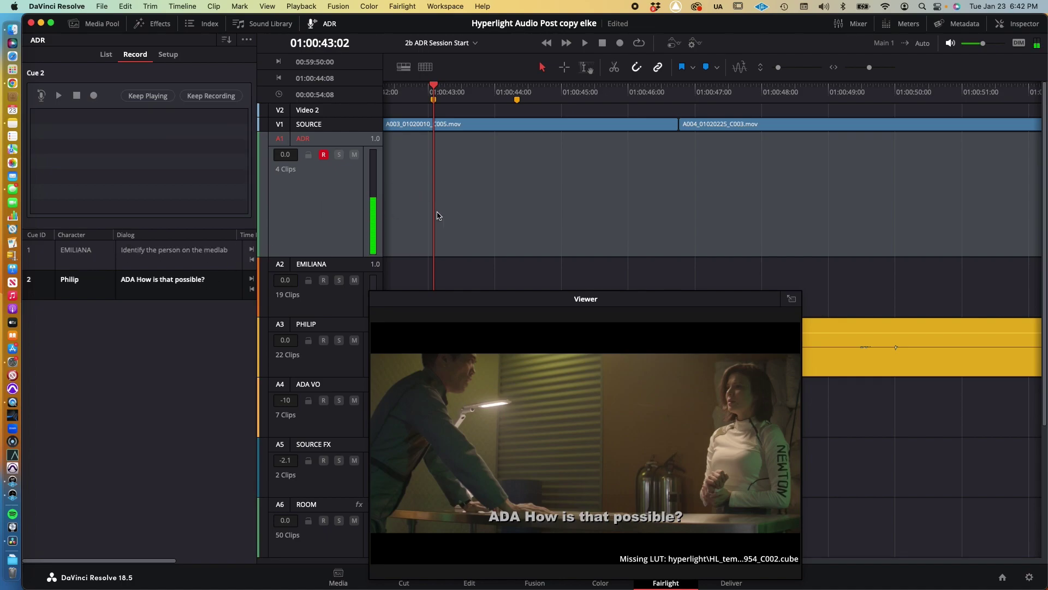
- Rehearse cue 2, then record Take 1 and Take 2 on the ADR track
{"action": "left_click_drag", "start_coordinate": [458, 316], "coordinate": [534, 356]}
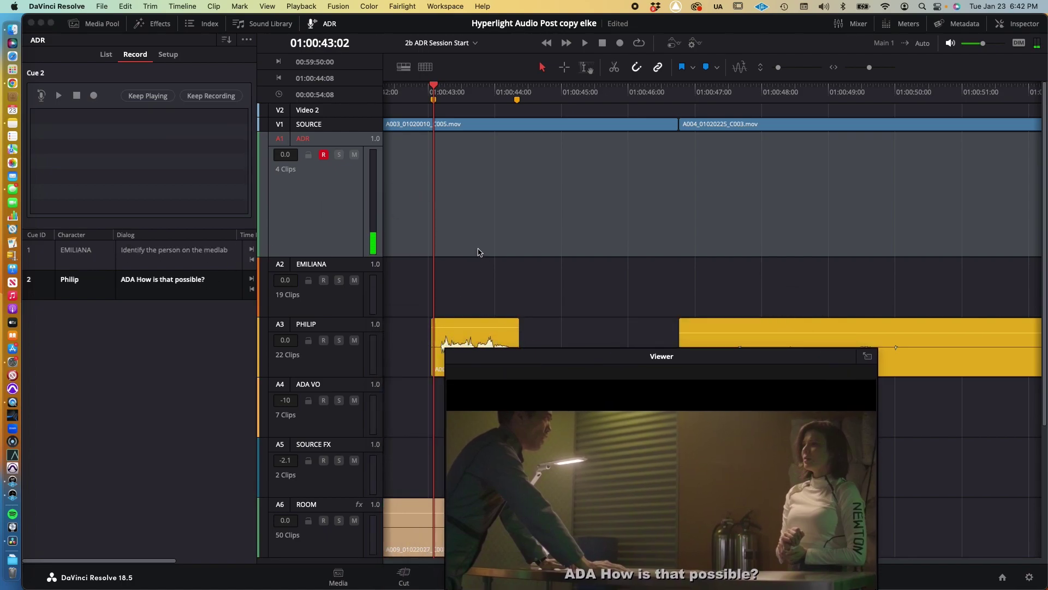
{"action": "left_click", "coordinate": [41, 97]}
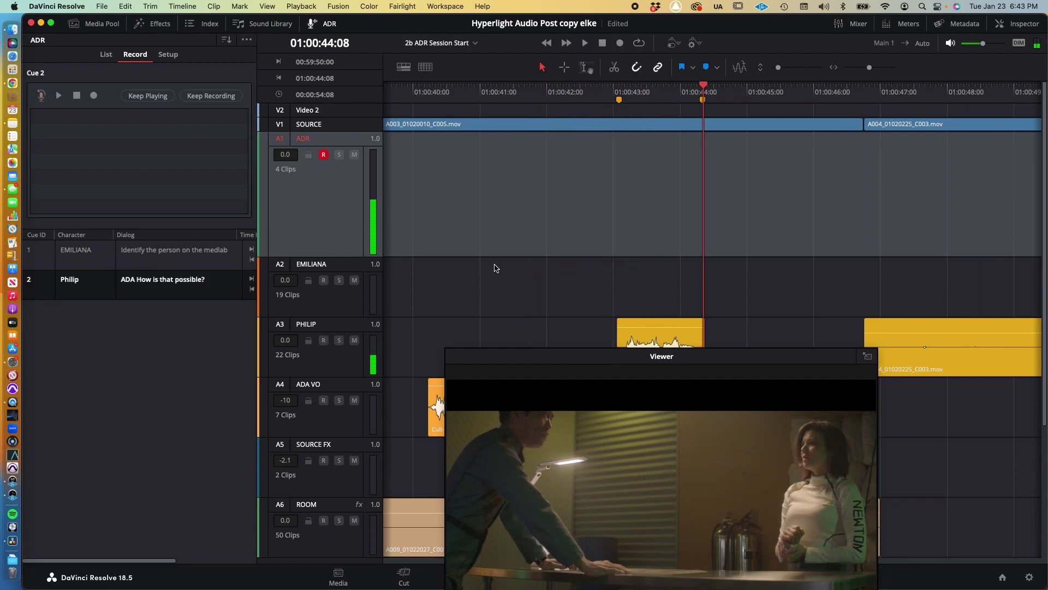
{"action": "left_click", "coordinate": [43, 96]}
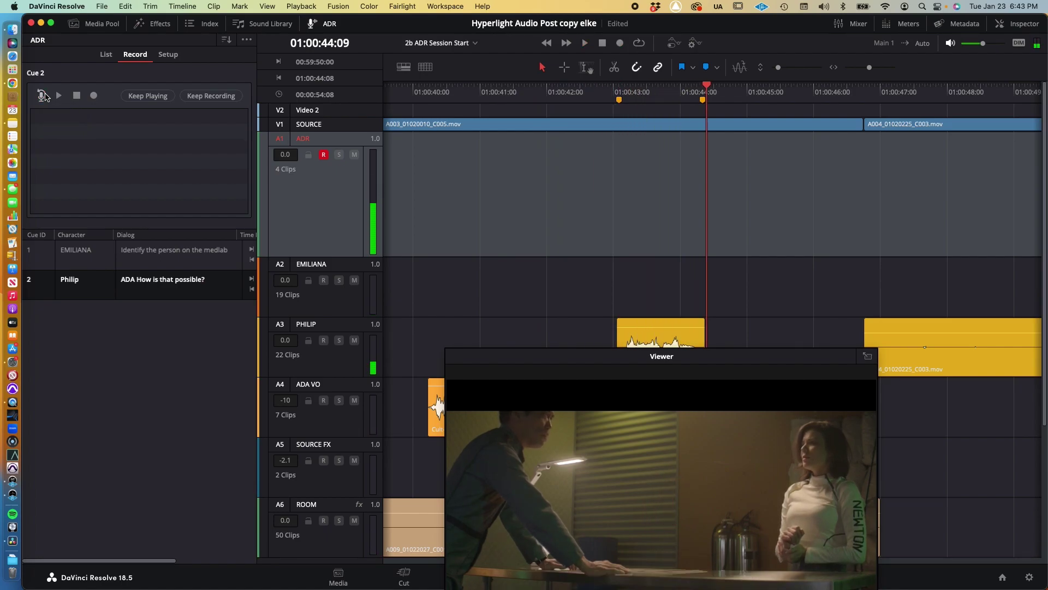
{"action": "left_click", "coordinate": [93, 96]}
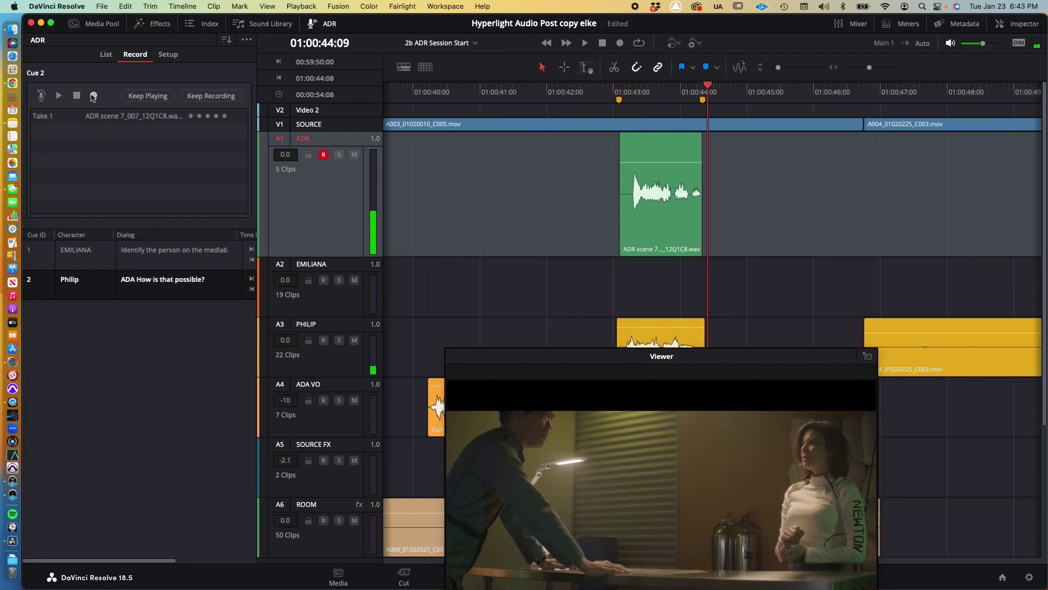
{"action": "left_click", "coordinate": [93, 96]}
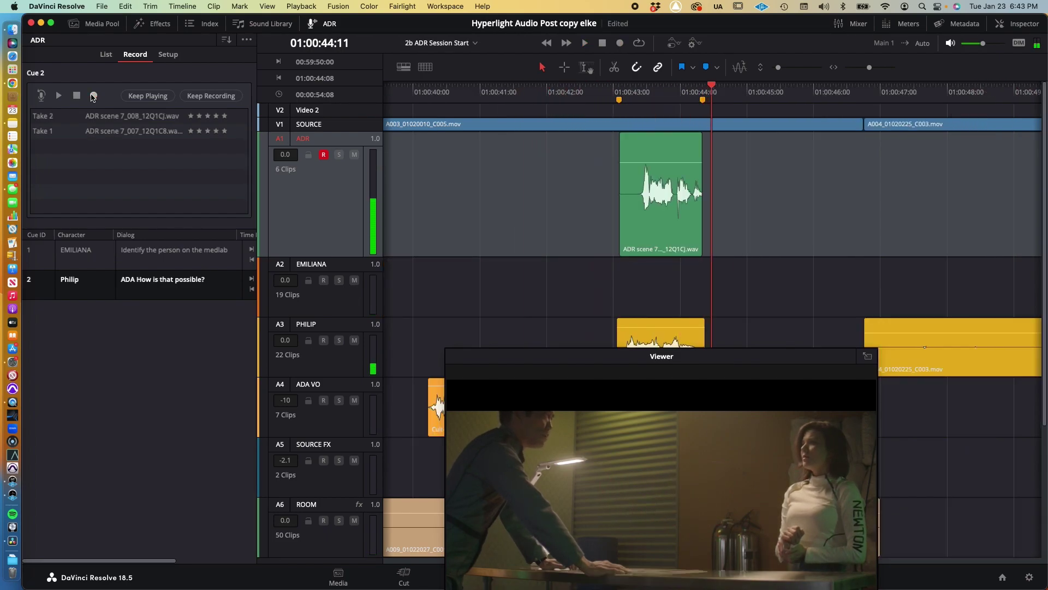
- Choose Take 1, play cue 2 back, mute the A2 EMILIANA track, and select the A1 ADR clip
{"action": "left_click", "coordinate": [128, 137]}
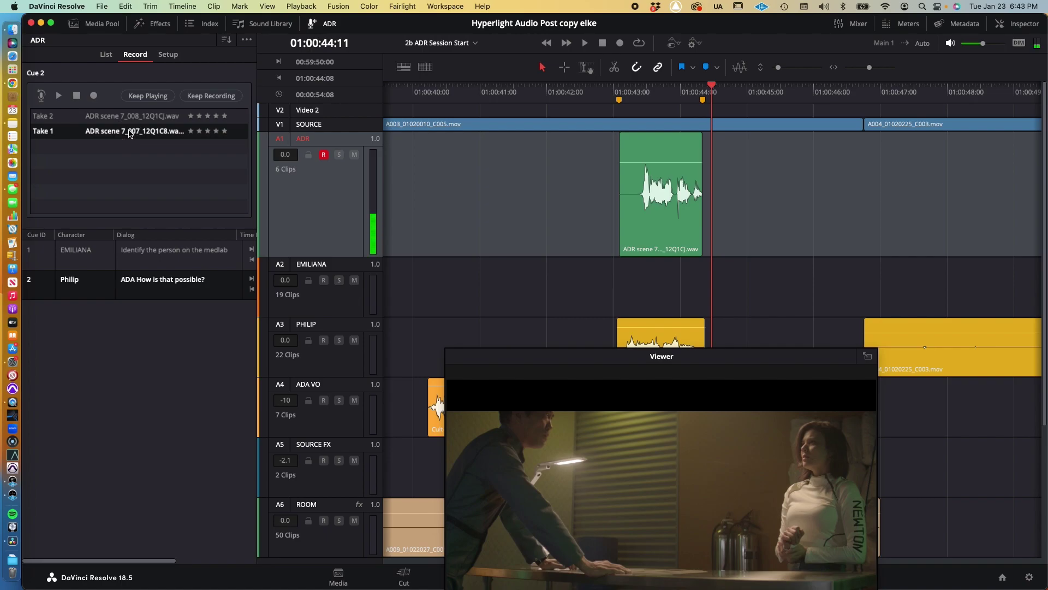
{"action": "left_click", "coordinate": [58, 96]}
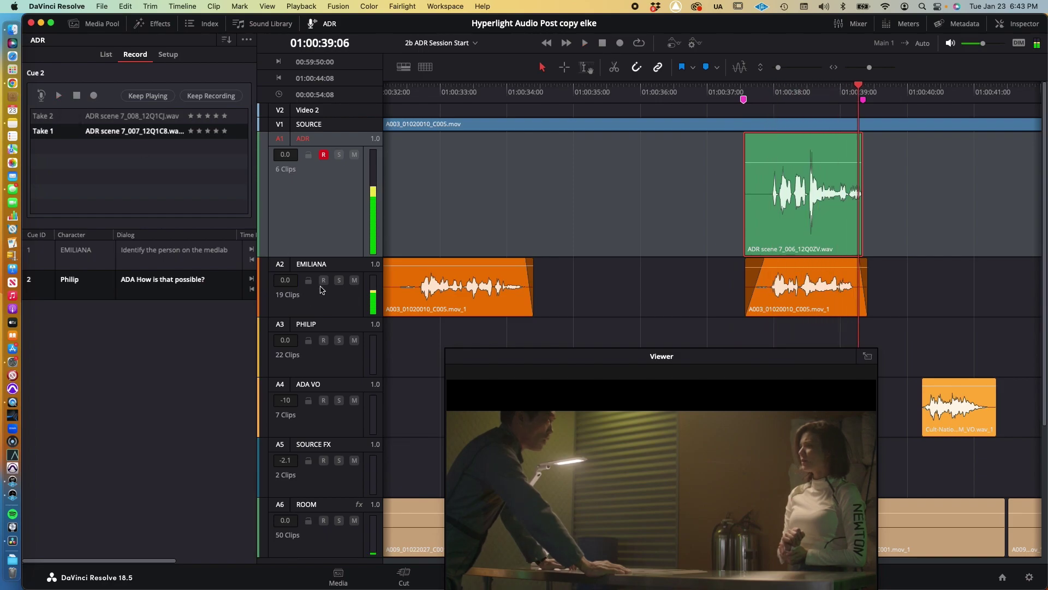
{"action": "left_click", "coordinate": [353, 281]}
{"action": "key", "text": "space"}
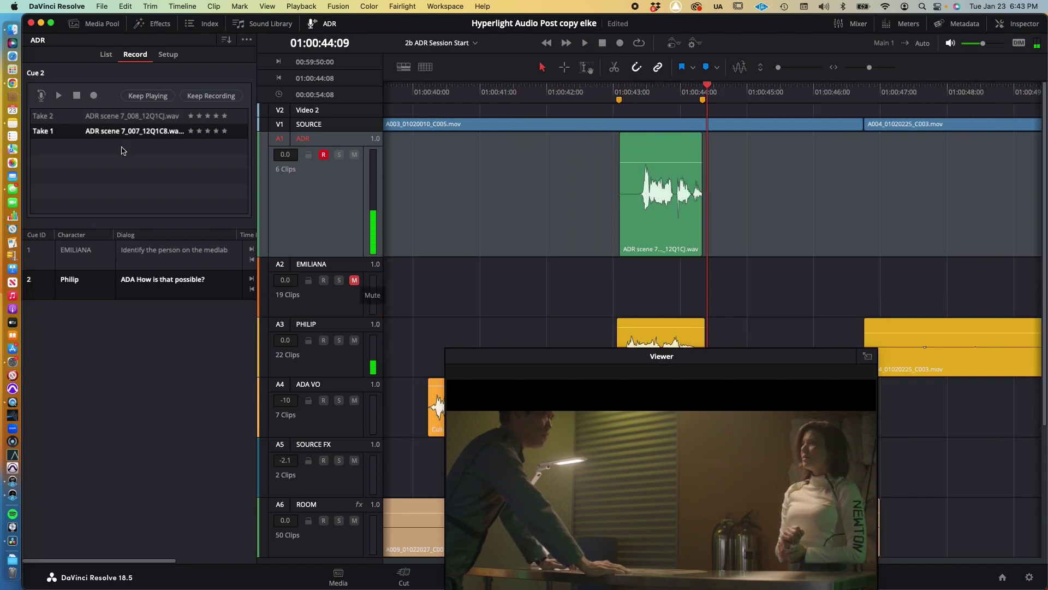
{"action": "left_click", "coordinate": [662, 184]}
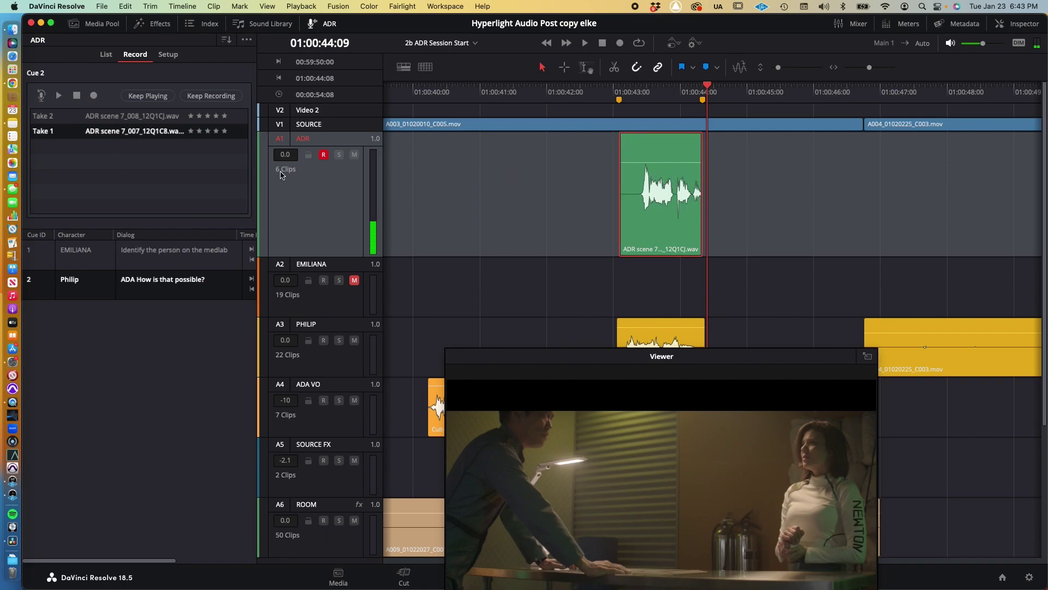
- Show A1's take layers, cut the upper Take 2 layer, and select the remaining Take 1 clip
{"action": "left_click", "coordinate": [275, 6]}
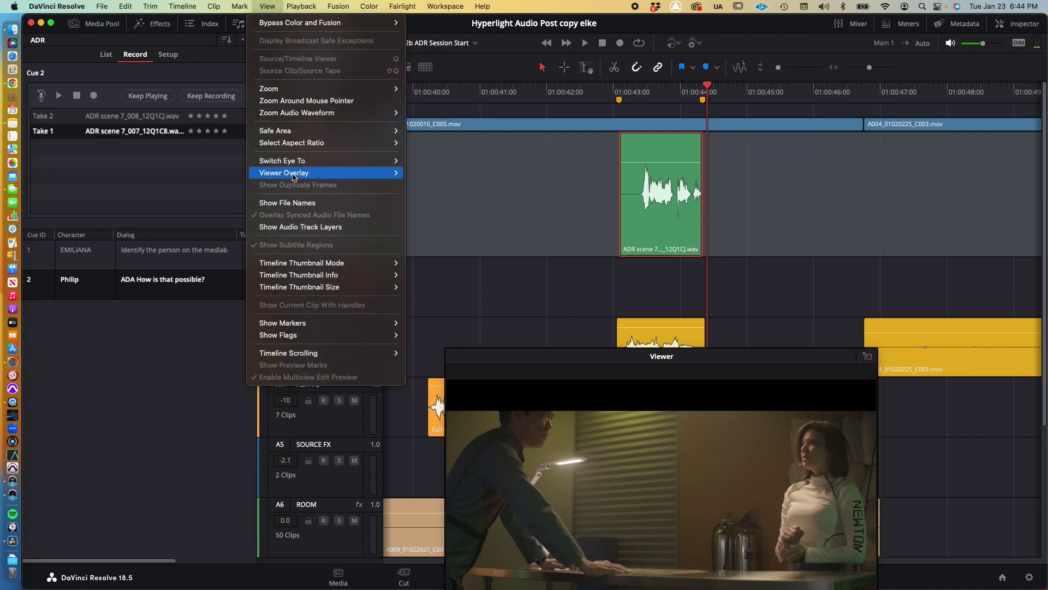
{"action": "left_click", "coordinate": [303, 227]}
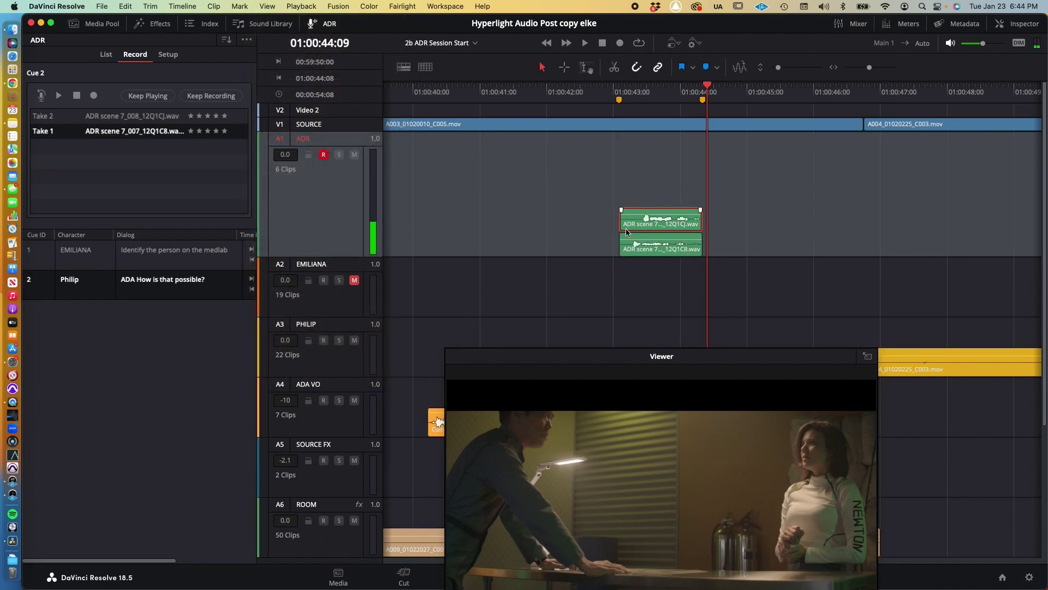
{"action": "left_click", "coordinate": [655, 247]}
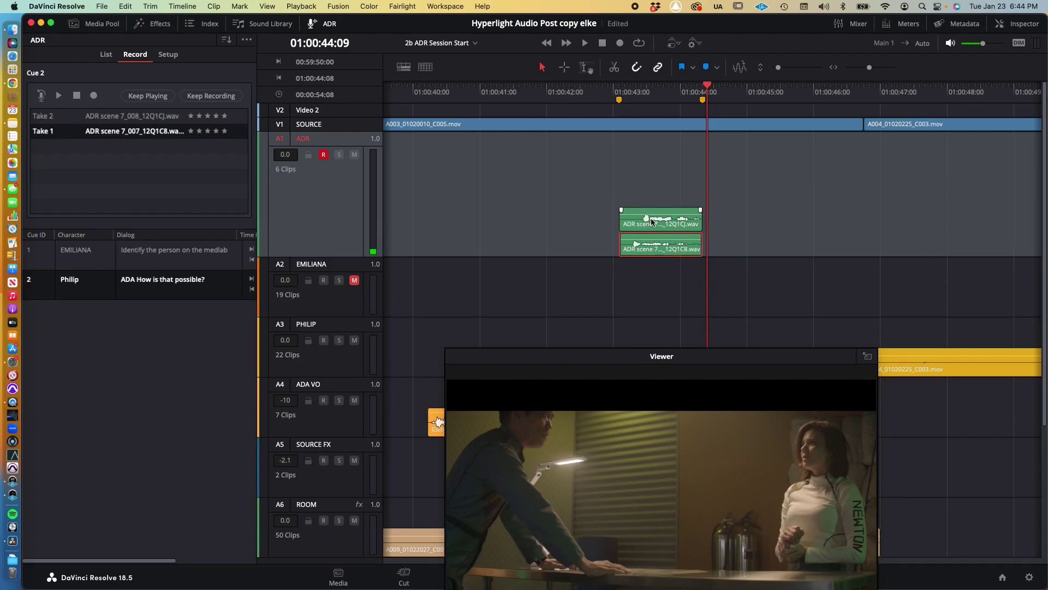
{"action": "left_click", "coordinate": [653, 221]}
{"action": "right_click", "coordinate": [653, 221]}
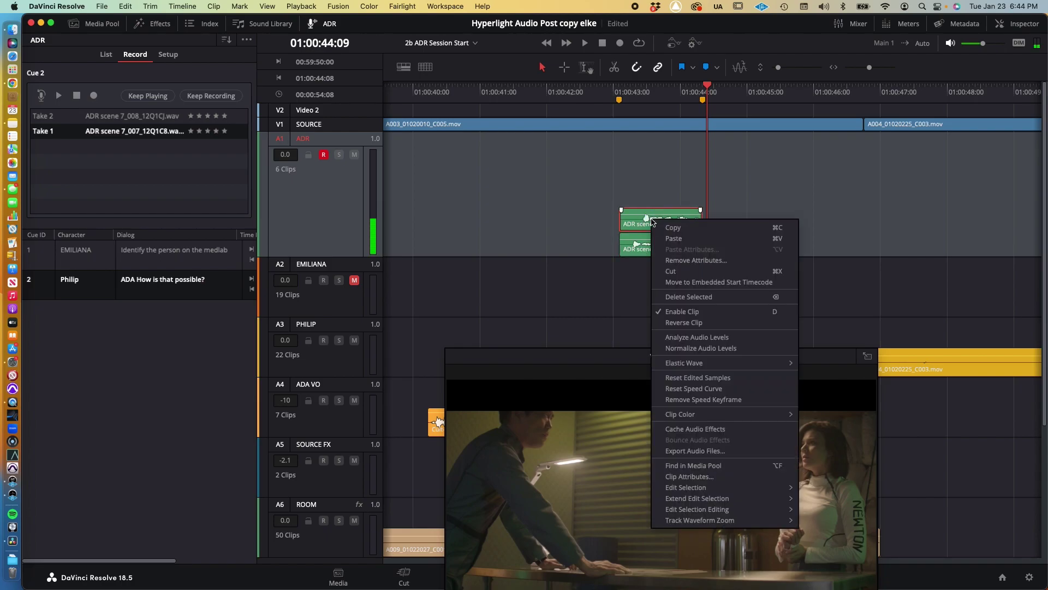
{"action": "left_click", "coordinate": [670, 271]}
{"action": "left_click", "coordinate": [650, 252]}
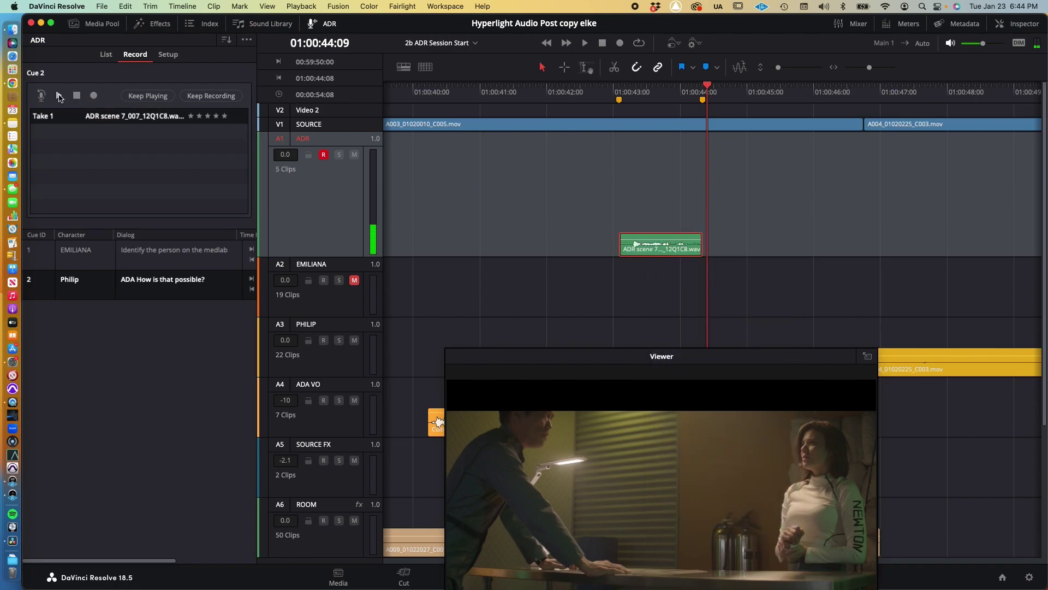
- Play cue 2 with its remaining take, then play the timeline from about 01:00:42
{"action": "left_click", "coordinate": [58, 96]}
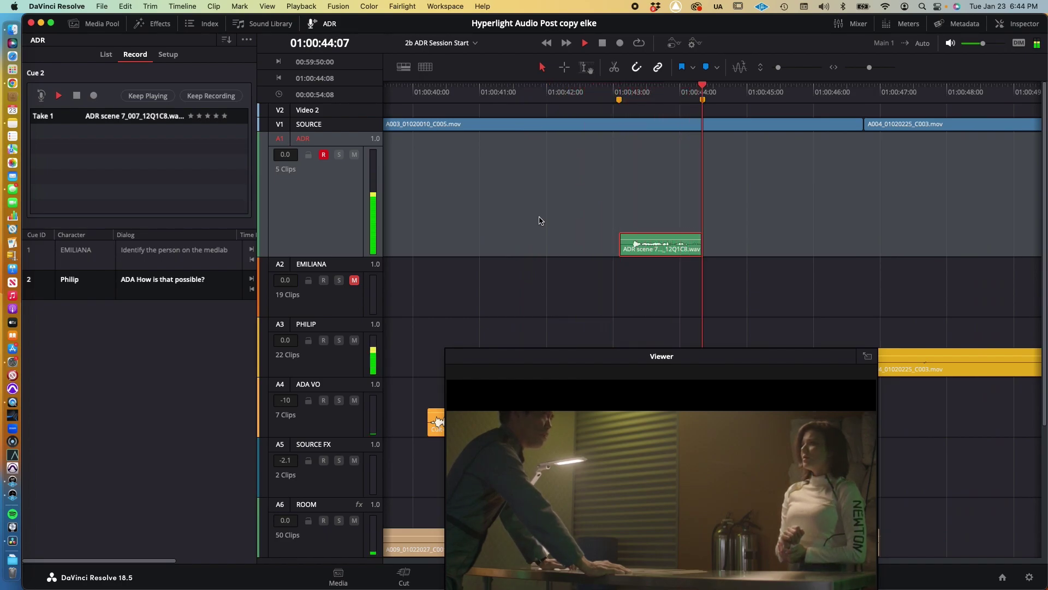
{"action": "scroll", "coordinate": [540, 221], "scroll_direction": "down", "scroll_amount": 5}
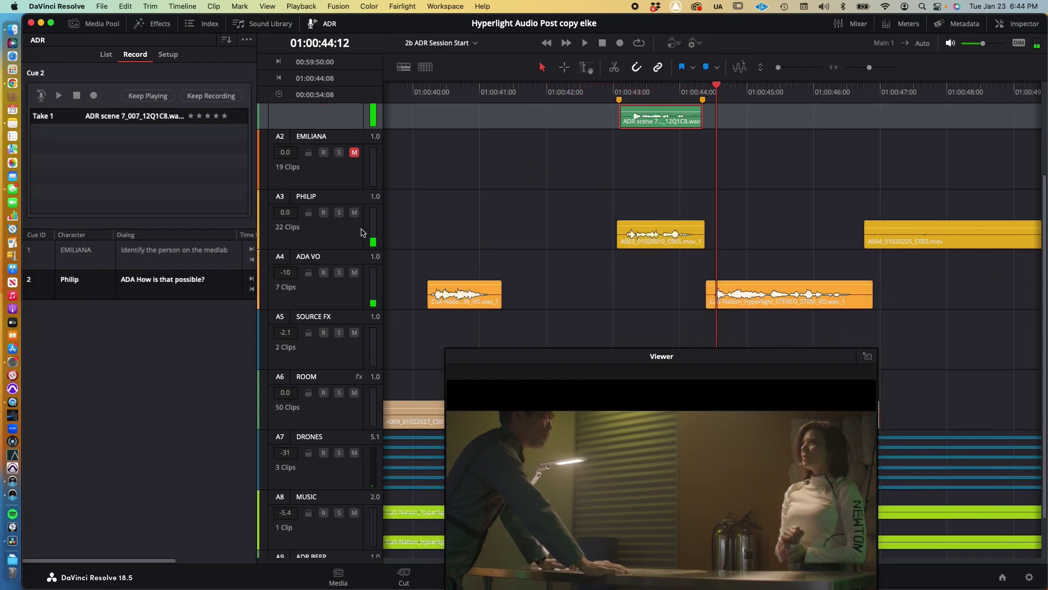
{"action": "scroll", "coordinate": [362, 230], "scroll_direction": "up", "scroll_amount": 2}
{"action": "scroll", "coordinate": [483, 229], "scroll_direction": "left", "scroll_amount": 5}
{"action": "left_click", "coordinate": [475, 227]}
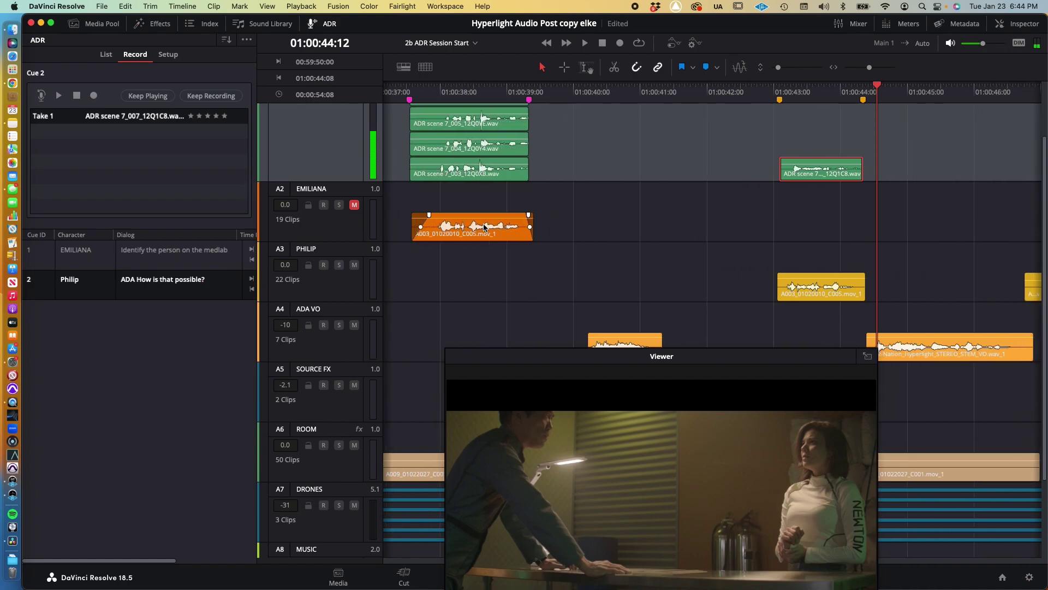
{"action": "scroll", "coordinate": [475, 227], "scroll_direction": "right", "scroll_amount": 1}
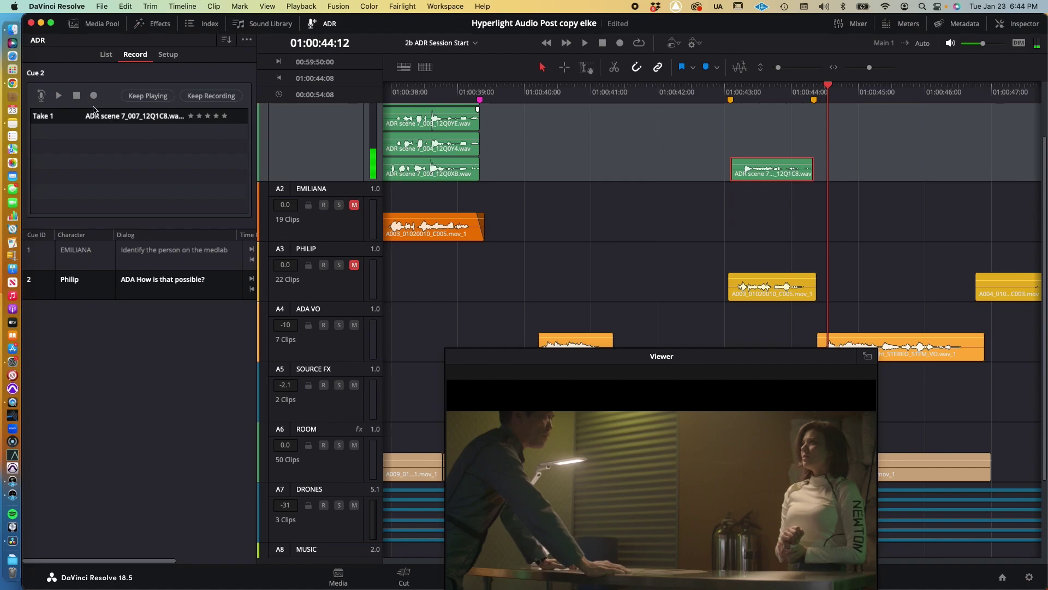
{"action": "left_click", "coordinate": [59, 96]}
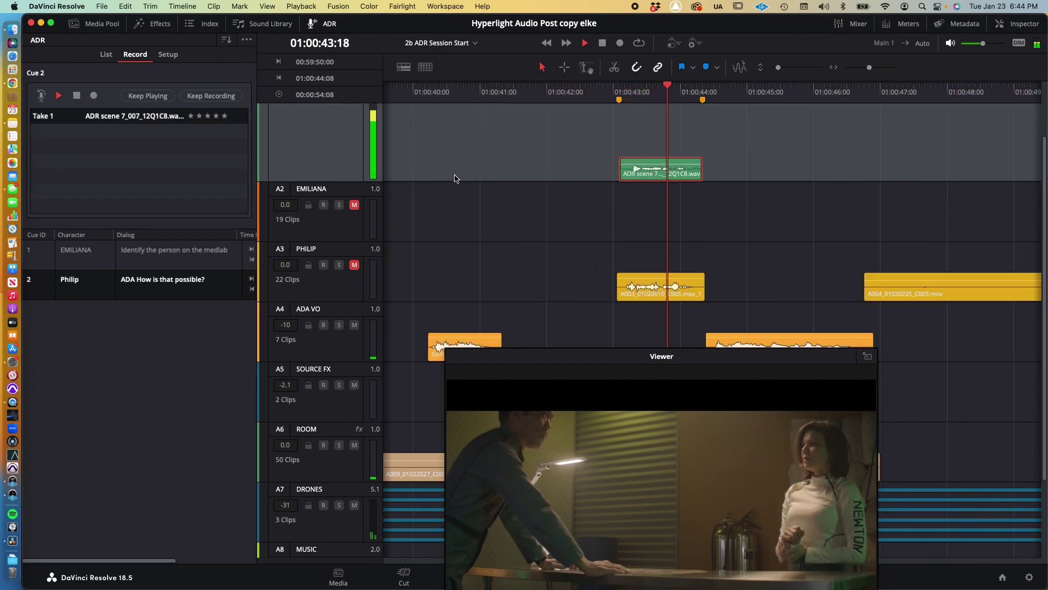
{"action": "scroll", "coordinate": [490, 195], "scroll_direction": "down", "scroll_amount": 3}
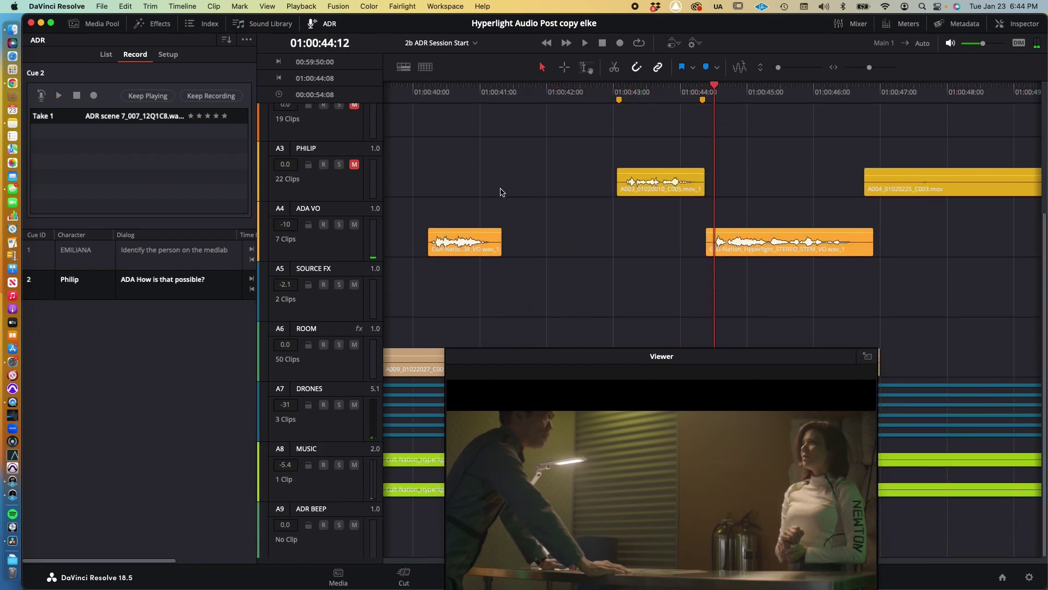
{"action": "scroll", "coordinate": [498, 191], "scroll_direction": "up", "scroll_amount": 2}
{"action": "scroll", "coordinate": [508, 188], "scroll_direction": "down", "scroll_amount": 1}
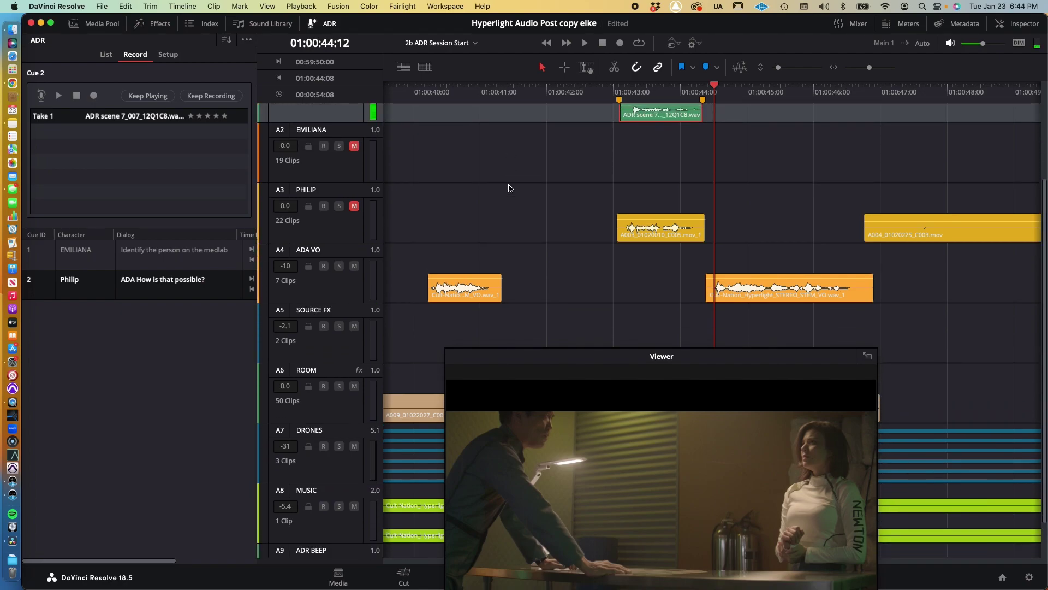
{"action": "left_click", "coordinate": [541, 87]}
{"action": "key", "text": "space"}
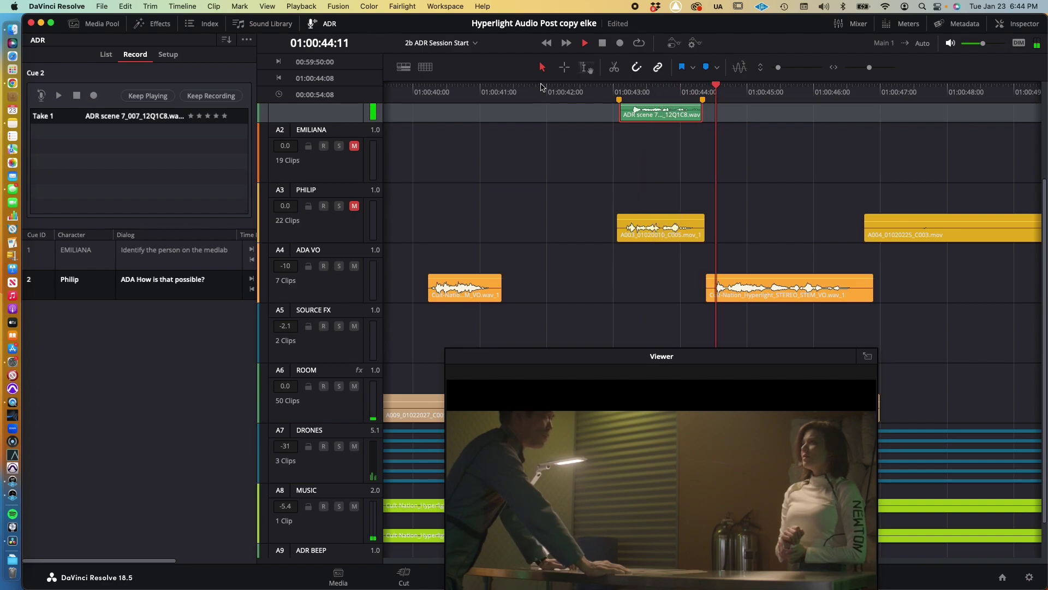
{"action": "key", "text": "space"}
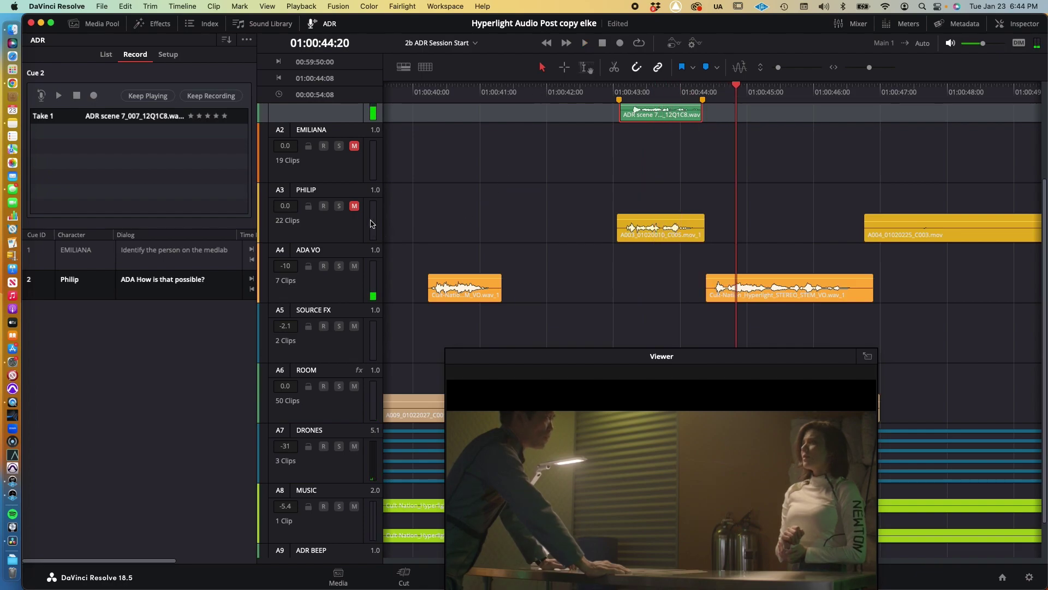
- Unmute the A3 PHILIP track and play from about 01:00:40 to hear the original line
{"action": "left_click", "coordinate": [354, 207]}
{"action": "left_click", "coordinate": [426, 92]}
{"action": "key", "text": "space"}
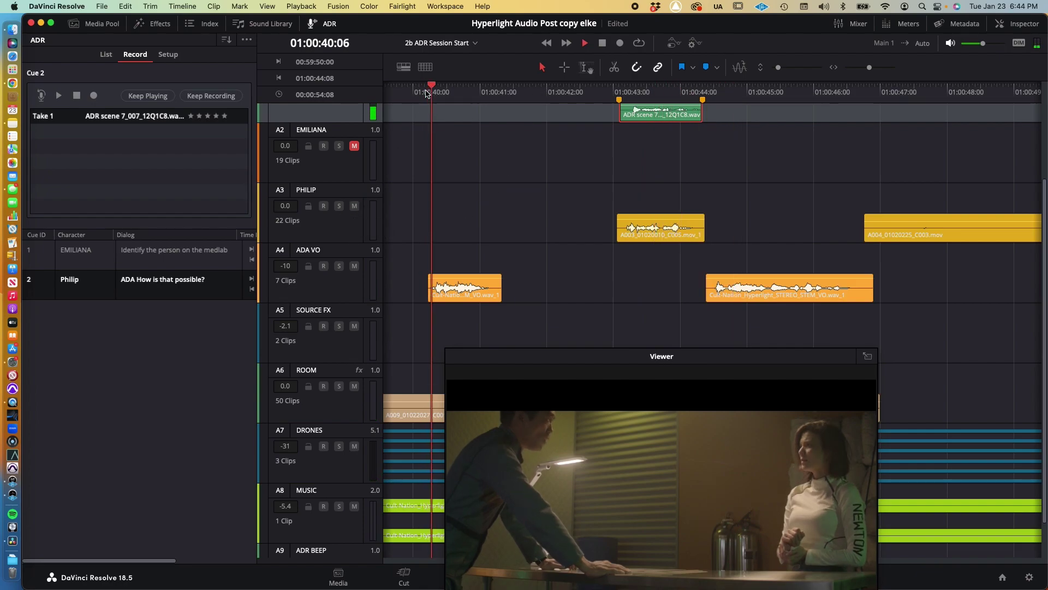
{"action": "key", "text": "space"}
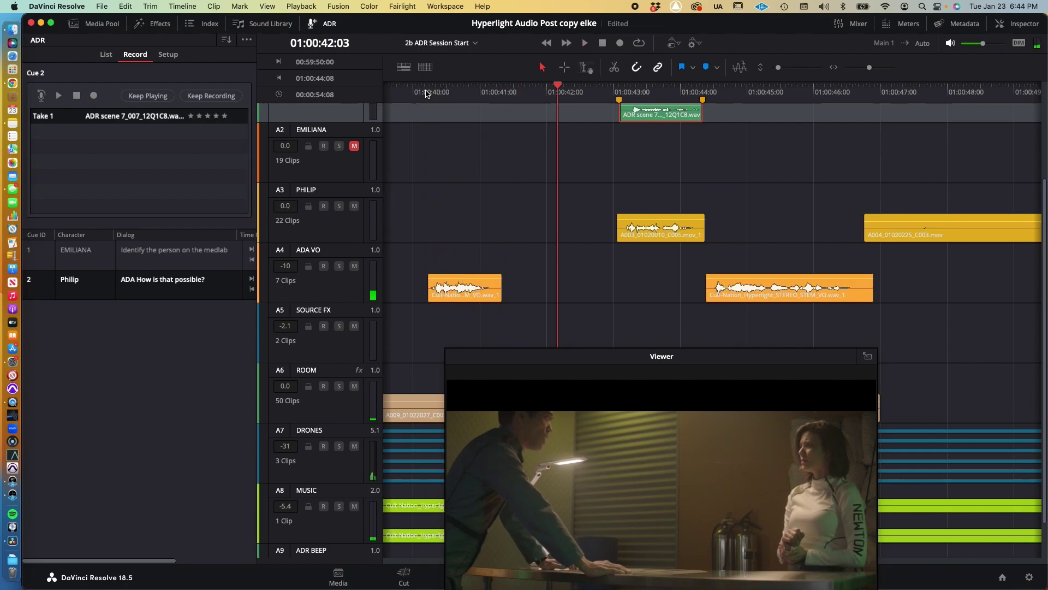
{"action": "scroll", "coordinate": [426, 93], "scroll_direction": "down", "scroll_amount": 3}
{"action": "scroll", "coordinate": [437, 123], "scroll_direction": "up", "scroll_amount": 15}
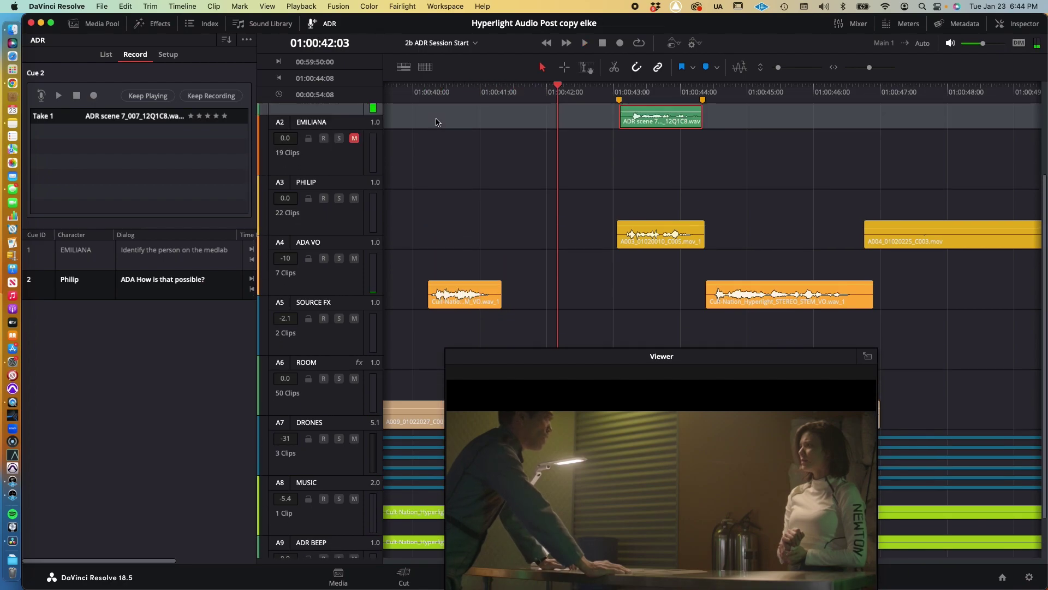
{"action": "scroll", "coordinate": [440, 121], "scroll_direction": "down", "scroll_amount": 15}
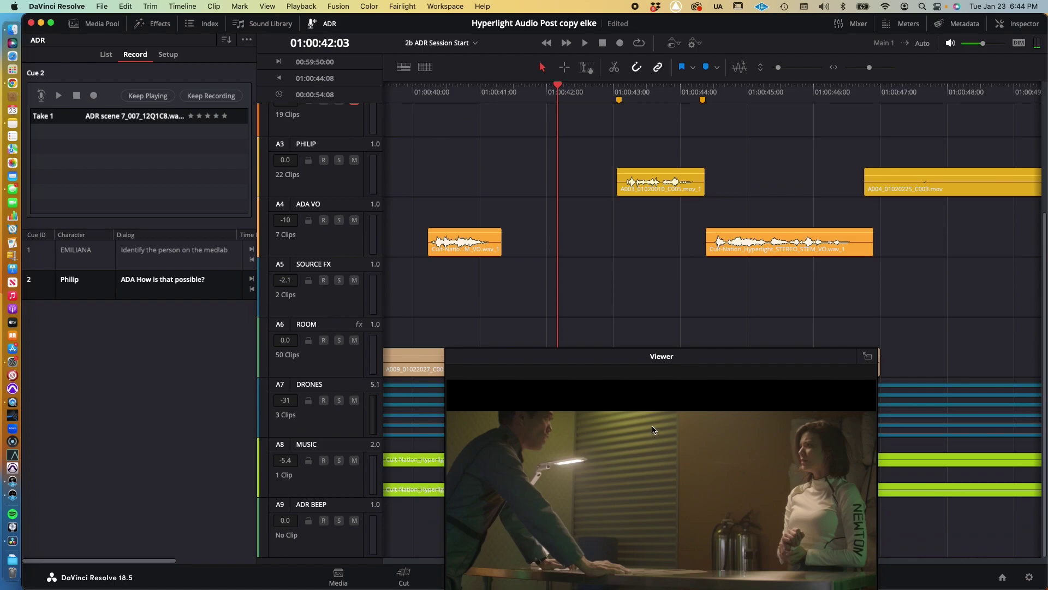
- Reposition and enlarge the floating viewer, replaying from 01:00:42 and cue 2 with pre-roll
{"action": "left_click_drag", "start_coordinate": [646, 363], "coordinate": [566, 307]}
{"action": "key", "text": "space"}
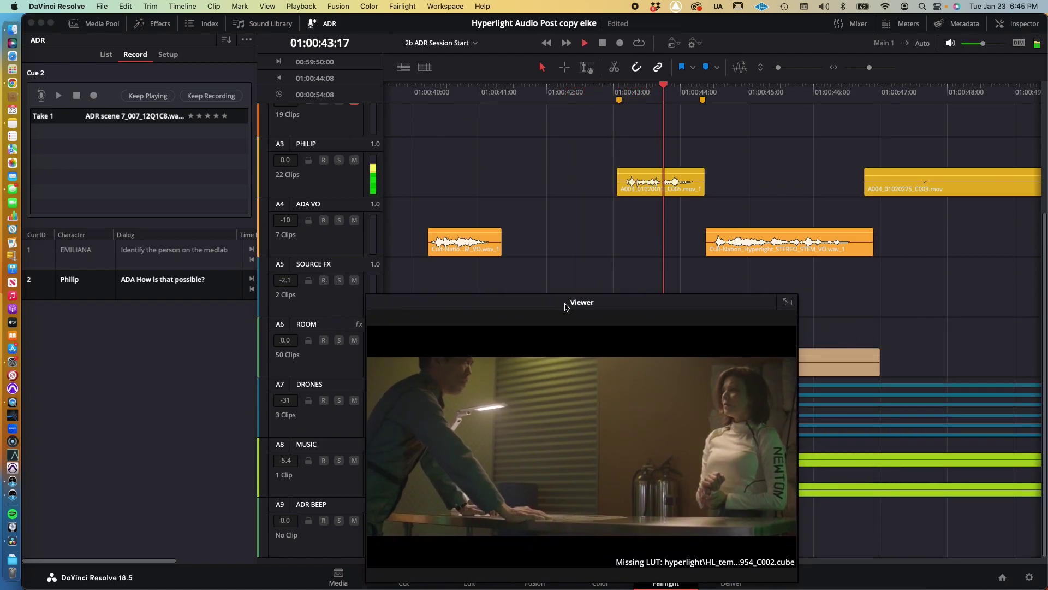
{"action": "key", "text": "space"}
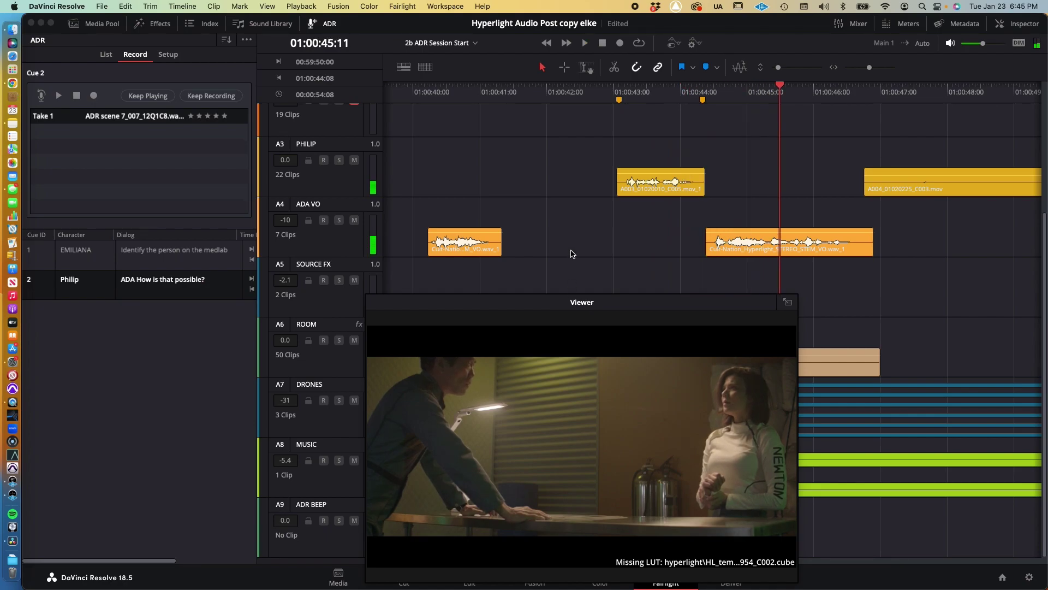
{"action": "left_click", "coordinate": [549, 94]}
{"action": "key", "text": "space"}
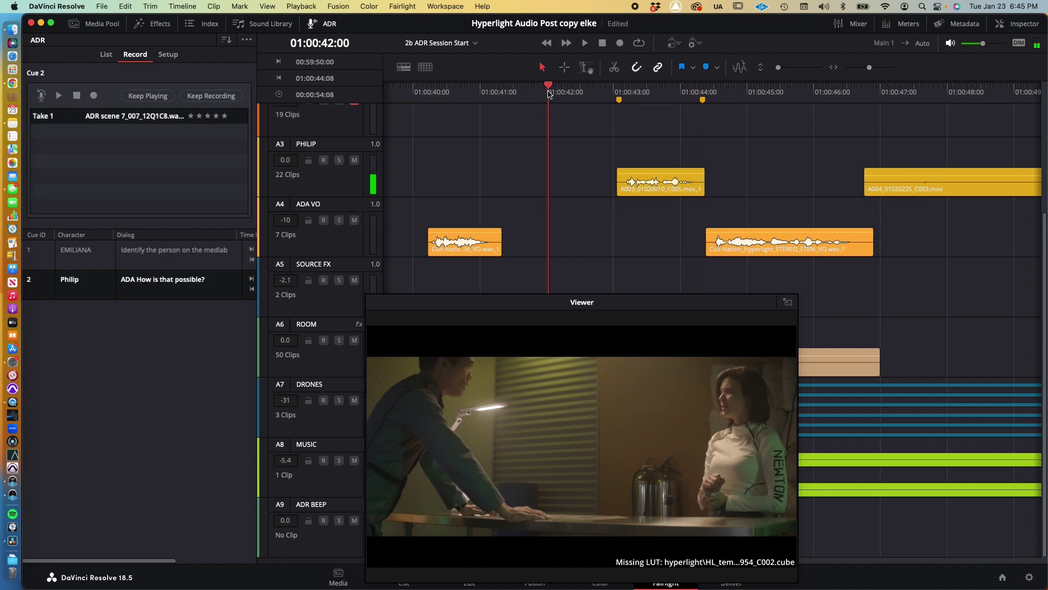
{"action": "key", "text": "space"}
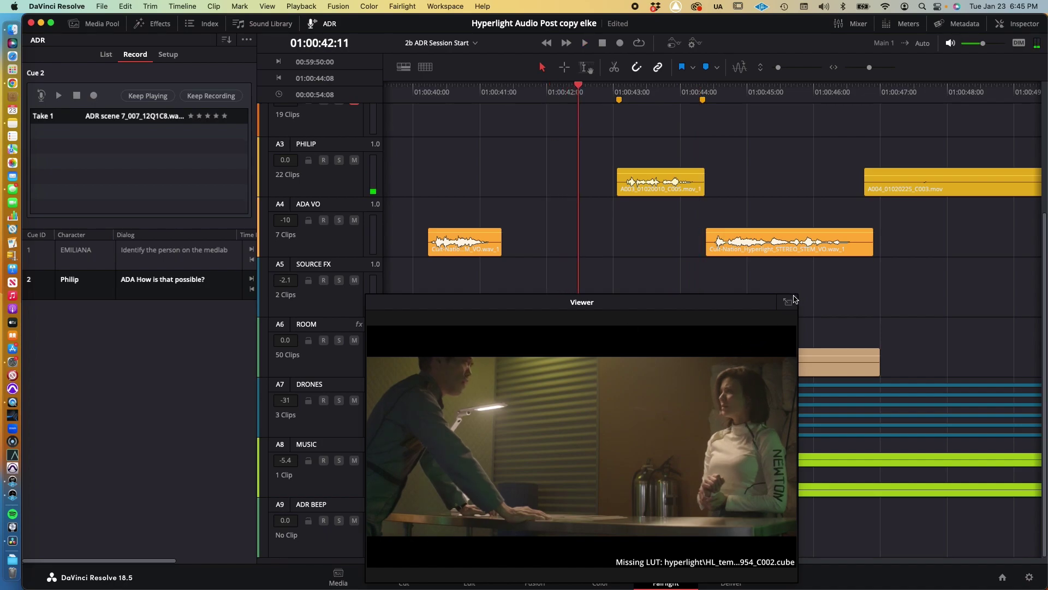
{"action": "left_click_drag", "start_coordinate": [790, 302], "coordinate": [960, 162]}
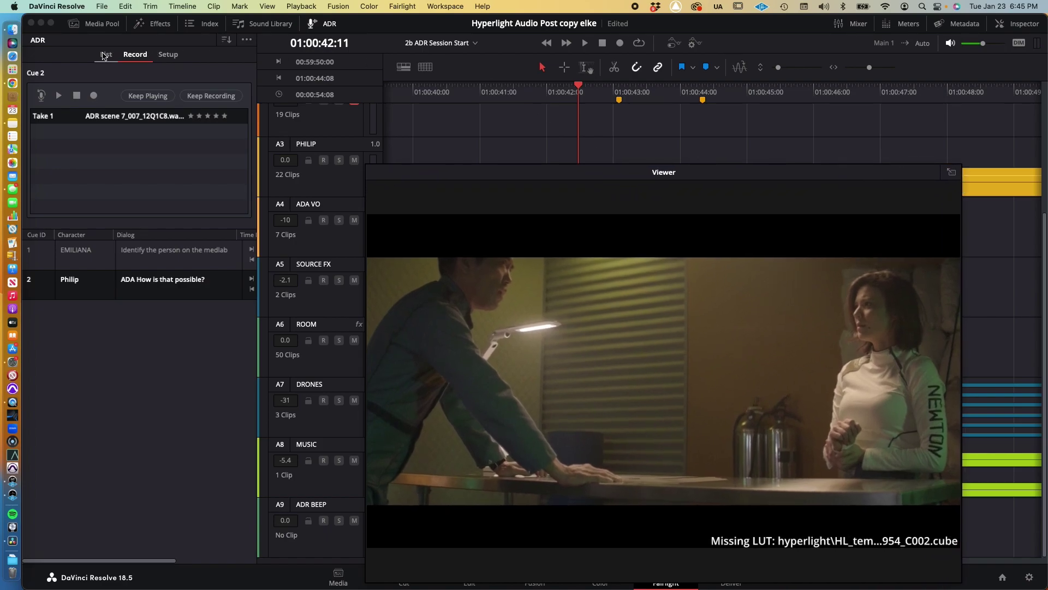
{"action": "left_click", "coordinate": [59, 97]}
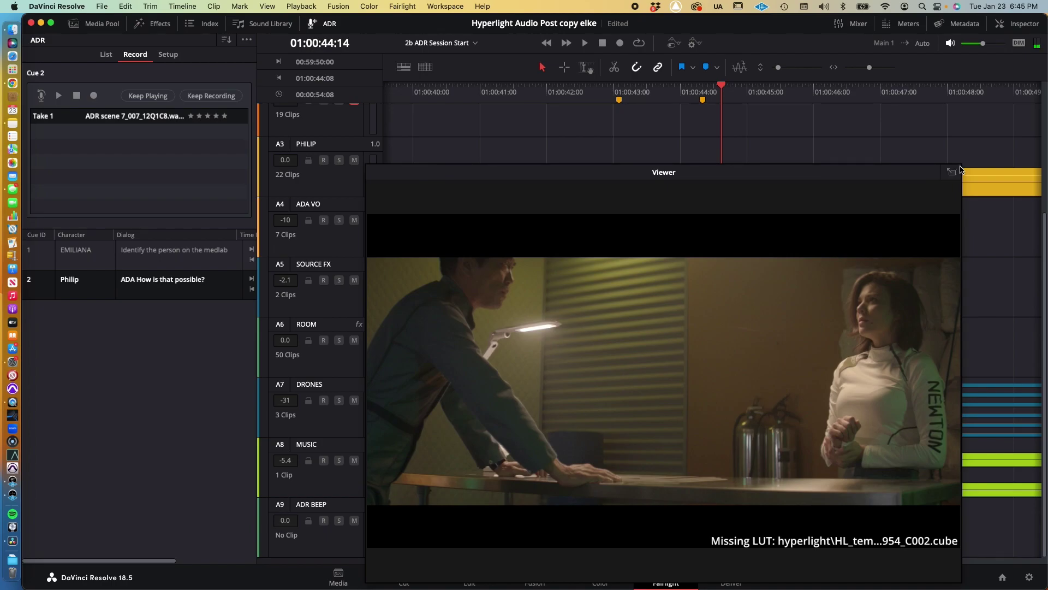
{"action": "left_click_drag", "start_coordinate": [958, 169], "coordinate": [746, 297]}
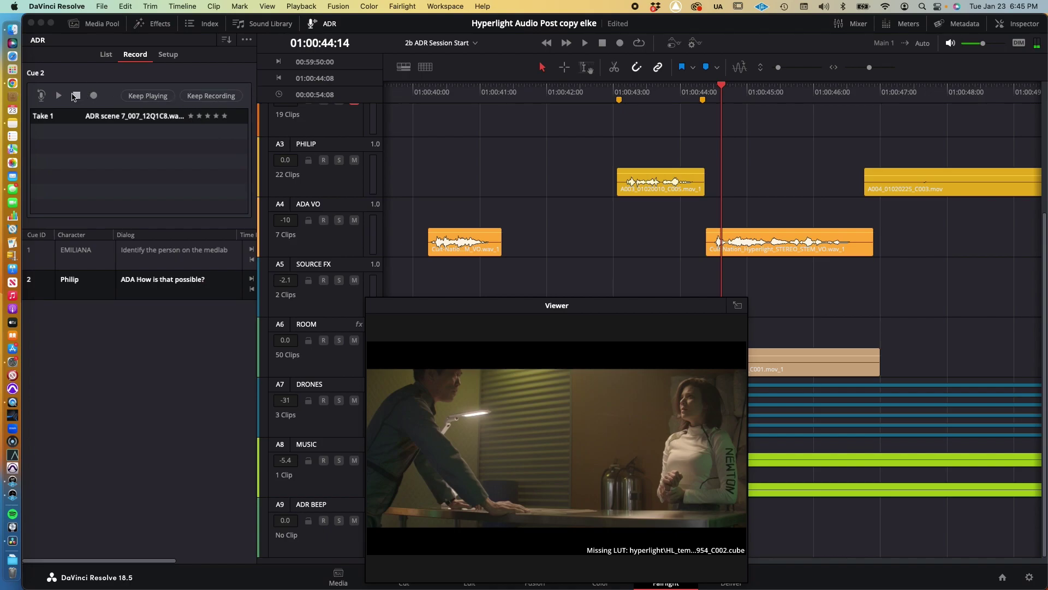
- Record a new take of cue 2 on the ADR track and make Take 3 active
{"action": "left_click", "coordinate": [93, 96]}
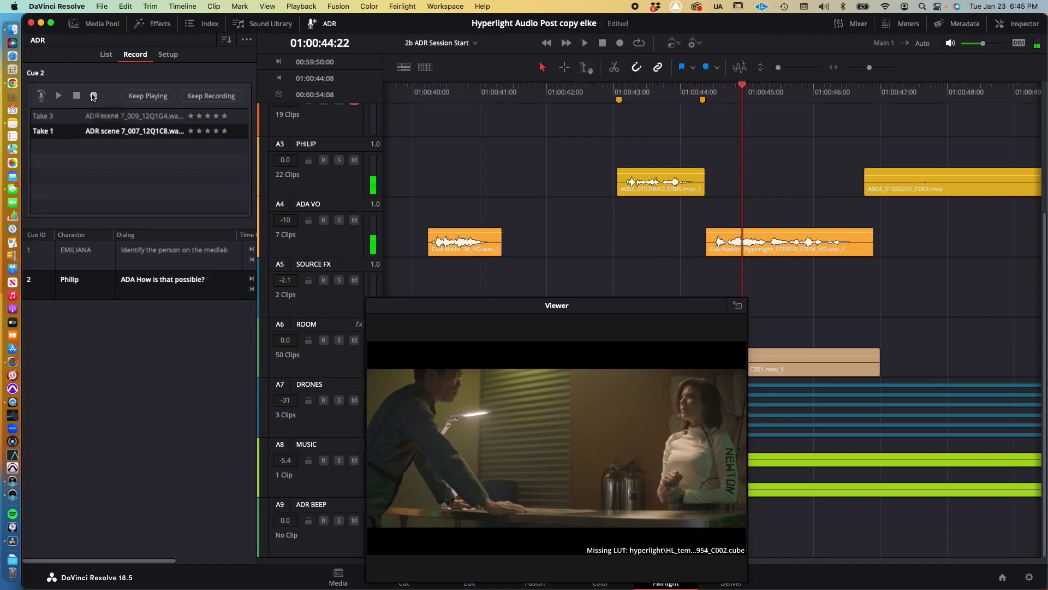
{"action": "scroll", "coordinate": [606, 159], "scroll_direction": "up", "scroll_amount": 5}
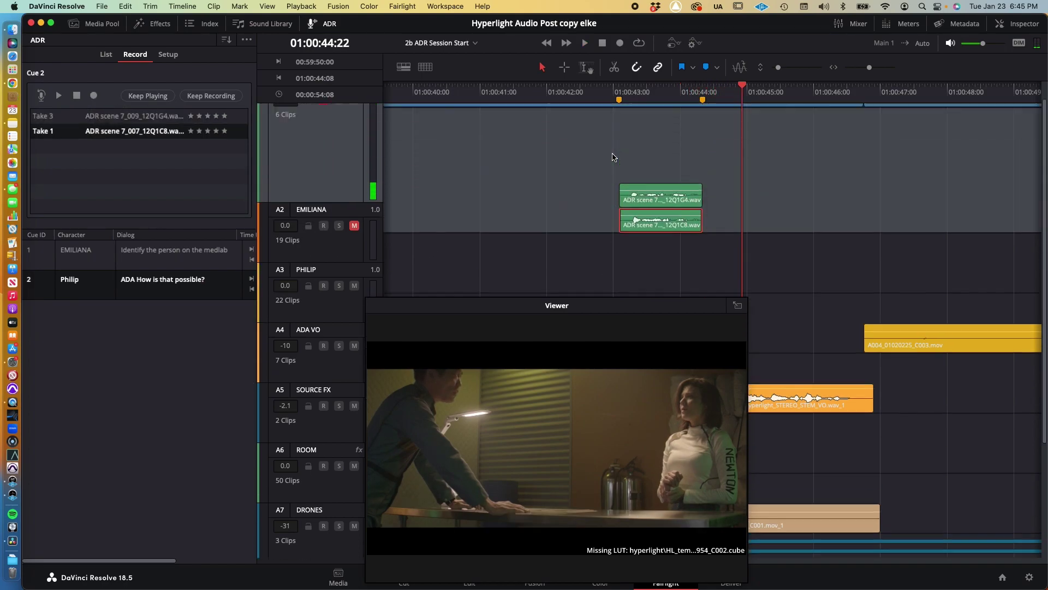
{"action": "left_click", "coordinate": [650, 224]}
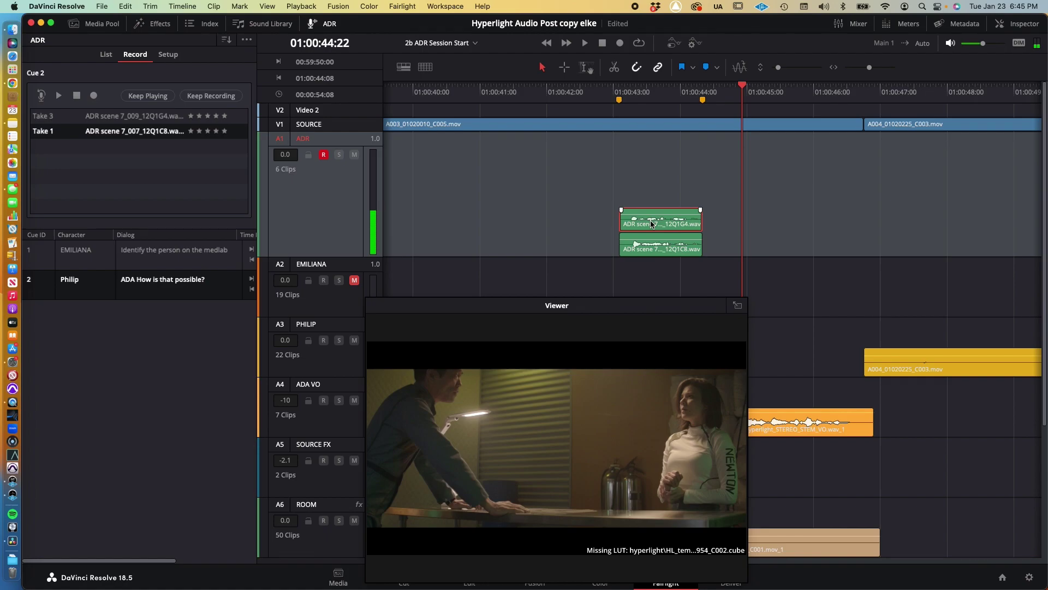
{"action": "left_click", "coordinate": [157, 116]}
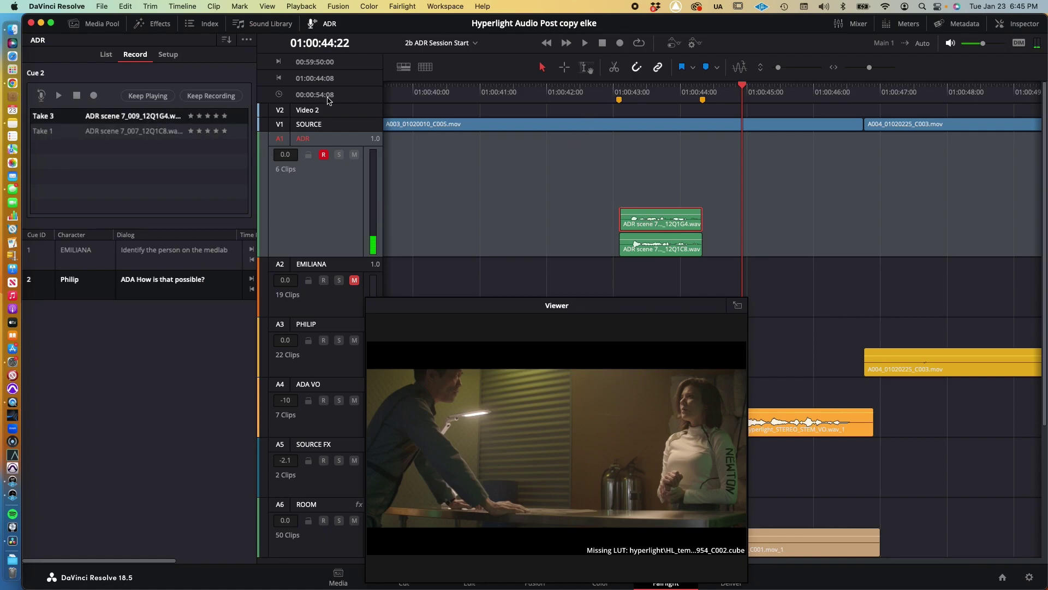
- Mute the A3 PHILIP track and play cue 2 back with Take 3
{"action": "left_click", "coordinate": [58, 95]}
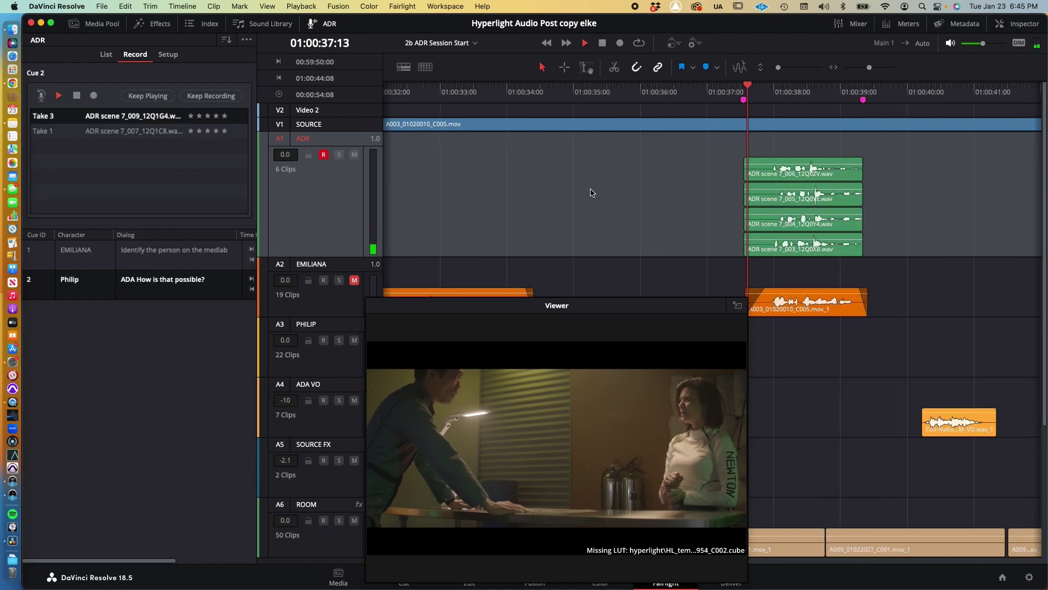
{"action": "scroll", "coordinate": [589, 192], "scroll_direction": "down", "scroll_amount": 5}
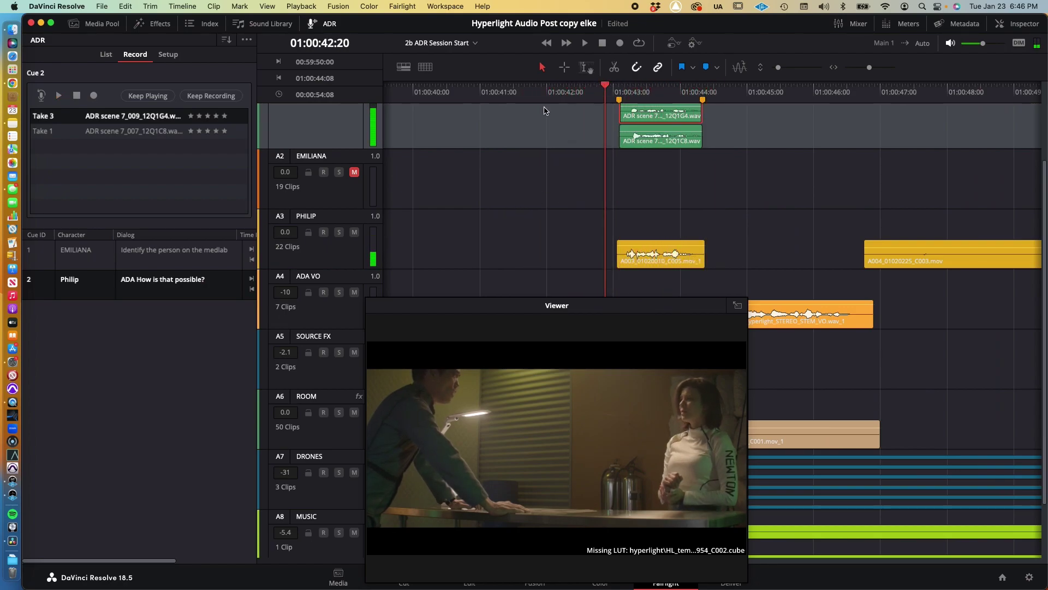
{"action": "left_click", "coordinate": [355, 232]}
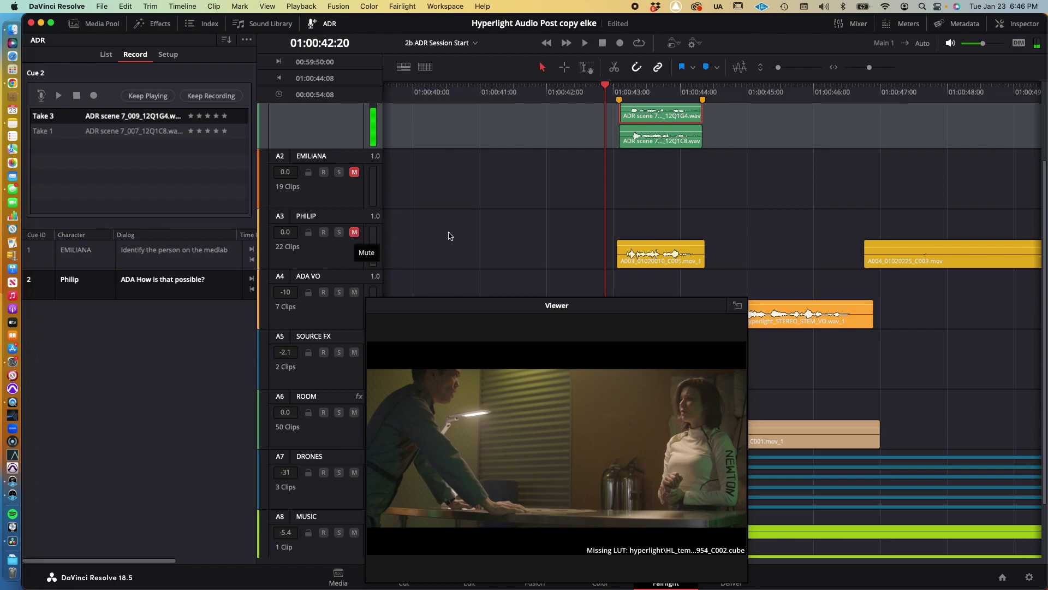
{"action": "key", "text": "space"}
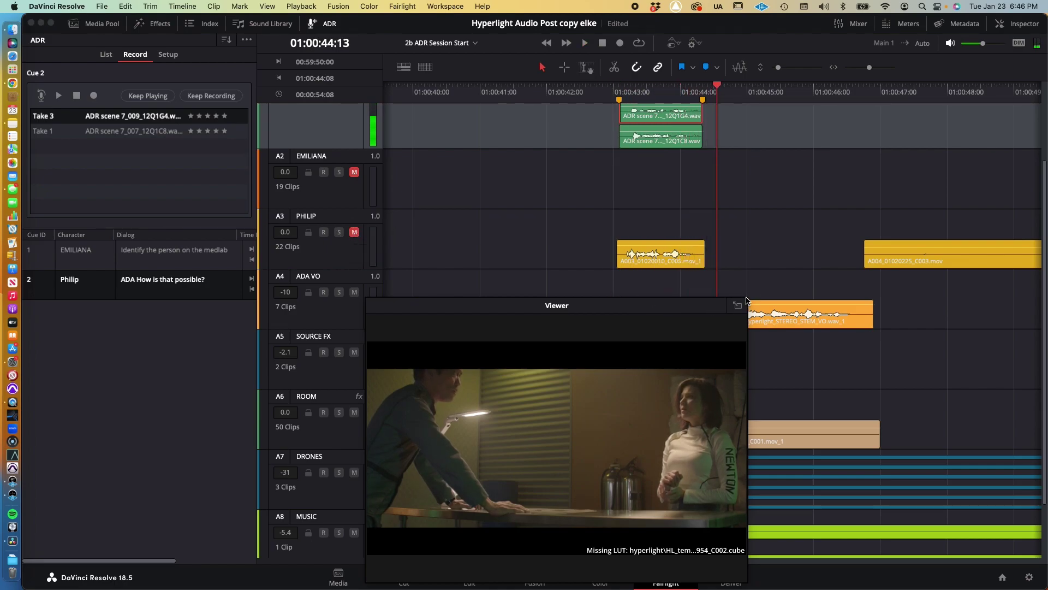
- Enlarge the floating Viewer, review the take from about 01:00:43, then shrink the Viewer
{"action": "left_click_drag", "start_coordinate": [748, 298], "coordinate": [909, 145]}
{"action": "left_click_drag", "start_coordinate": [748, 299], "coordinate": [687, 56]}
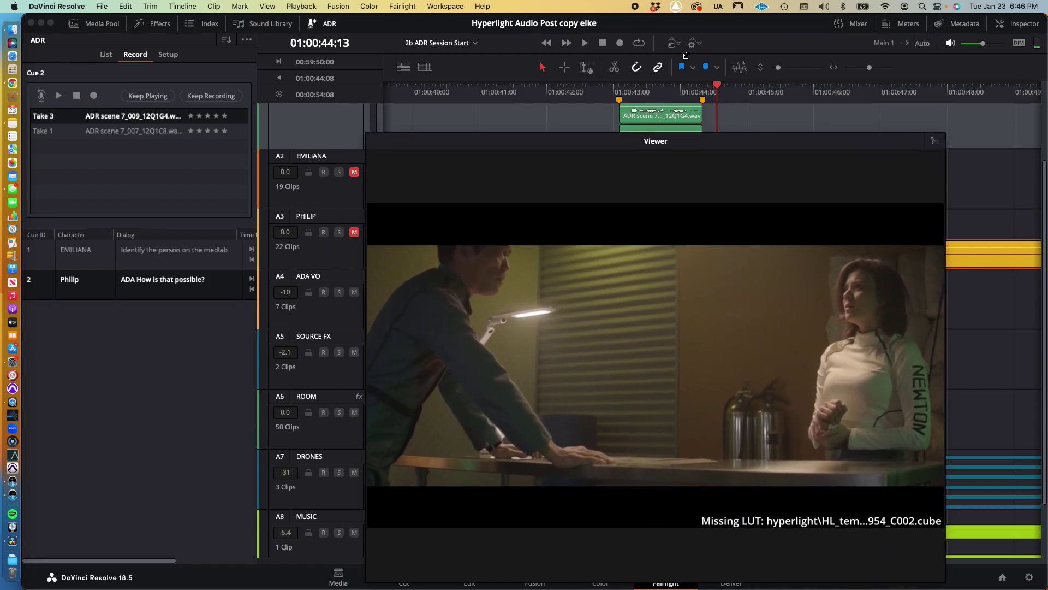
{"action": "left_click", "coordinate": [619, 99]}
{"action": "key", "text": "space"}
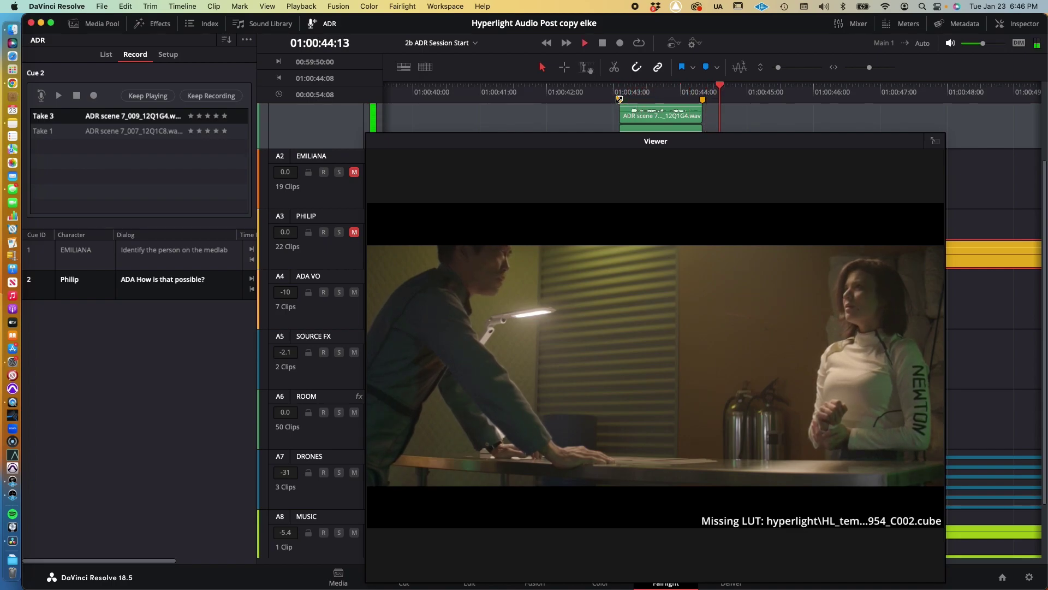
{"action": "key", "text": "space"}
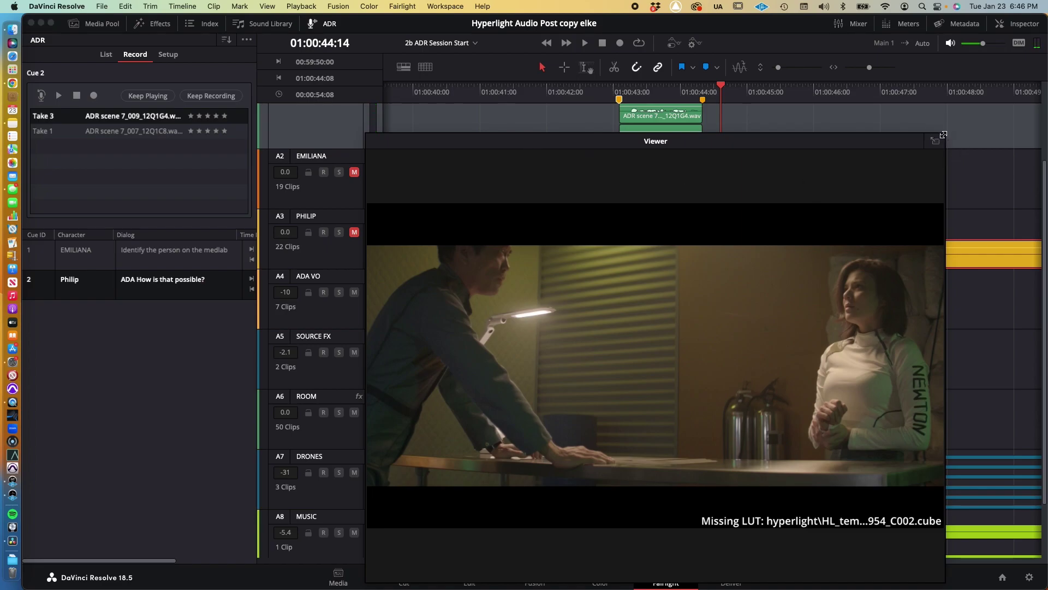
{"action": "left_click_drag", "start_coordinate": [943, 134], "coordinate": [769, 282]}
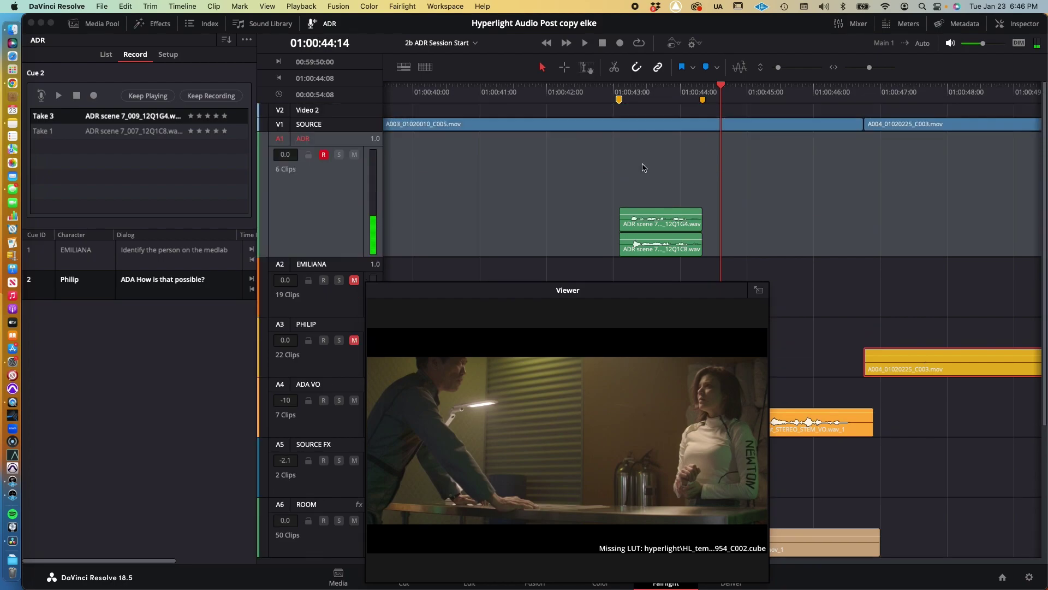
- Turn off Show Audio Track Layers, disarm A1 recording, and switch to the lesson book in Chrome
{"action": "left_click", "coordinate": [267, 6]}
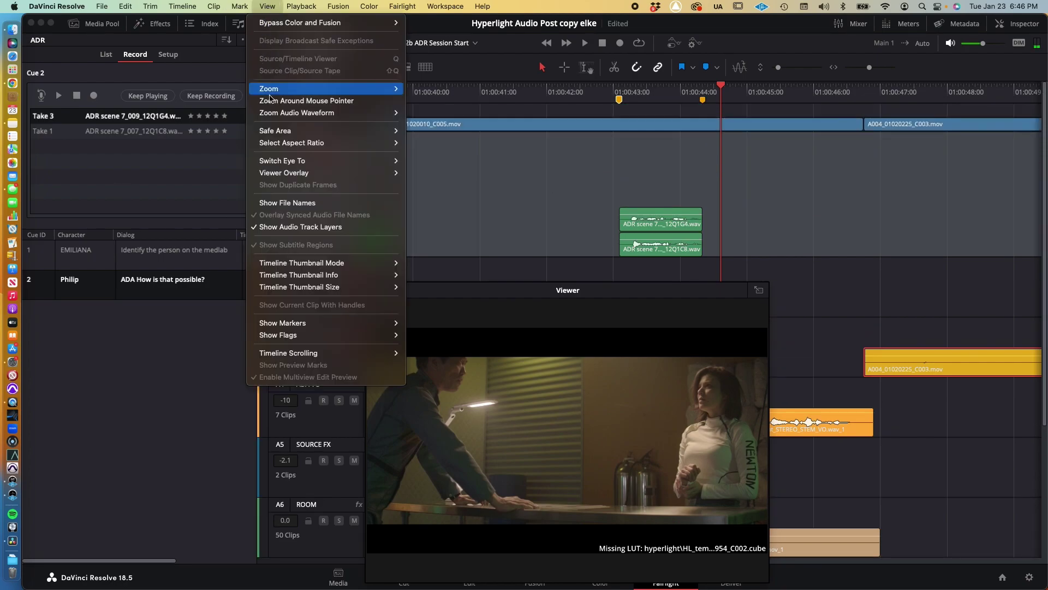
{"action": "left_click", "coordinate": [318, 227]}
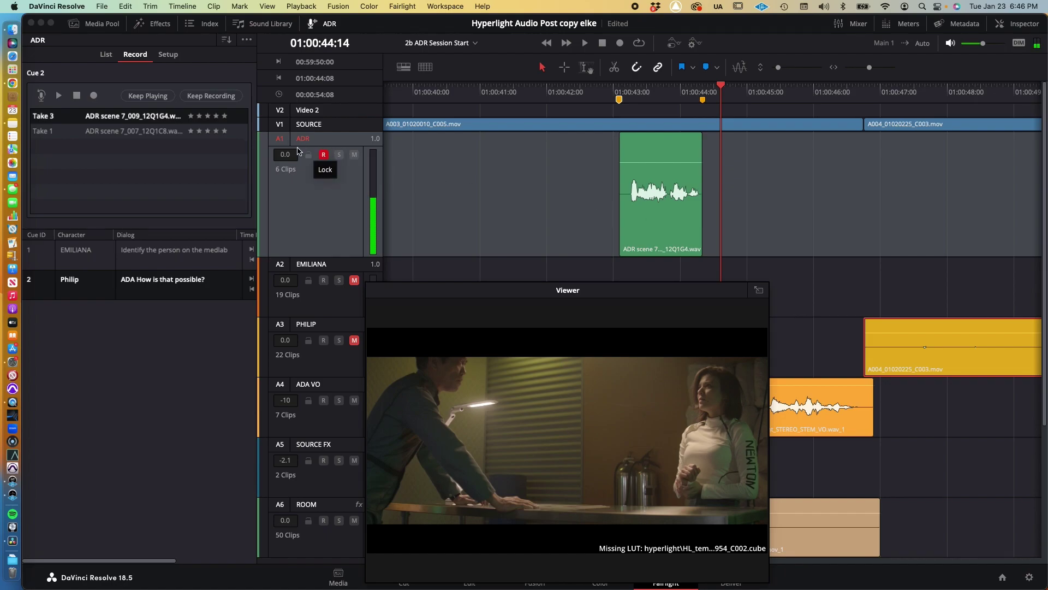
{"action": "left_click", "coordinate": [323, 154]}
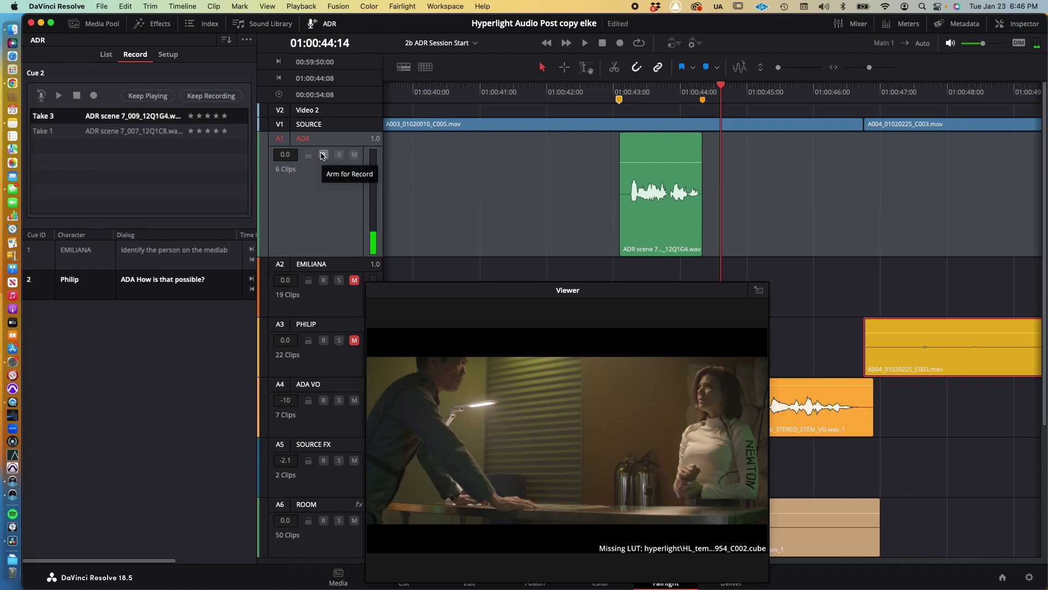
{"action": "key", "text": "super+Tab"}
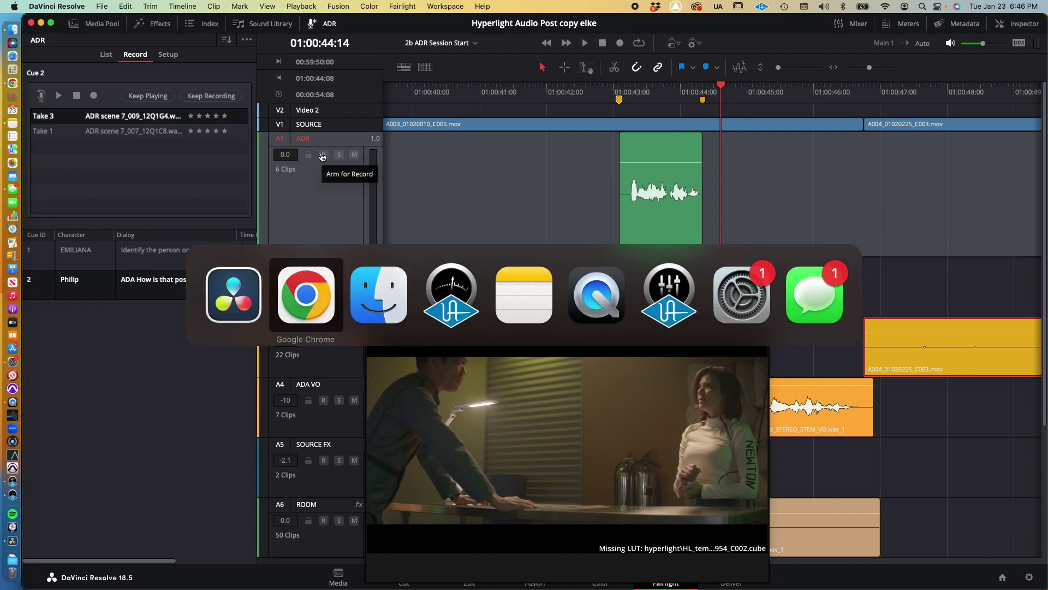